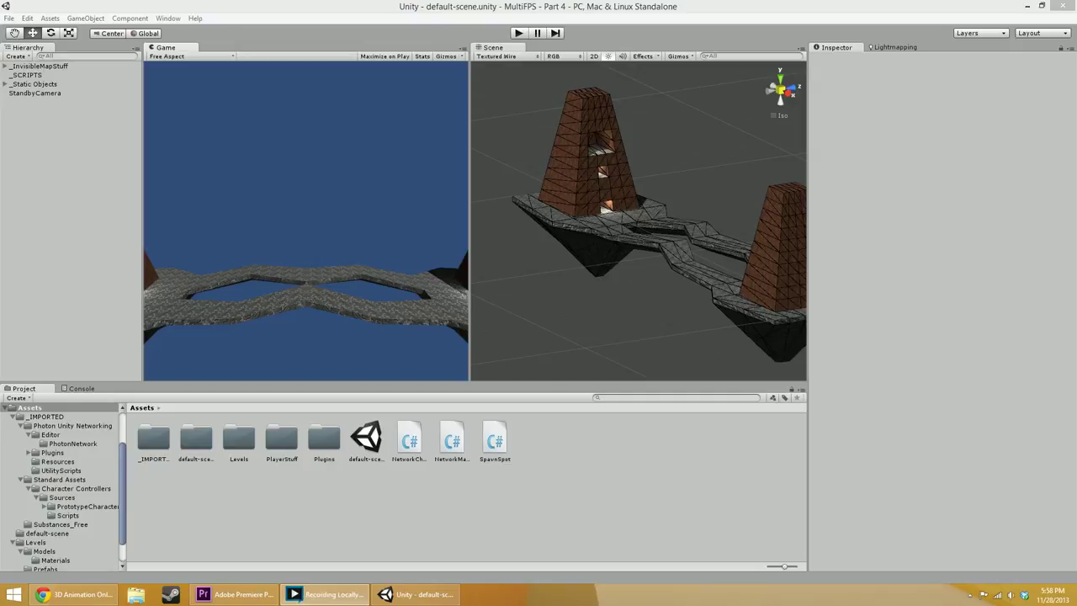
- Orbit the scene view around the walkway and both towers to inspect the level
click(789, 5)
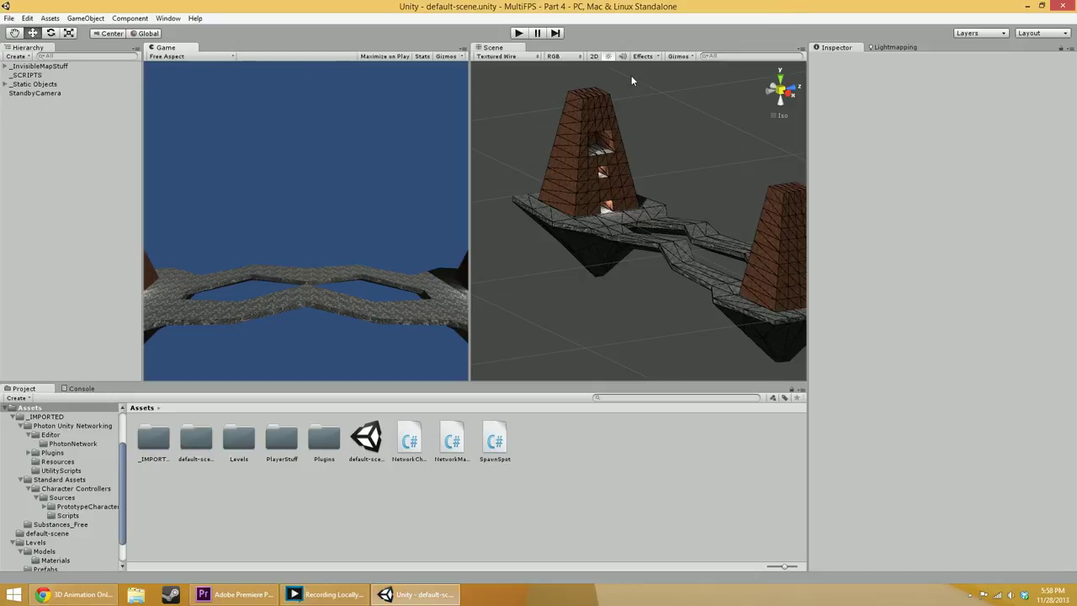
alt+drag(557, 163, 538, 254)
middle_drag(556, 259, 701, 251)
alt+drag(700, 251, 666, 264)
alt+drag(601, 284, 745, 250)
alt+drag(593, 291, 708, 286)
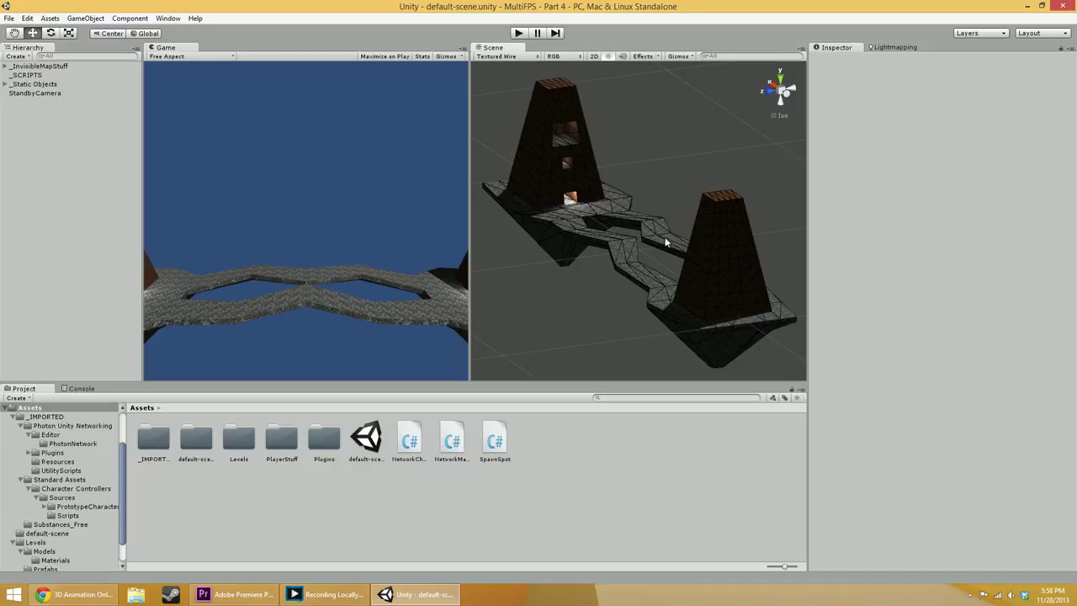
alt+drag(675, 243, 680, 273)
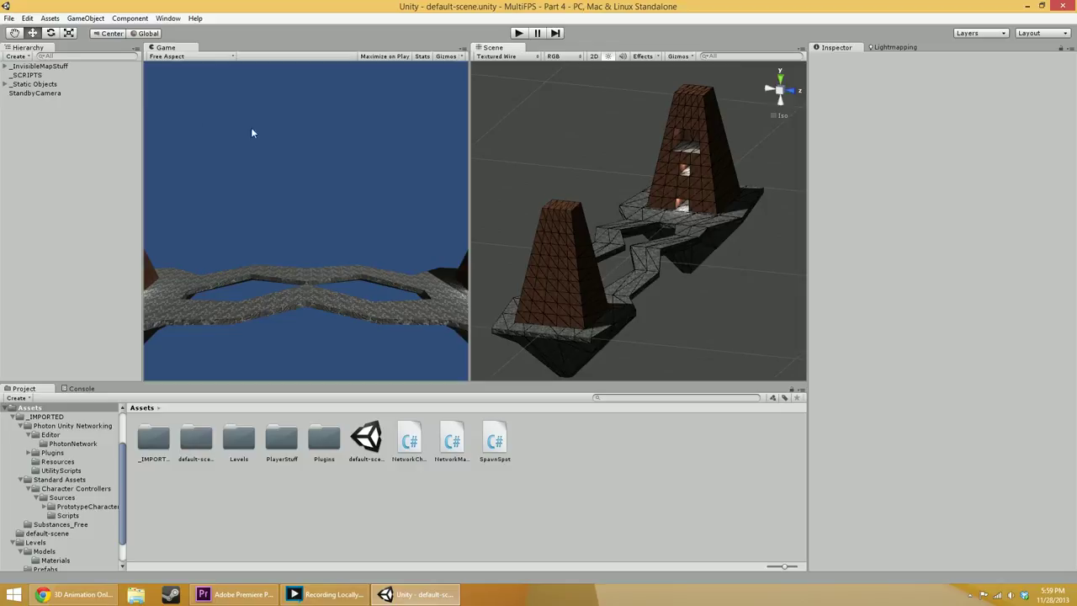
- Open the Asset Store from the Window menu and browse its 3D Models category
click(169, 17)
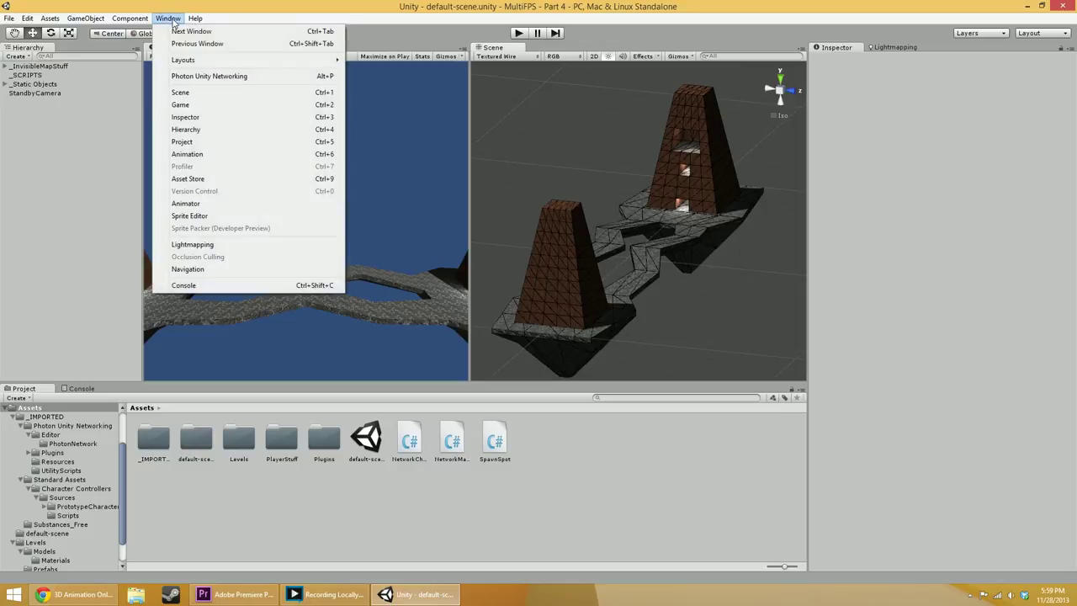
click(209, 180)
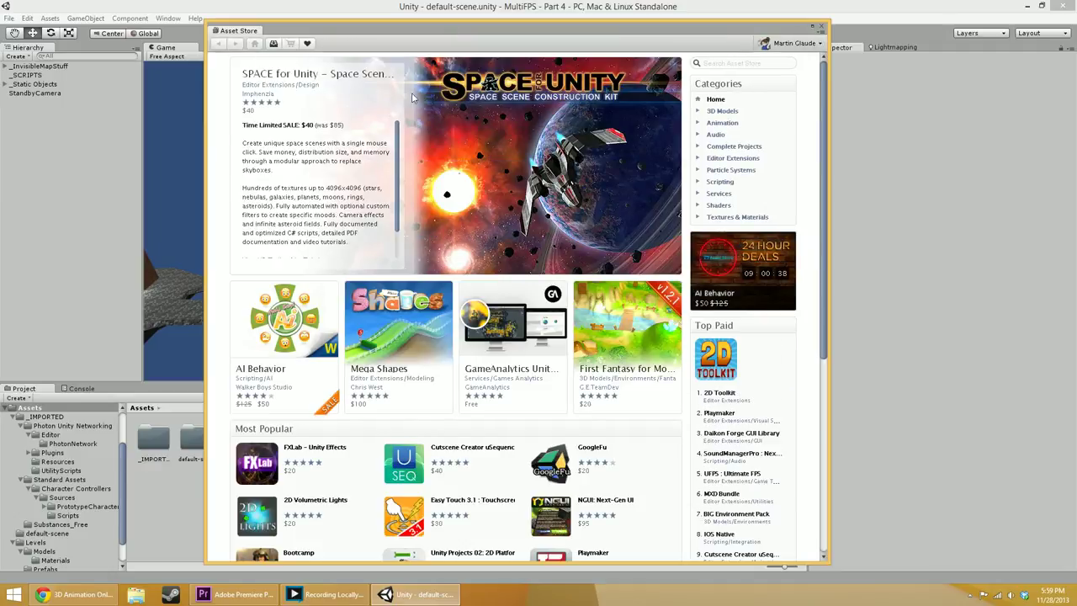
scroll(493, 168, down, 3)
scroll(378, 162, up, 3)
click(722, 111)
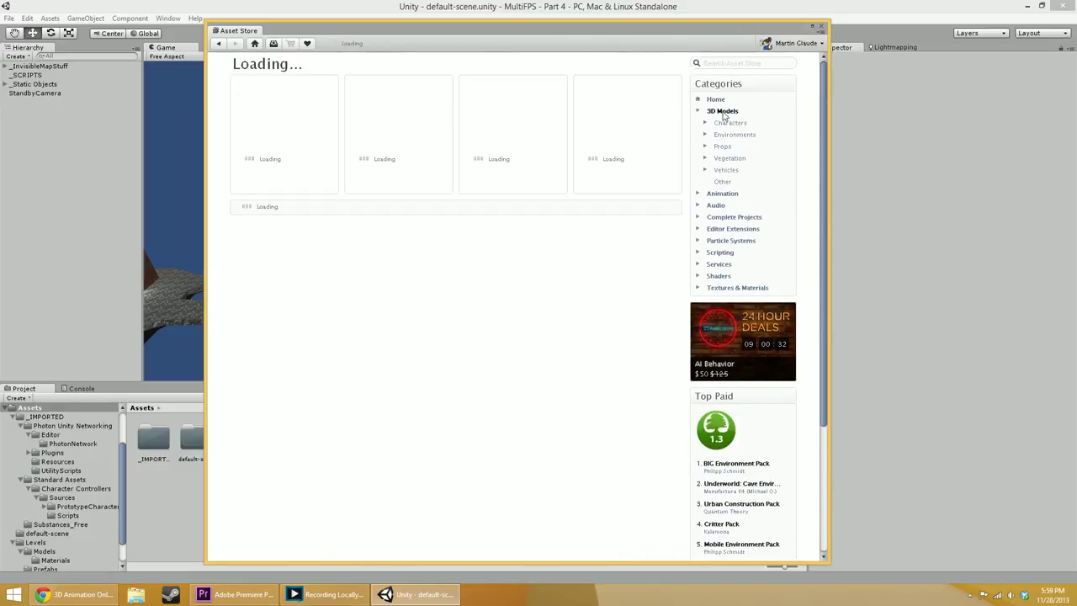
- Narrow to Characters > Humanoids sorted by price and open the Soldier Character Pack
click(728, 124)
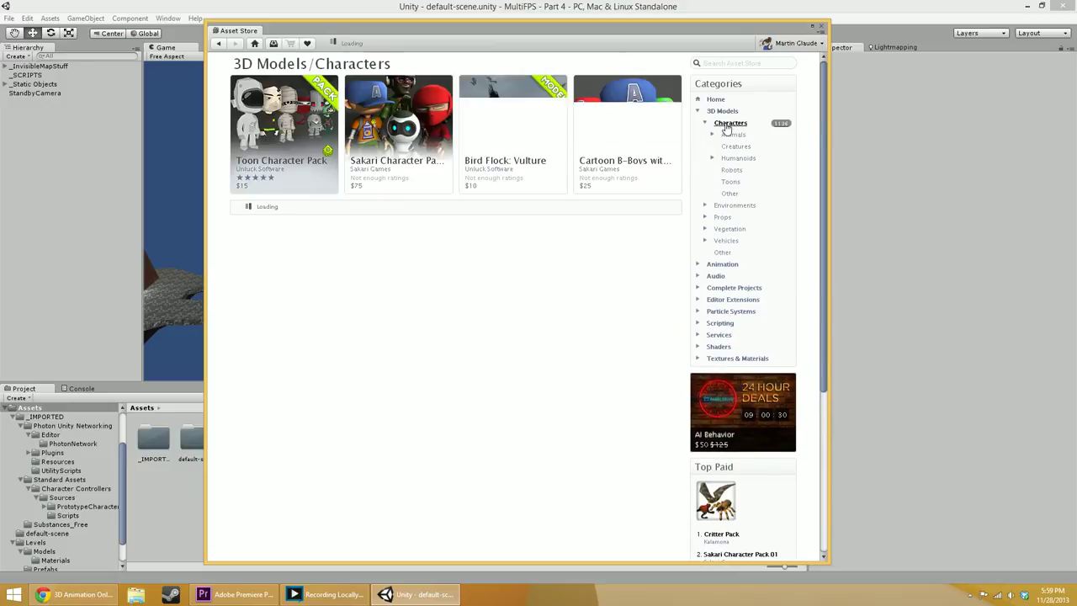
click(730, 159)
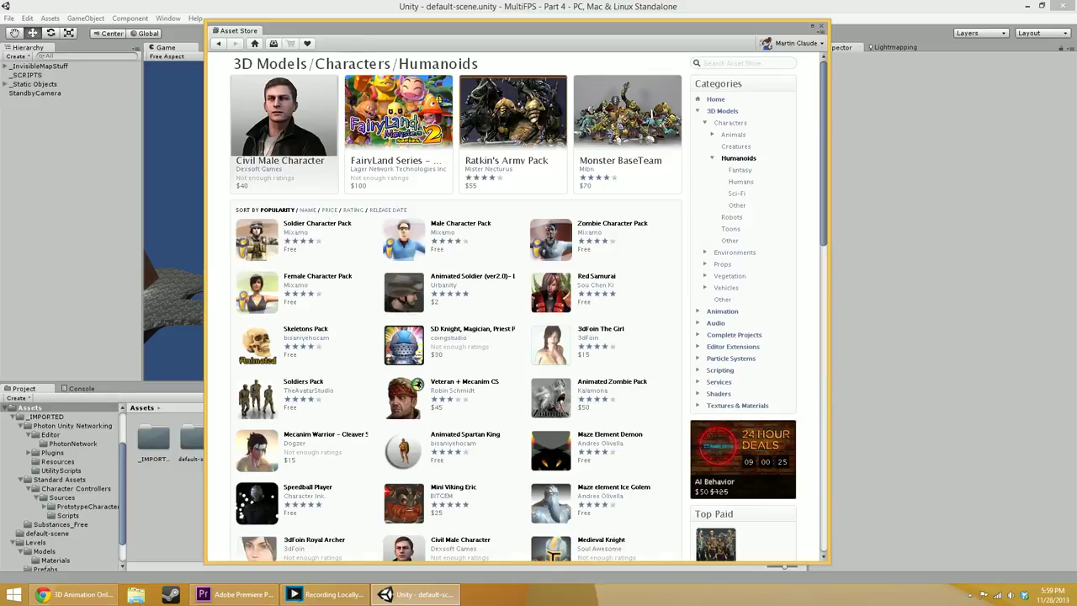
click(329, 210)
scroll(355, 251, down, 3)
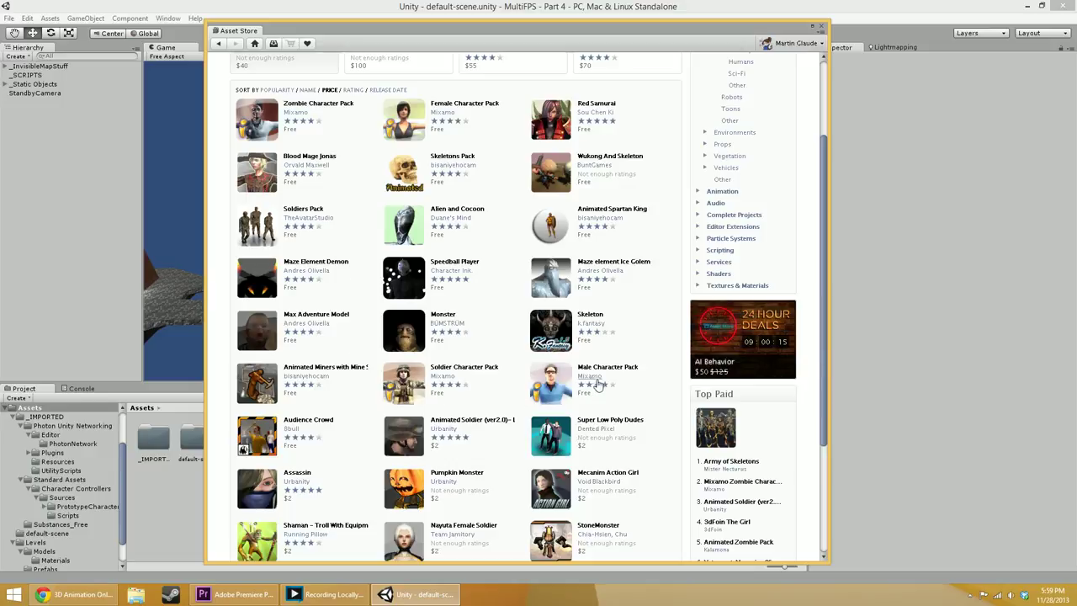
click(459, 369)
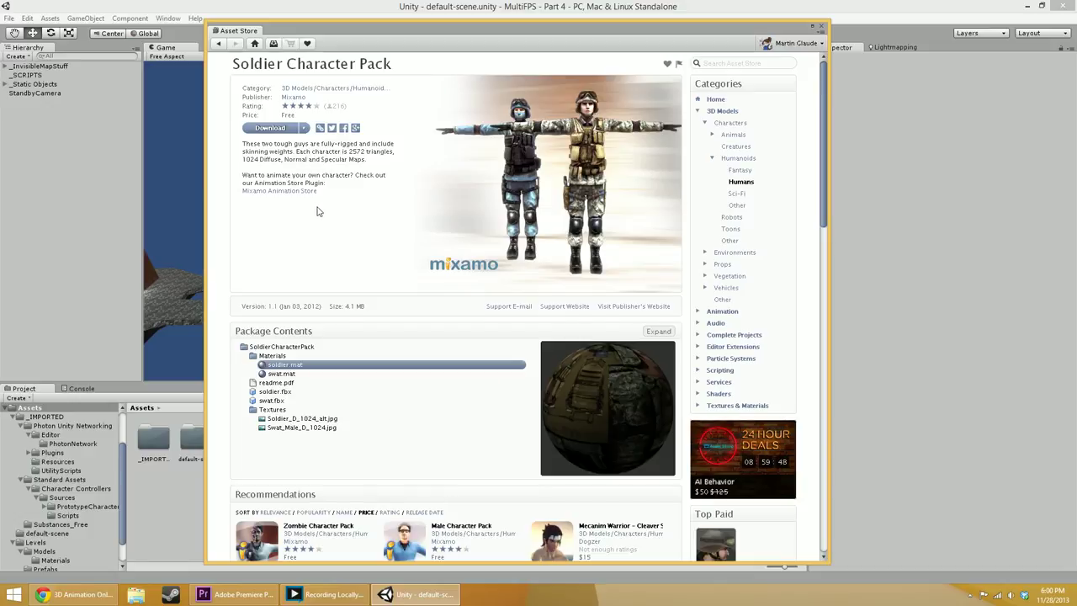
- Download the Soldier Character Pack, import all its files, and switch to Mixamo
click(250, 132)
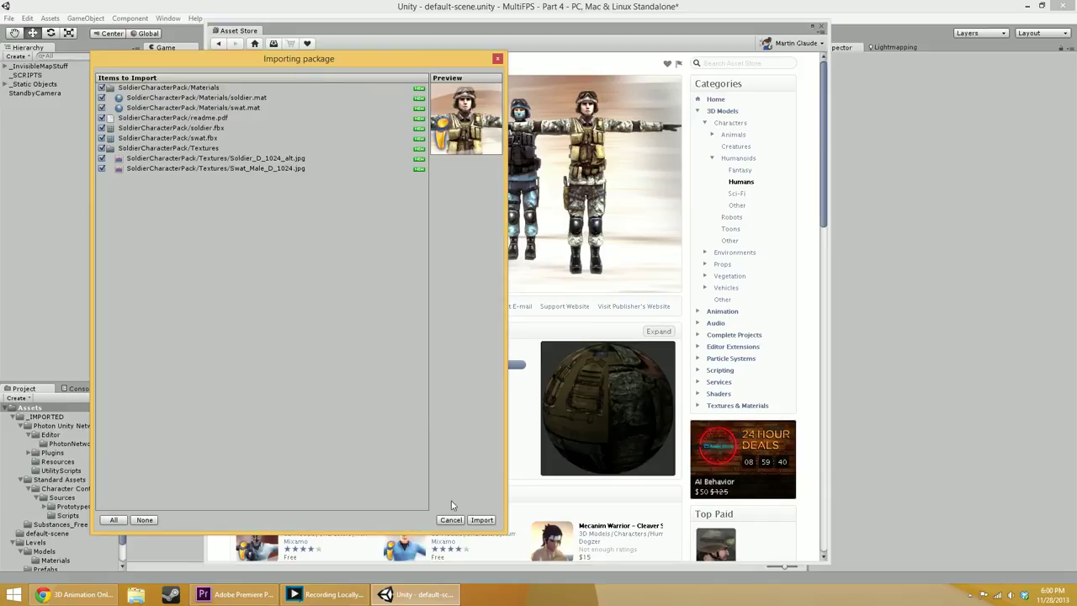
click(481, 520)
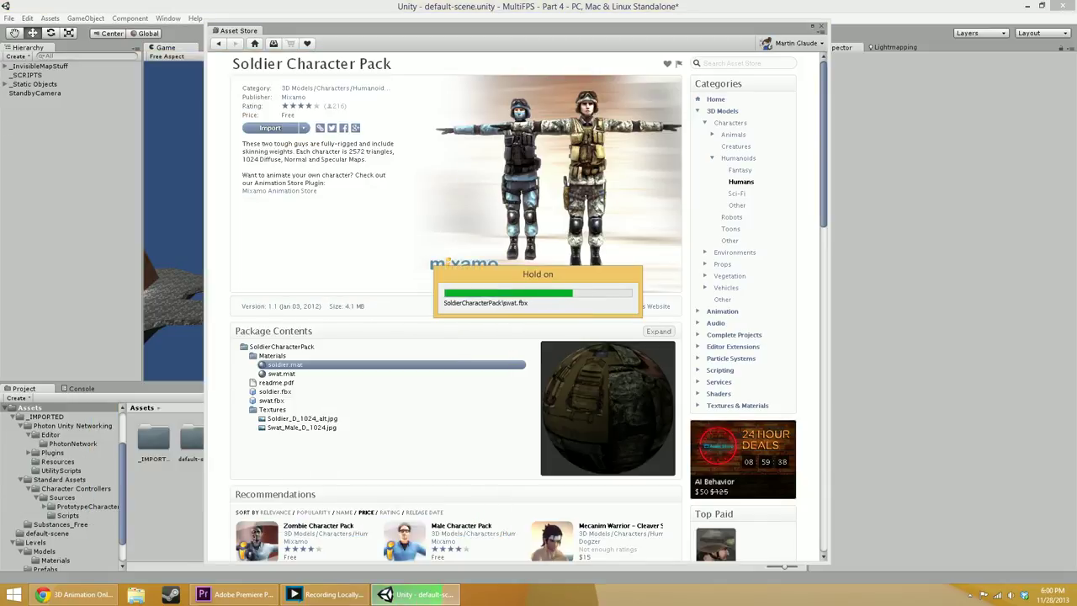
key(alt+Tab)
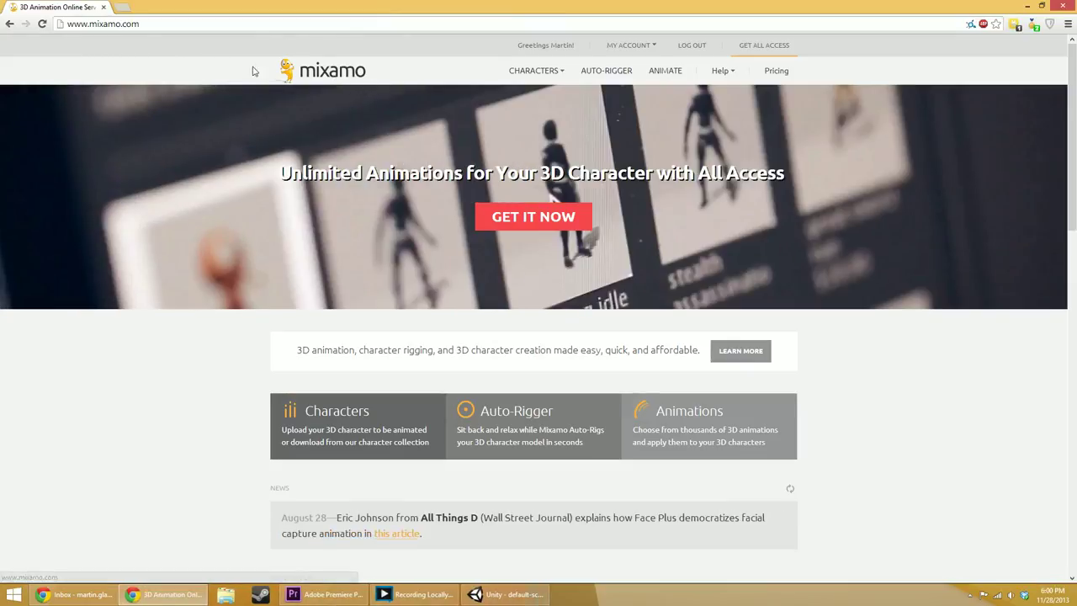
- Open Mixamo's Characters collection and filter it to the Free category
click(541, 74)
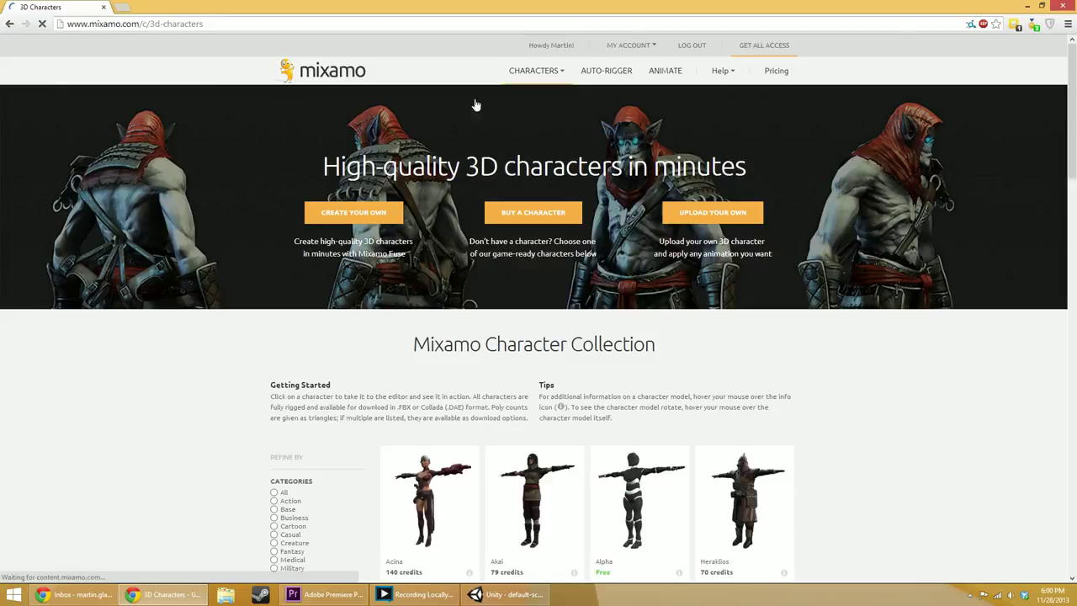
scroll(250, 211, down, 4)
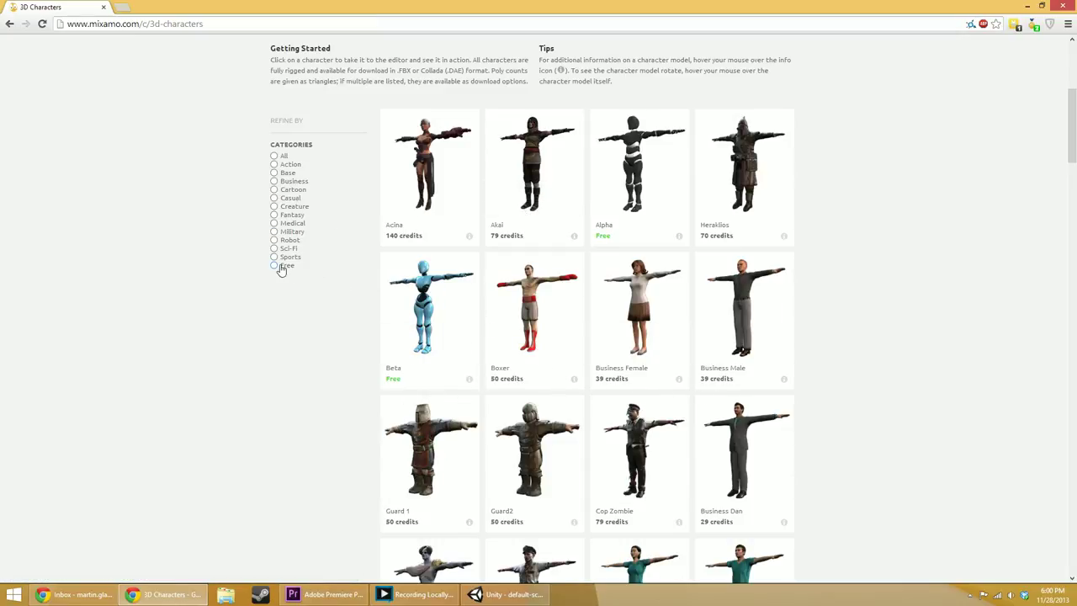
scroll(282, 269, up, 4)
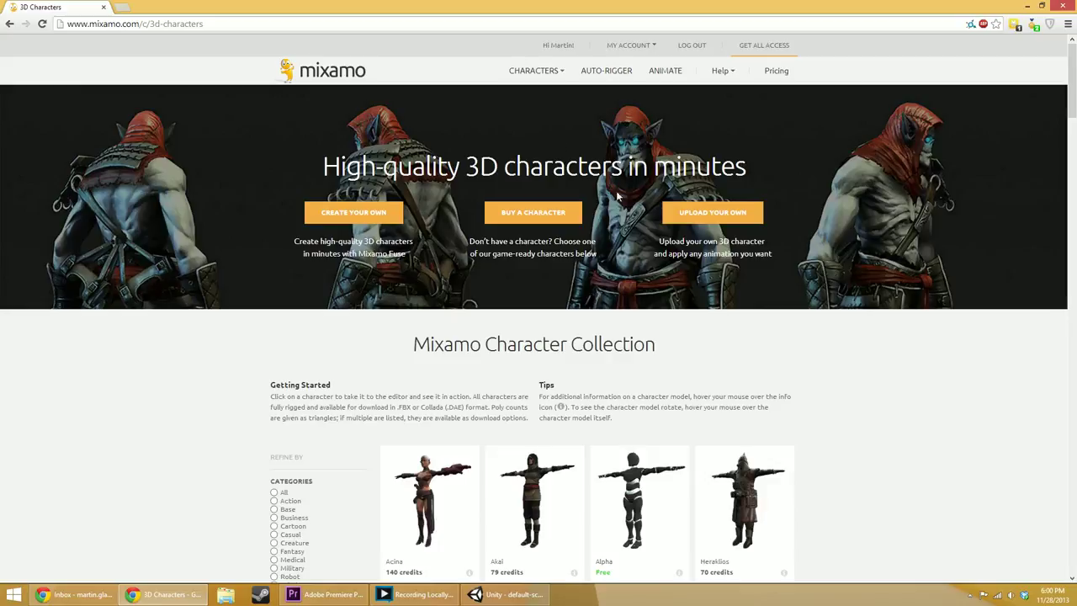
scroll(287, 283, down, 4)
click(276, 266)
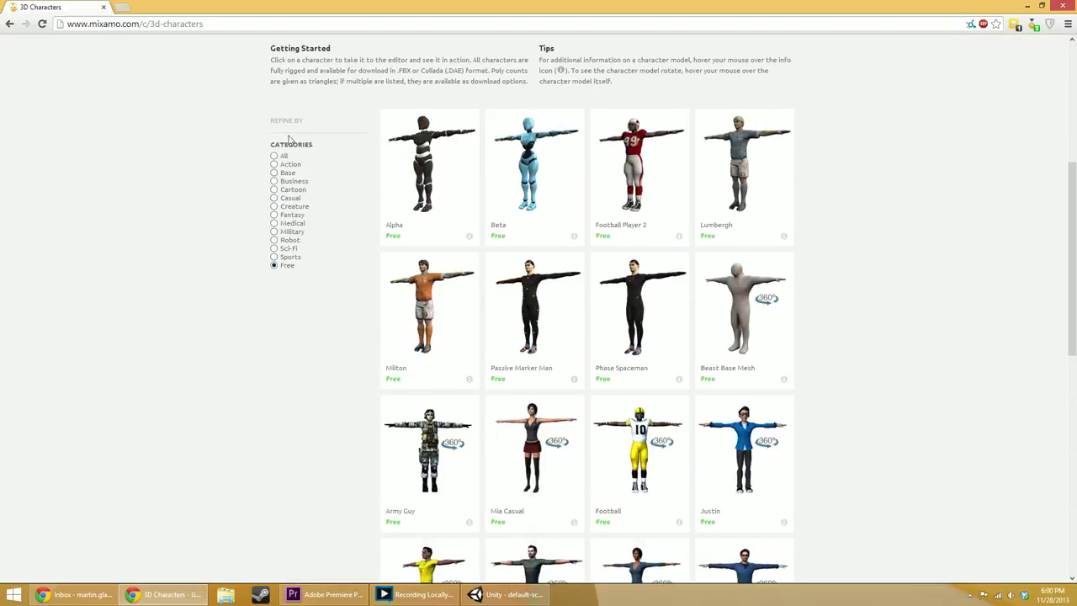
scroll(364, 226, down, 3)
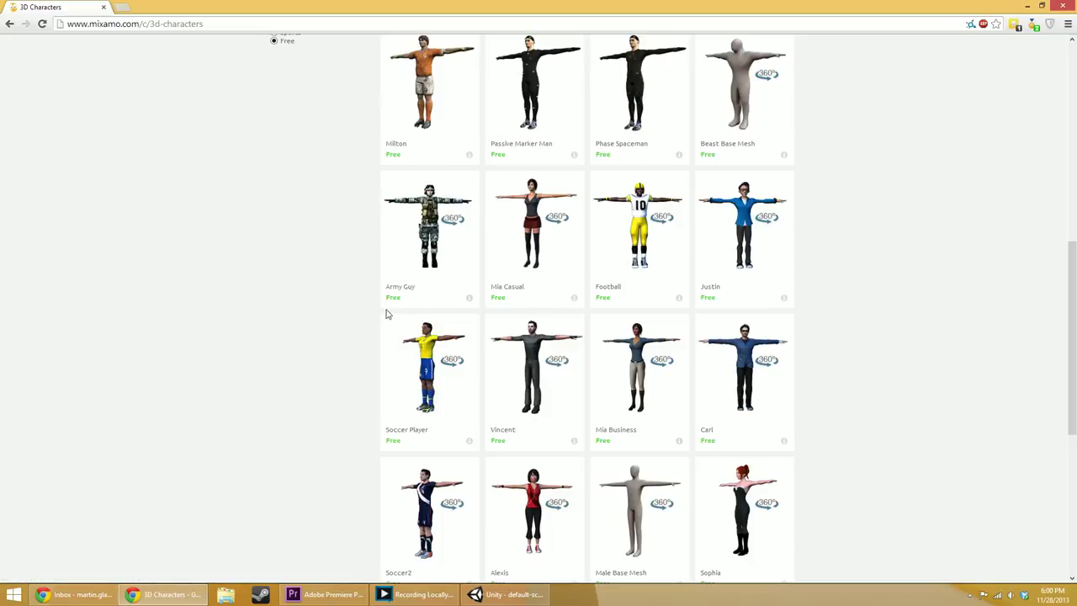
scroll(383, 313, up, 8)
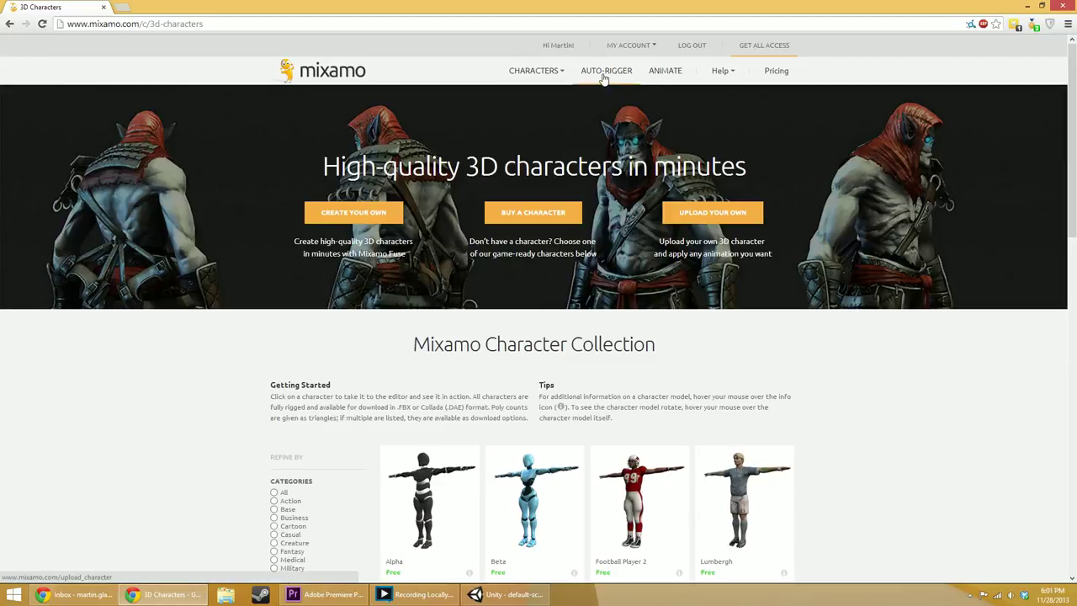
- Filter Mixamo animations to Free, open Characters in a background tab, and load Female Basic Locomotion
click(670, 78)
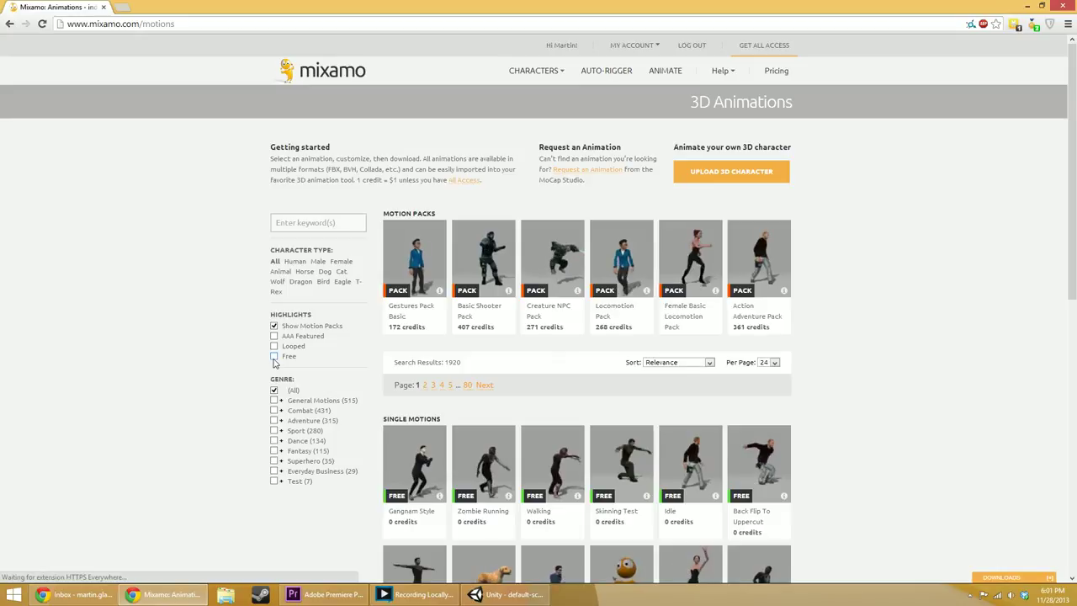
click(275, 357)
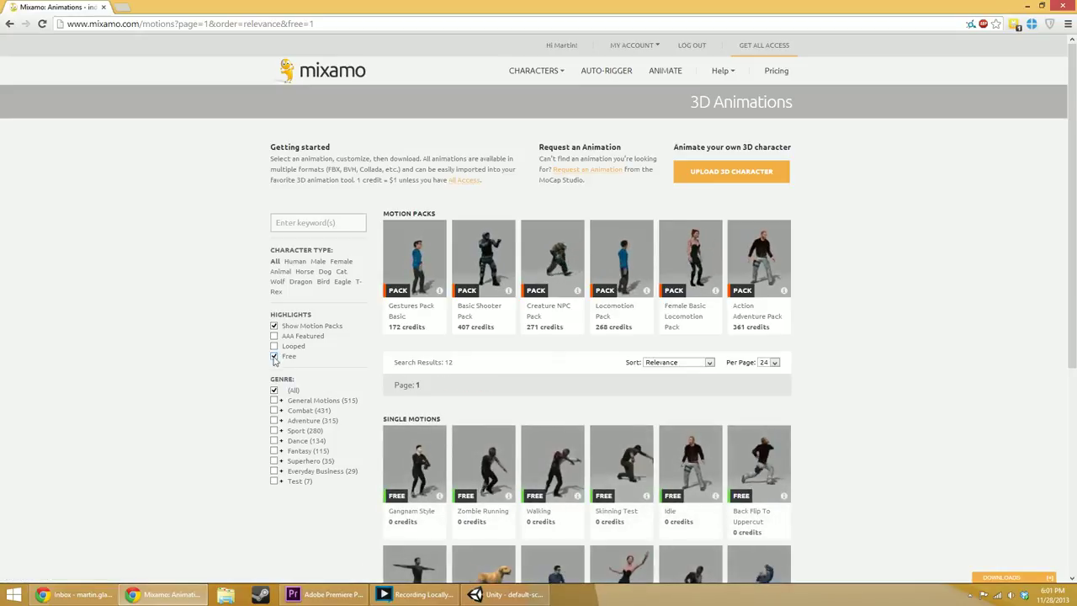
scroll(225, 366, down, 1)
scroll(337, 320, down, 1)
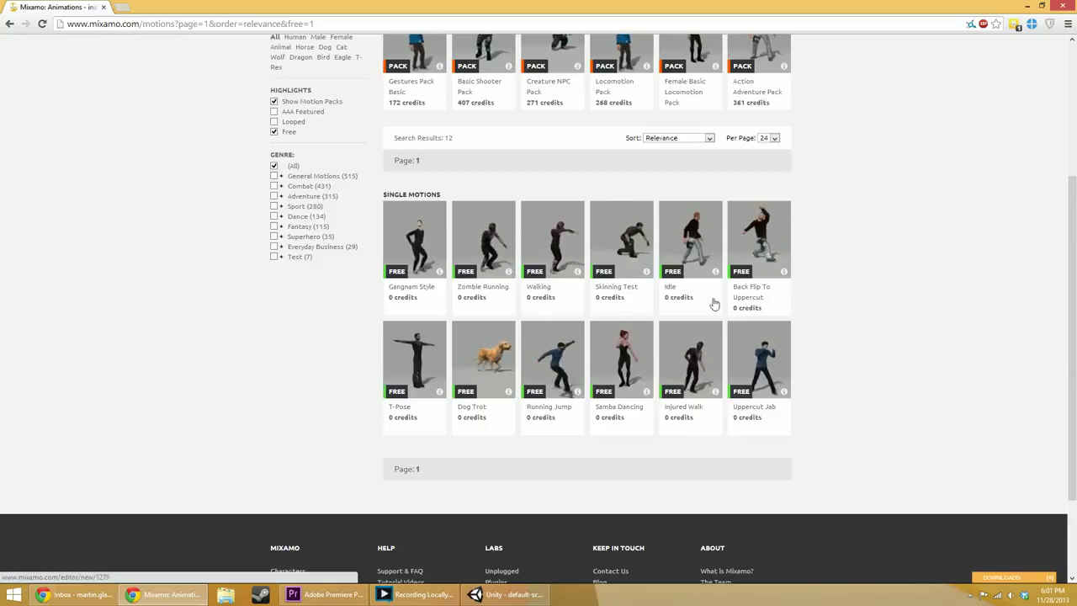
scroll(638, 345, up, 2)
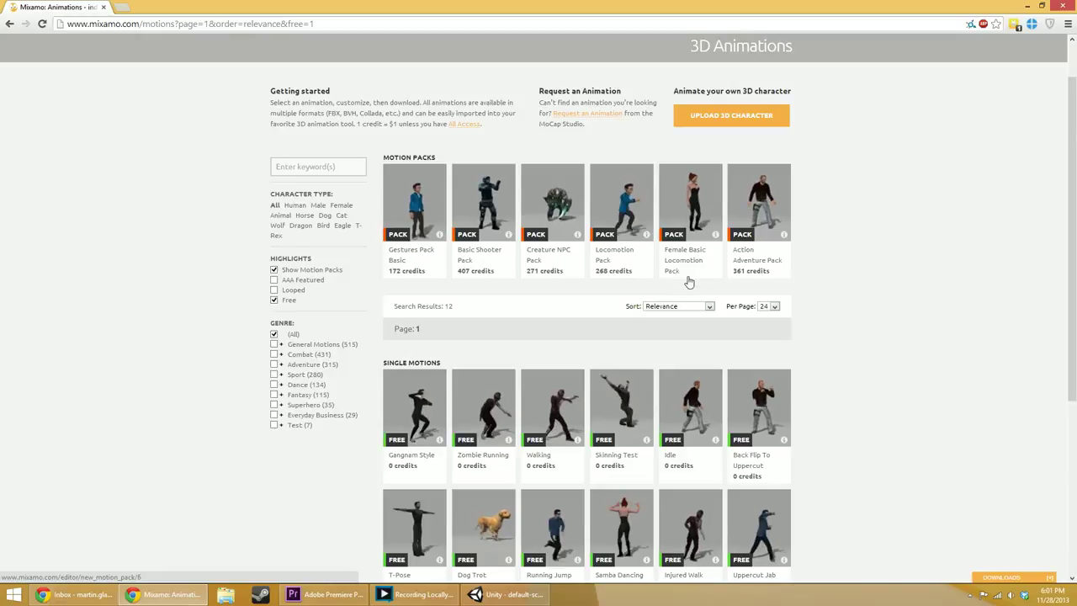
scroll(668, 279, down, 2)
scroll(668, 279, up, 3)
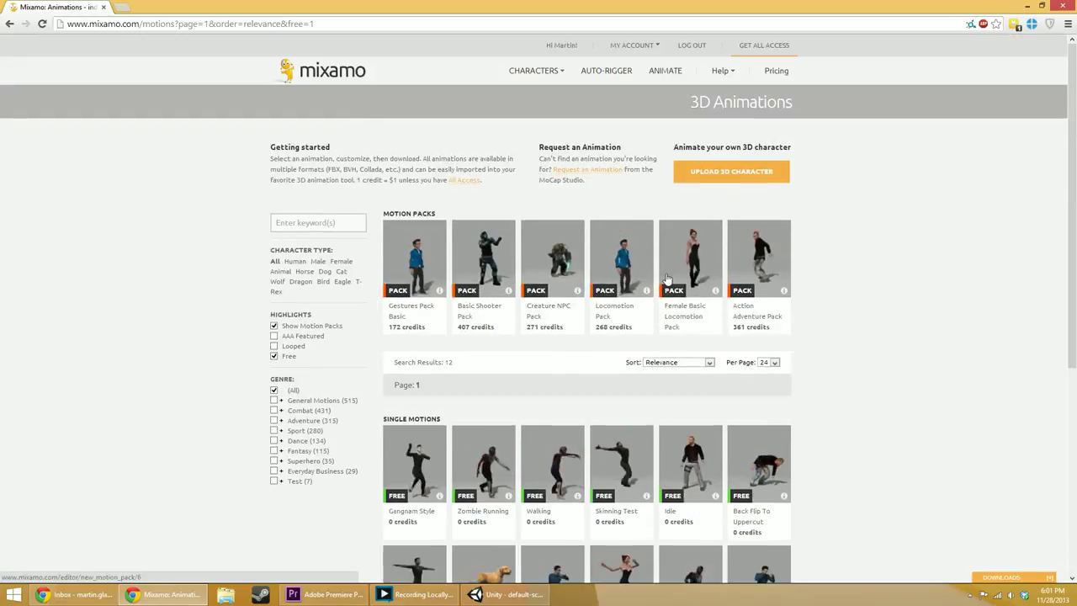
middle_click(540, 73)
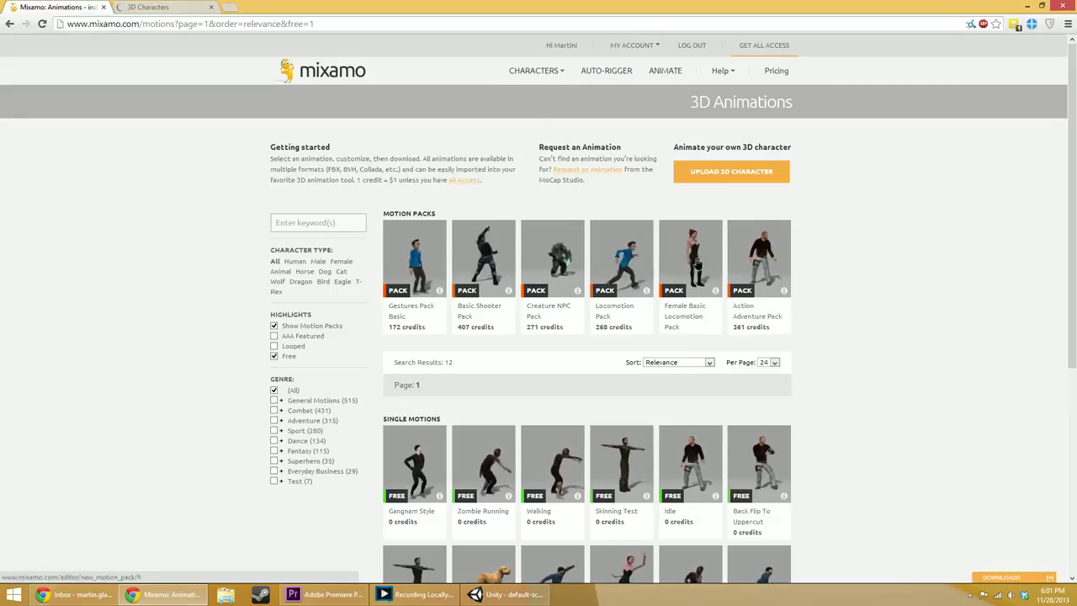
click(653, 268)
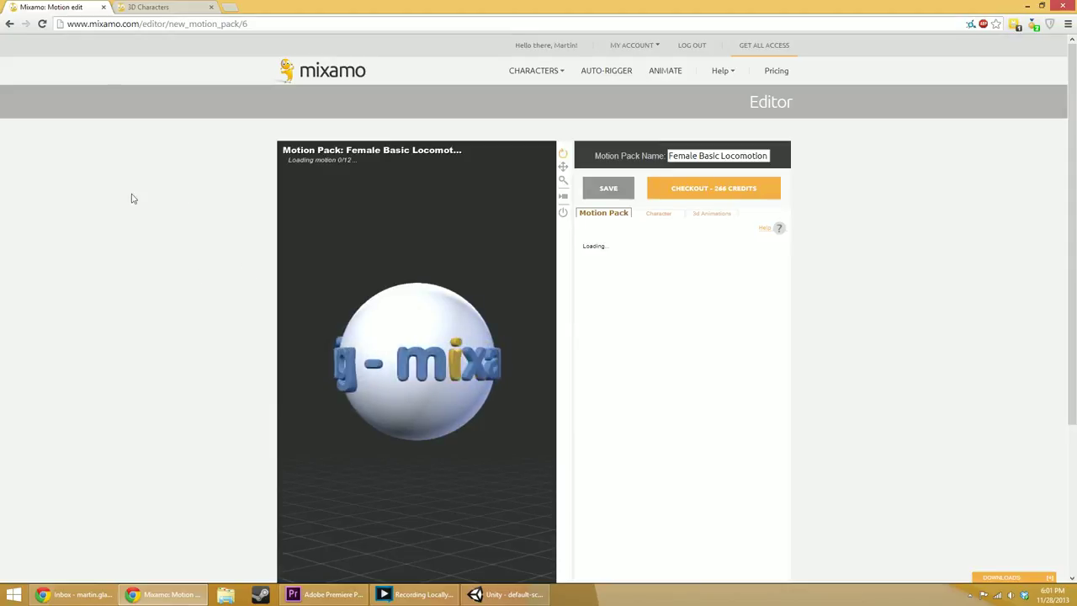
- Scroll the free 3D Characters list to its last row, then return to Unity's Asset Store
click(146, 7)
scroll(219, 353, down, 3)
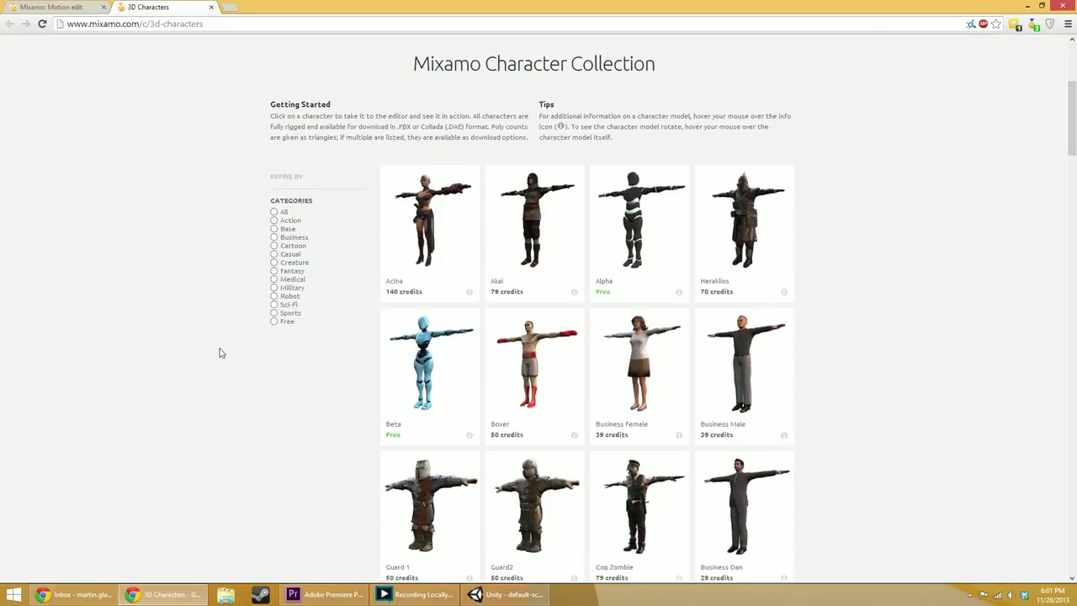
click(286, 322)
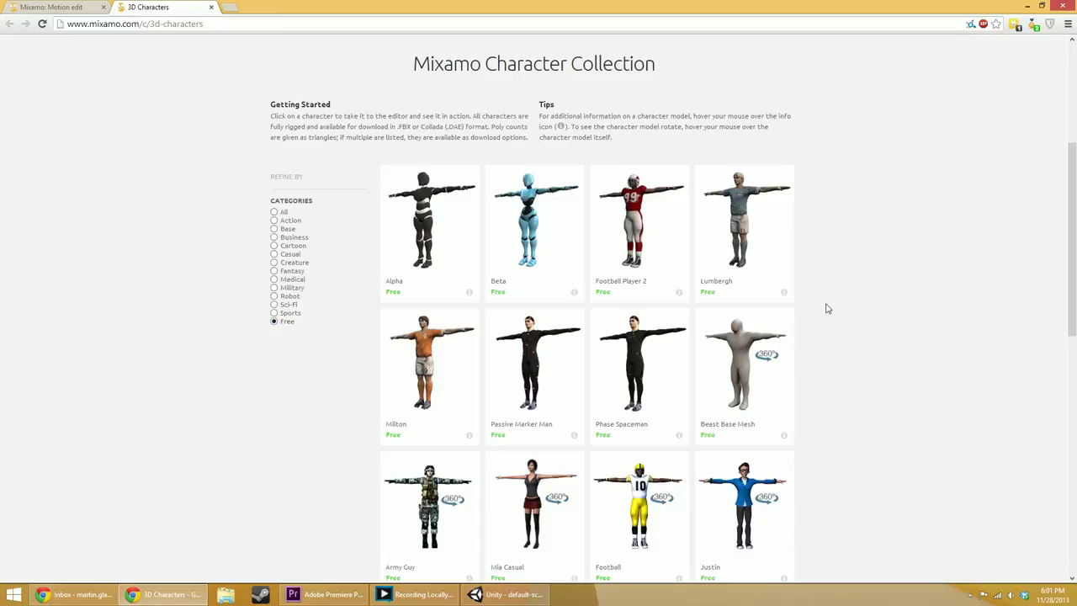
scroll(827, 309, down, 2)
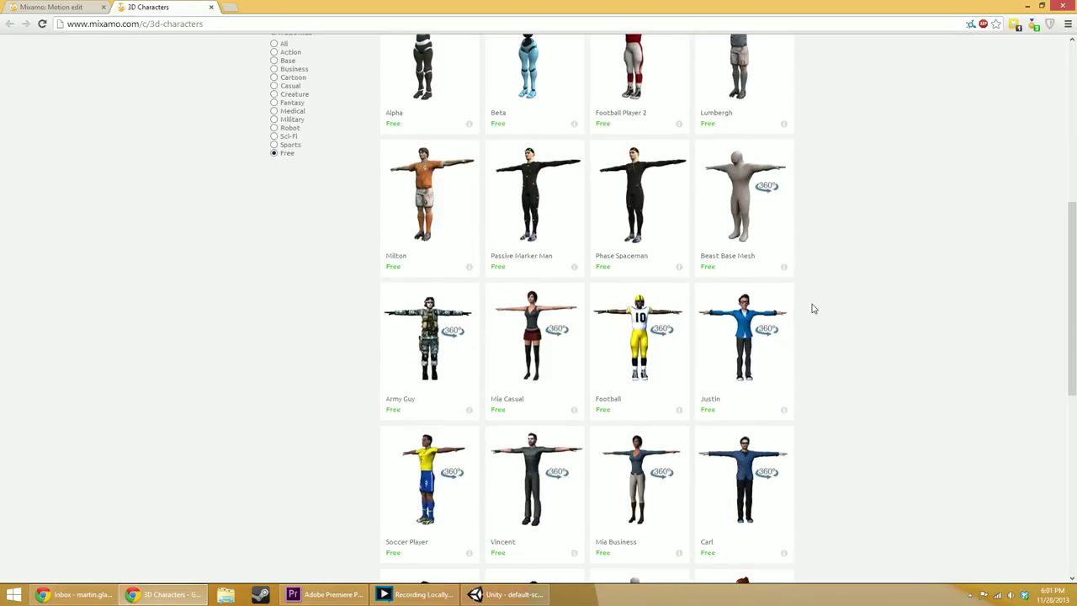
scroll(812, 325, down, 2)
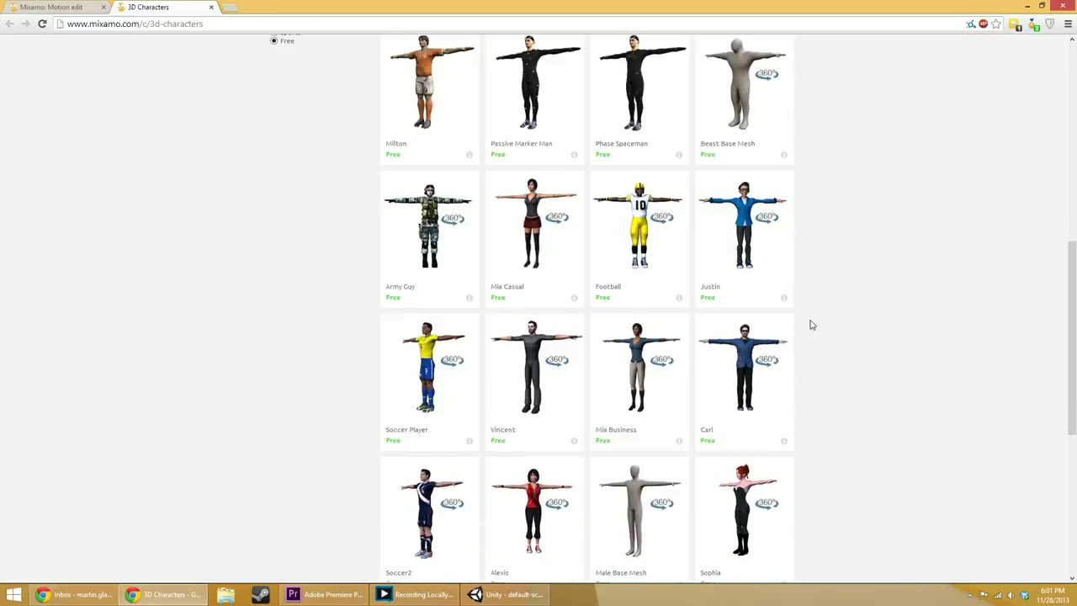
scroll(812, 325, down, 2)
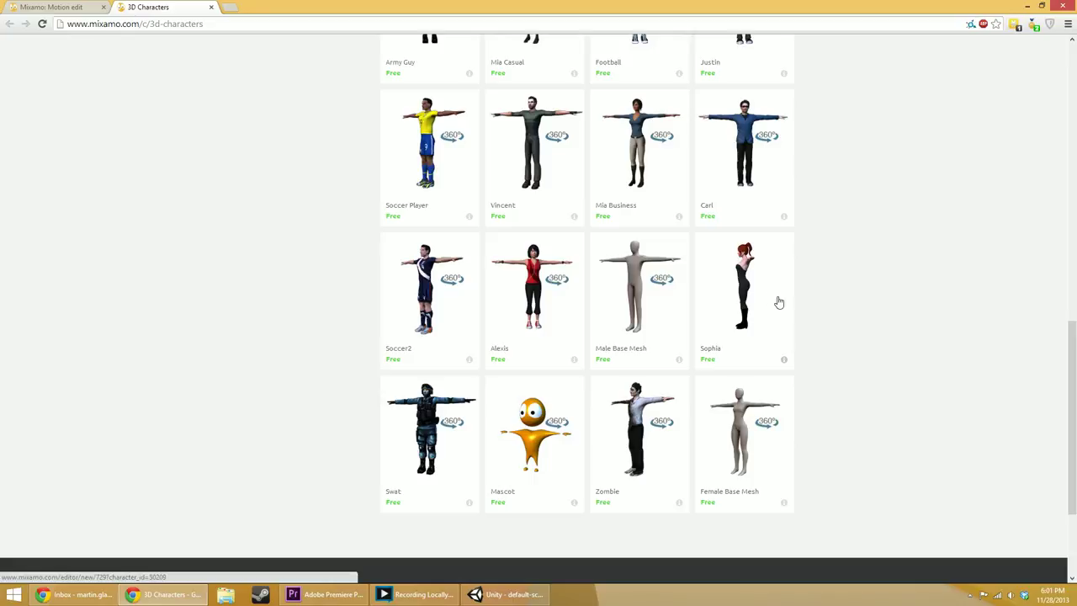
key(alt+Tab)
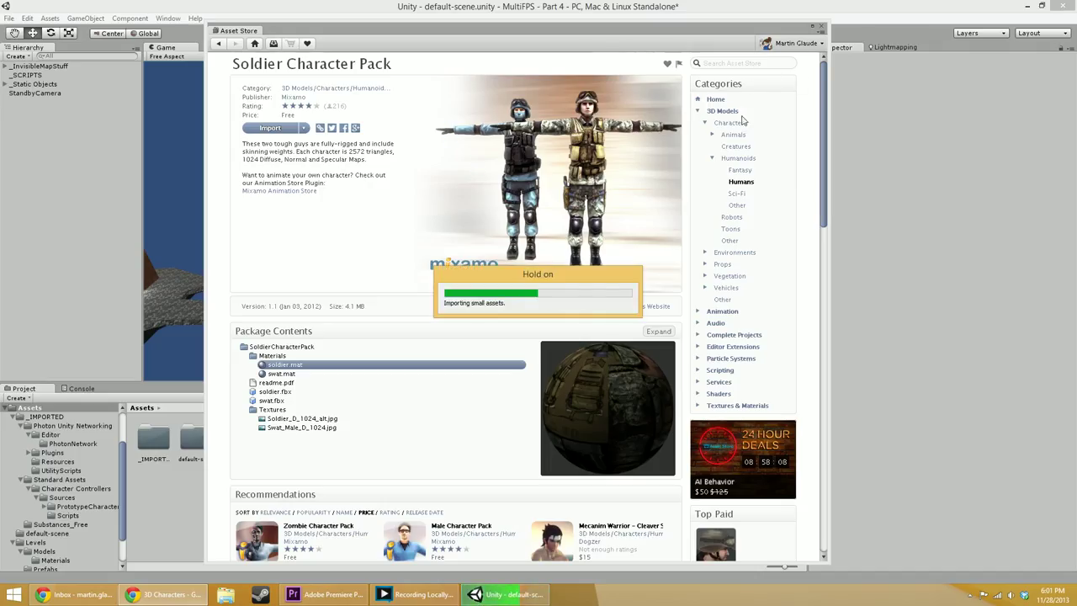
- Browse the Asset Store's Animation > Bipedal listing
click(715, 310)
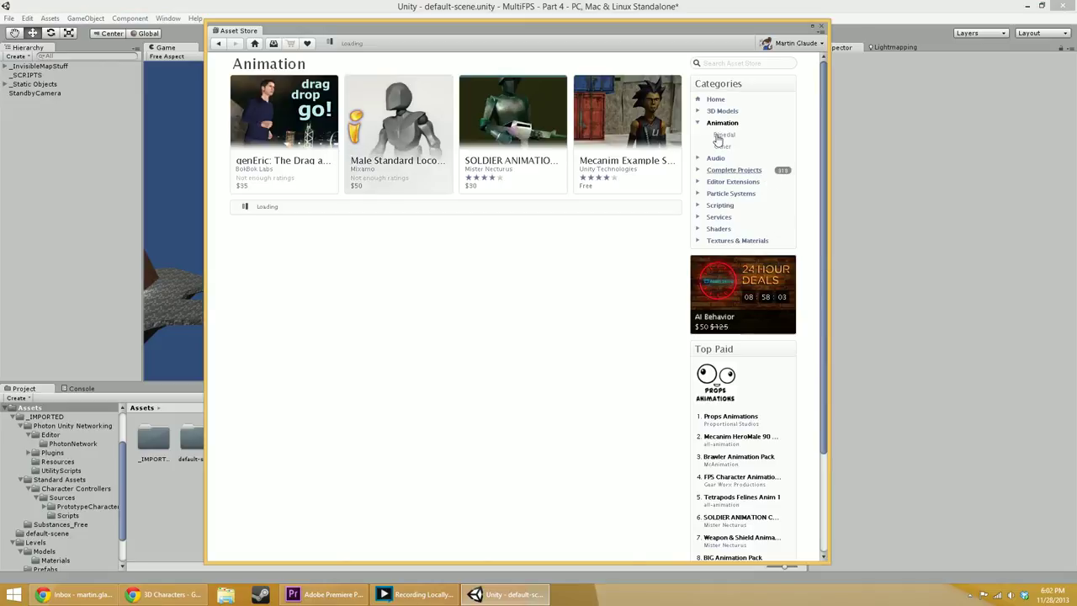
click(724, 135)
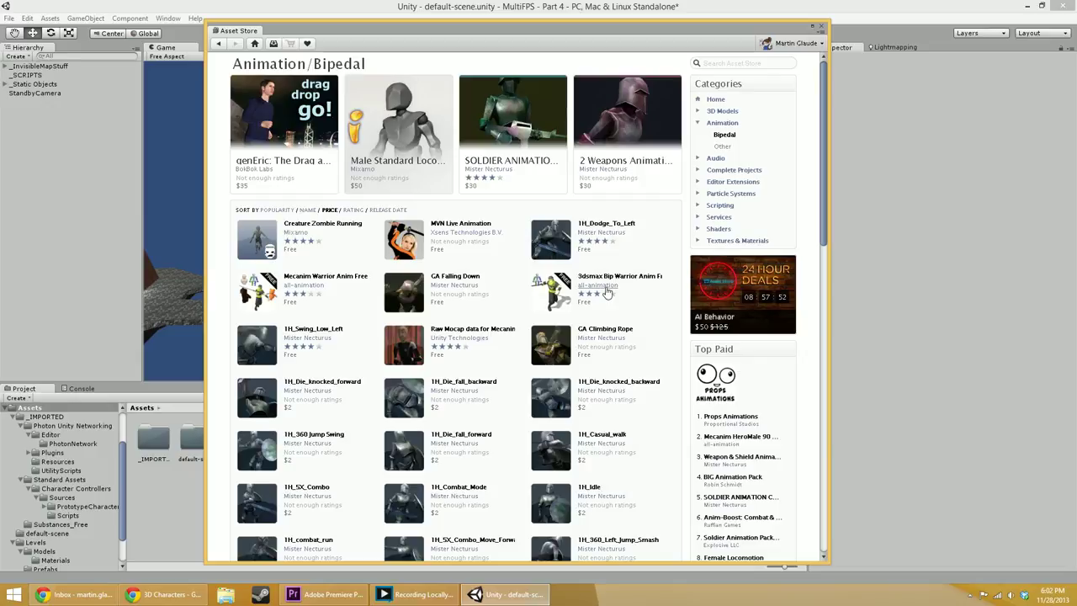
scroll(494, 363, down, 1)
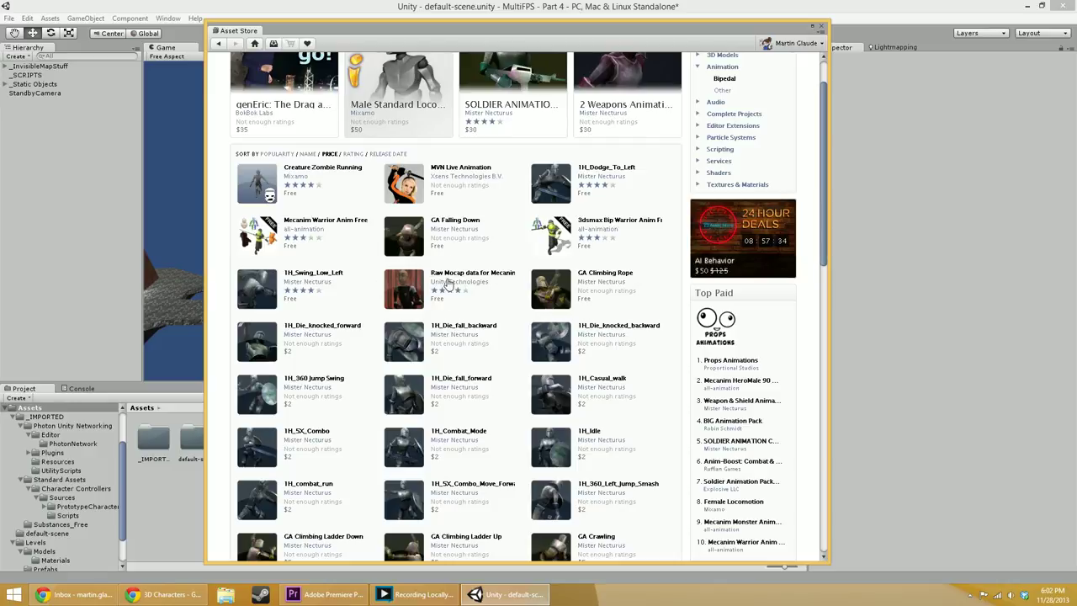
scroll(449, 284, down, 5)
scroll(447, 280, up, 6)
- Return to Mixamo's motion pack editor and review the Female Basic Locomotion pack
click(170, 594)
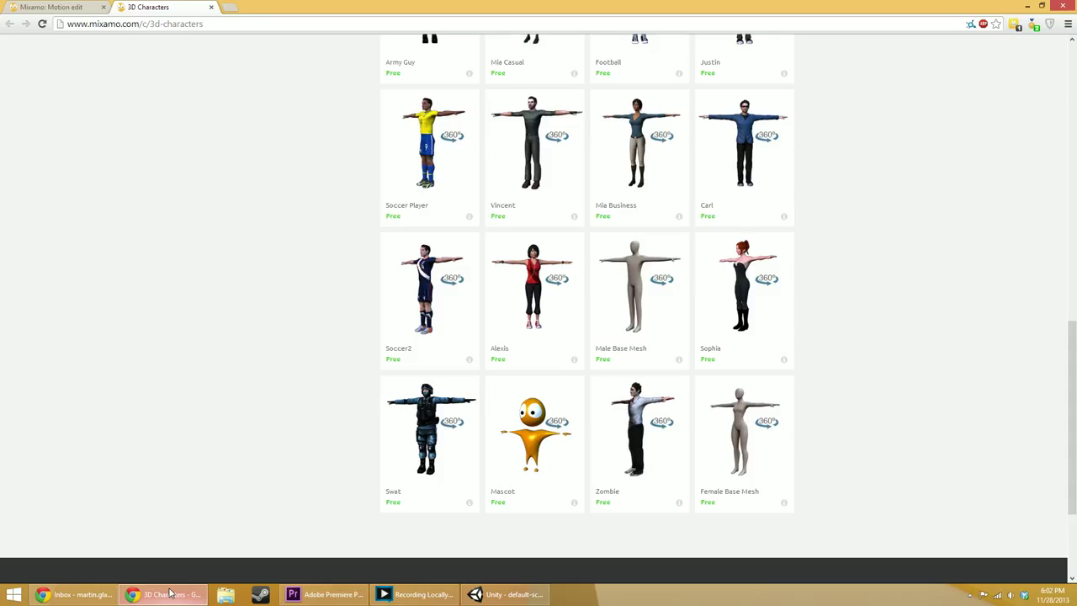
click(50, 6)
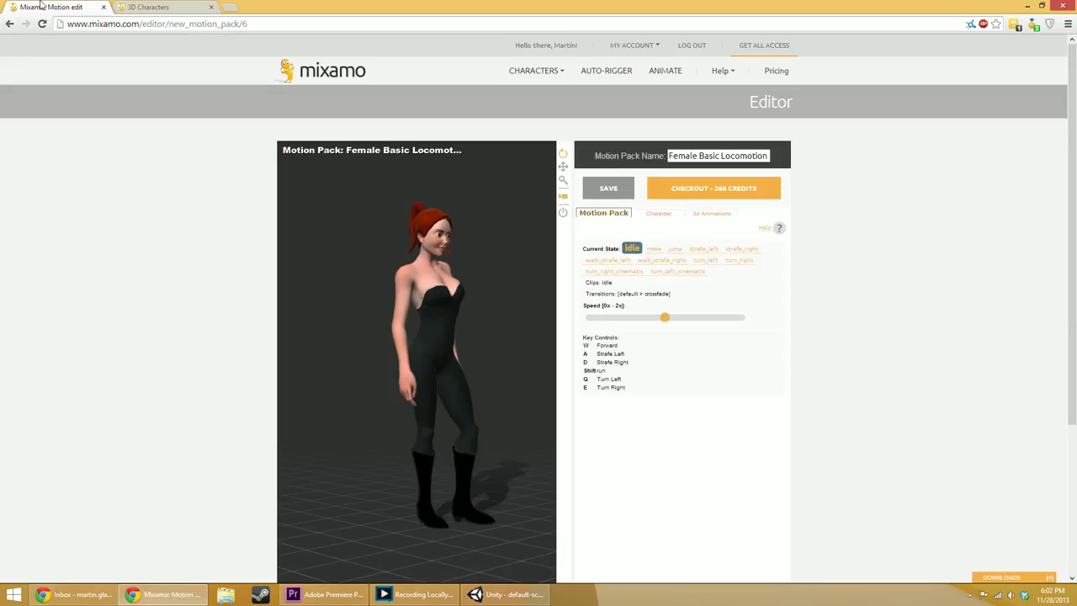
scroll(882, 267, down, 3)
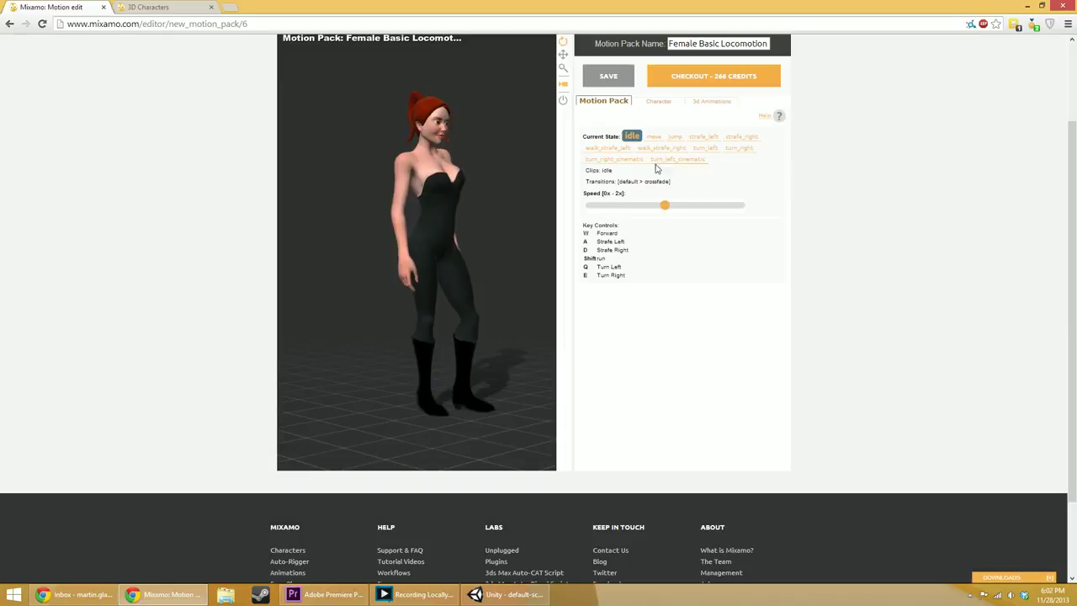
scroll(814, 219, up, 3)
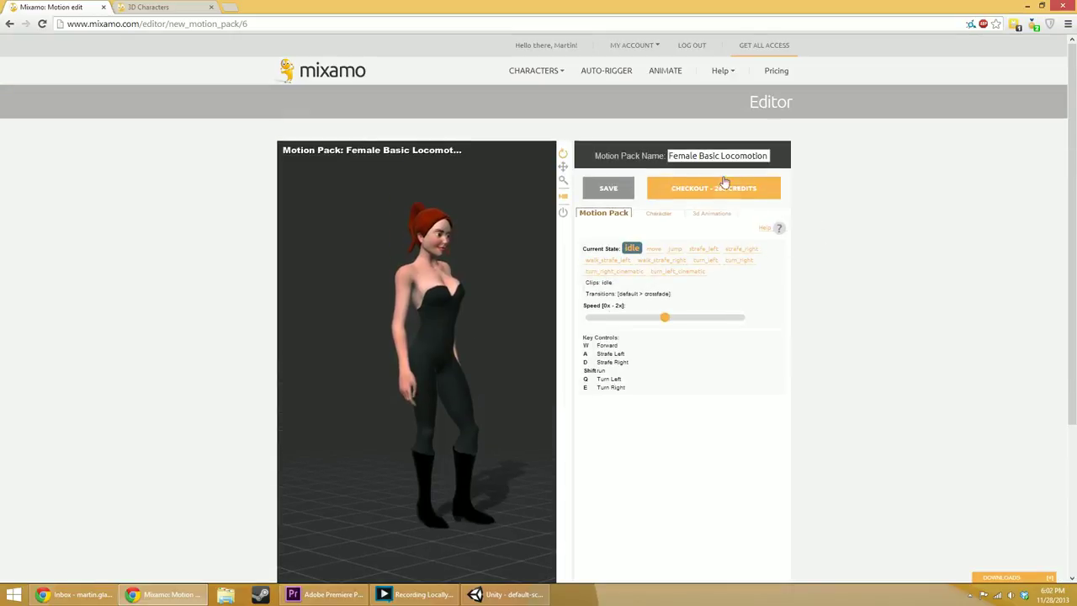
scroll(704, 253, down, 4)
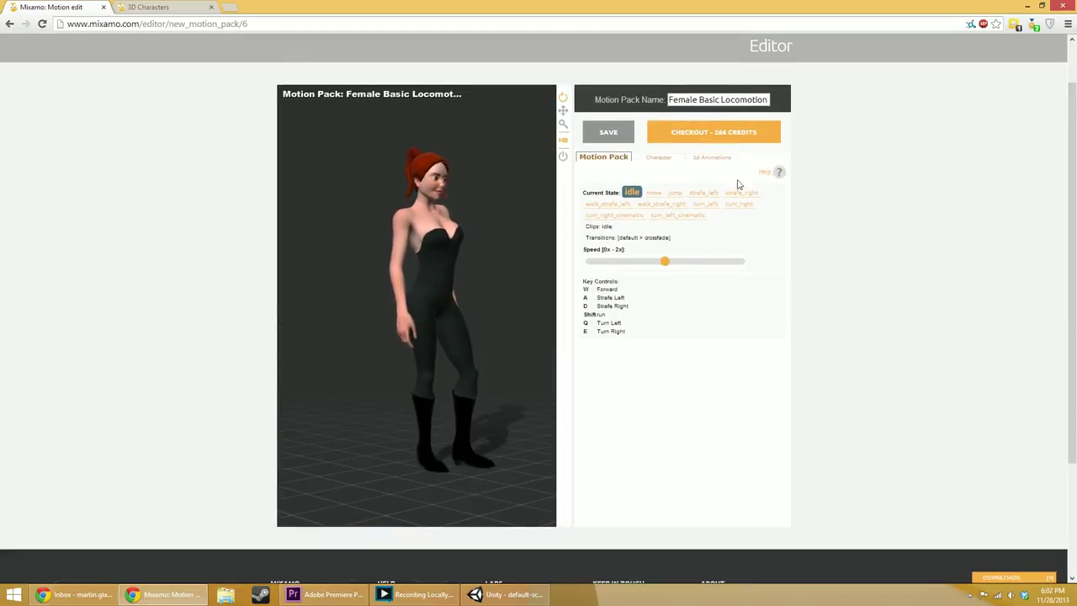
scroll(704, 253, up, 4)
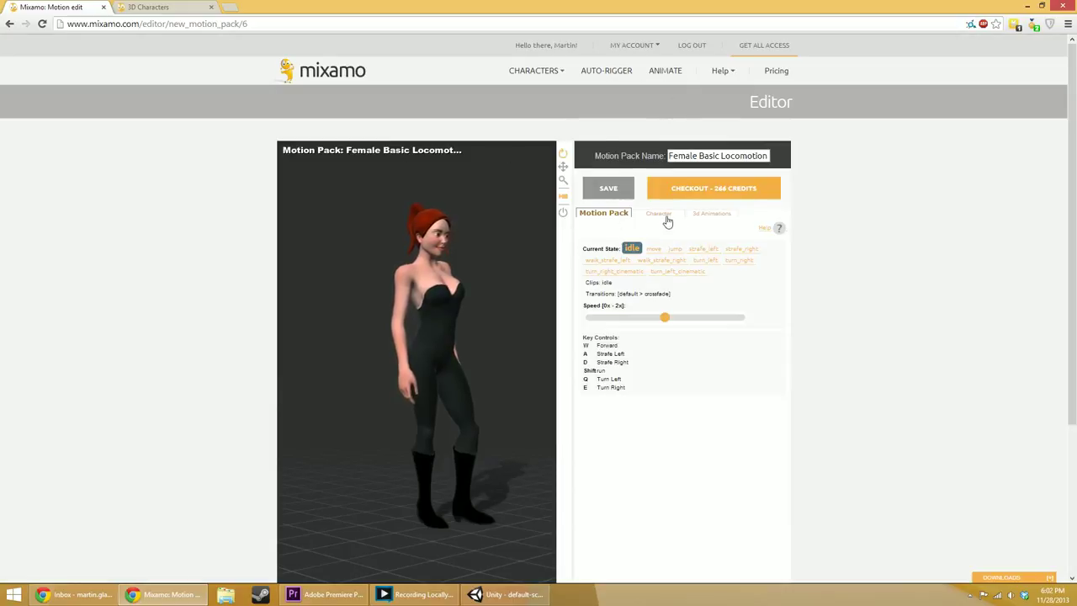
- Save the Female Basic Locomotion motion pack and open its checkout summary
drag(669, 156, 715, 156)
click(720, 156)
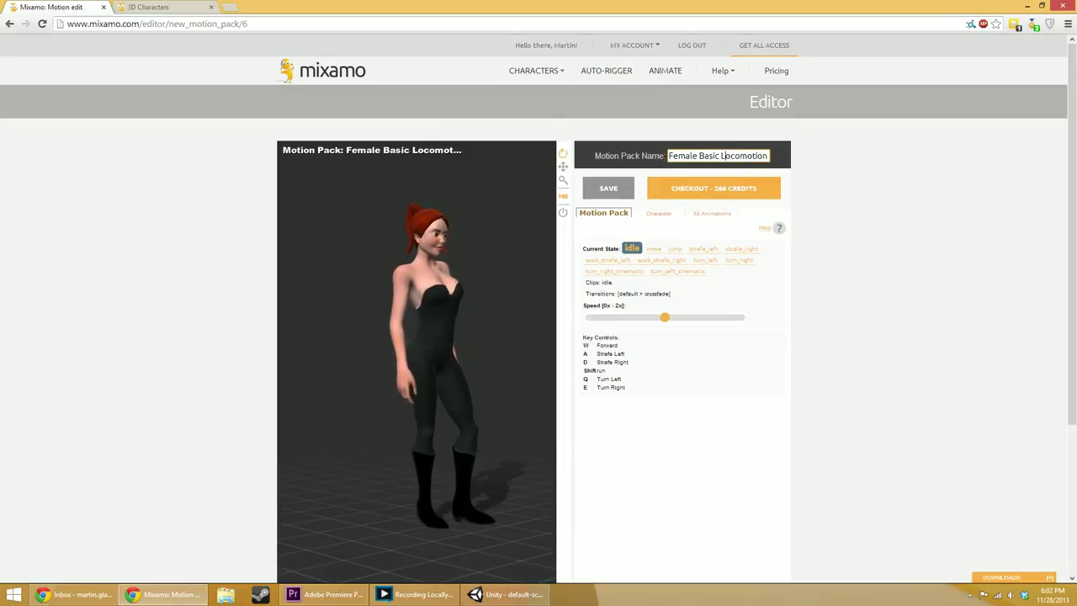
scroll(639, 260, down, 3)
scroll(639, 259, up, 3)
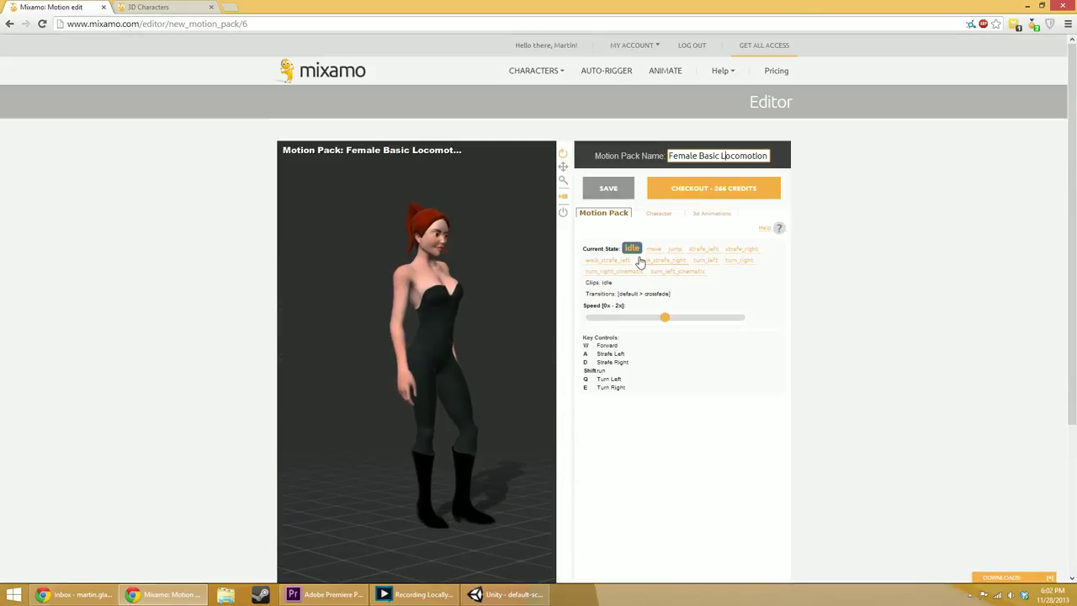
click(608, 192)
click(681, 190)
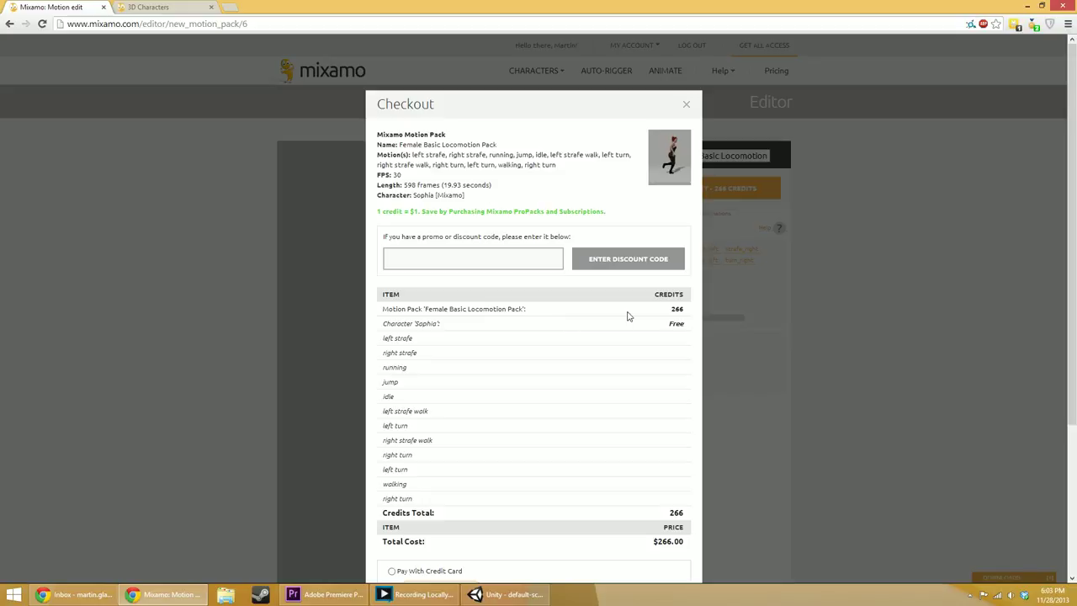
- Review and close the 266-credit checkout, reopen Female Basic Locomotion Pack, then return to Unity
click(644, 312)
click(626, 314)
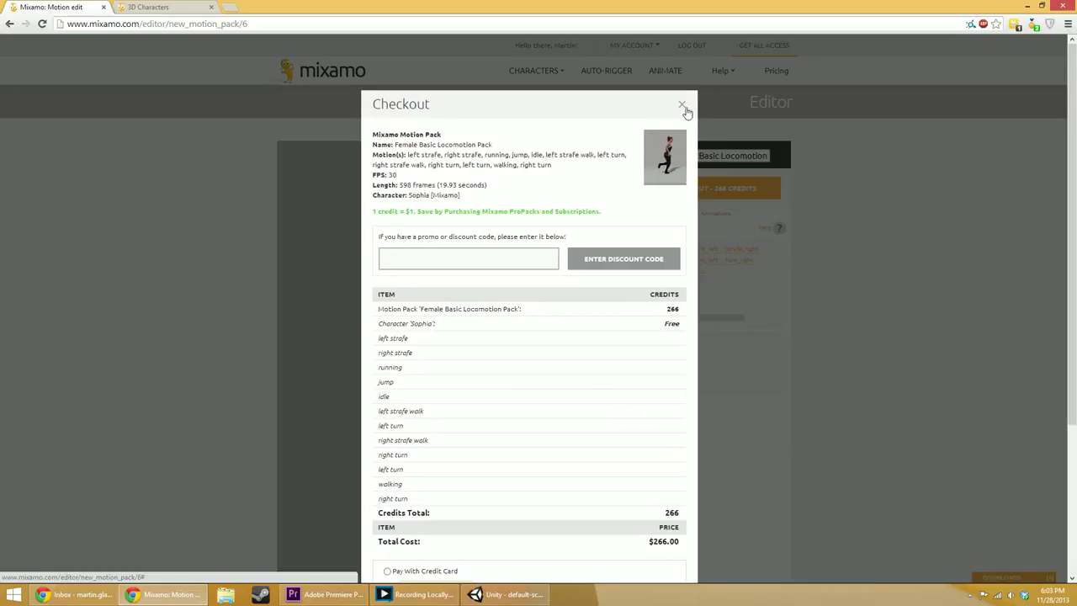
click(686, 103)
click(664, 73)
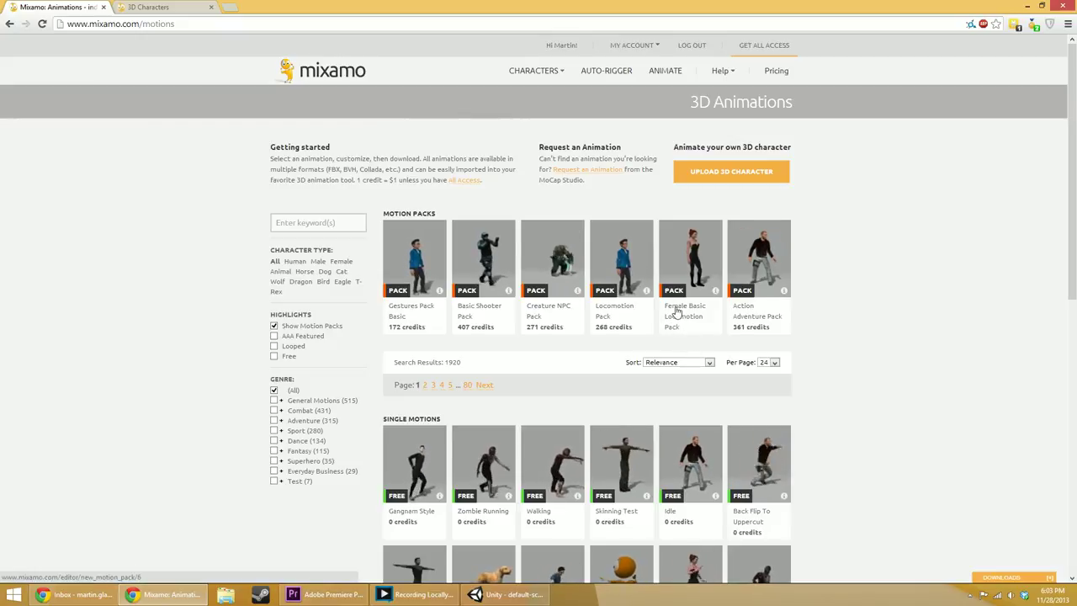
click(688, 263)
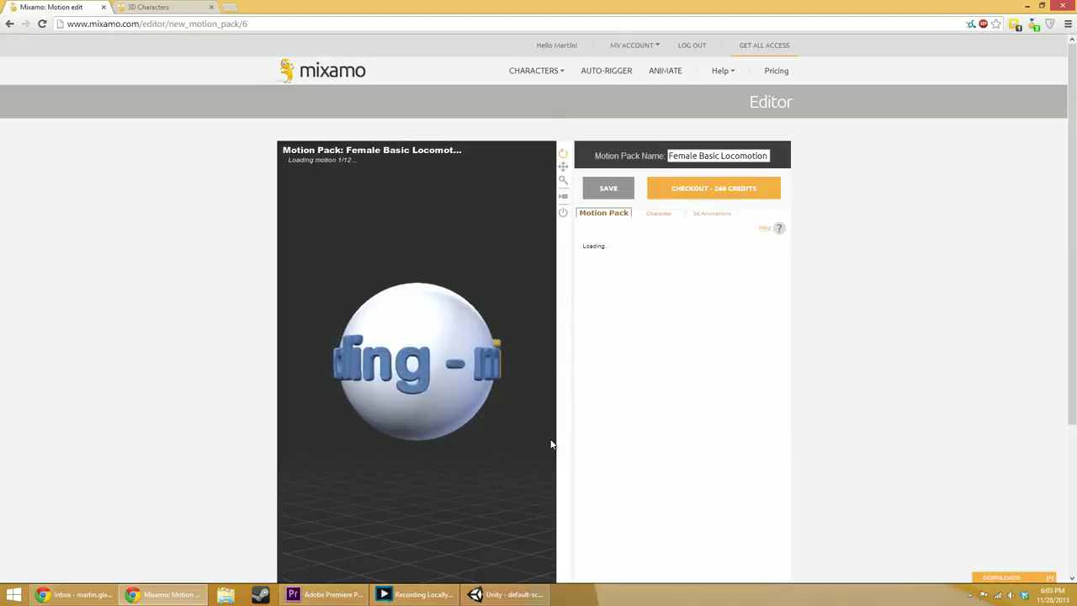
click(545, 598)
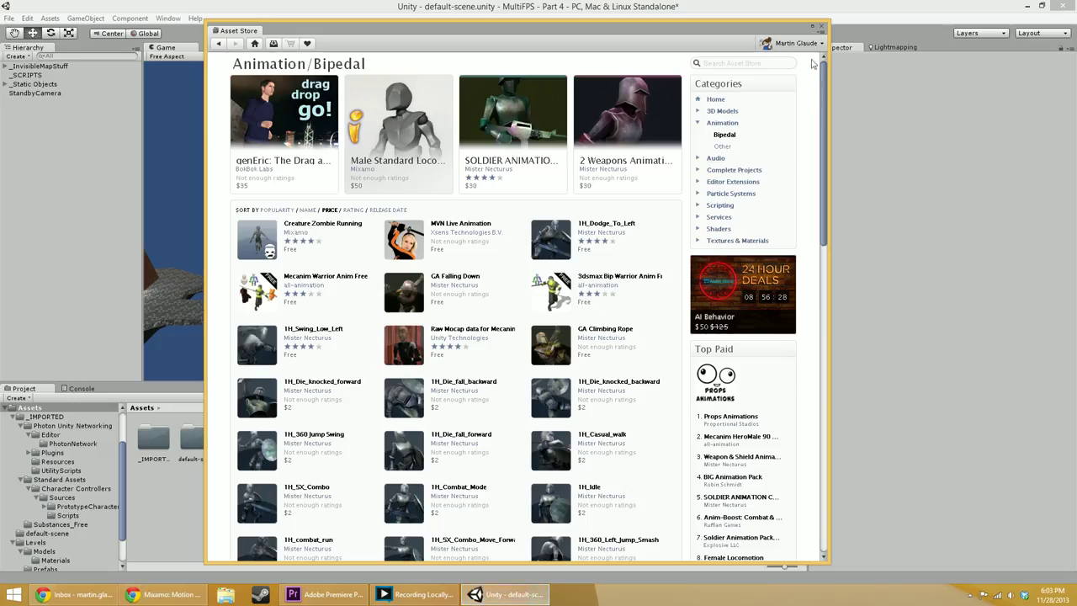
- Close the Asset Store and move SoldierCharacterPack into the _IMPORTED folder
click(824, 27)
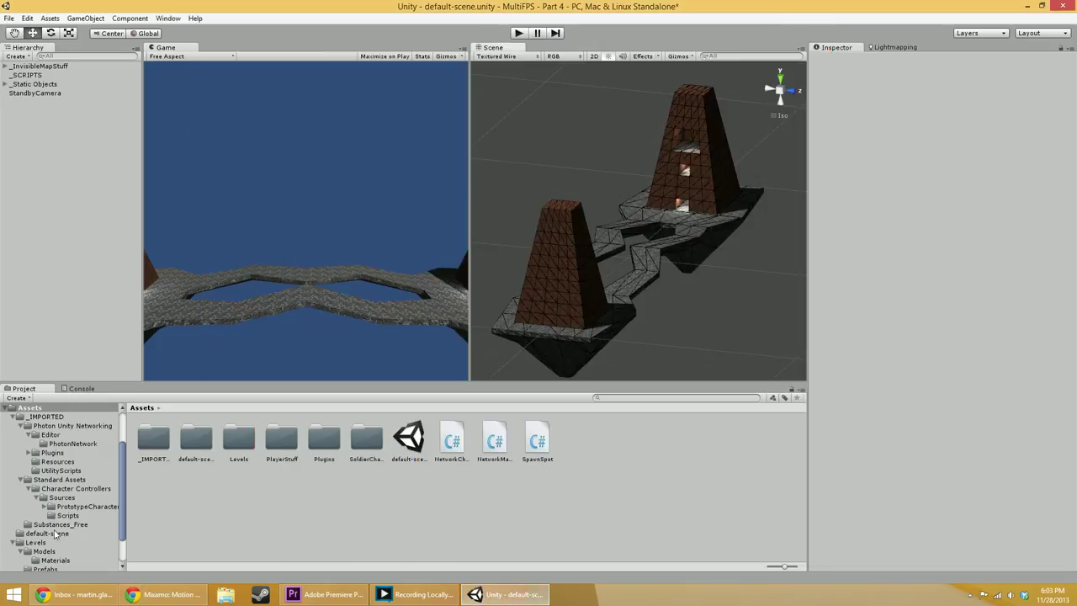
click(12, 416)
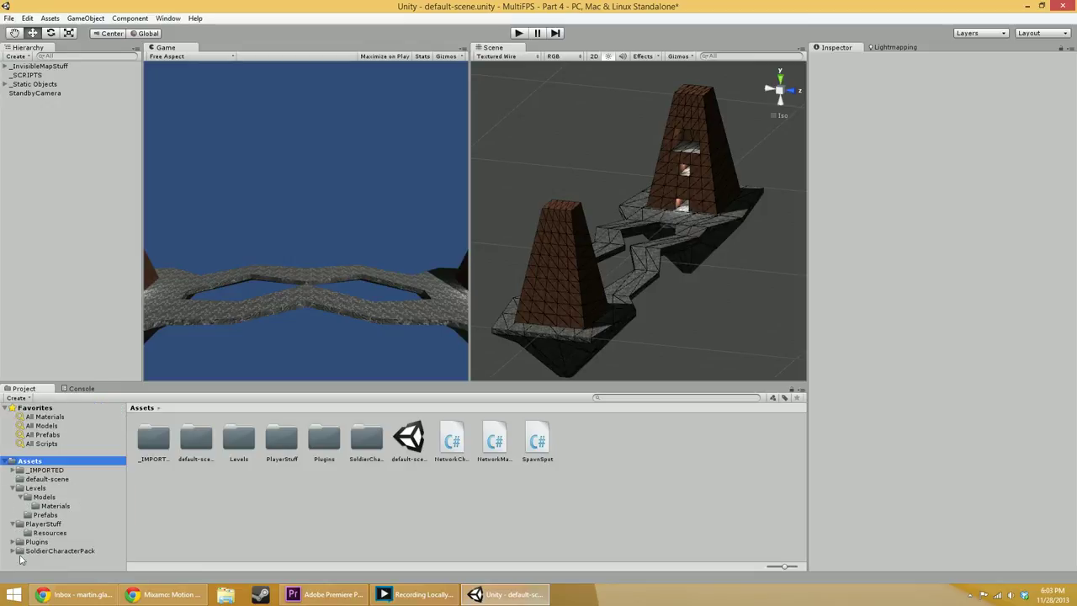
click(51, 550)
click(30, 461)
click(67, 550)
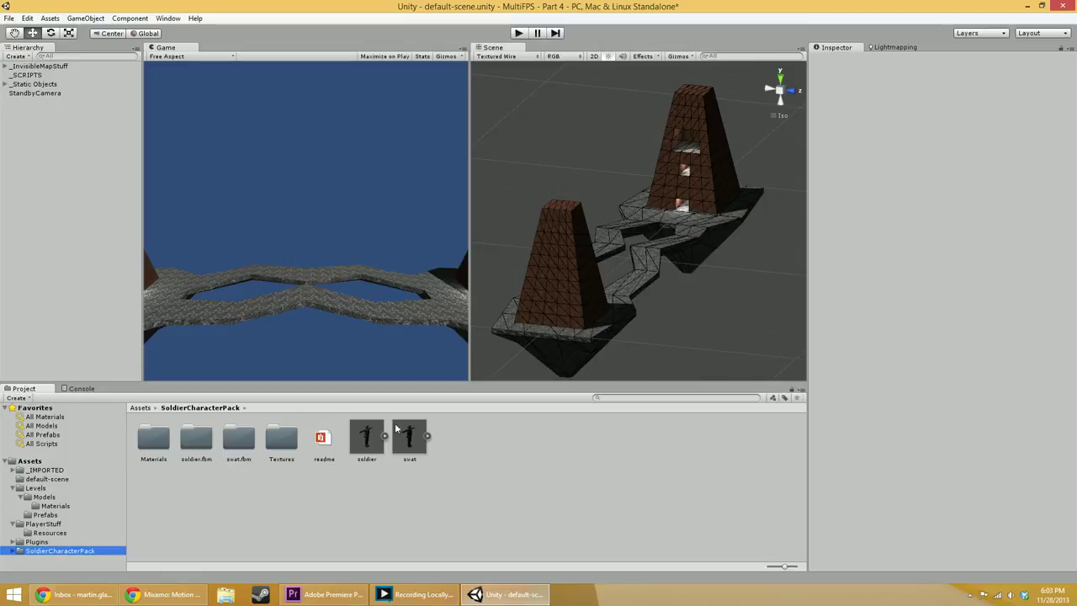
drag(19, 554, 14, 474)
click(21, 478)
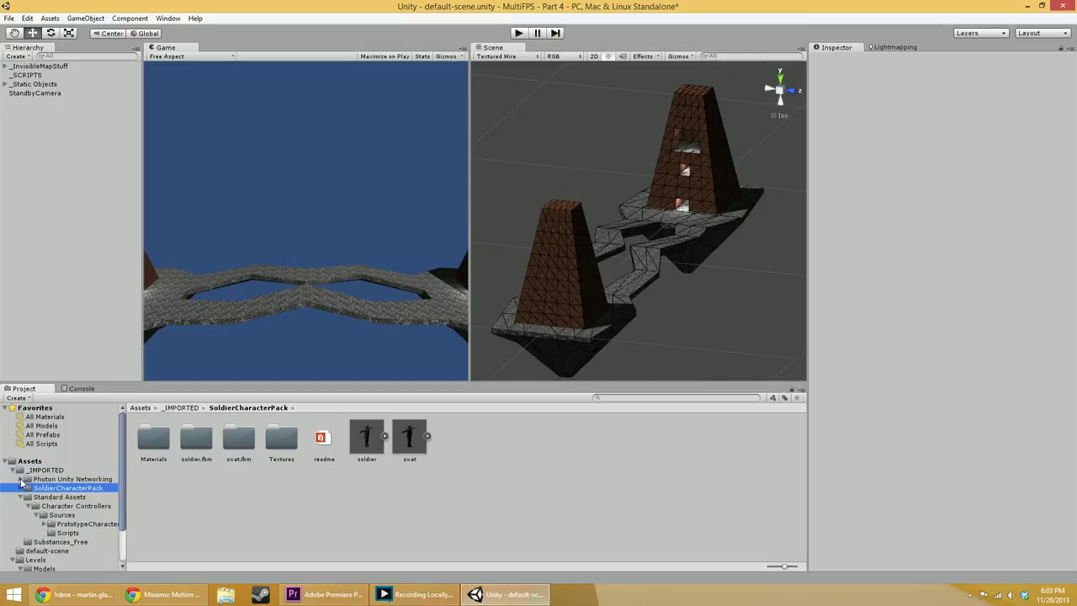
click(21, 498)
click(28, 488)
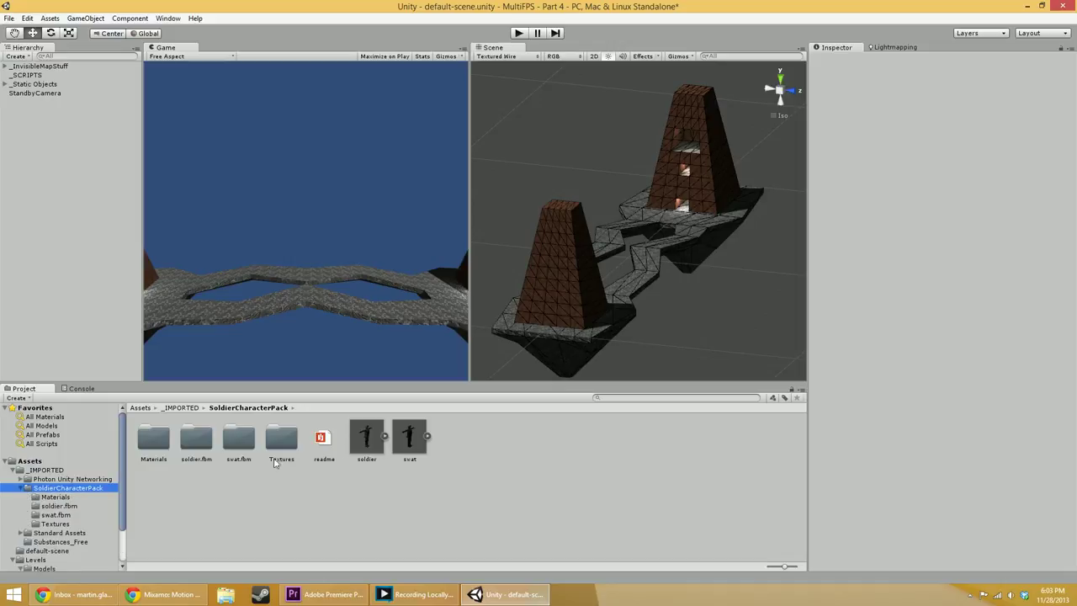
- Inspect the soldier and swat models' sub-assets and the pack's texture and material folders
click(384, 436)
click(369, 440)
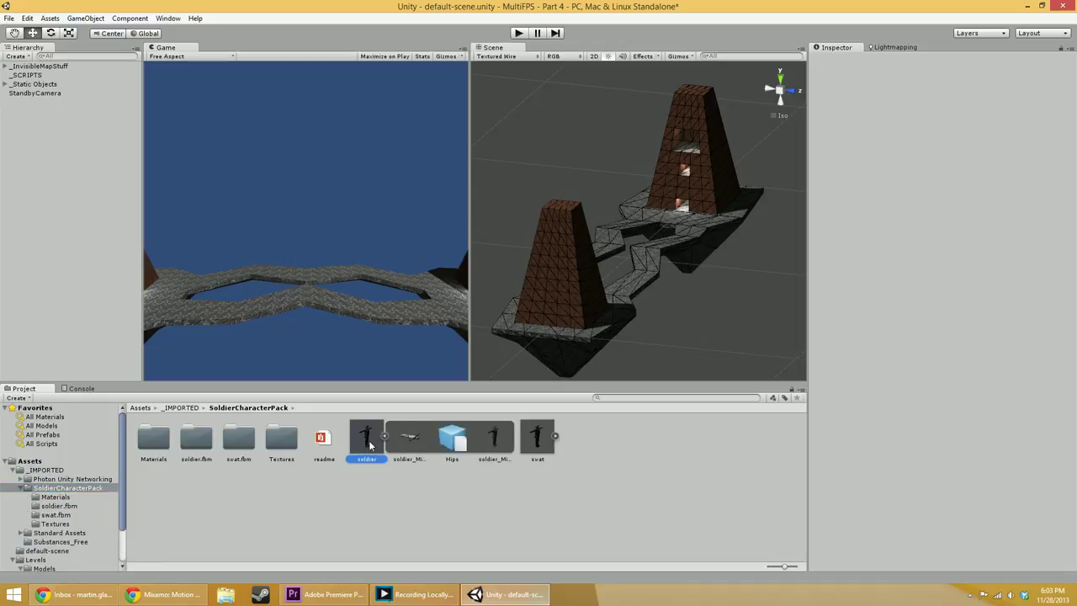
click(555, 436)
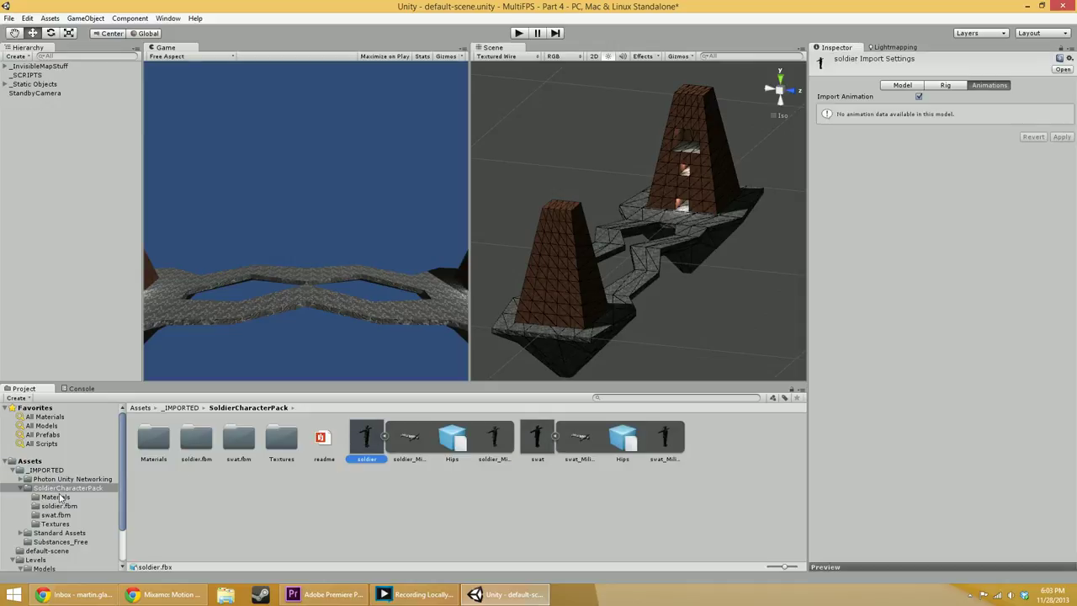
click(59, 497)
click(57, 506)
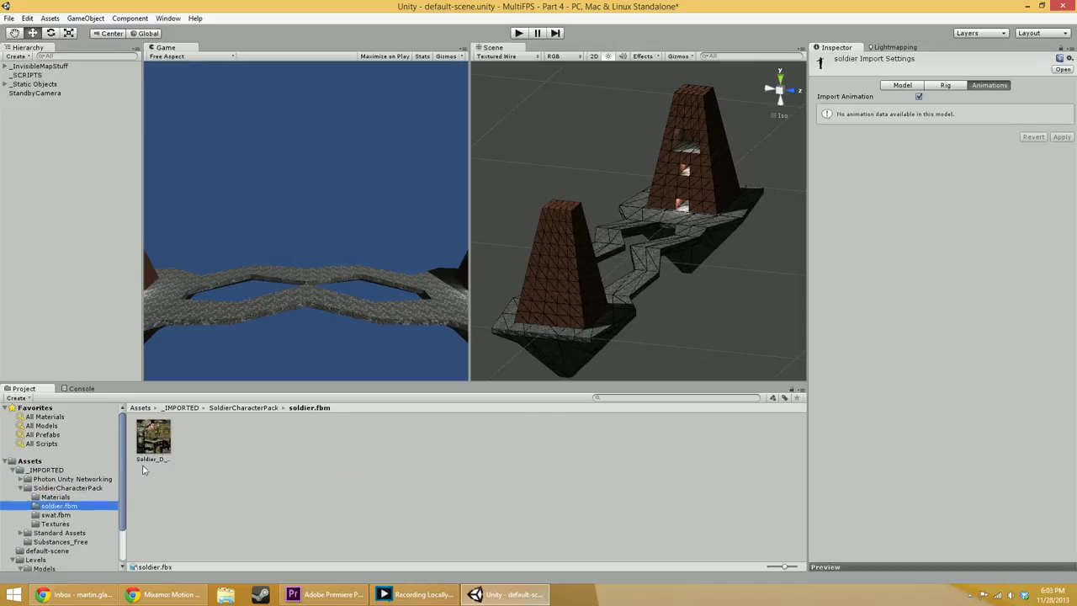
click(74, 514)
click(56, 523)
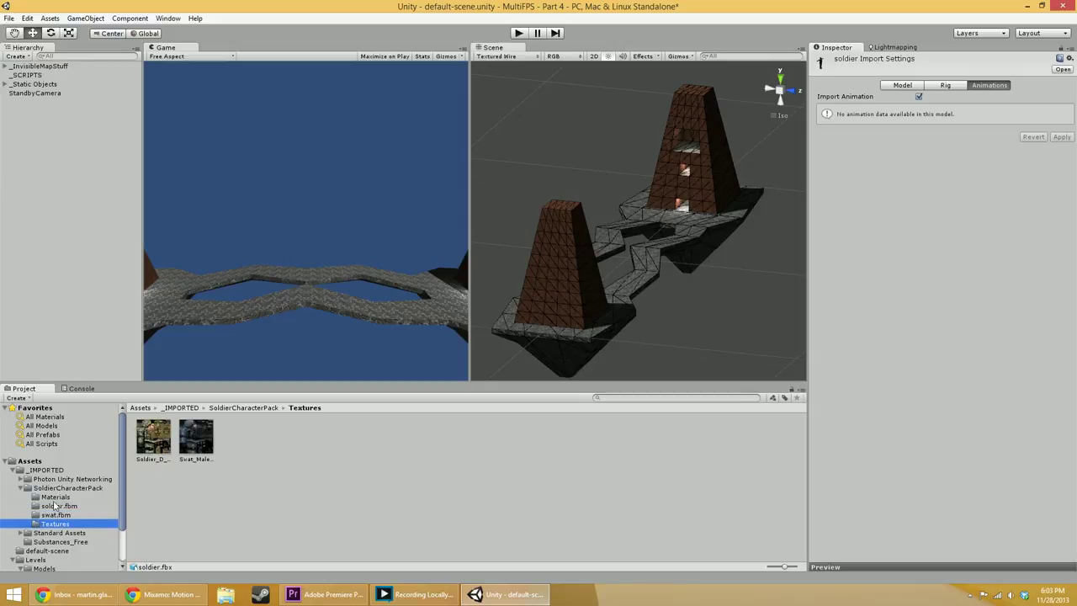
click(56, 497)
click(54, 489)
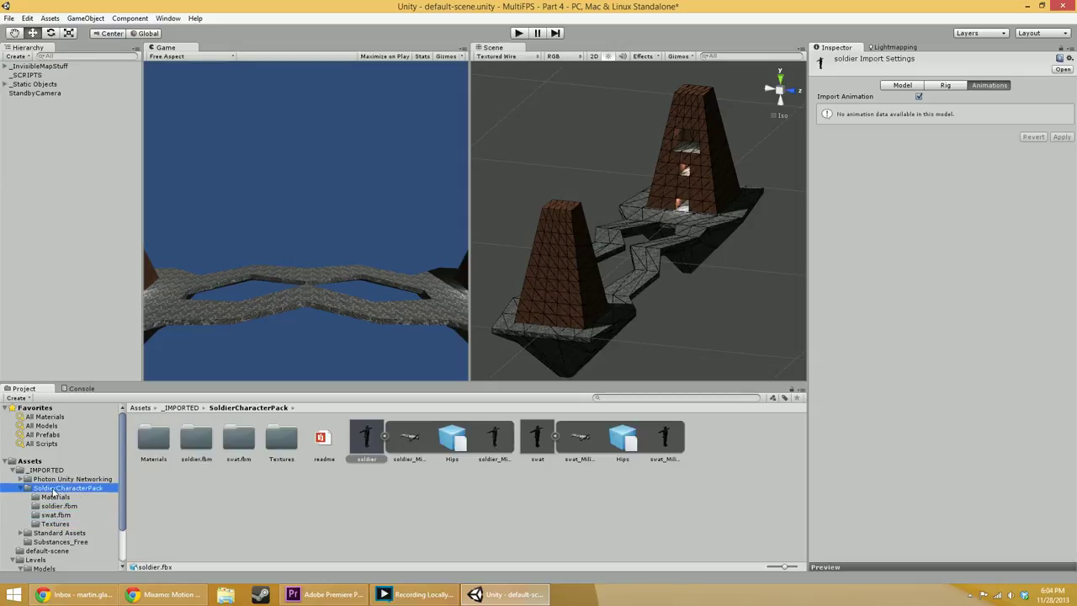
click(385, 436)
click(427, 435)
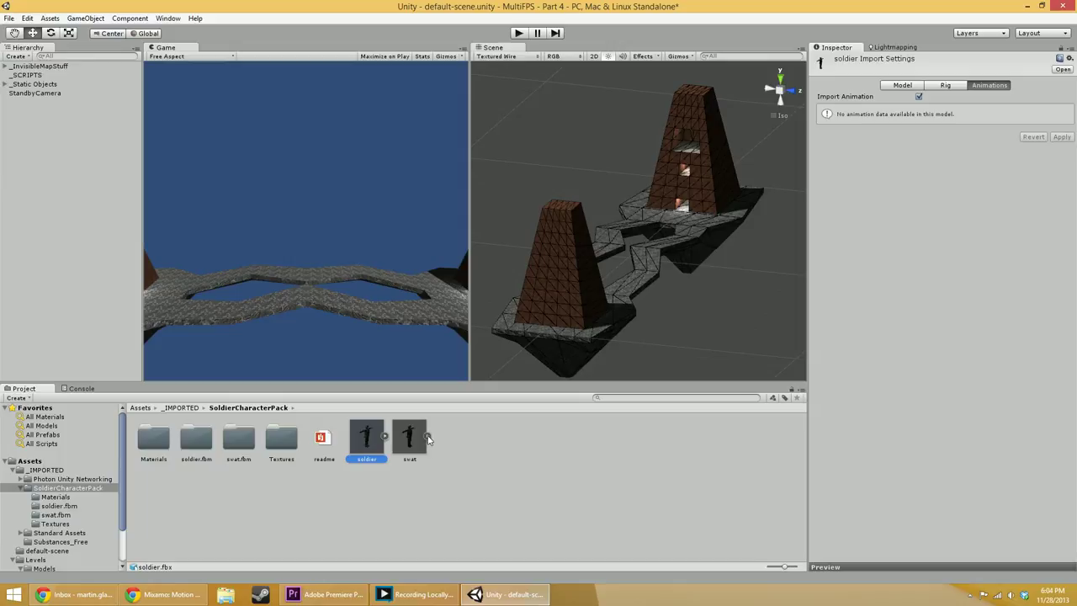
- Open PlayerStuff > Resources to show the PlayerController prefab
scroll(75, 488, down, 3)
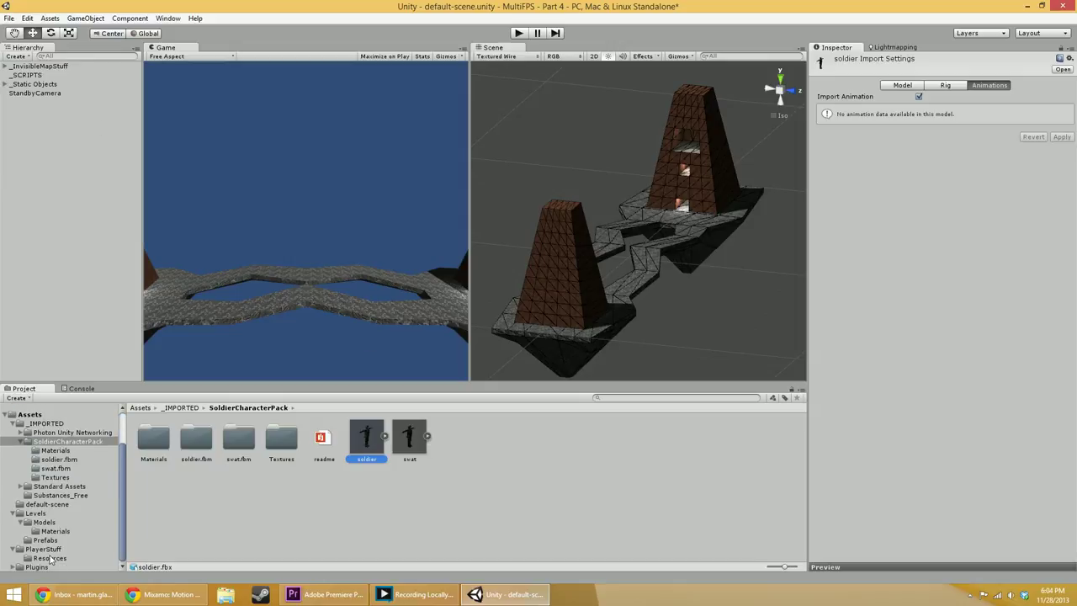
click(46, 549)
click(48, 558)
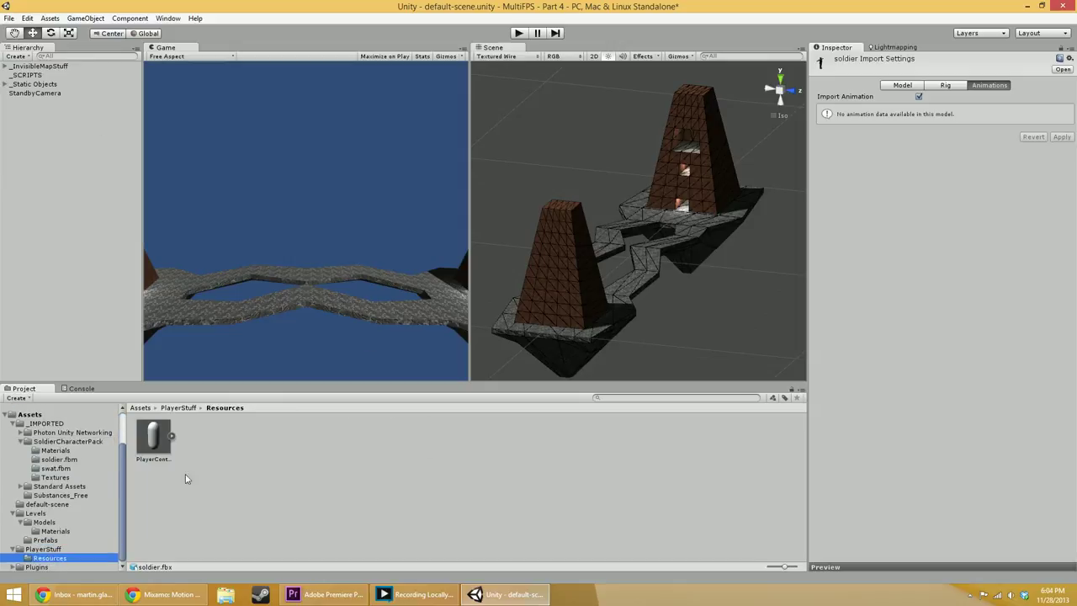
- Place the PlayerController prefab in the scene, frame it, and select its Graphics child
drag(153, 446, 638, 283)
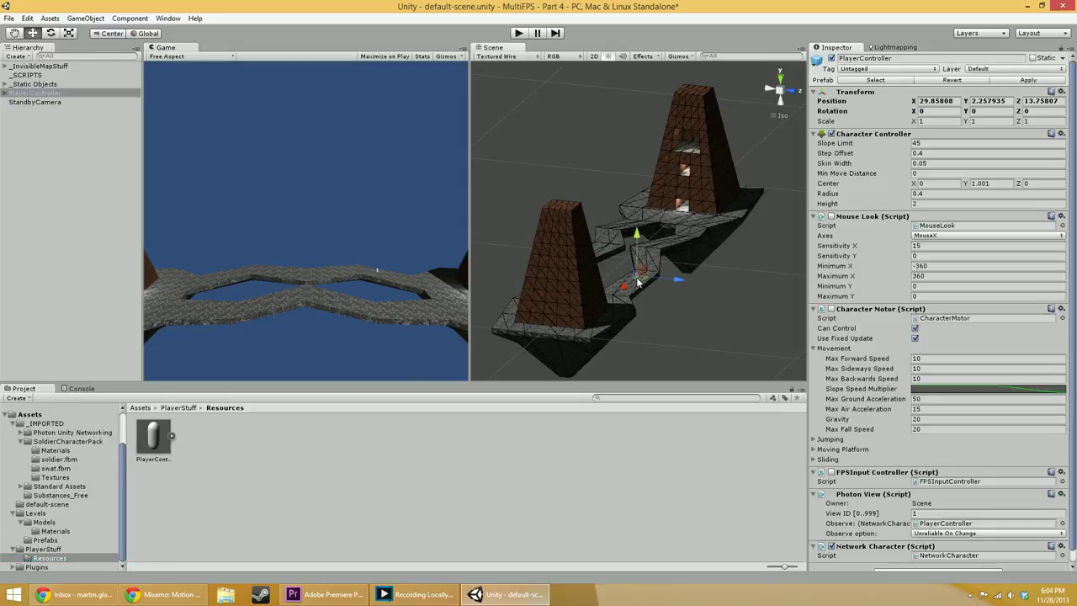
key(f)
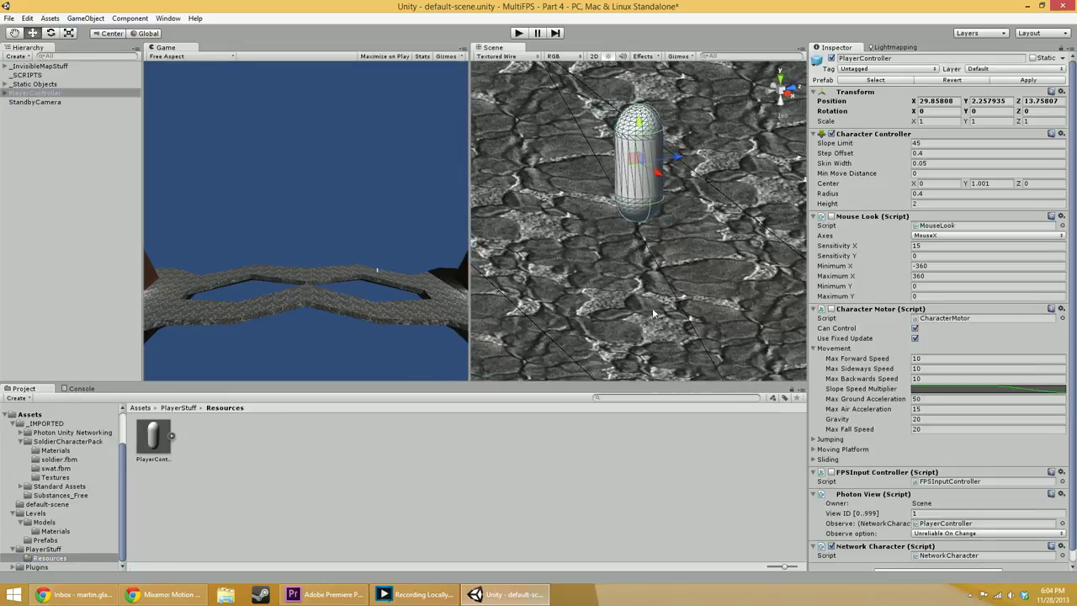
click(20, 94)
click(5, 93)
click(30, 103)
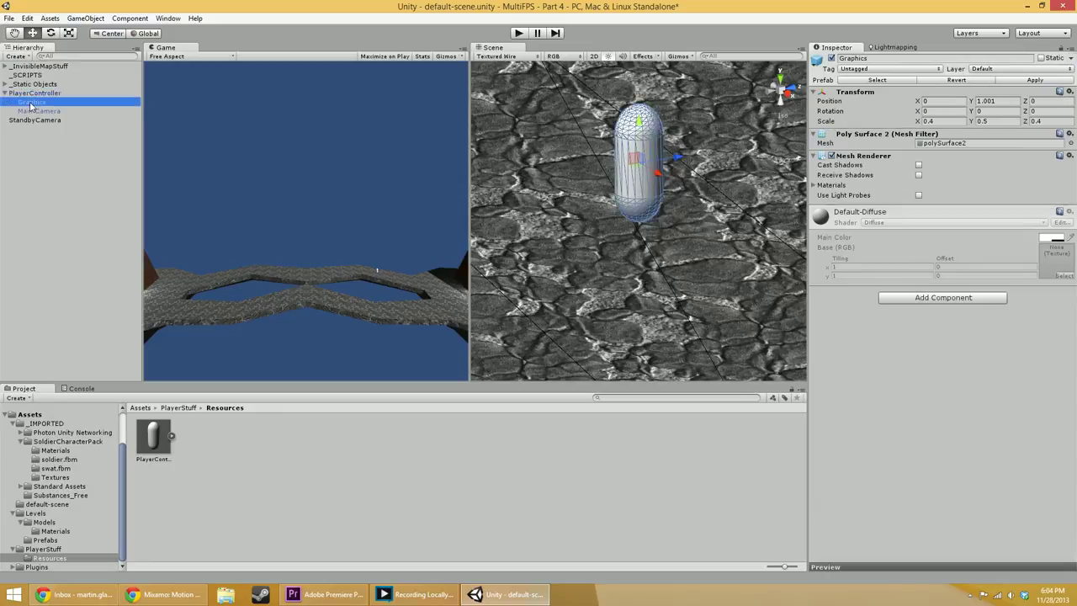
- Delete PlayerController's Graphics capsule child, leaving Main Camera beneath it
alt+drag(493, 261, 712, 238)
alt+drag(611, 260, 784, 265)
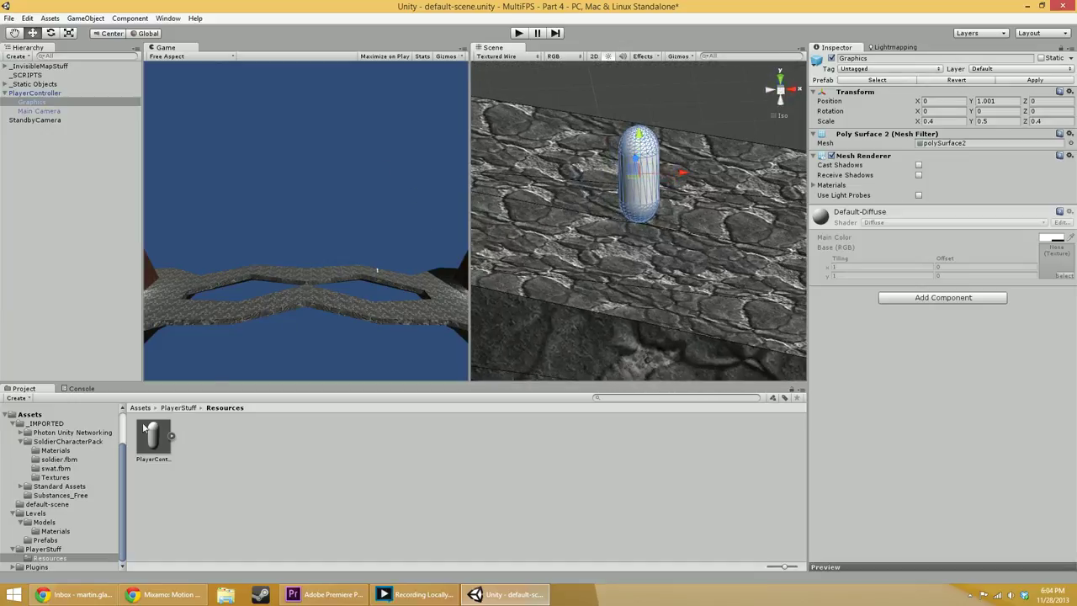
click(56, 173)
click(32, 102)
key(Delete)
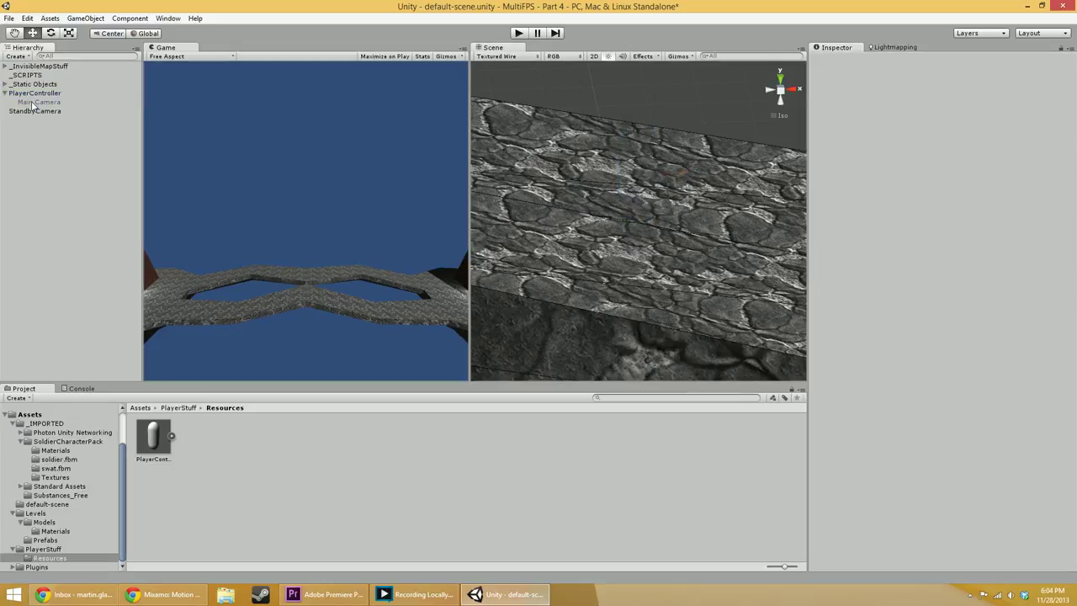
click(36, 94)
- Drag the soldier model from SoldierCharacterPack onto PlayerController in the Hierarchy
alt+drag(648, 200, 641, 235)
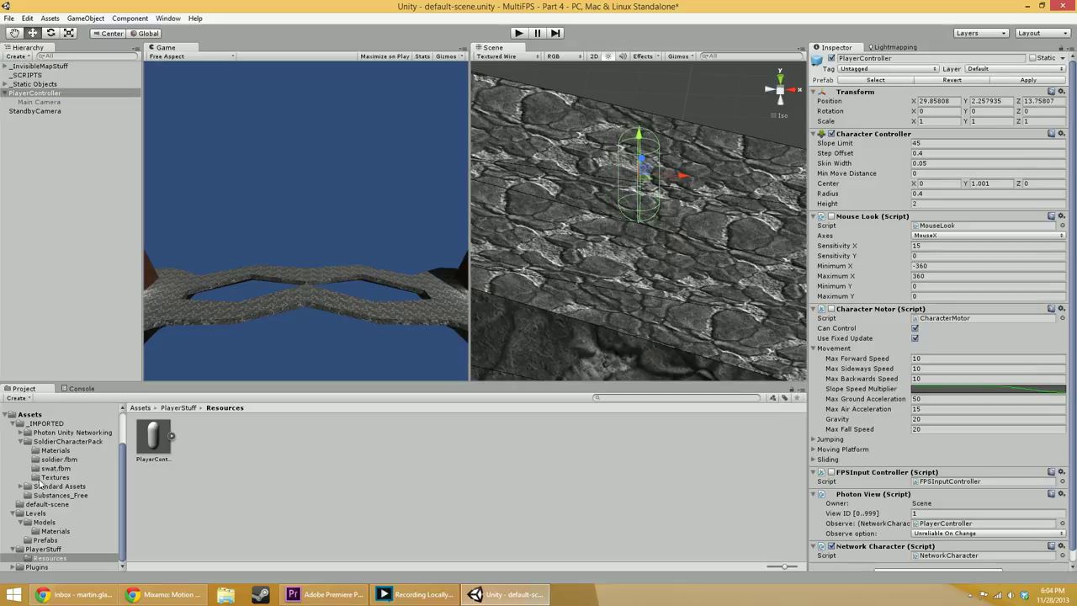
click(57, 443)
drag(370, 448, 31, 98)
- Expand the soldier to show Hips and soldier_Military_Male_Lod_1, and orbit around it
click(13, 111)
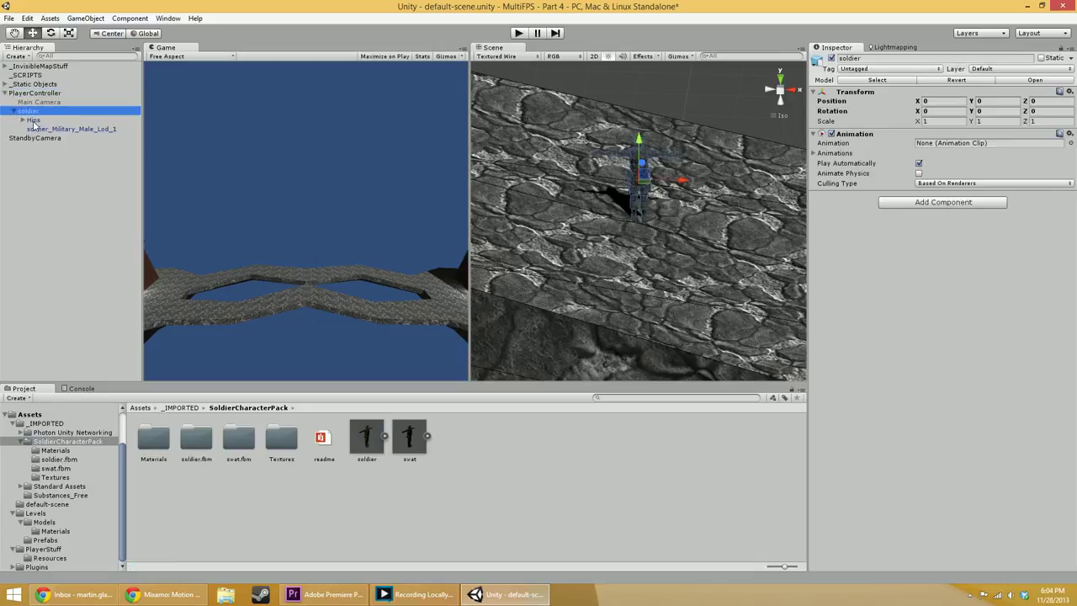
alt+drag(574, 275, 715, 265)
alt+drag(538, 328, 499, 304)
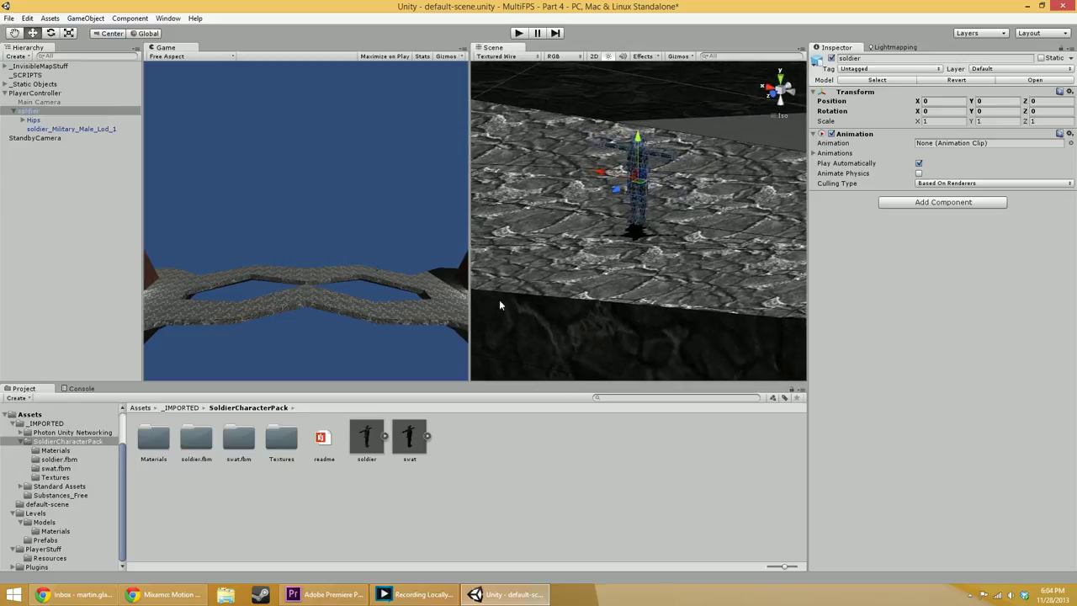
- Check the soldier model's Rig import settings, which show a Legacy animation type
click(360, 448)
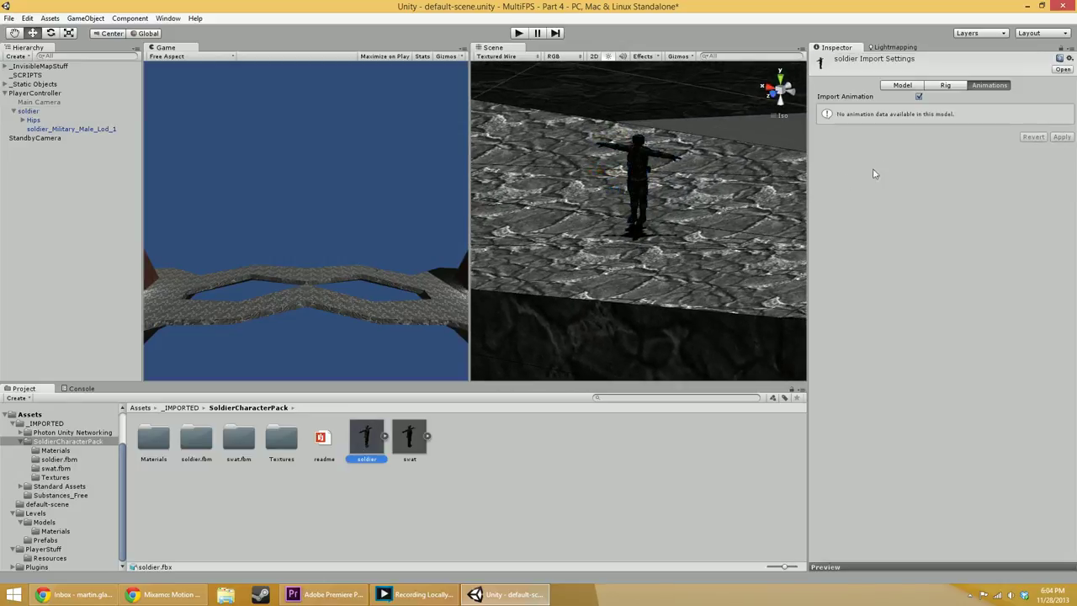
click(942, 86)
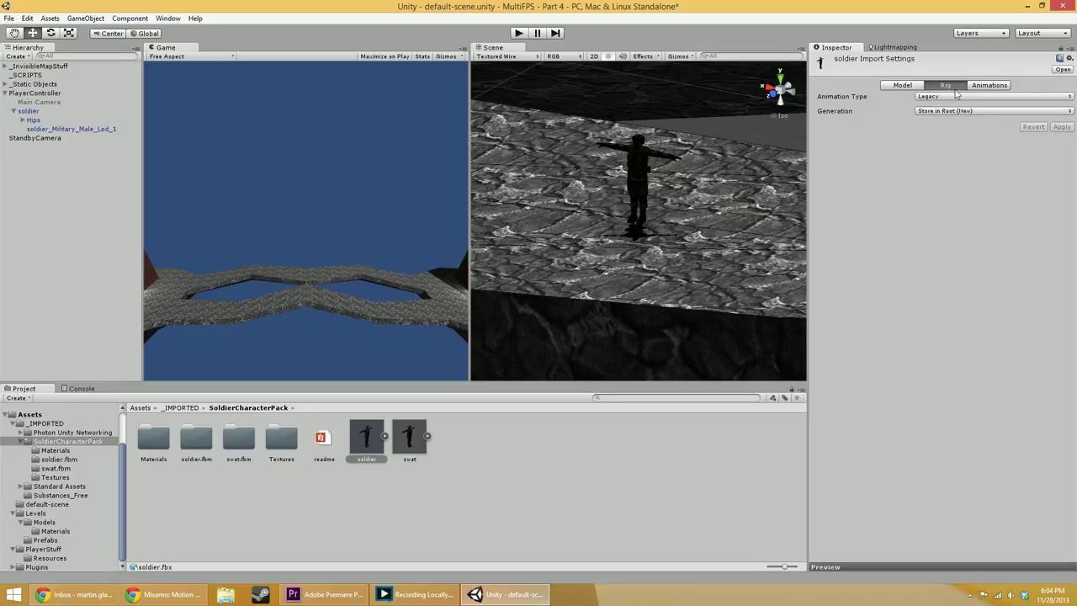
click(39, 111)
mouse_move(590, 274)
alt+mouse_down()
mouse_move(631, 278)
mouse_move(668, 262)
mouse_move(593, 296)
mouse_move(614, 291)
mouse_move(589, 286)
alt+mouse_up()
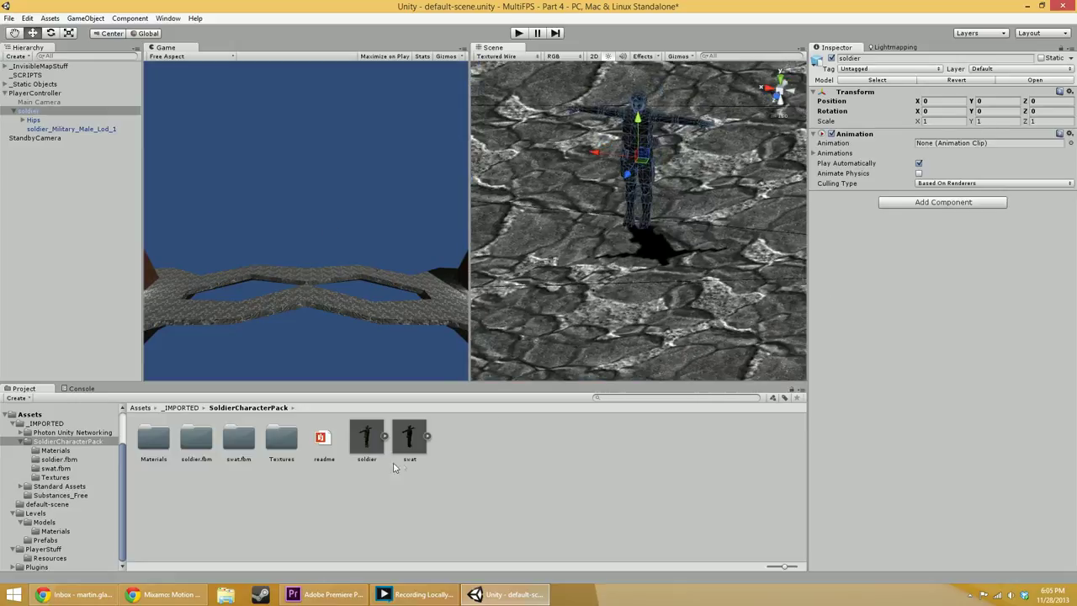
- Set the soldier model's Animation Type to Humanoid and apply it
click(375, 450)
click(955, 97)
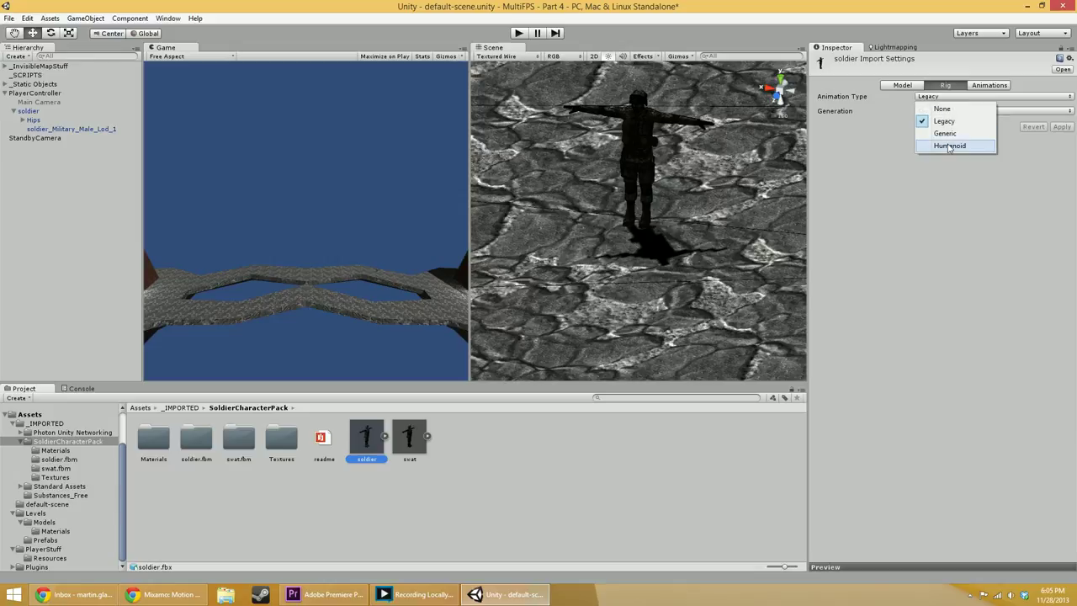
click(954, 133)
click(953, 92)
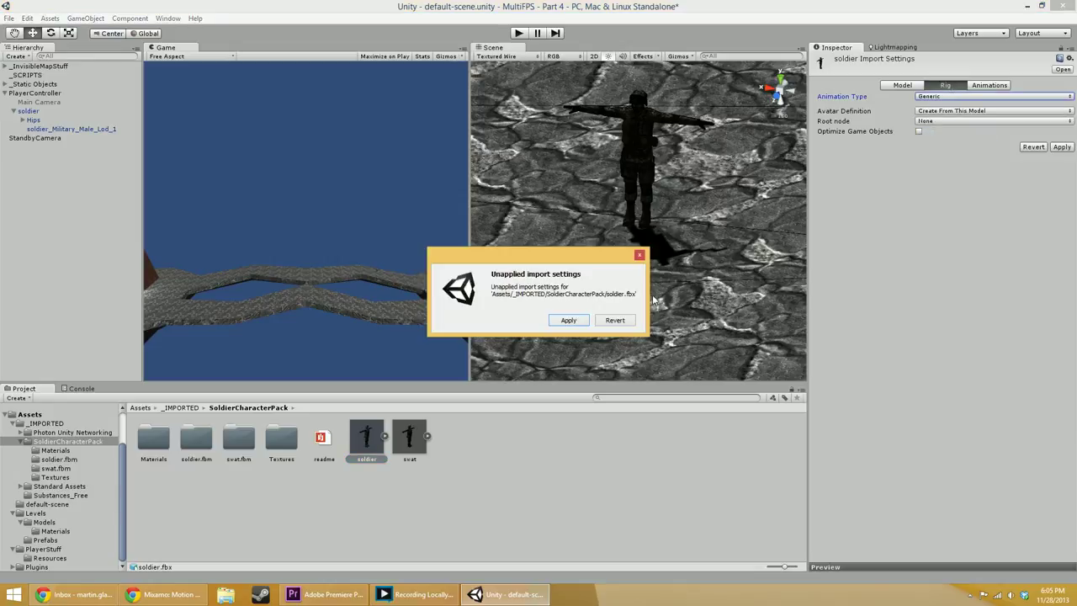
click(629, 320)
click(956, 97)
click(934, 145)
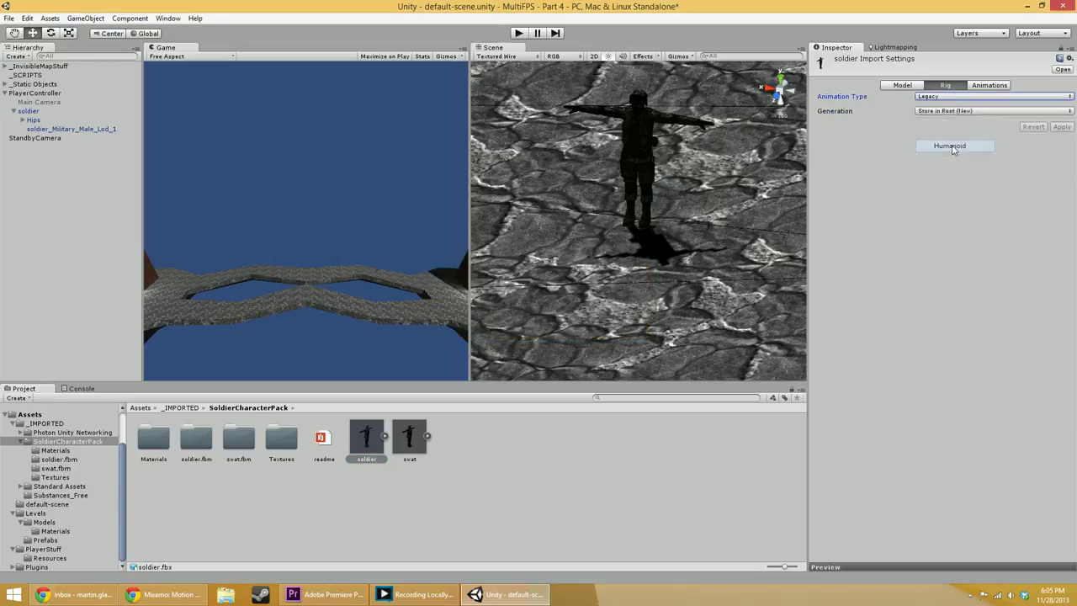
click(1061, 165)
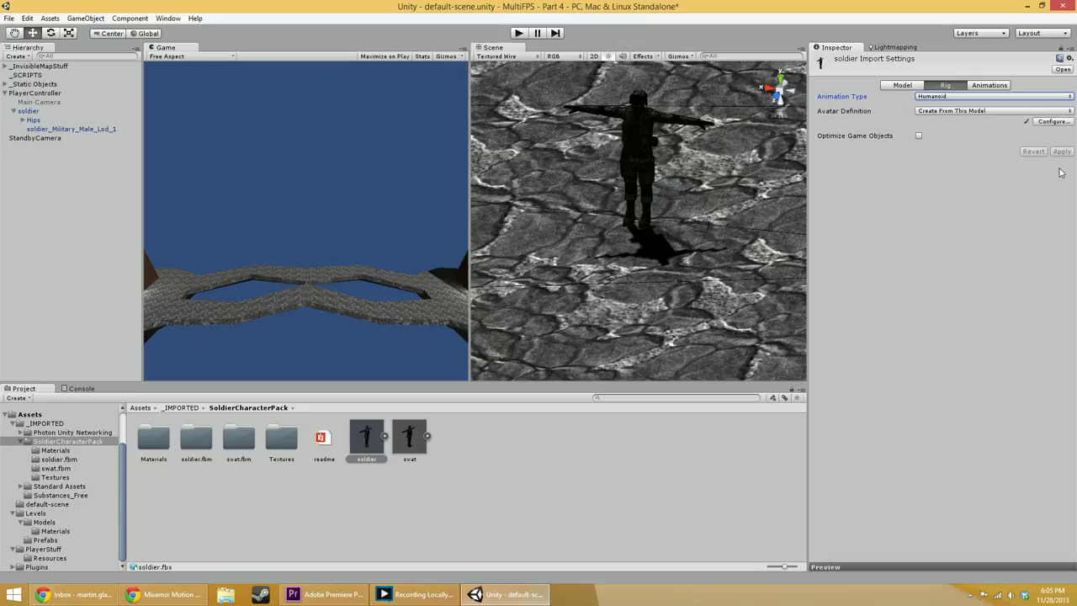
- Start configuring the soldierAvatar, facing the prompt to save the Untitled scene
click(1052, 122)
click(522, 321)
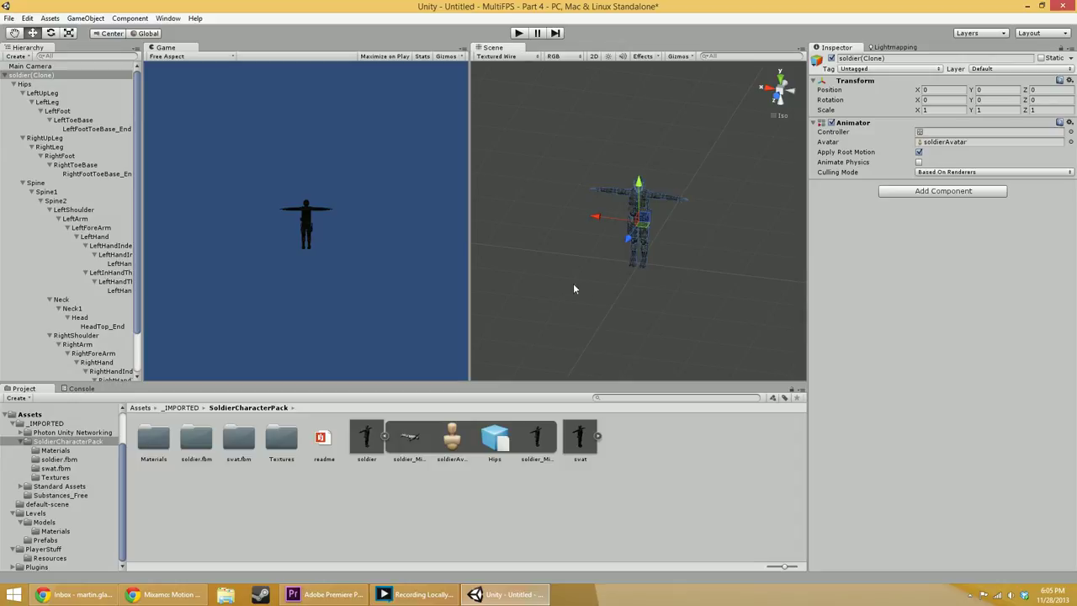
click(641, 238)
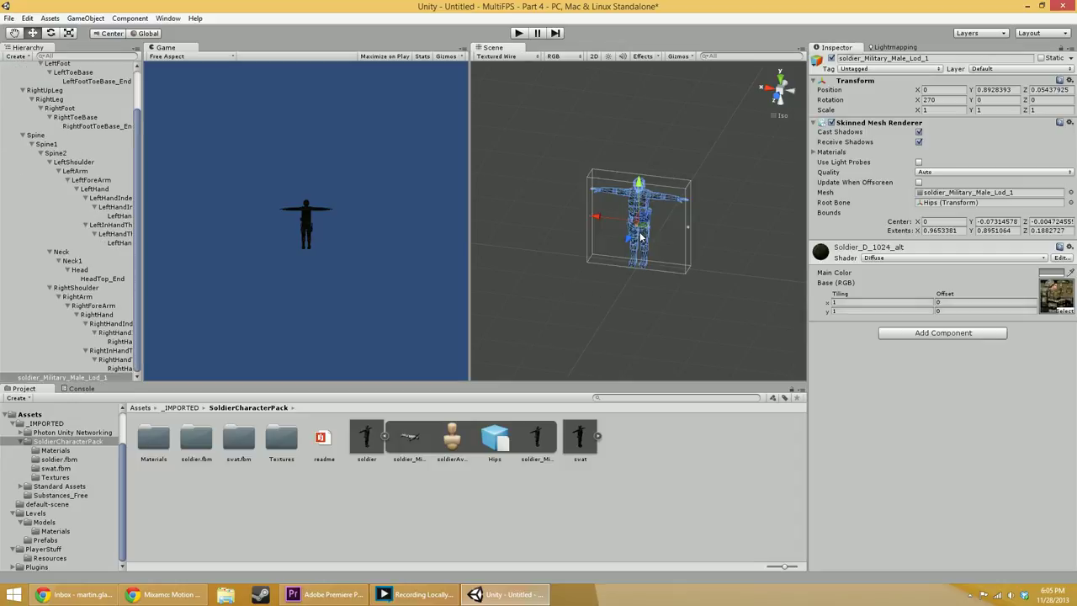
click(622, 314)
click(374, 430)
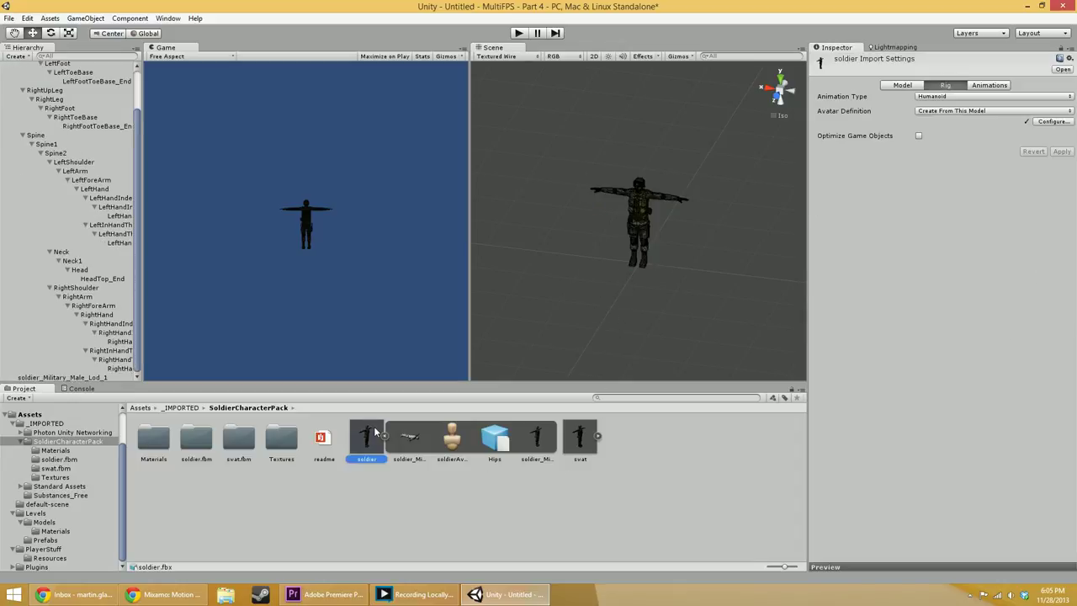
click(1051, 121)
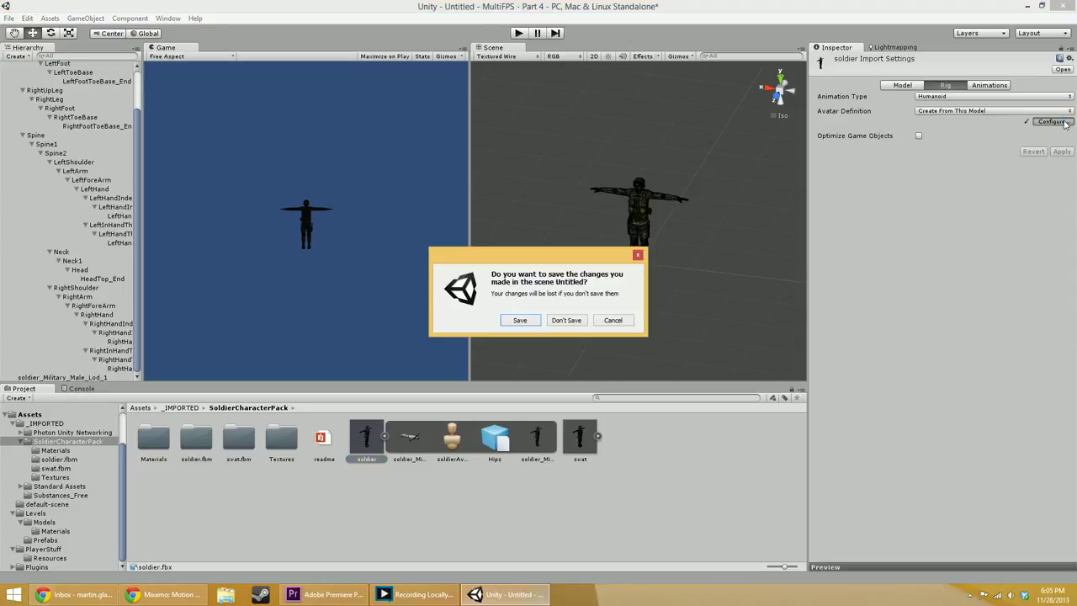
- Discard the Untitled scene's changes and load default-scene from the Assets folder
click(522, 322)
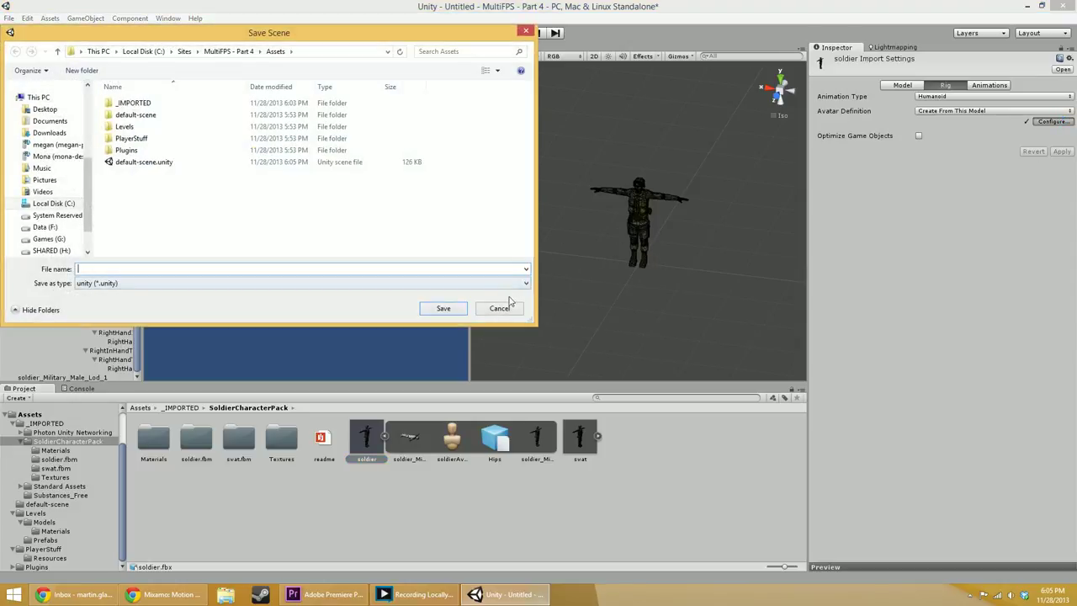
click(504, 308)
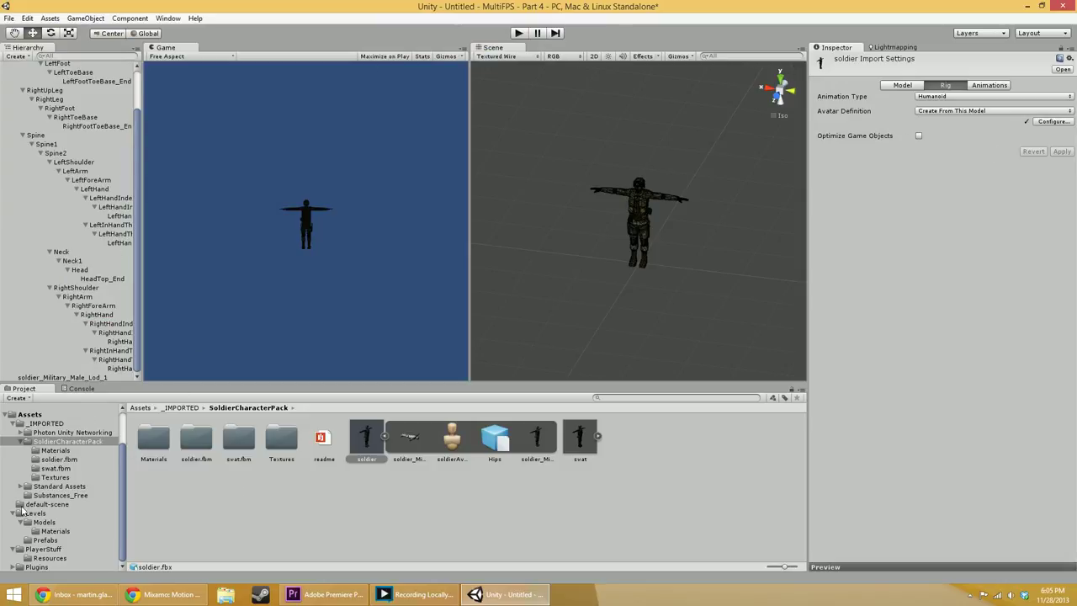
click(44, 415)
double_click(378, 441)
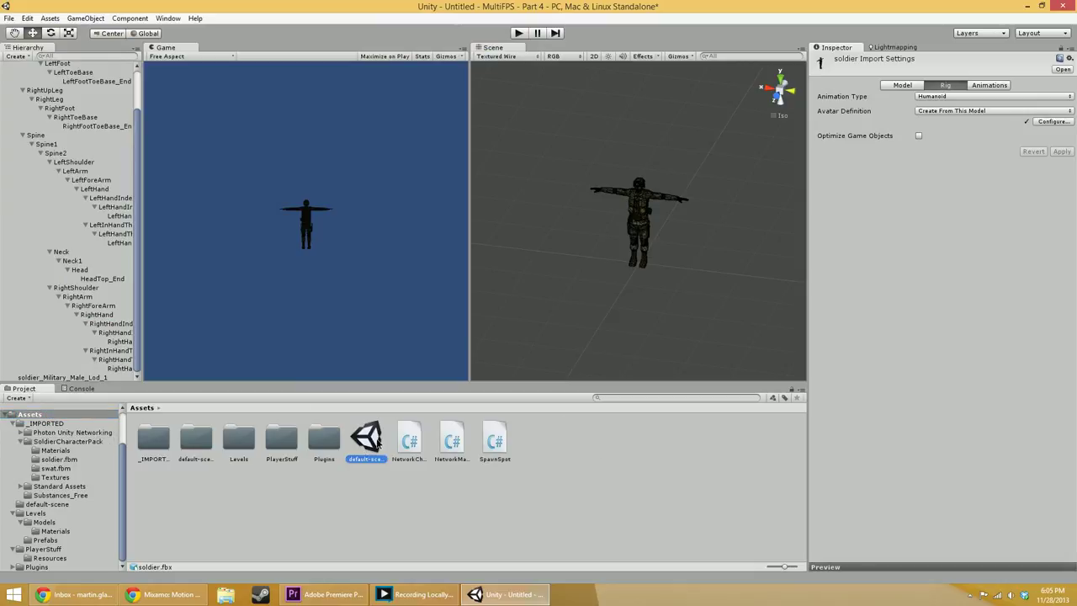
click(566, 320)
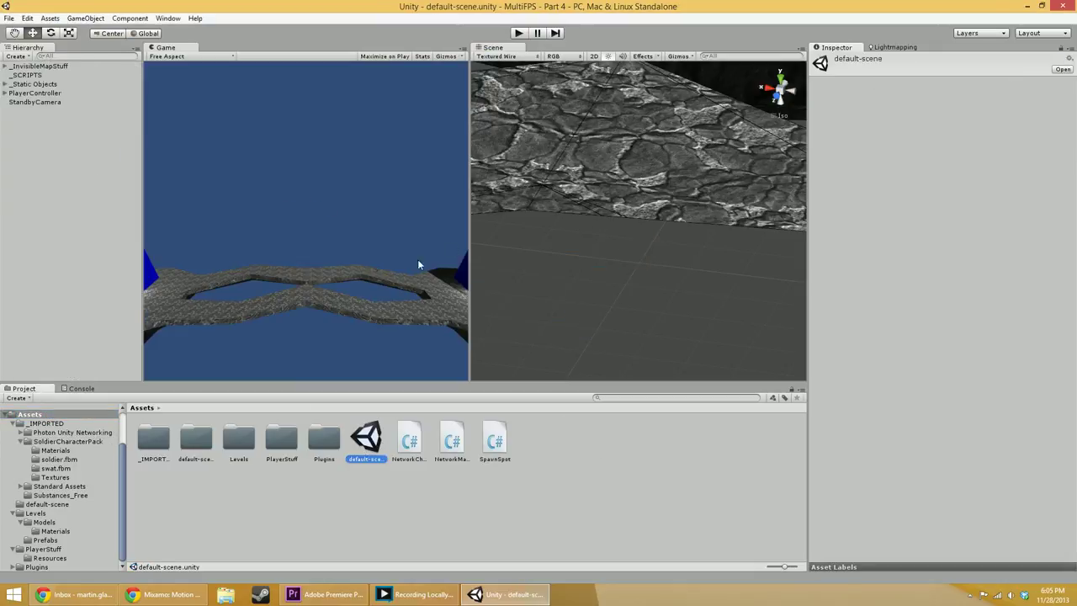
- Select PlayerController and view the soldier model's Humanoid Rig settings
click(27, 93)
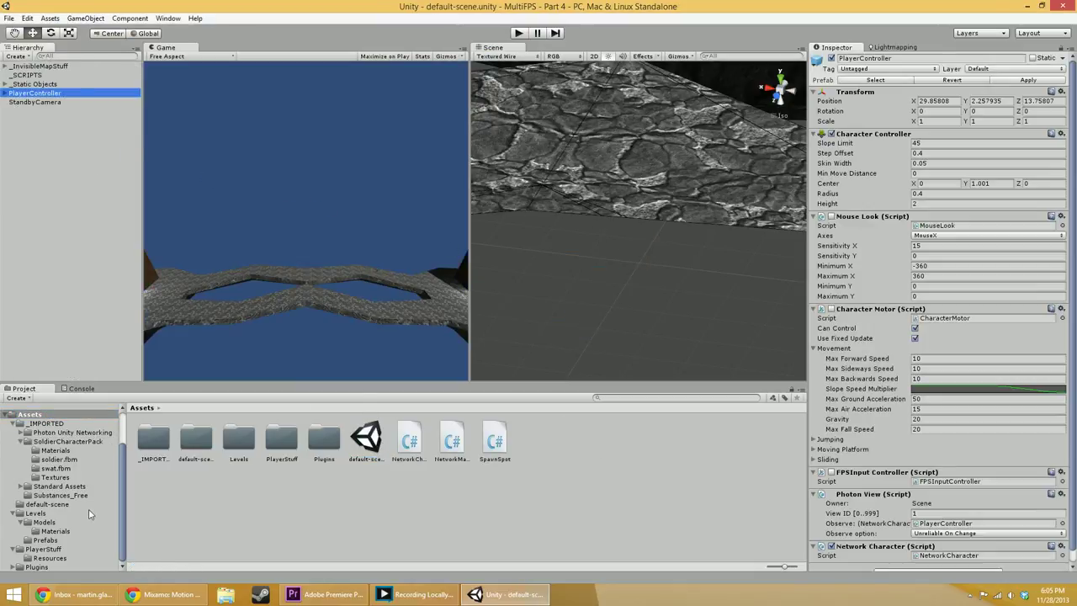
click(67, 440)
click(366, 439)
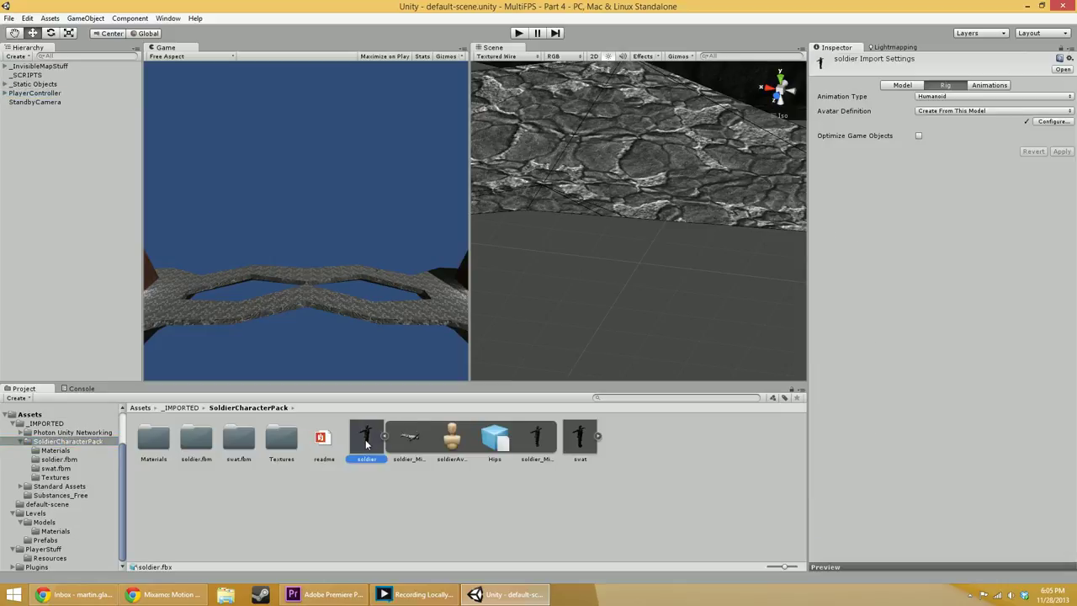
click(1050, 121)
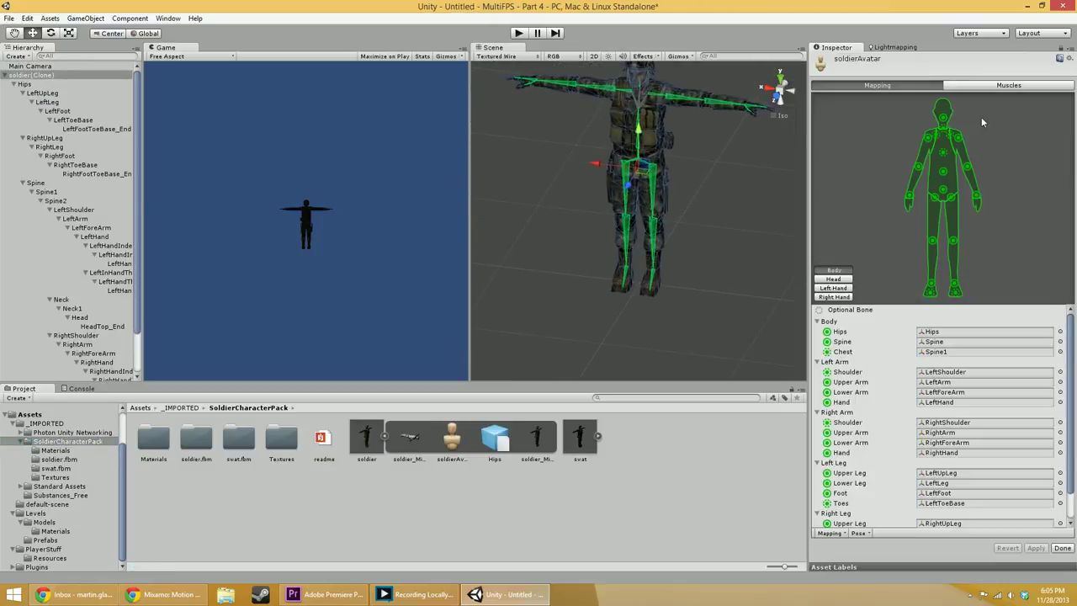
click(1008, 85)
drag(834, 118, 799, 114)
click(1062, 367)
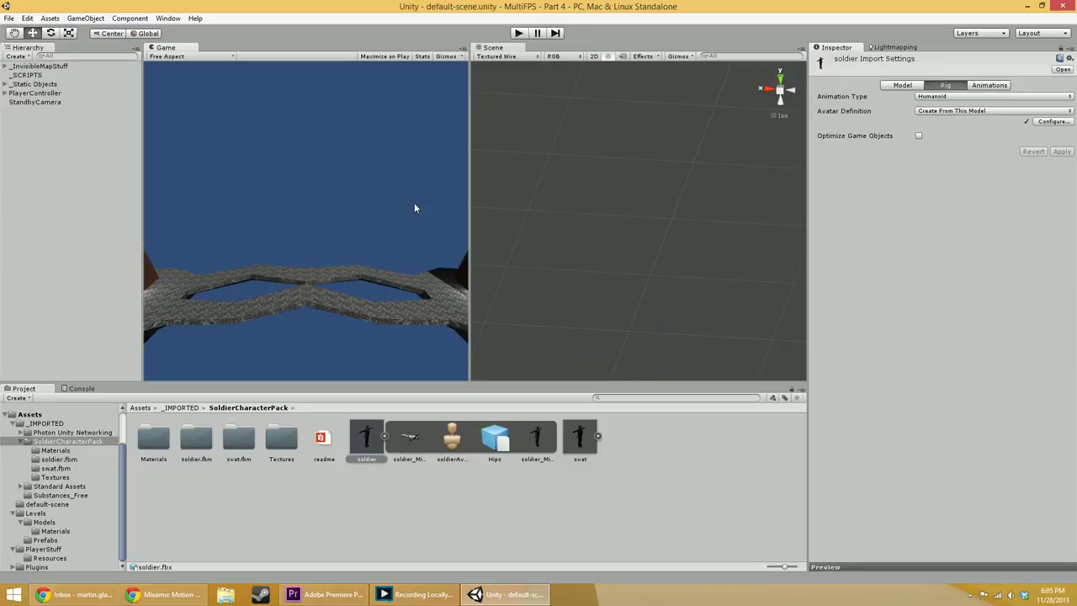
- Launch Paint by searching 'paint' from the Windows Start screen
key(super)
text(paint)
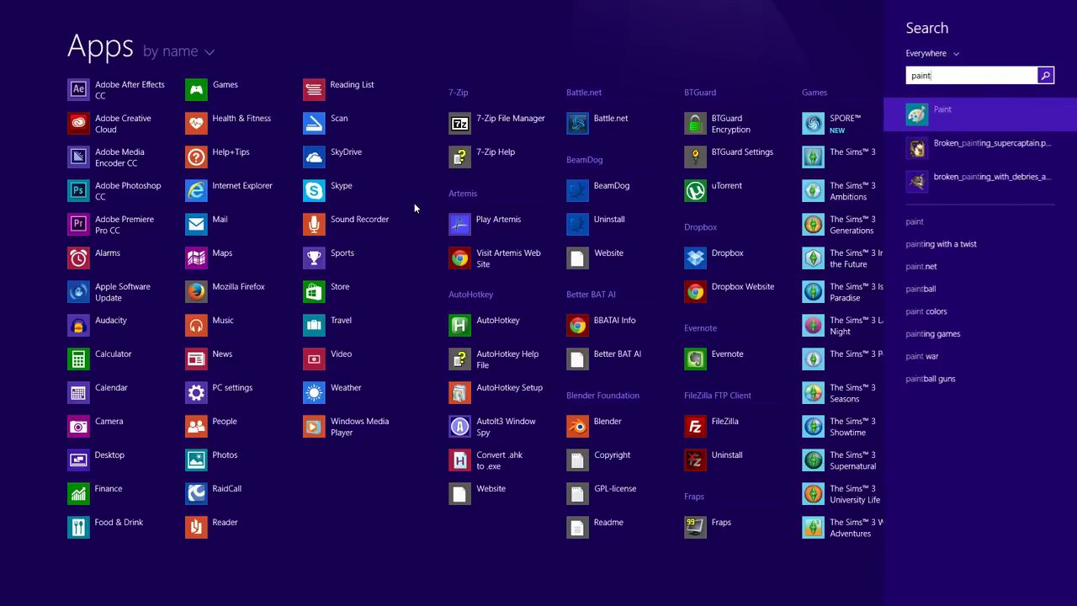
key(Return)
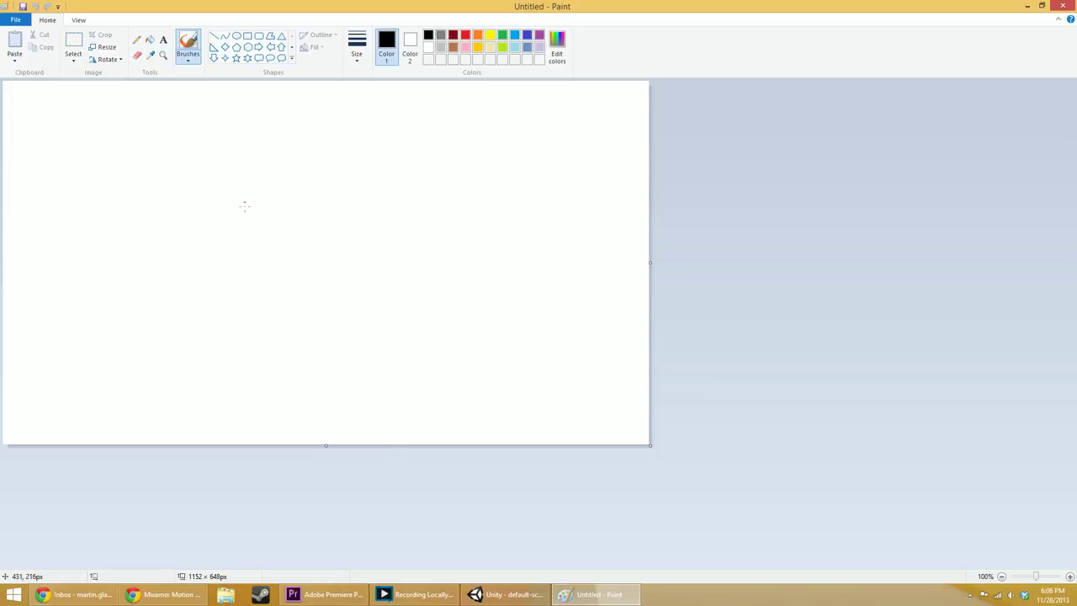
- Draw a tall freehand oval and a long vertical line, with a text box to their right
mouse_move(307, 166)
mouse_down()
mouse_move(296, 143)
mouse_move(267, 227)
mouse_move(294, 283)
mouse_move(300, 147)
mouse_up()
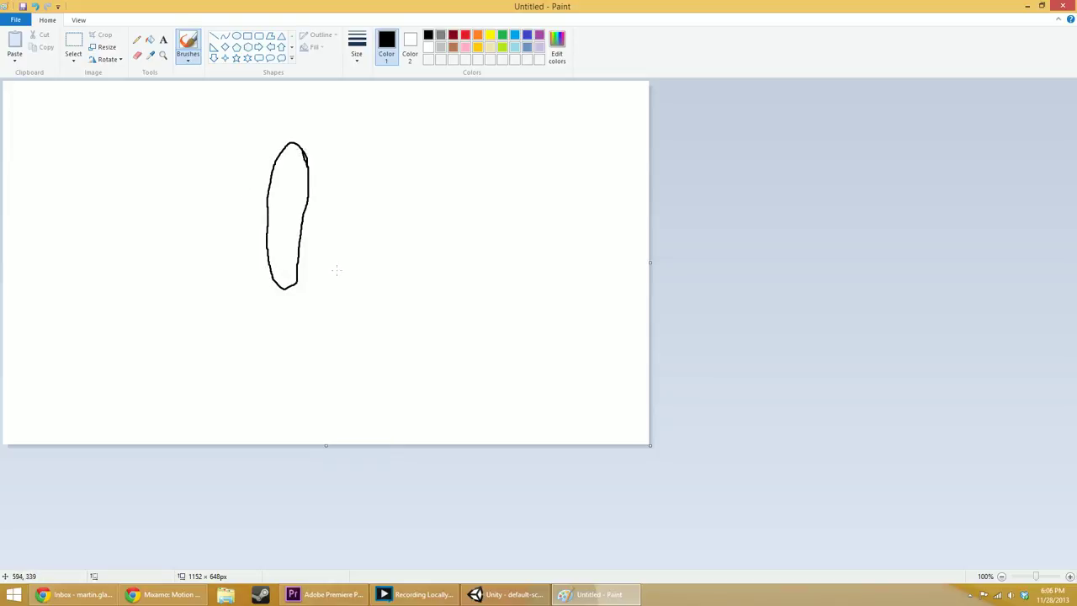
drag(343, 97, 328, 390)
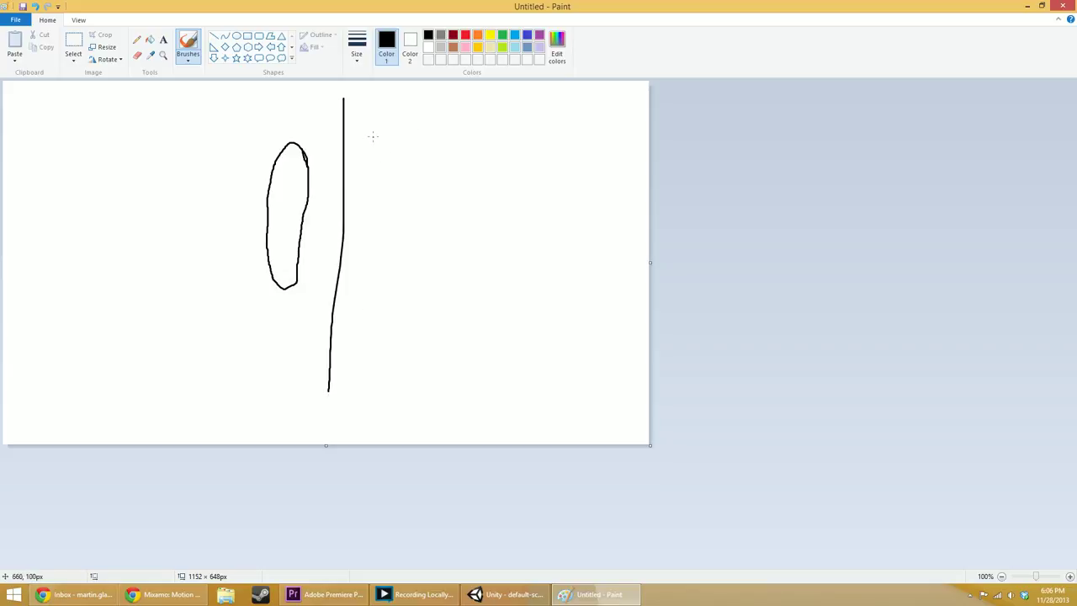
click(164, 39)
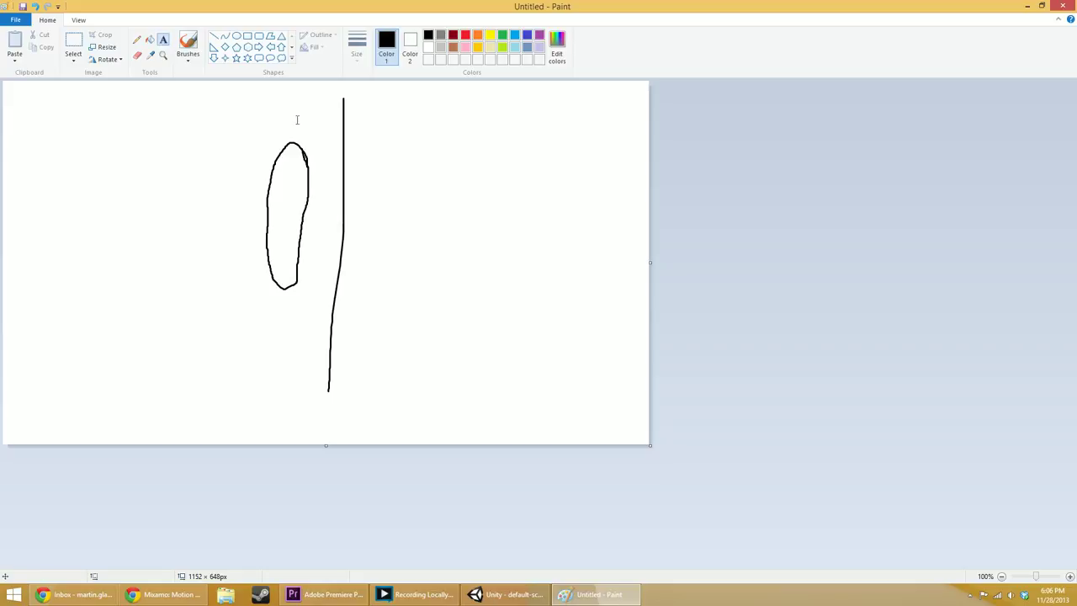
drag(380, 132, 558, 357)
- Type the code transform.position += new Vector3 (Input.GetAxis("Horizonta in the text box
text(transform.pos)
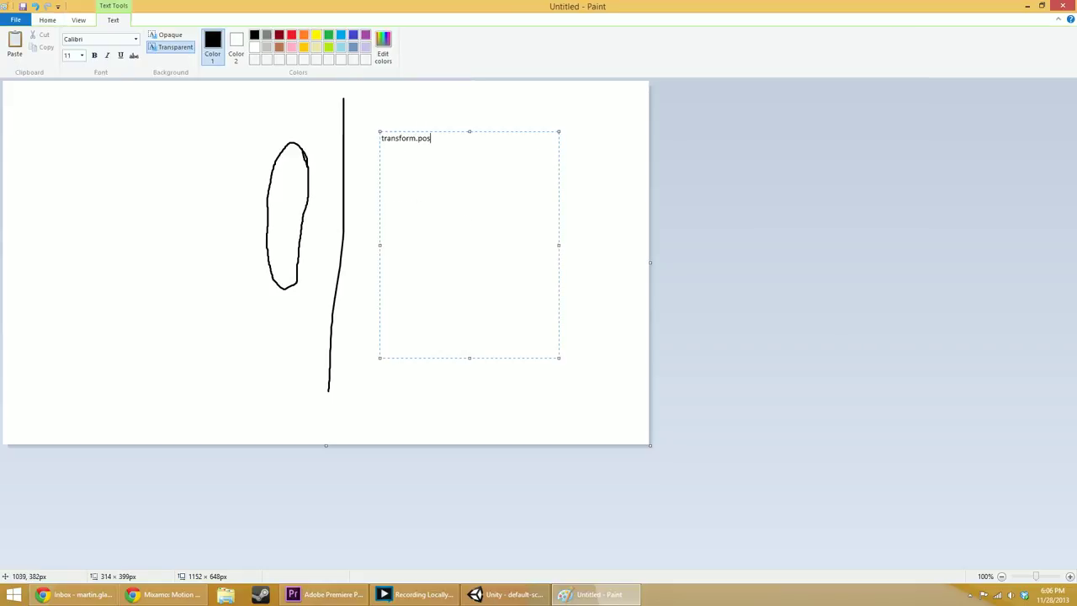
text(iton)
key(BackSpace)
key(BackSpace)
text(ion +=)
text( speed)
key(BackSpace)
key(BackSpace)
key(BackSpace)
key(BackSpace)
key(BackSpace)
text(new Ne)
key(BackSpace)
key(BackSpace)
text(N)
key(BackSpace)
text(Vector3 ()
text(Input.)
text(ge)
text(GetAxis("Ho)
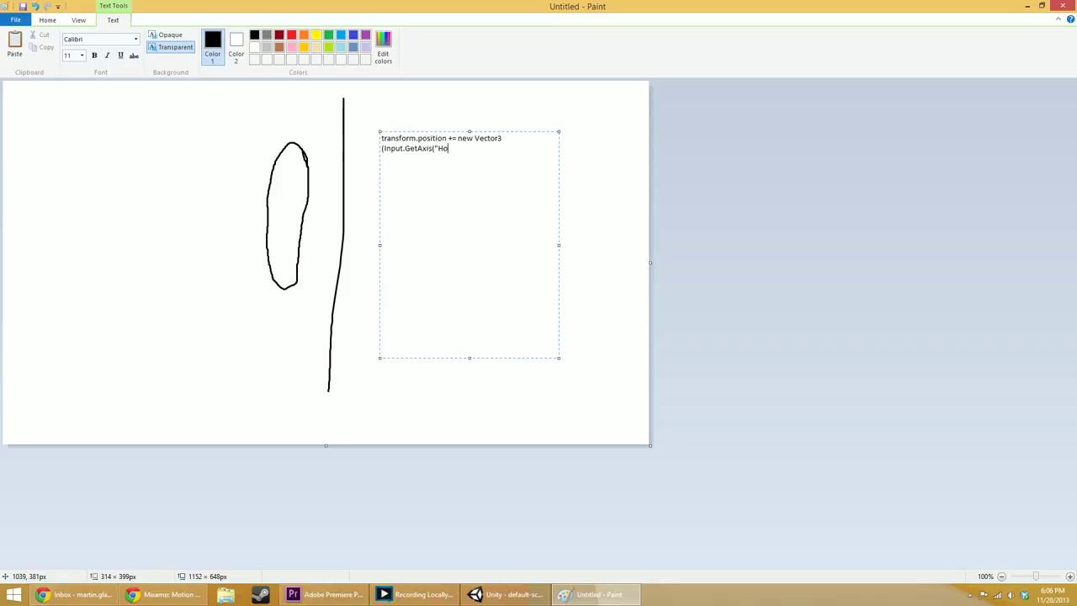
text(rizontal"), 0,)
- Widen the text box so the code fits on one line, then select all of it
double_click(452, 151)
key(BackSpace)
key(ctrl+z)
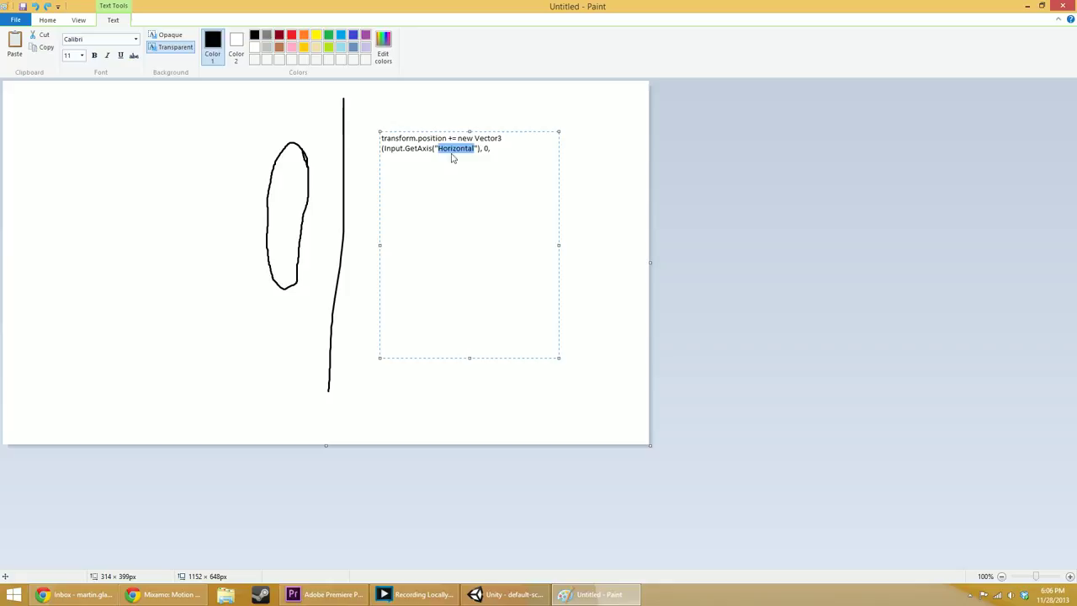
key(End)
drag(559, 245, 626, 237)
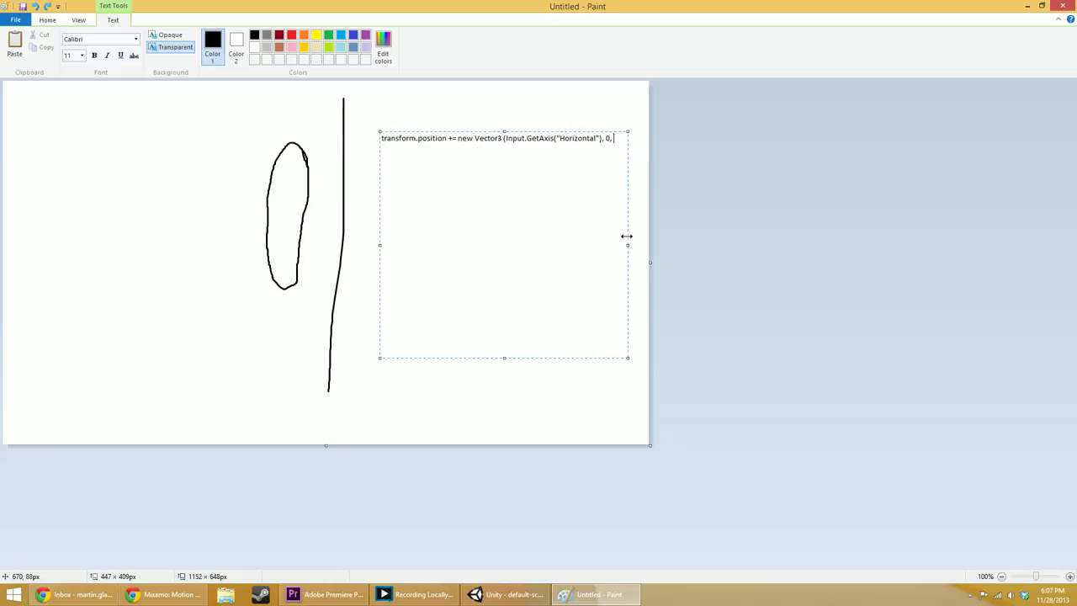
key(shift+Left)
key(shift+Left)
key(shift+Left)
key(shift+Left)
key(shift+Left)
key(shift+Left)
key(ctrl+a)
- Replace the code with characterController.SimpleMove, then return to Unity and select StandbyCamera
key(Delete)
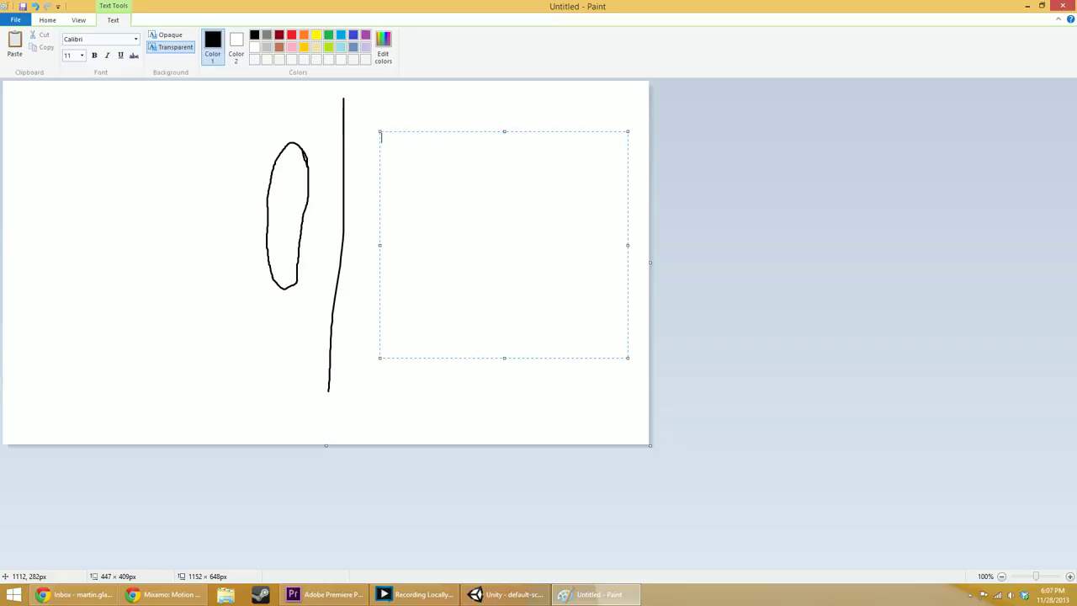
text(characterContr)
text(oller.SimpleMove)
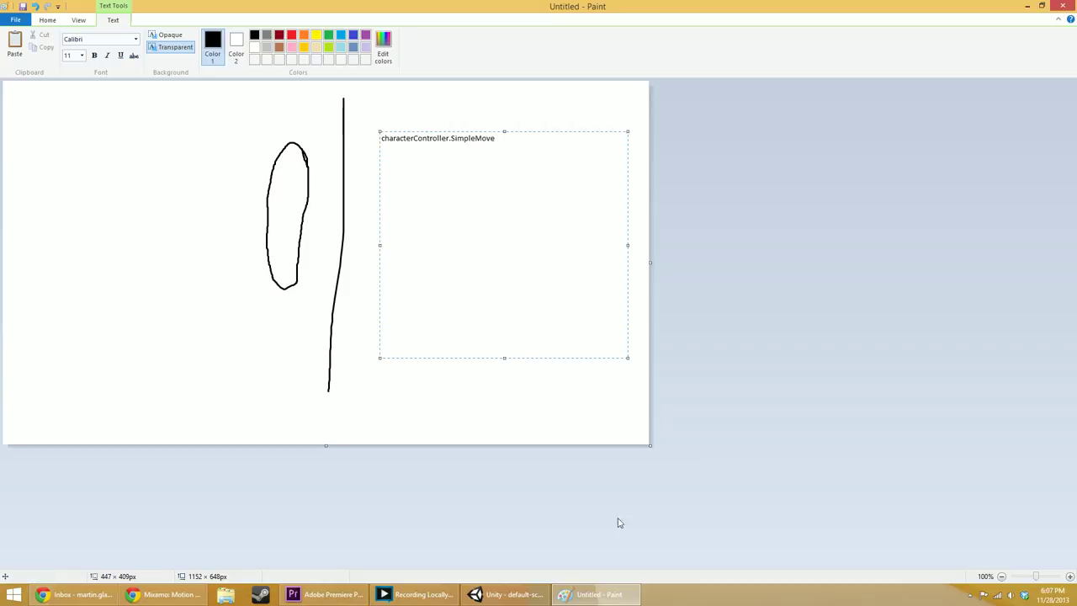
click(506, 594)
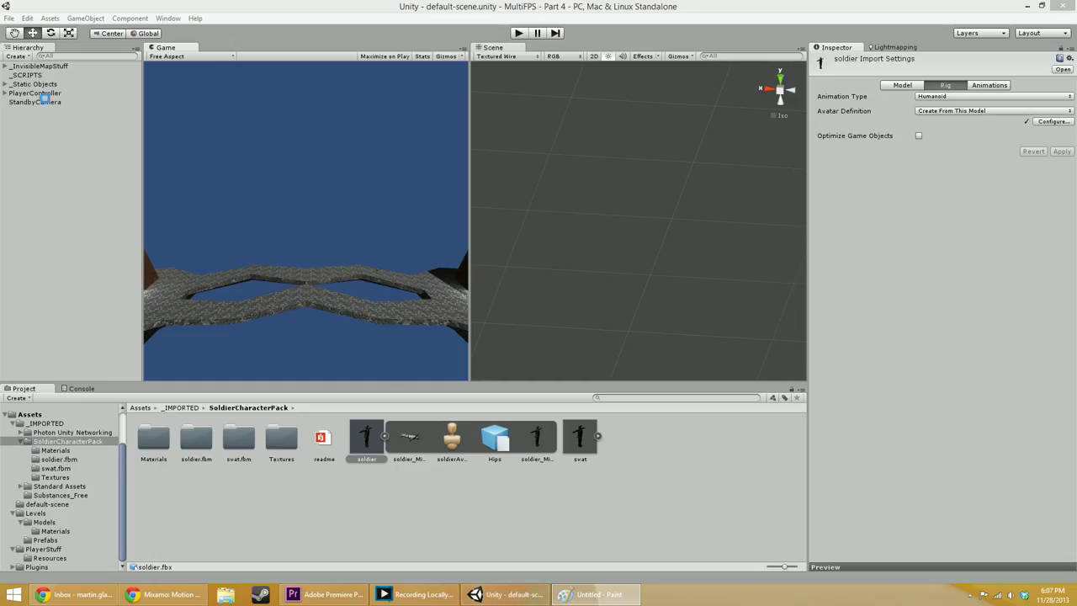
click(42, 102)
- Open PlayerController's CharacterMotor script in MonoDevelop from the Inspector
click(44, 93)
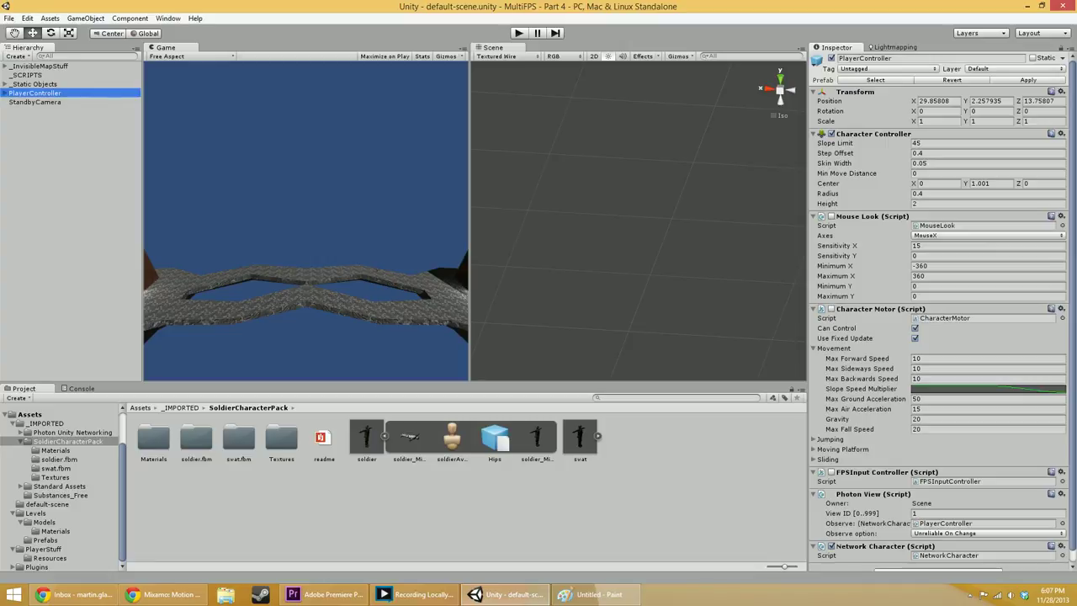
double_click(934, 318)
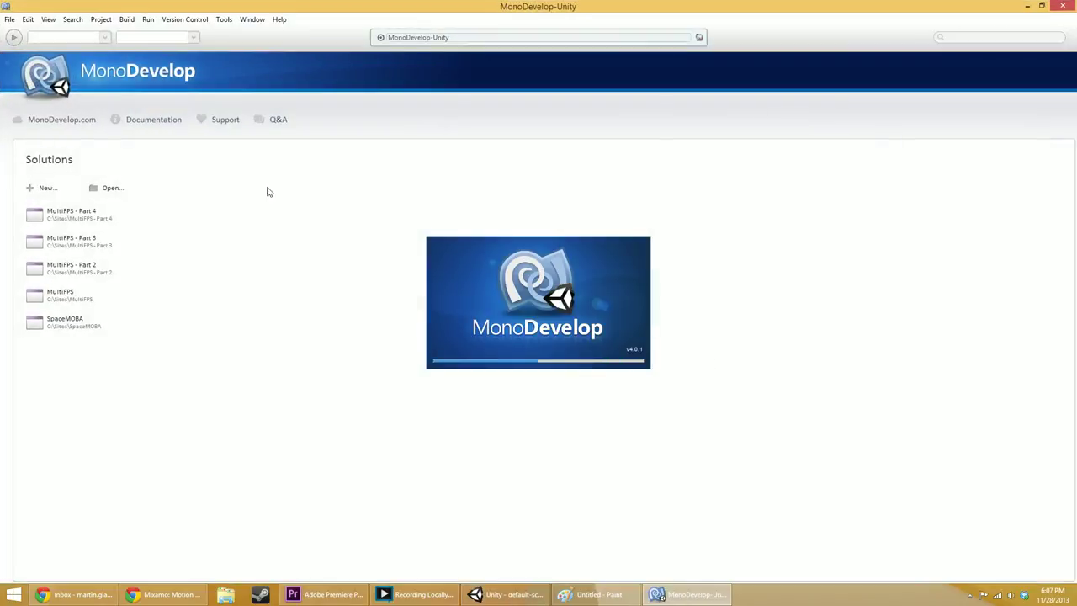
- Find controller.Move(moveDistance) on line 199 by searching '.Move', then return to Paint
scroll(194, 254, down, 10)
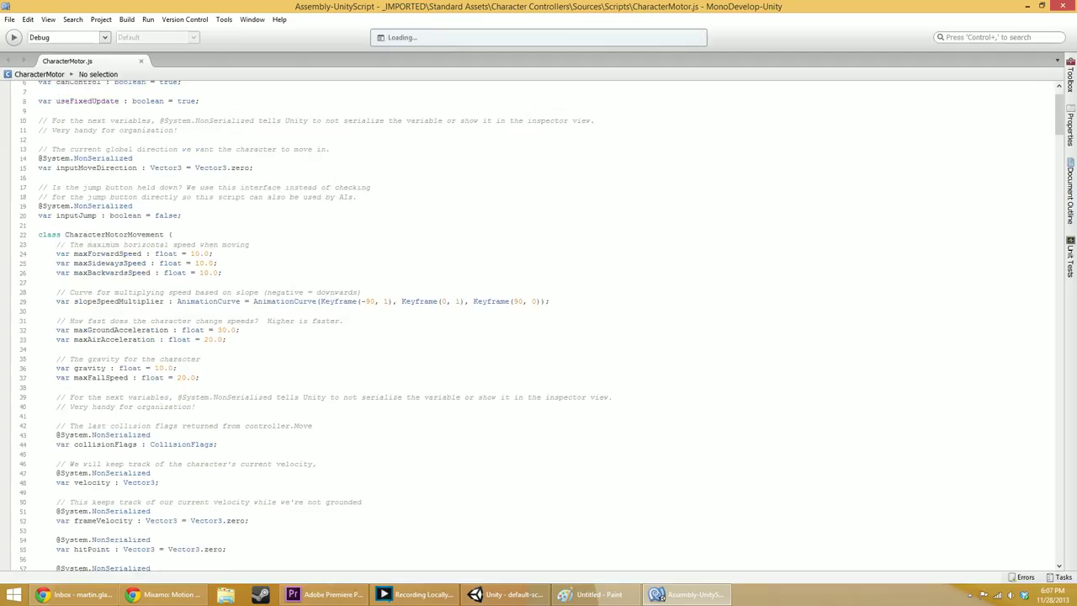
key(ctrl+f)
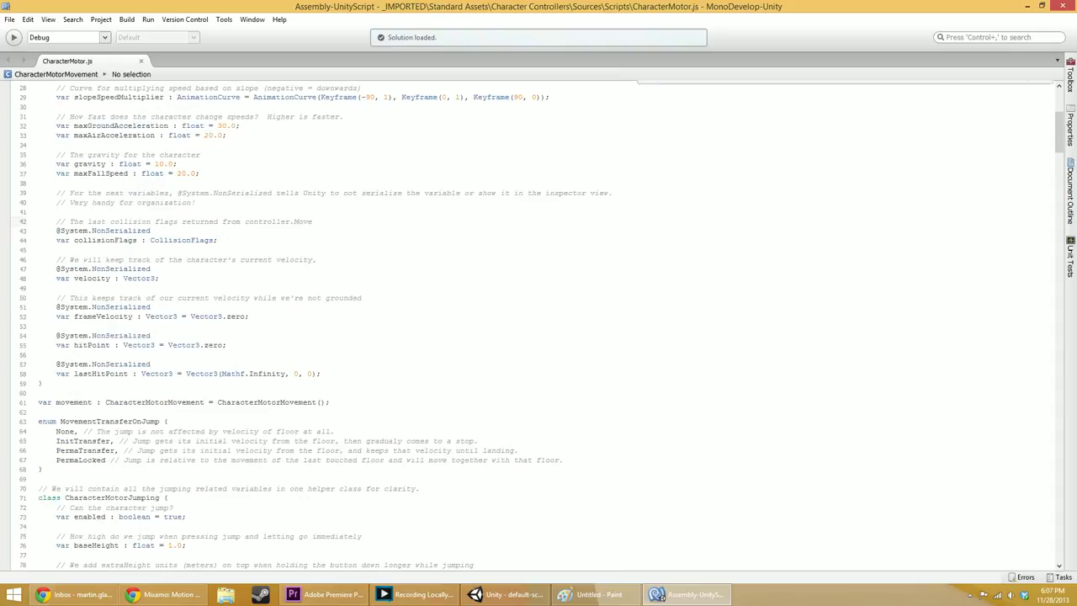
text(.Move)
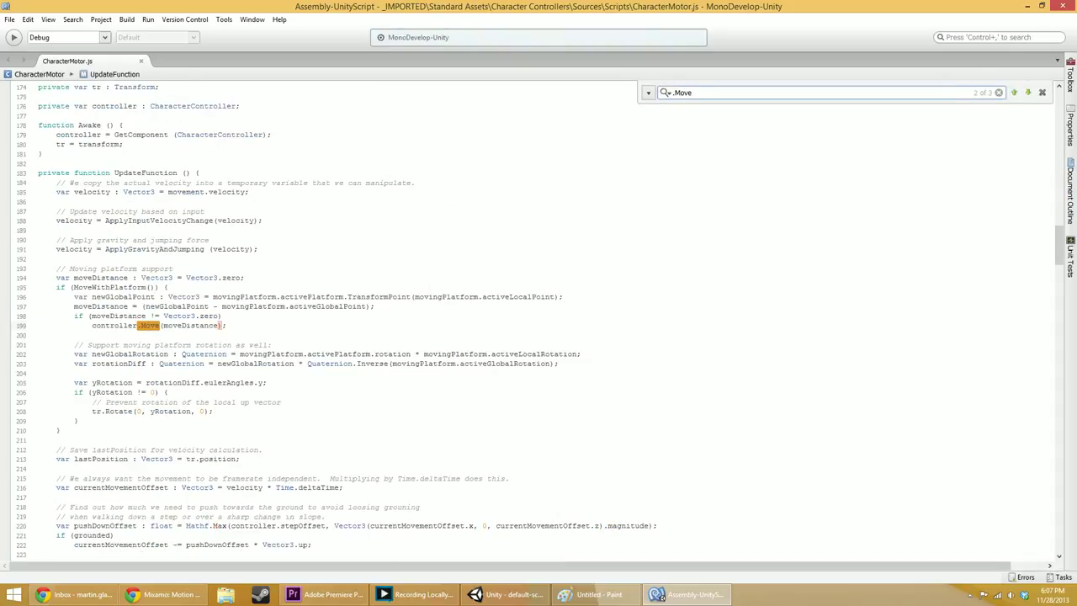
key(Return)
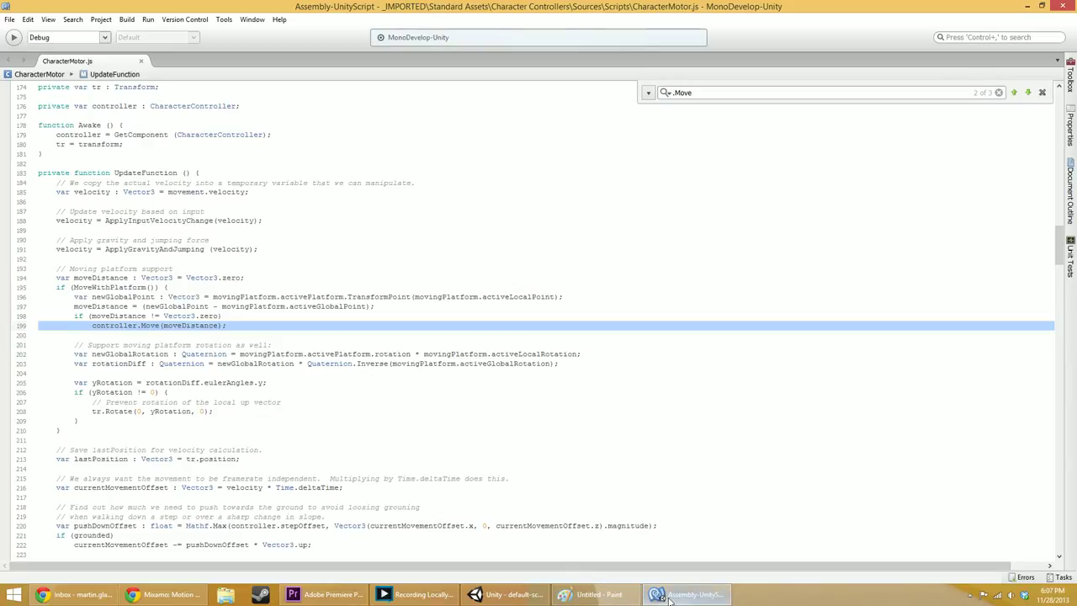
click(593, 594)
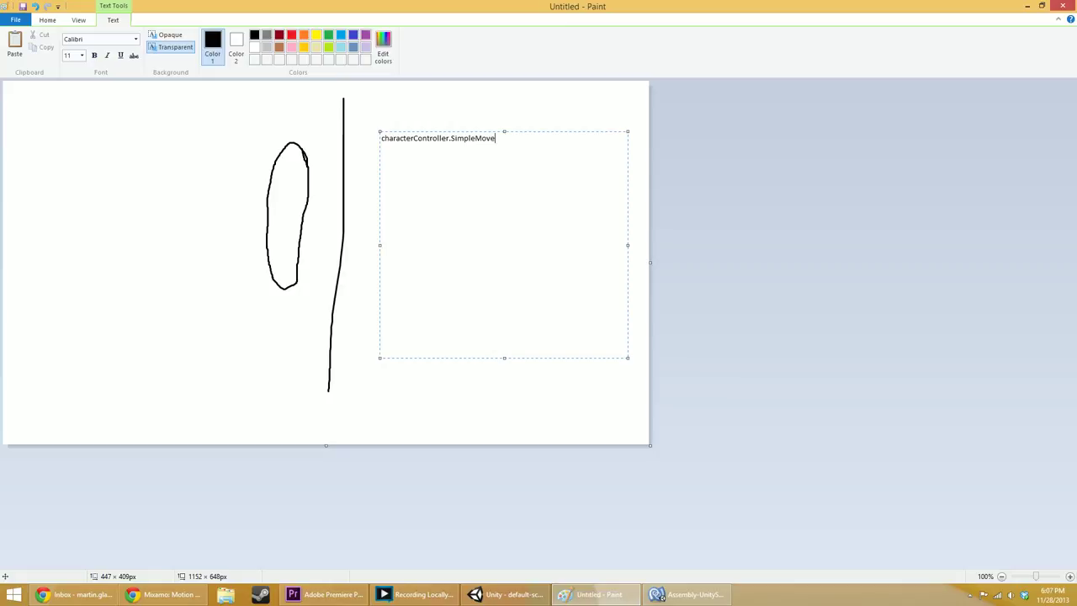
- Finish the SimpleMove note, then discard the code text box
text(y,z);)
key(Return)
key(Escape)
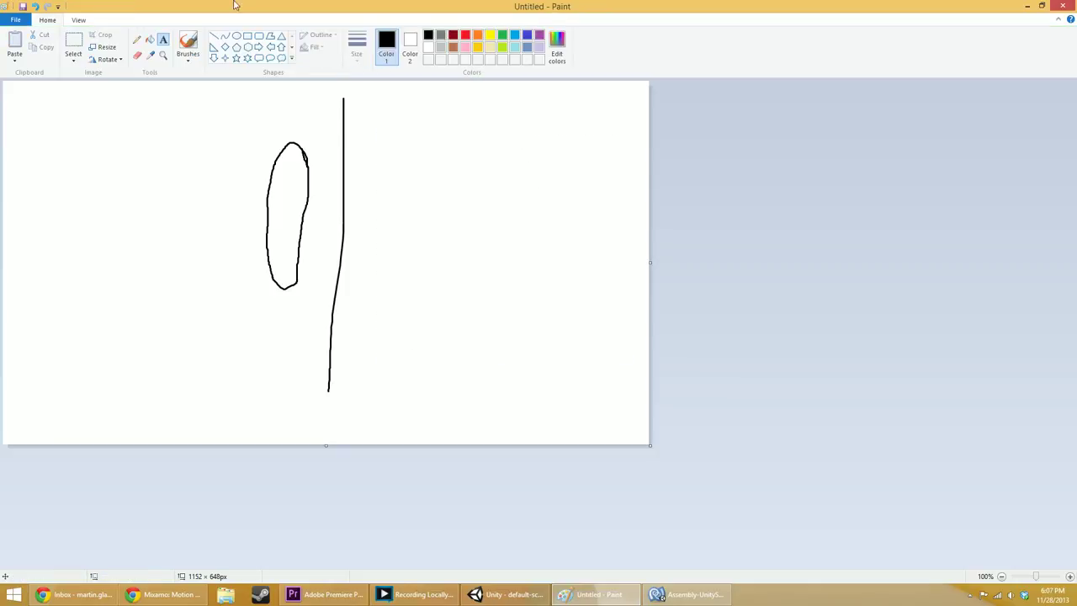
- Draw a pencil arrow and a thick brush stroke near the oval, then undo them
click(137, 40)
mouse_move(254, 264)
mouse_down()
mouse_move(147, 265)
mouse_move(189, 289)
mouse_up()
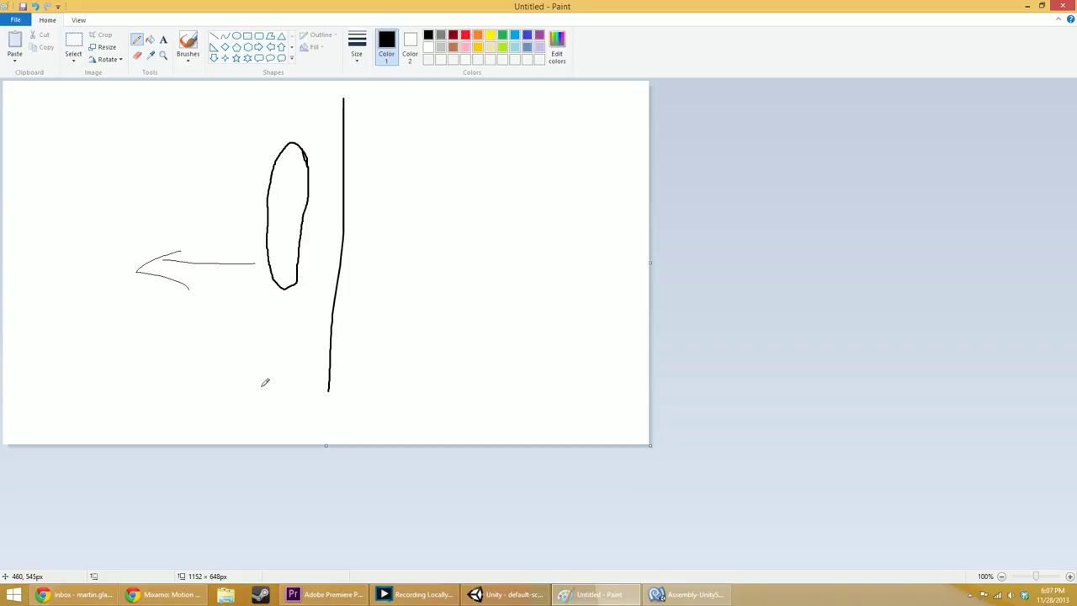
click(188, 42)
click(187, 59)
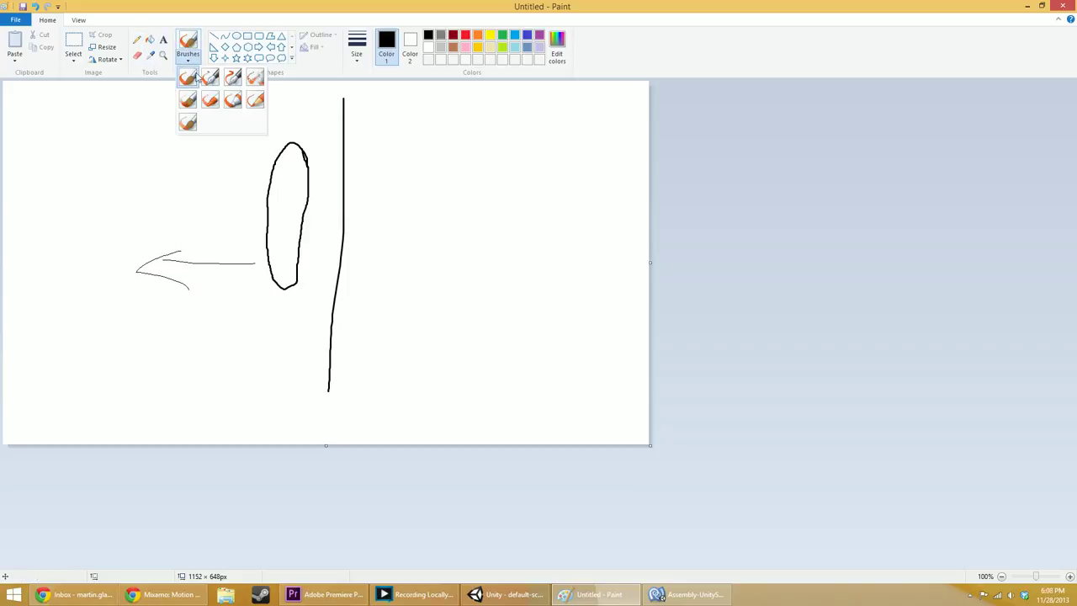
click(189, 78)
drag(236, 170, 193, 171)
key(ctrl+z)
key(ctrl+z)
key(ctrl+z)
key(ctrl+z)
key(ctrl+z)
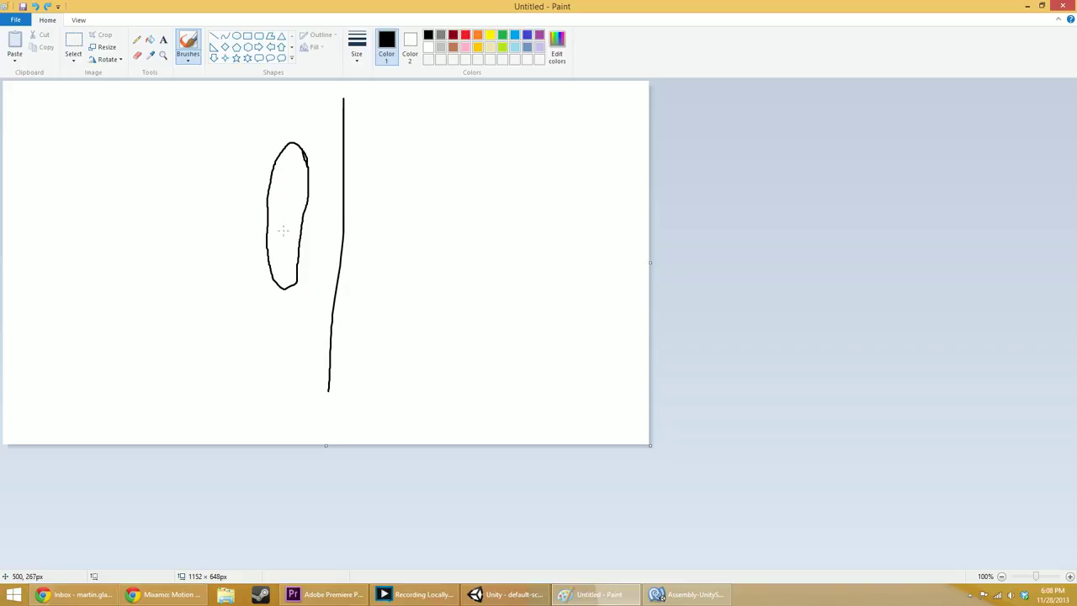
- Brush a stick figure with a right-pointing arrow, then scribble over its foot and right leg
drag(176, 134, 153, 257)
drag(139, 202, 241, 153)
mouse_move(159, 250)
mouse_down()
mouse_move(89, 292)
mouse_move(208, 316)
mouse_up()
mouse_move(195, 219)
mouse_down()
mouse_move(296, 215)
mouse_move(273, 251)
mouse_up()
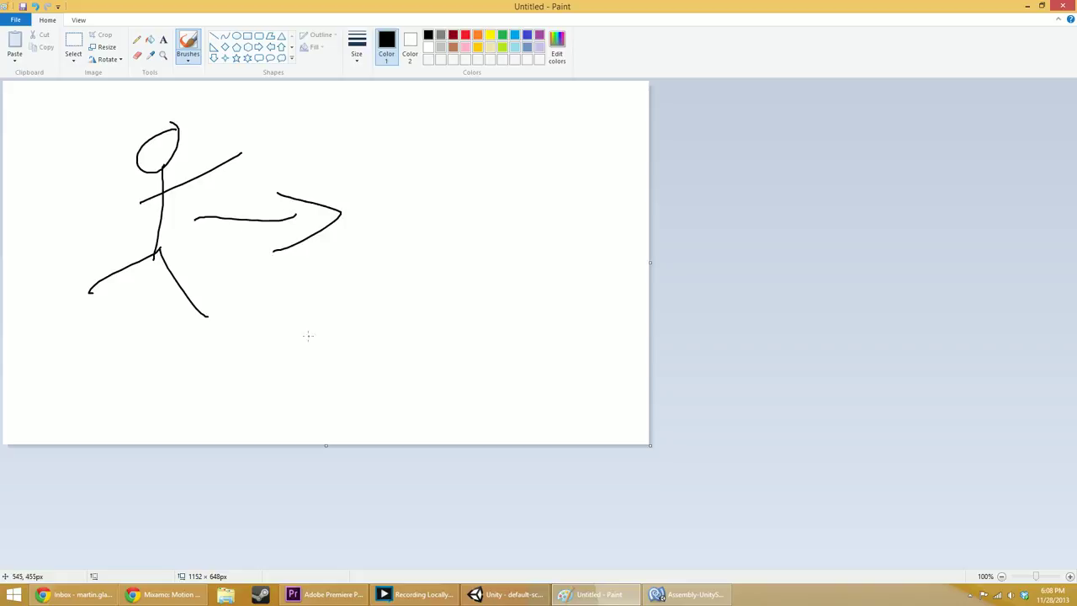
mouse_move(132, 261)
mouse_down()
mouse_move(112, 264)
mouse_move(126, 293)
mouse_up()
mouse_move(172, 254)
mouse_down()
mouse_move(186, 275)
mouse_move(190, 339)
mouse_up()
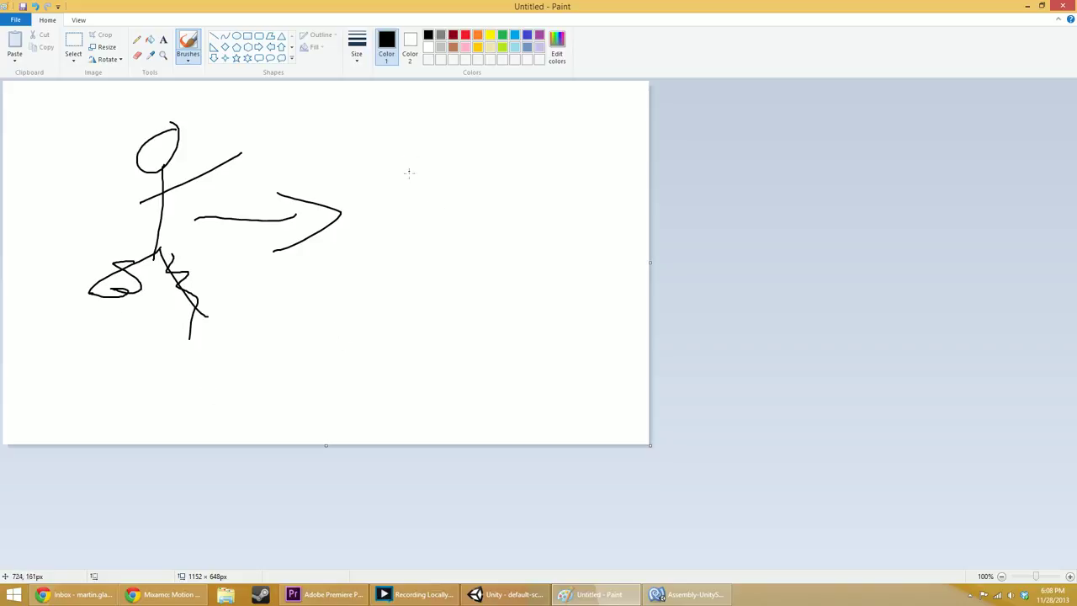
- Draw a box right of the figure containing a small arrow and a Y shape
mouse_move(420, 120)
mouse_down()
mouse_move(405, 338)
mouse_move(660, 367)
mouse_move(629, 133)
mouse_move(429, 118)
mouse_up()
mouse_move(443, 182)
mouse_down()
mouse_move(491, 178)
mouse_move(470, 194)
mouse_up()
drag(515, 165, 536, 189)
drag(551, 169, 503, 214)
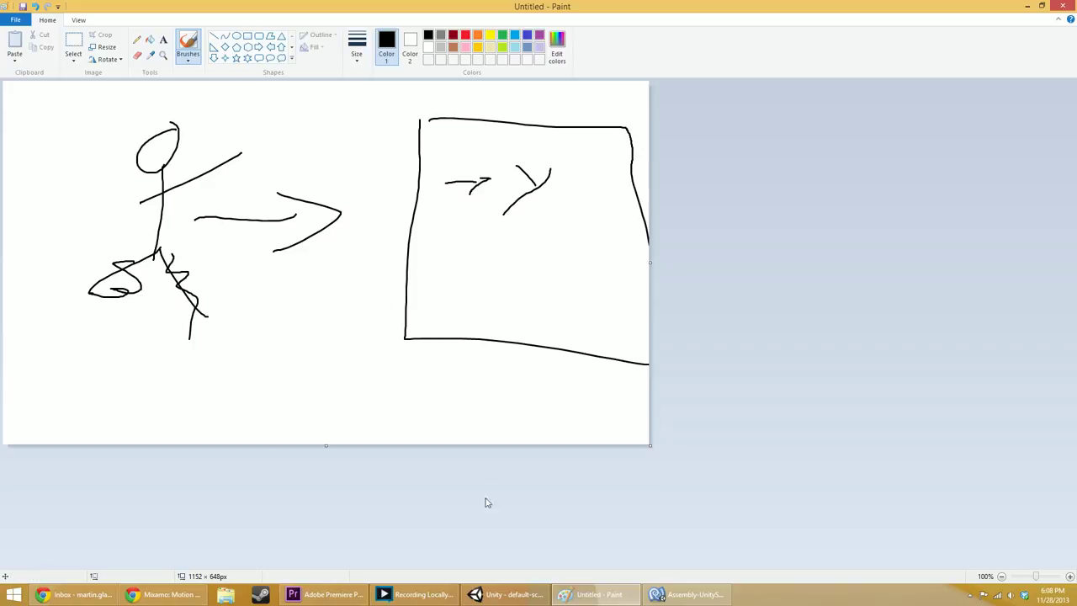
- Search CharacterMotor.js in MonoDevelop for 'animati', then clear the search
click(681, 594)
click(342, 306)
key(ctrl+f)
text(animati)
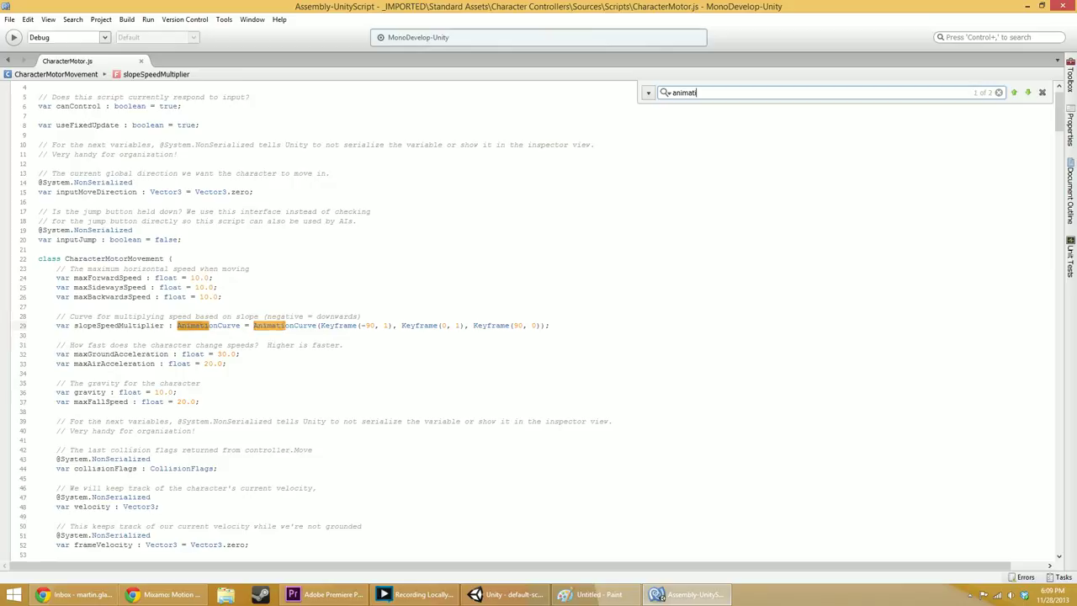
key(Escape)
- Add trial lines animation.Play("JumpAnim01"); and animation.Play("RunForward"); above the CharacterMotorMovement class
click(250, 268)
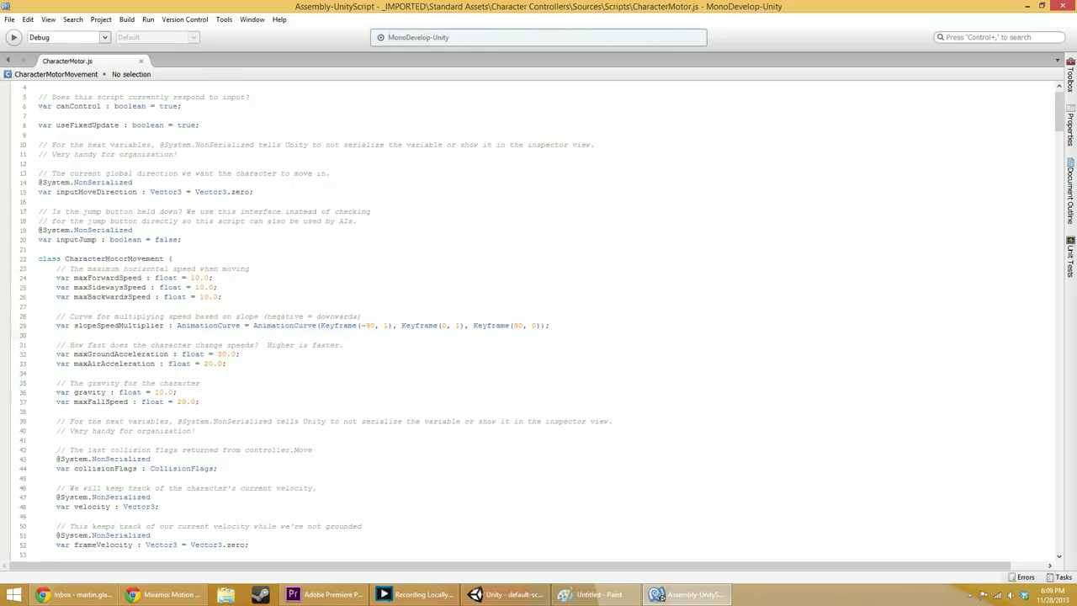
key(Up)
key(Return)
key(Return)
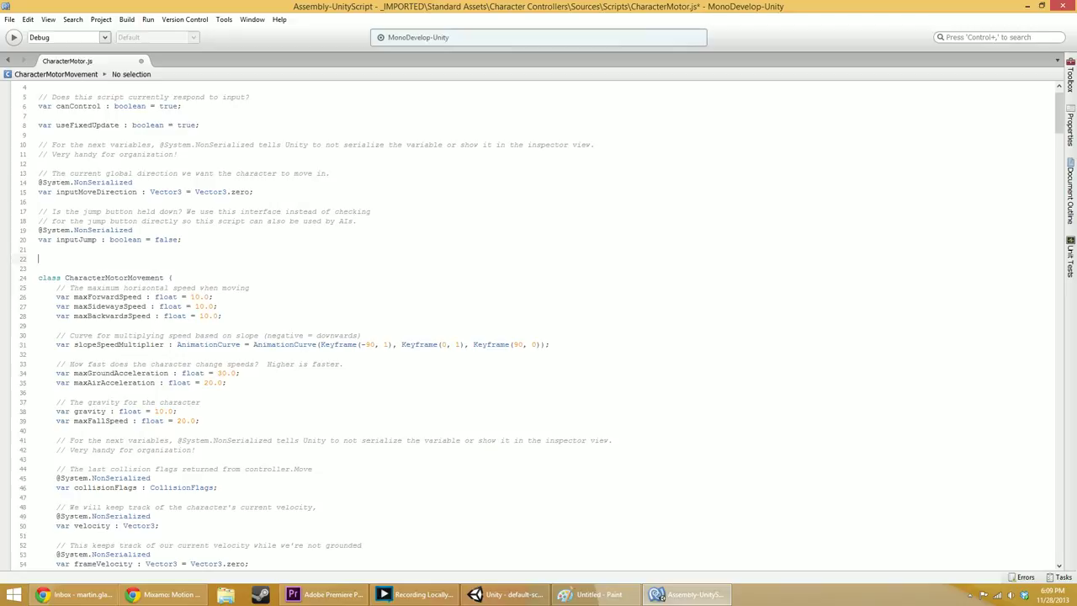
text(animation.)
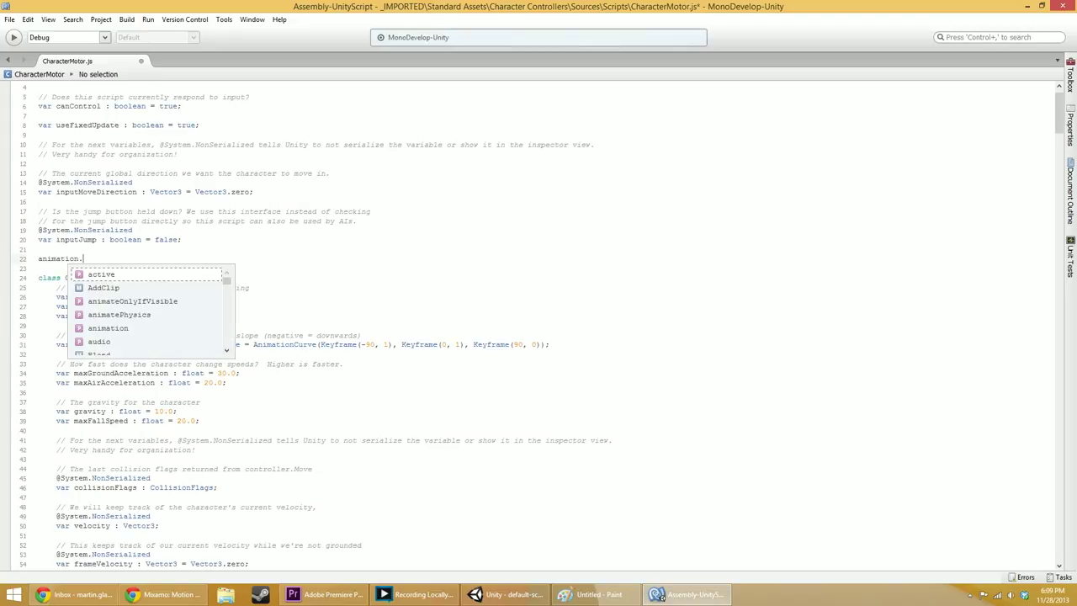
text(Play(")
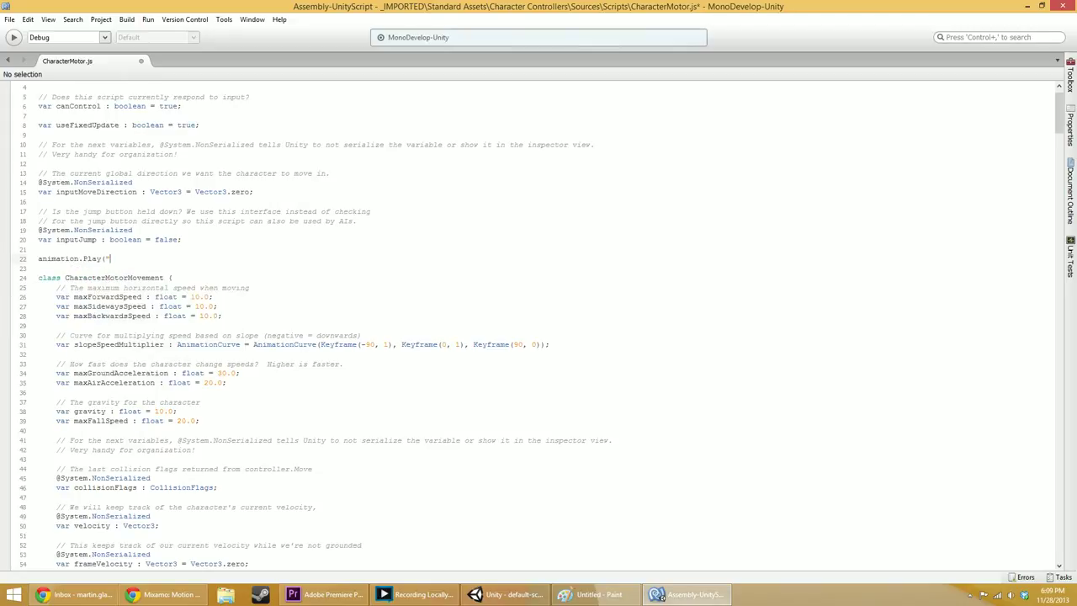
text(JumpAnim01");)
key(Return)
key(Return)
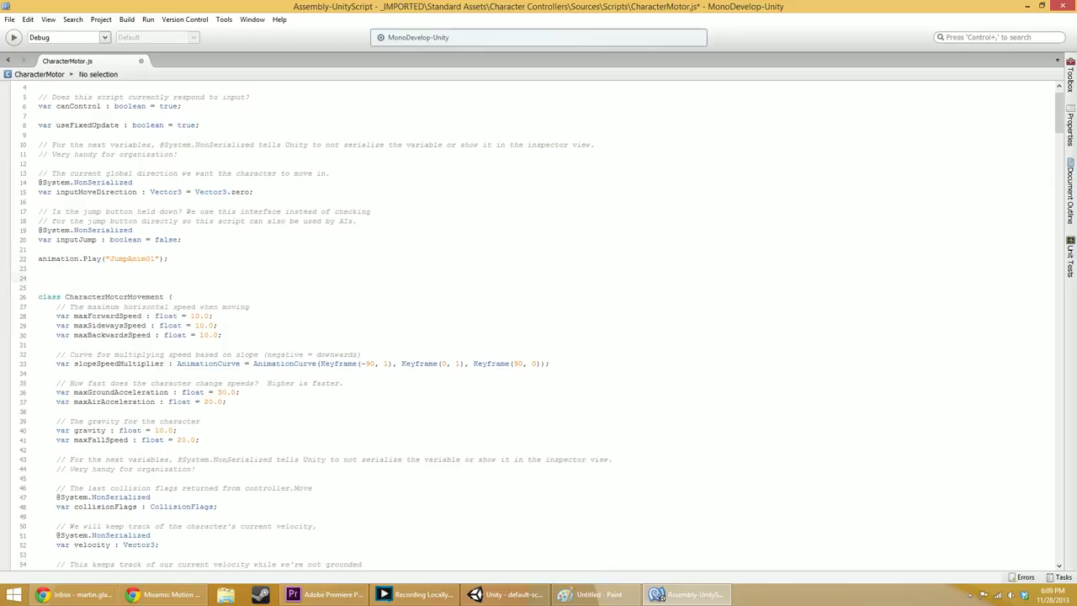
text(animation.Play("RunForward");)
- Delete the trial animation.Play lines and save CharacterMotor.js
key(Up)
key(Up)
key(shift+Down)
key(shift+Down)
key(shift+Down)
key(shift+Down)
key(Delete)
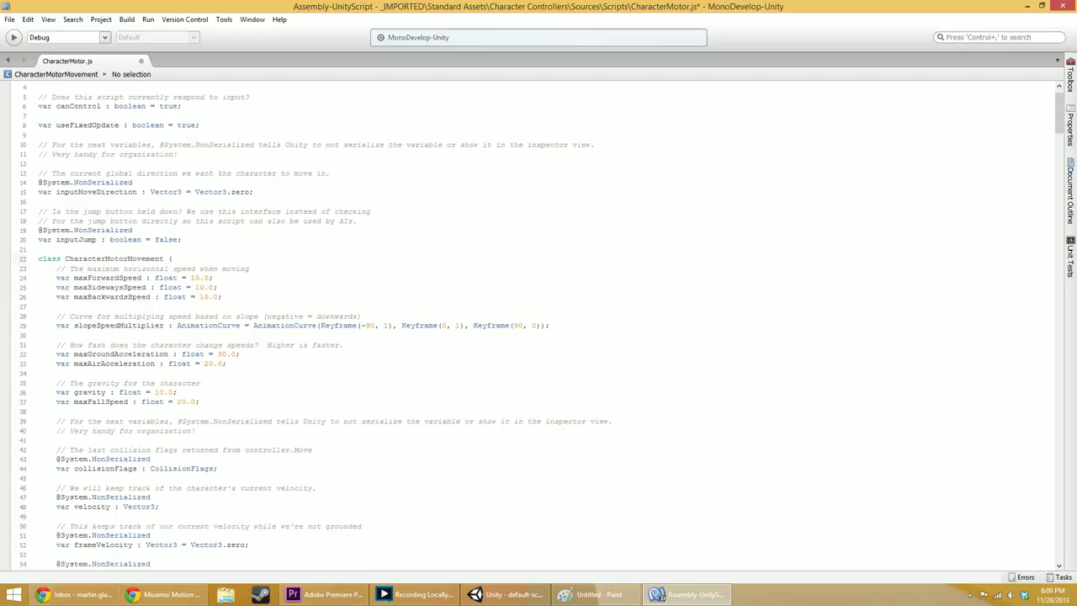
key(ctrl+s)
- Start a new Paint drawing, discarding the old sketch without saving
click(593, 594)
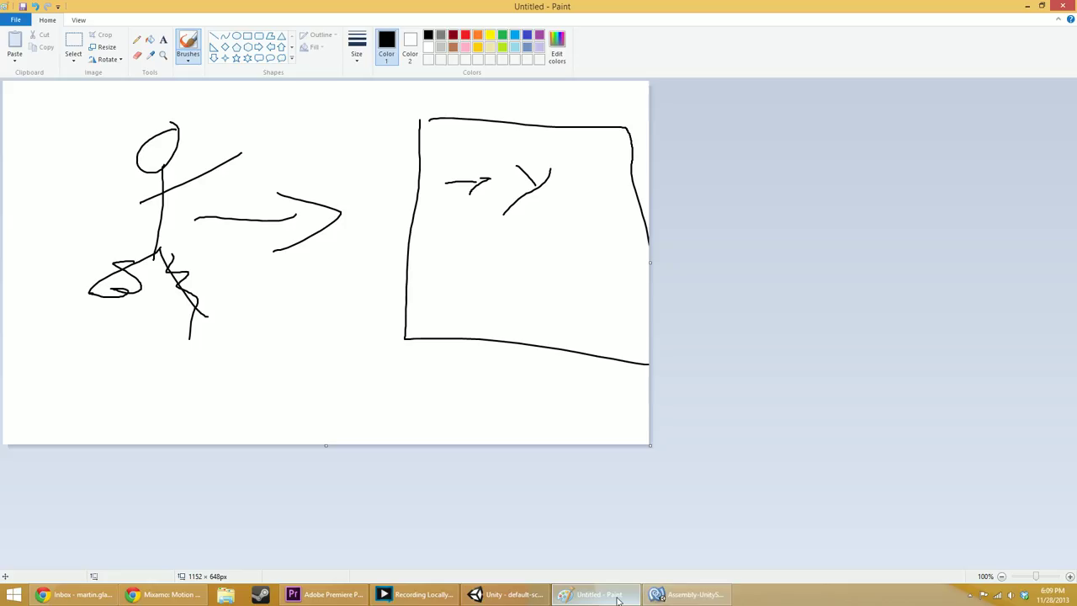
key(ctrl+n)
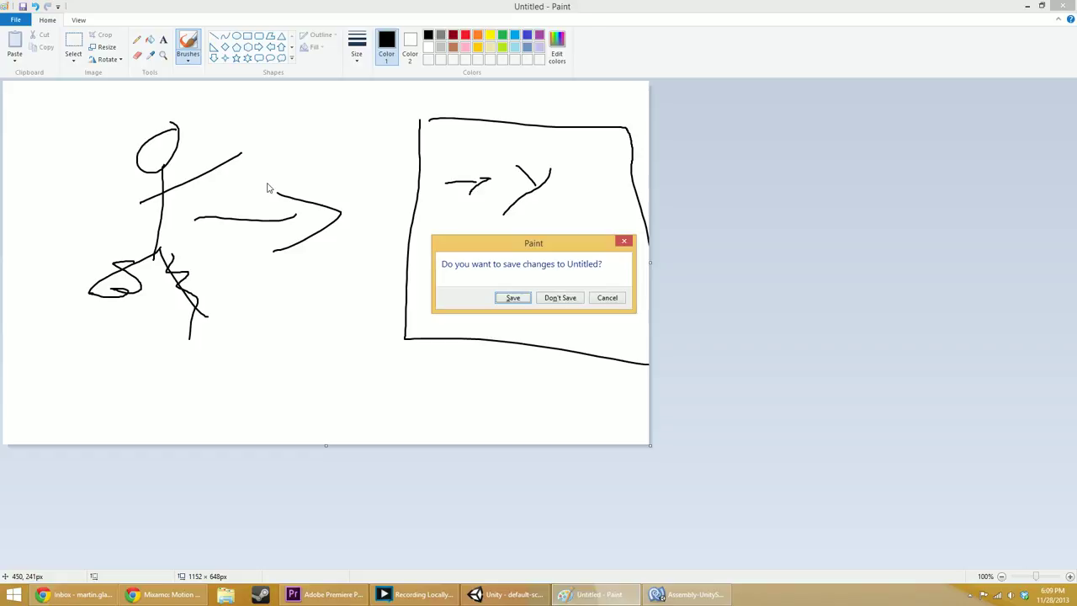
click(555, 299)
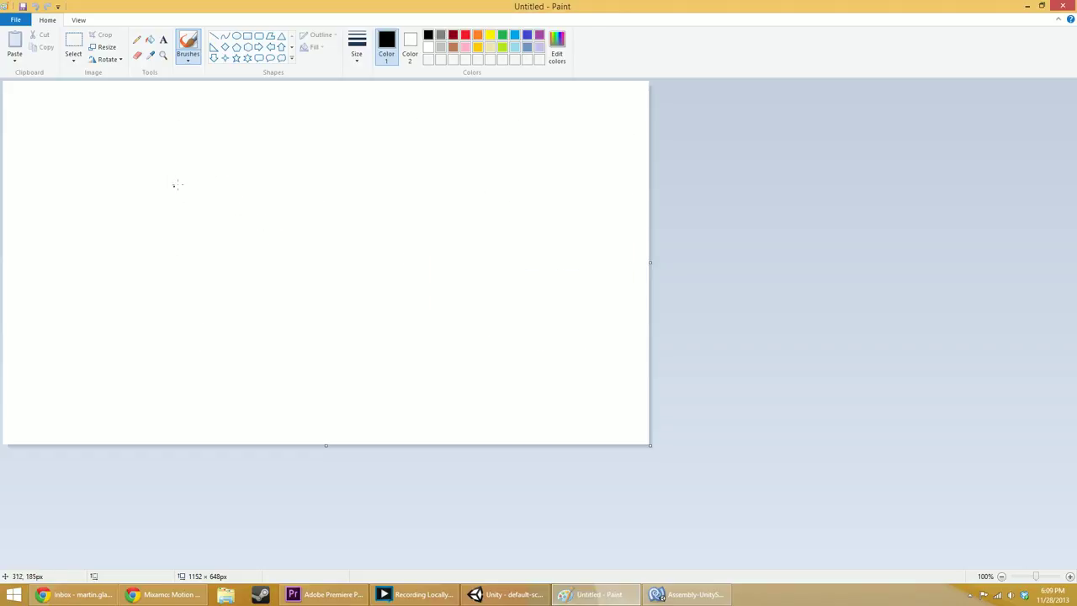
- Brush a stick figure whose long arm ends in an arrowhead pointing right
mouse_move(185, 120)
mouse_down()
mouse_move(144, 126)
mouse_move(182, 115)
mouse_up()
drag(166, 153, 164, 278)
drag(139, 197, 199, 182)
mouse_move(162, 274)
mouse_down()
mouse_move(114, 316)
mouse_move(221, 322)
mouse_move(160, 361)
mouse_up()
drag(116, 316, 53, 352)
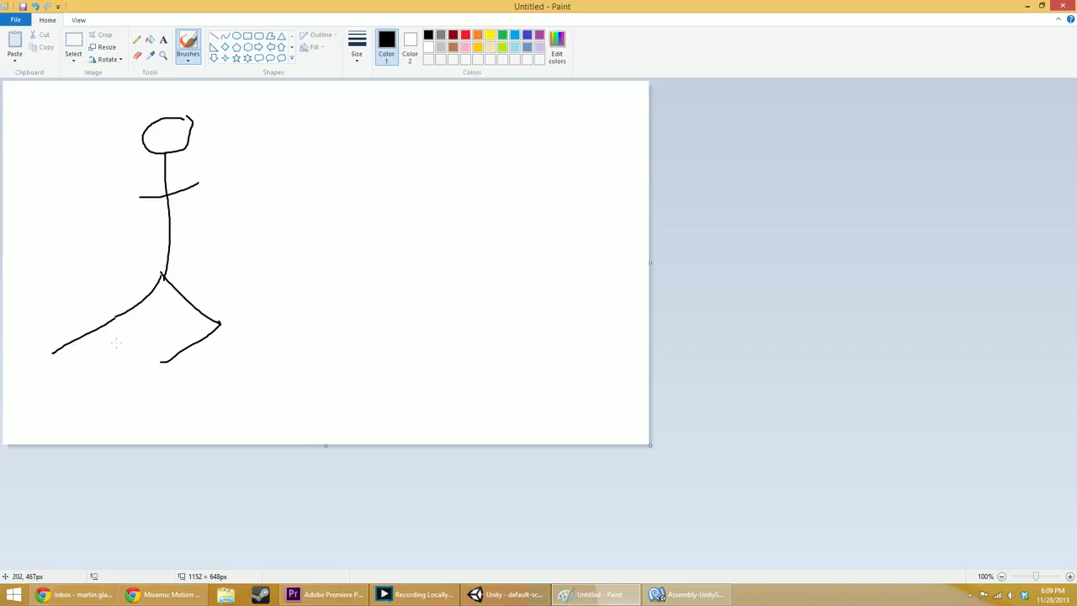
mouse_move(168, 228)
mouse_down()
mouse_move(360, 217)
mouse_move(321, 259)
mouse_up()
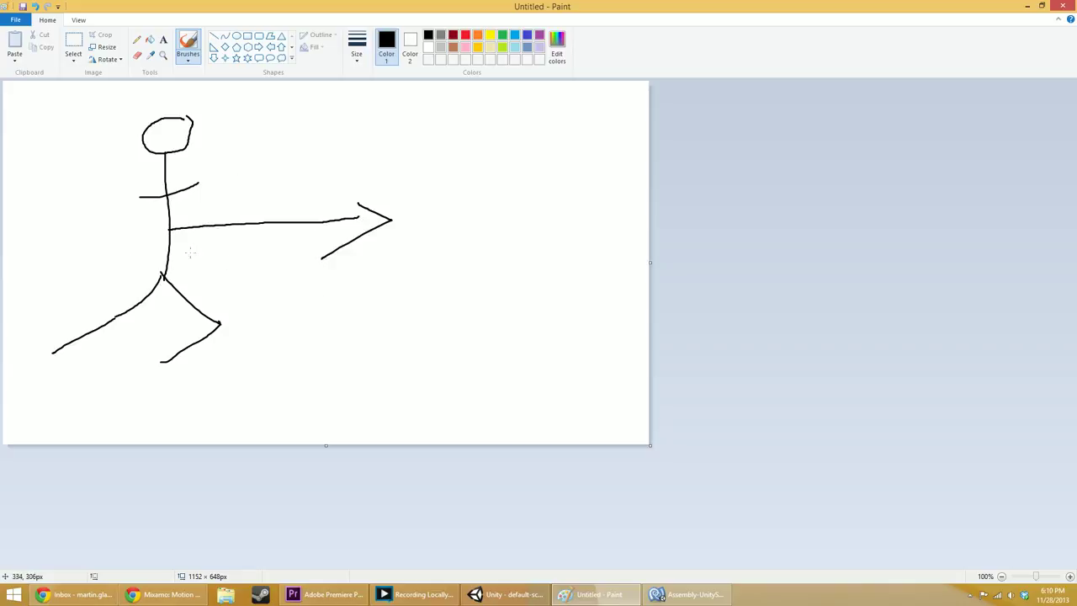
- Brush a second, larger stick figure on the right with head, body, arm and two legs
drag(378, 117, 361, 129)
drag(366, 180, 379, 293)
drag(338, 231, 417, 225)
mouse_move(378, 291)
mouse_down()
mouse_move(451, 361)
mouse_move(423, 400)
mouse_up()
mouse_move(377, 293)
mouse_down()
mouse_move(308, 401)
mouse_move(355, 403)
mouse_up()
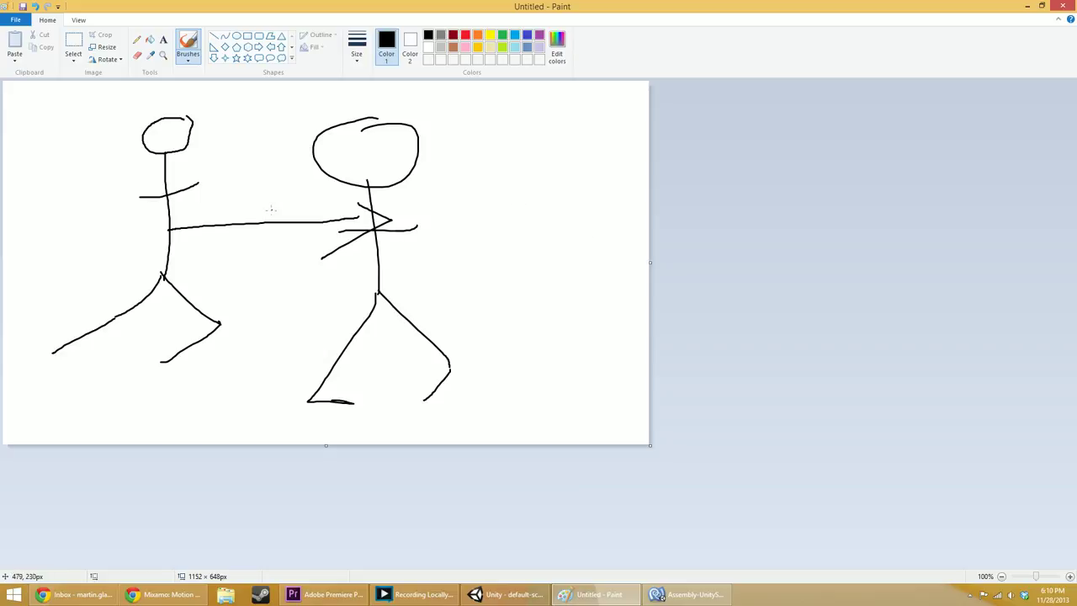
- Draw a fist loop reaching the right figure, small waist boxes on both figures, and a connecting line
mouse_move(175, 225)
mouse_down()
mouse_move(163, 237)
mouse_move(407, 212)
mouse_move(349, 232)
mouse_move(365, 210)
mouse_up()
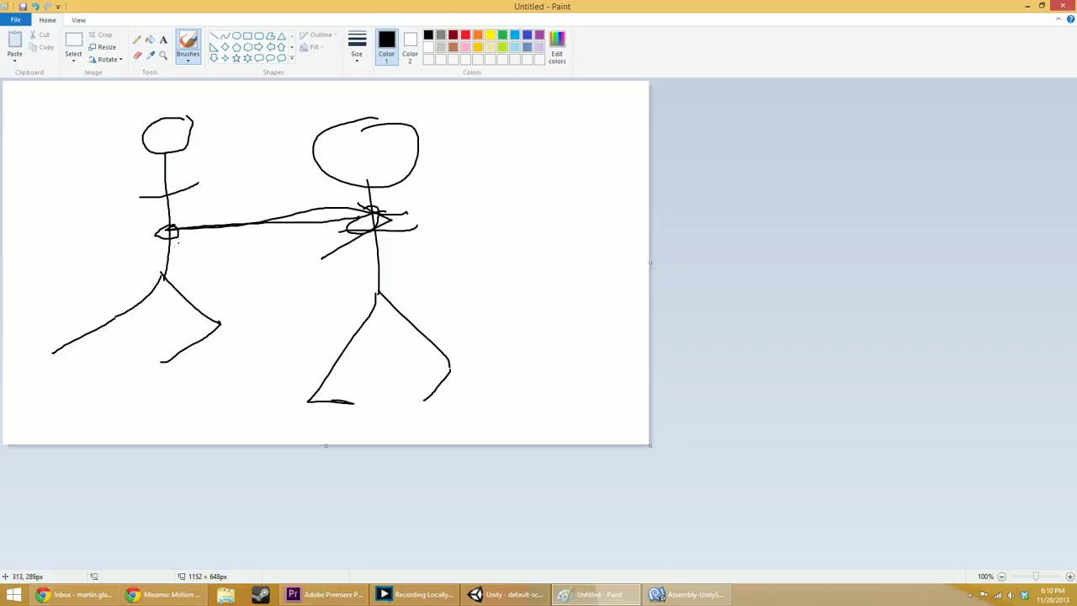
mouse_move(163, 255)
mouse_down()
mouse_move(165, 272)
mouse_move(163, 259)
mouse_up()
mouse_move(361, 260)
mouse_down()
mouse_move(392, 278)
mouse_move(355, 262)
mouse_up()
mouse_move(178, 259)
mouse_down()
mouse_move(348, 259)
mouse_move(330, 274)
mouse_up()
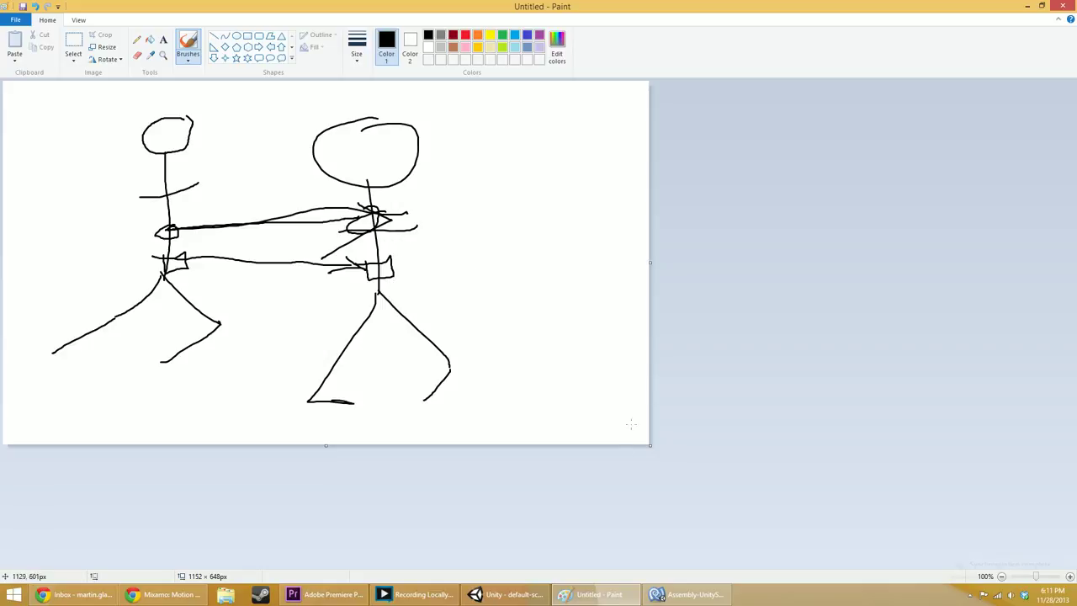
- Cancel an accidental new-file prompt and add blank lines at the top of CharacterMotor.js
click(704, 594)
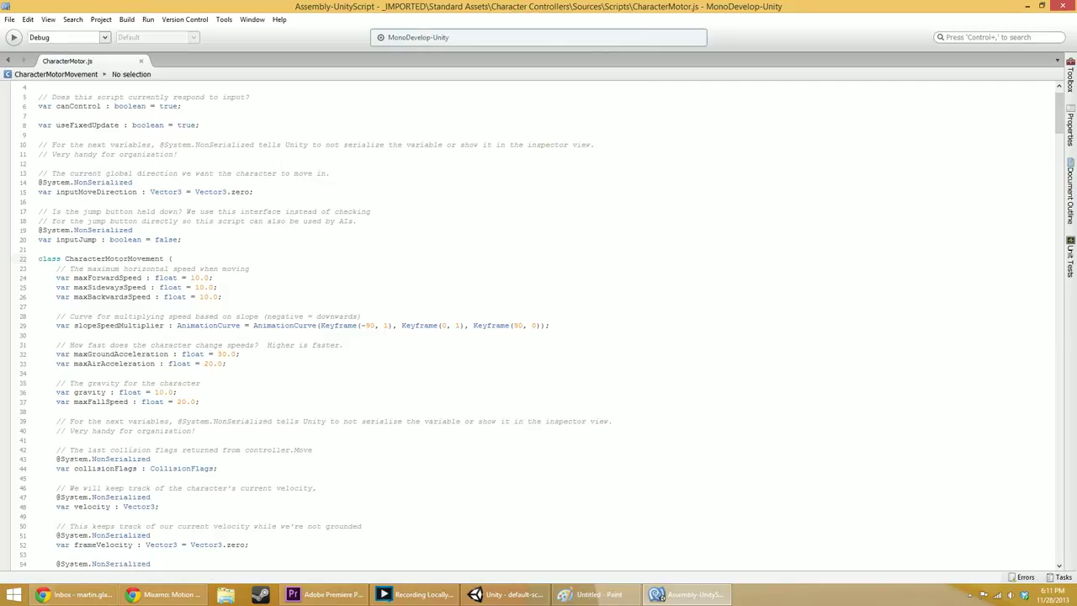
key(ctrl+n)
key(Escape)
click(182, 106)
key(ctrl+Home)
key(Return)
key(Return)
key(Return)
key(Return)
key(Return)
key(Return)
key(Return)
key(Return)
key(Return)
key(Return)
key(Return)
key(Return)
key(Return)
key(Return)
key(Return)
key(Return)
key(Return)
key(Return)
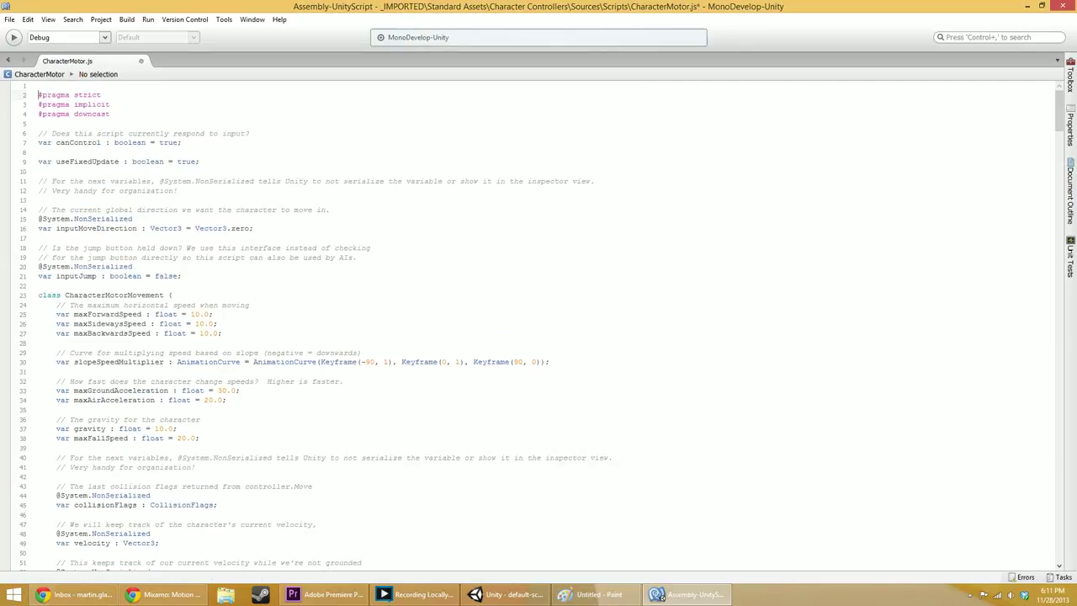
key(Up)
key(Up)
key(Up)
key(Up)
key(Up)
key(Up)
key(Up)
key(Up)
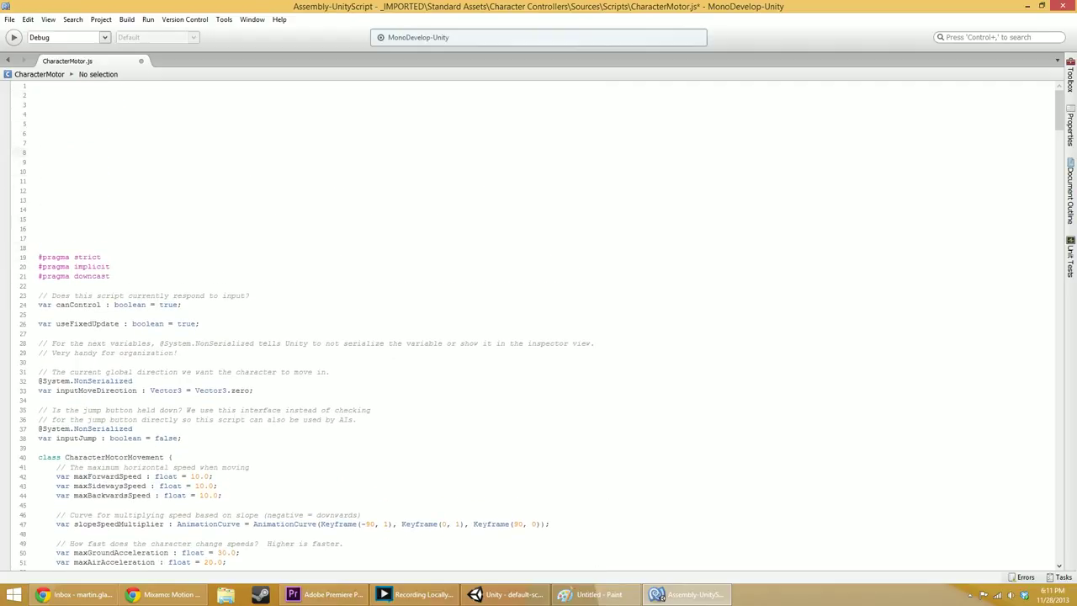
- Type animator.SetFloat("Speed", 1); on line 8, fixing typos along the way
text(animatpor)
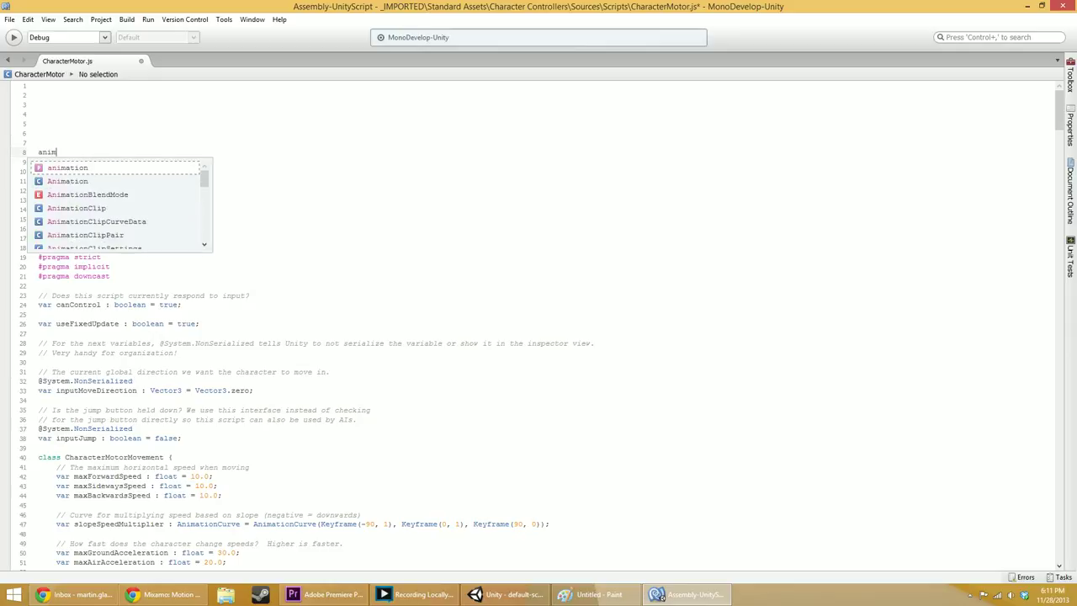
key(BackSpace)
key(BackSpace)
key(BackSpace)
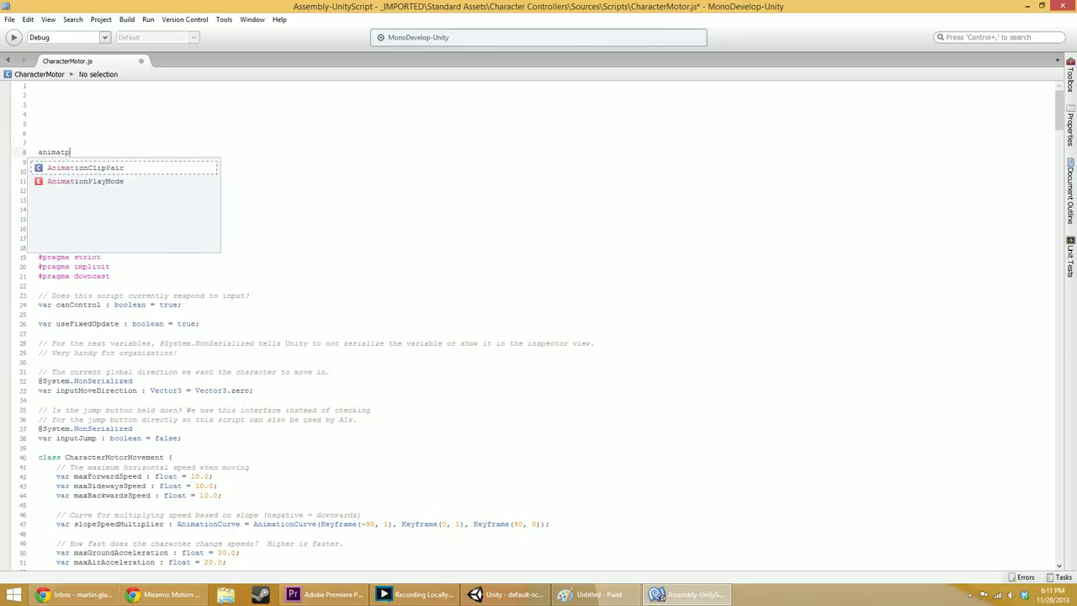
text(or.Set)
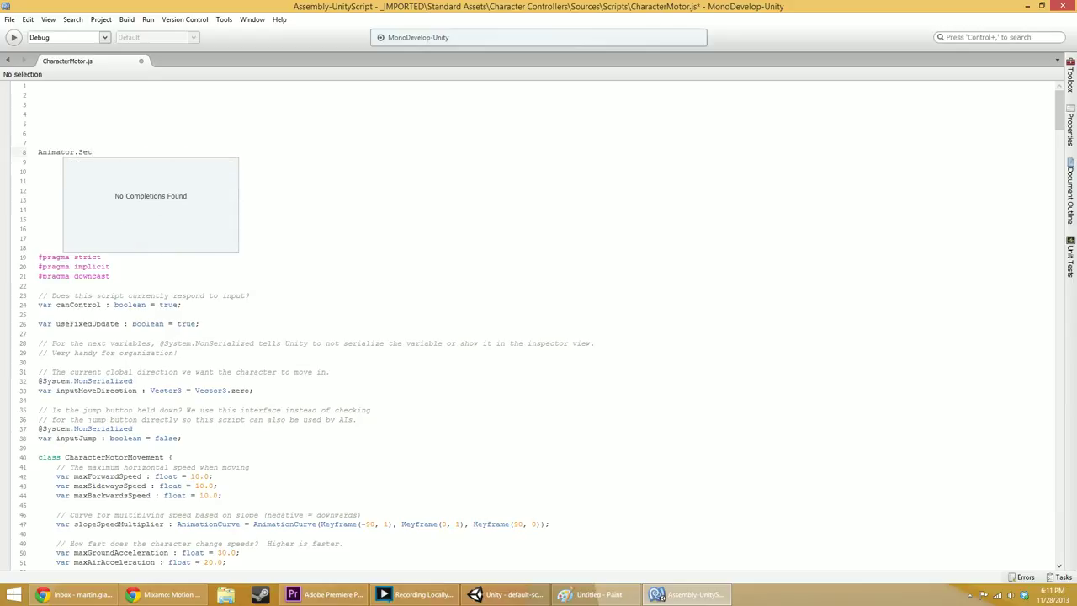
key(ctrl+z)
key(ctrl+z)
key(ctrl+z)
key(Escape)
text(Float)
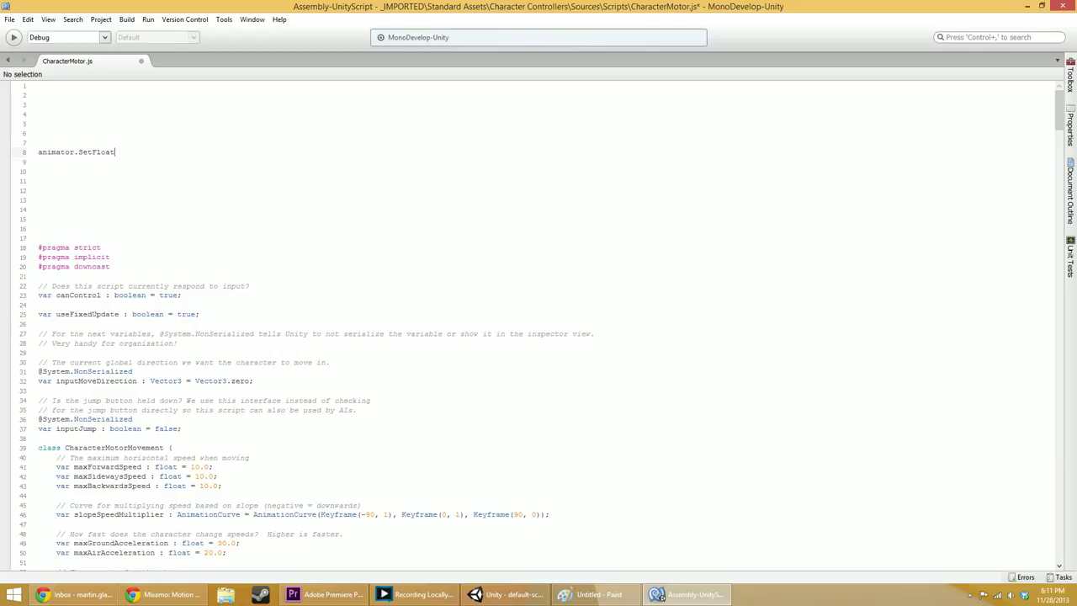
text(("Speed", 1.3)
key(BackSpace)
key(BackSpace)
text(1)
- In Paint, circle both fists, add another hand-to-hand line, and mark the right figure's foot
click(150, 152)
click(593, 594)
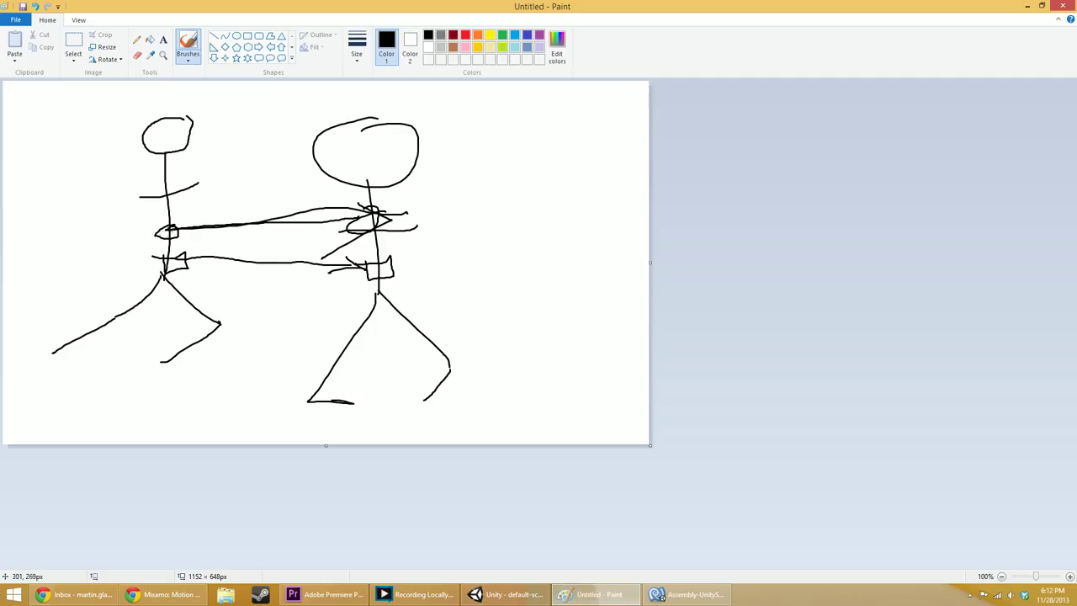
mouse_move(187, 215)
mouse_down()
mouse_move(202, 237)
mouse_move(199, 216)
mouse_move(361, 237)
mouse_move(375, 224)
mouse_up()
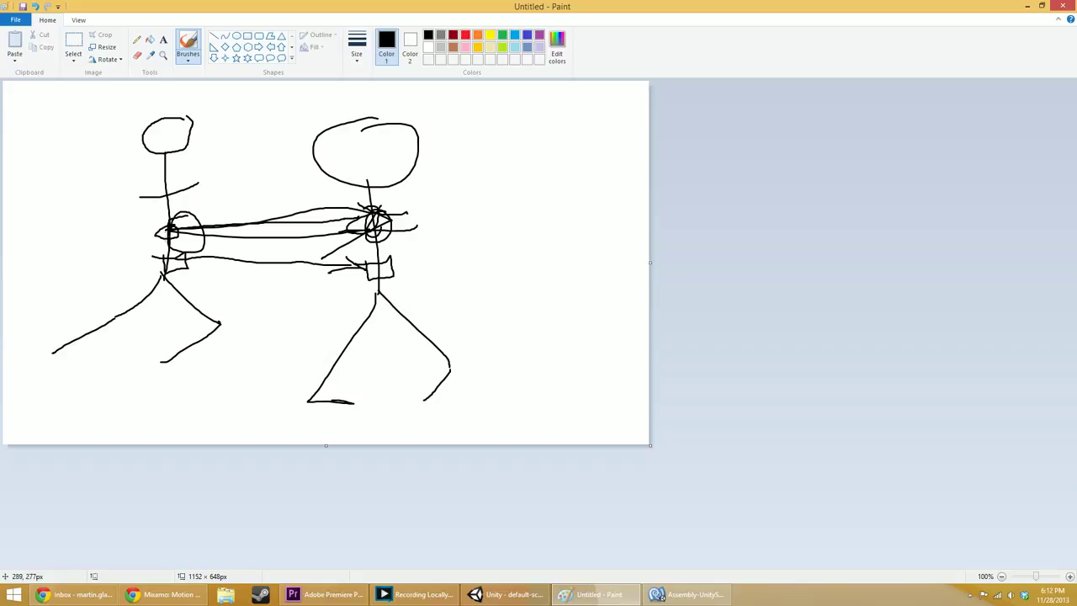
drag(162, 237, 378, 228)
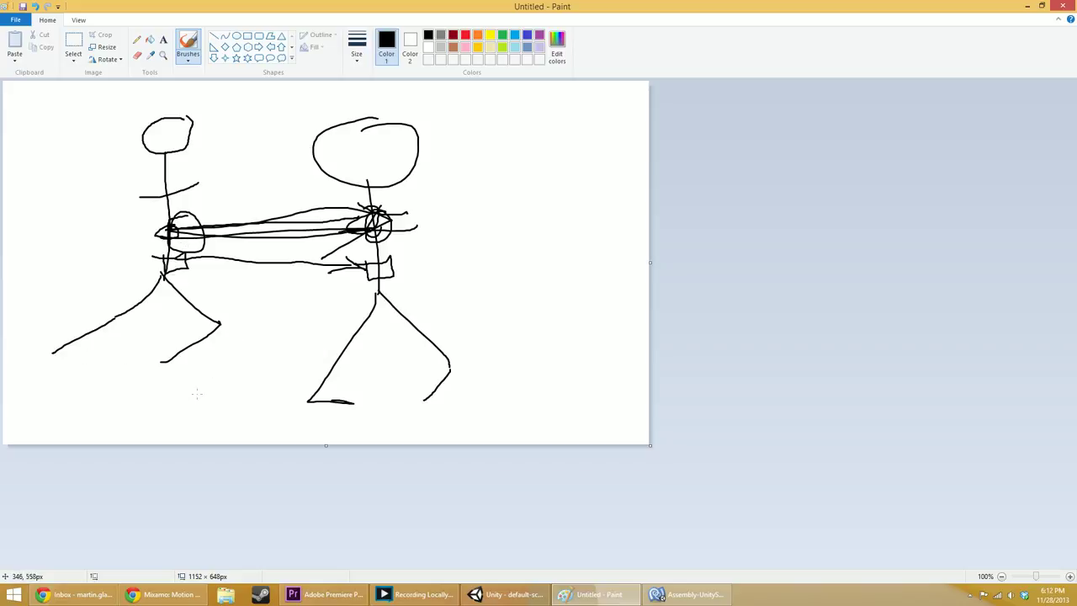
mouse_move(321, 400)
mouse_down()
mouse_move(309, 410)
mouse_move(329, 411)
mouse_up()
- Replace line 8 with transform.position += myVelocity; and add animation.SetFloat("ForwardSpeed", myVelocity.z);
click(698, 594)
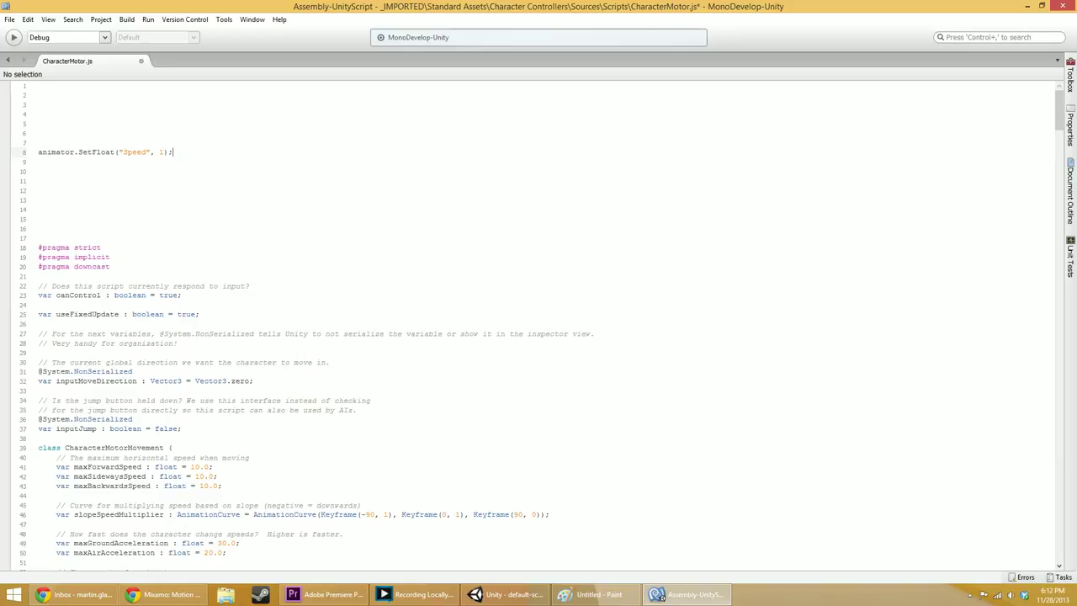
key(shift+Home)
text(transfor)
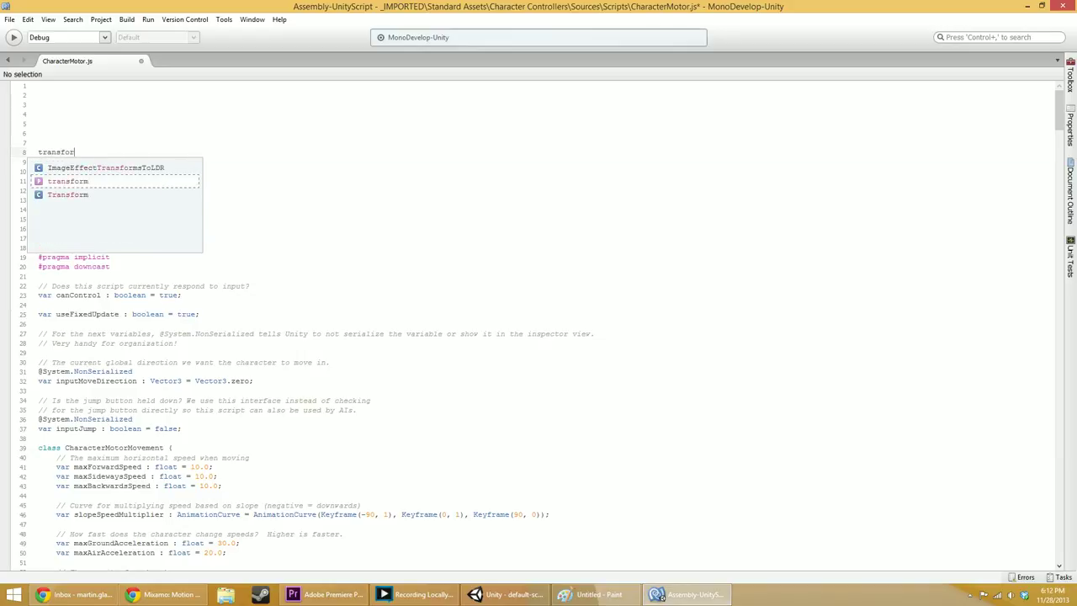
text(m.position )
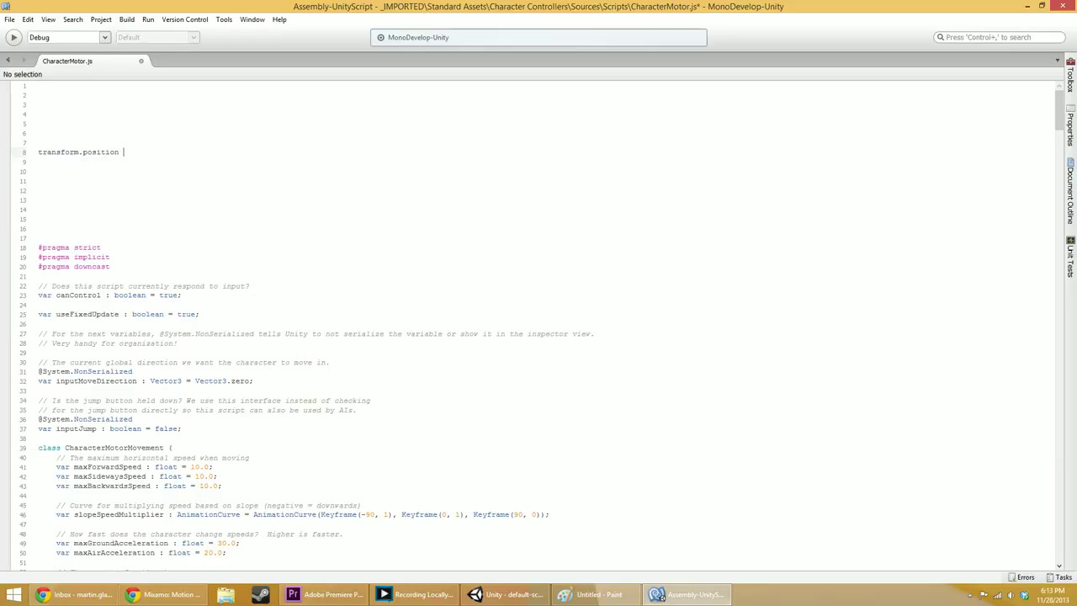
text(+= myVelocity;)
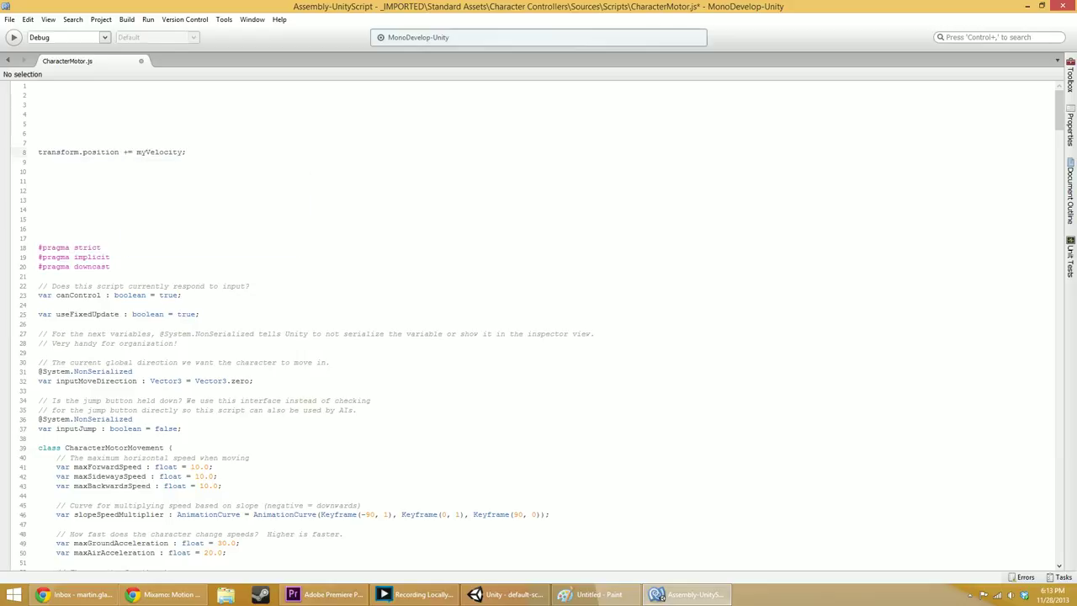
key(Return)
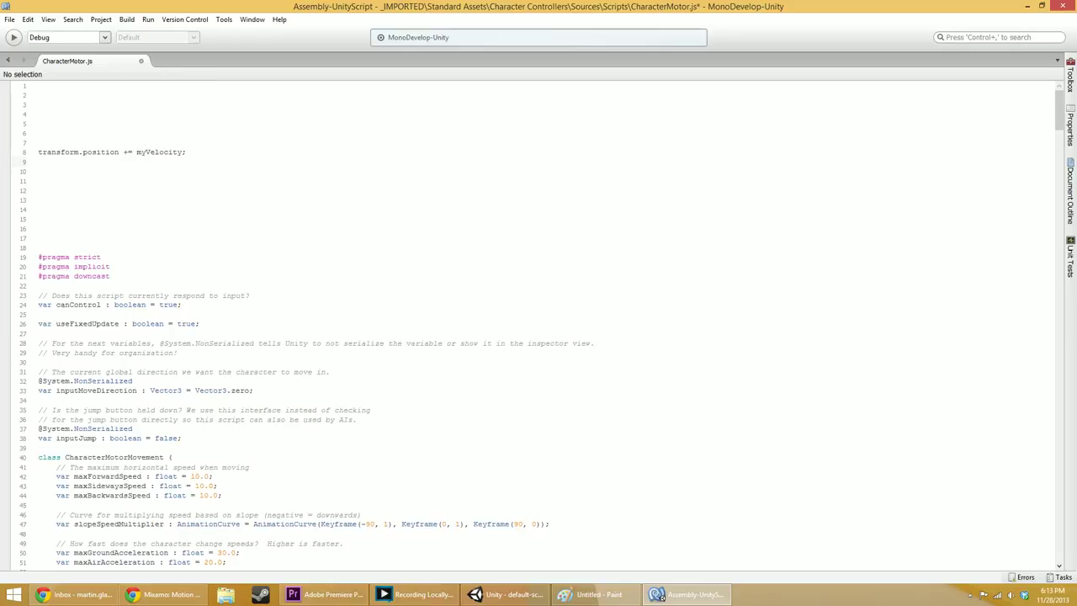
text(a)
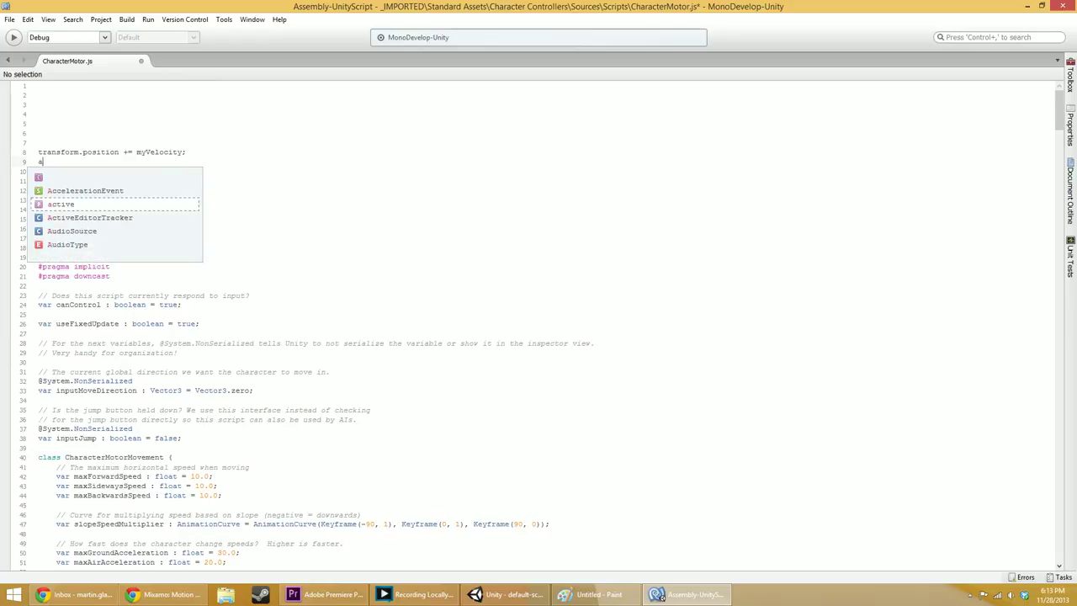
text(nimation.SetFloat("Forward)
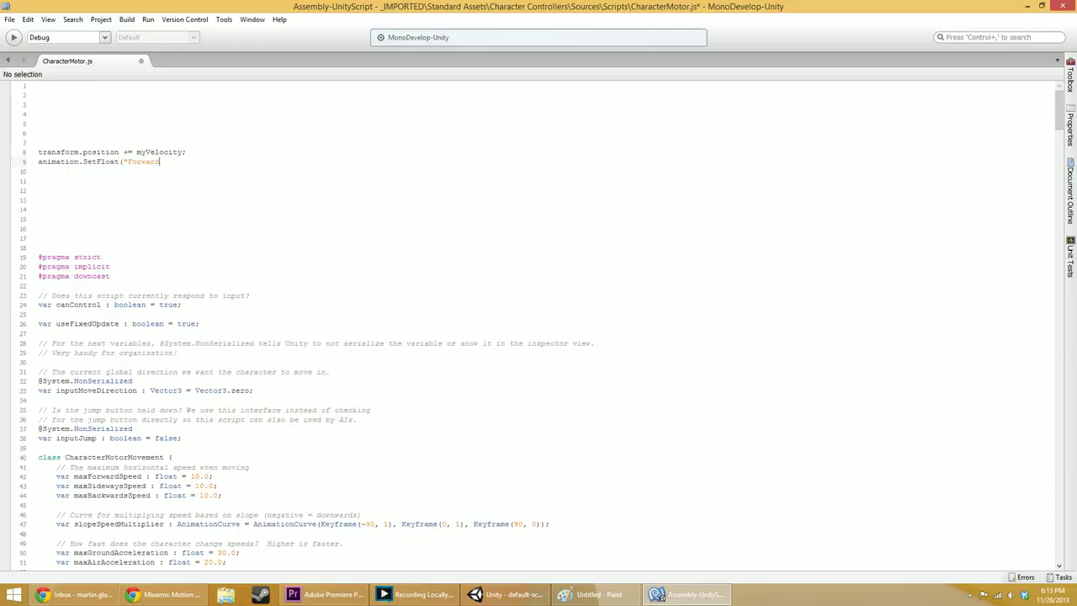
text(Speed", myVe)
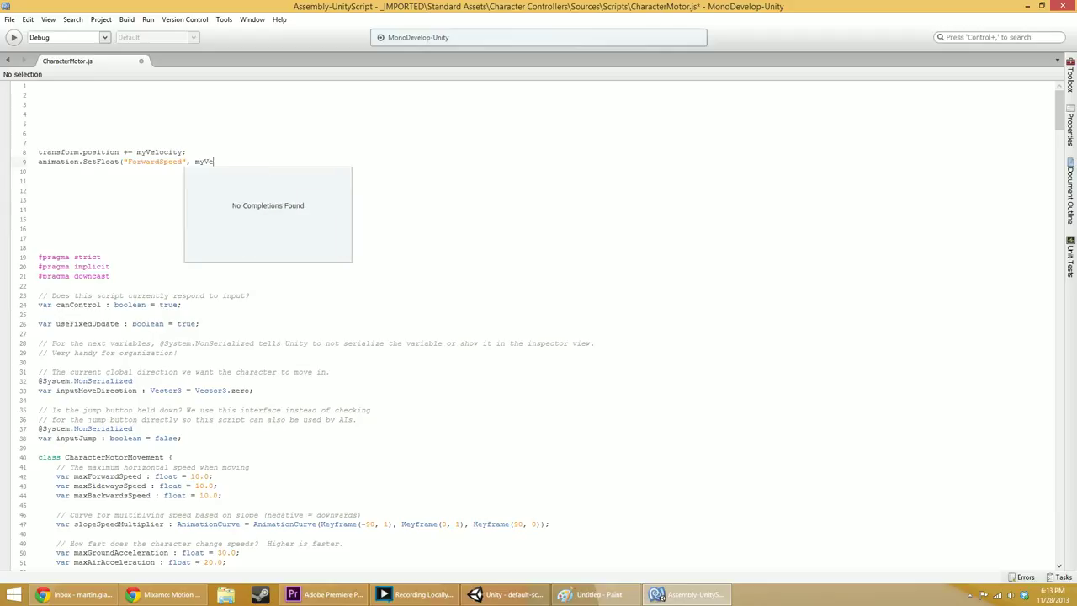
text(locity.)
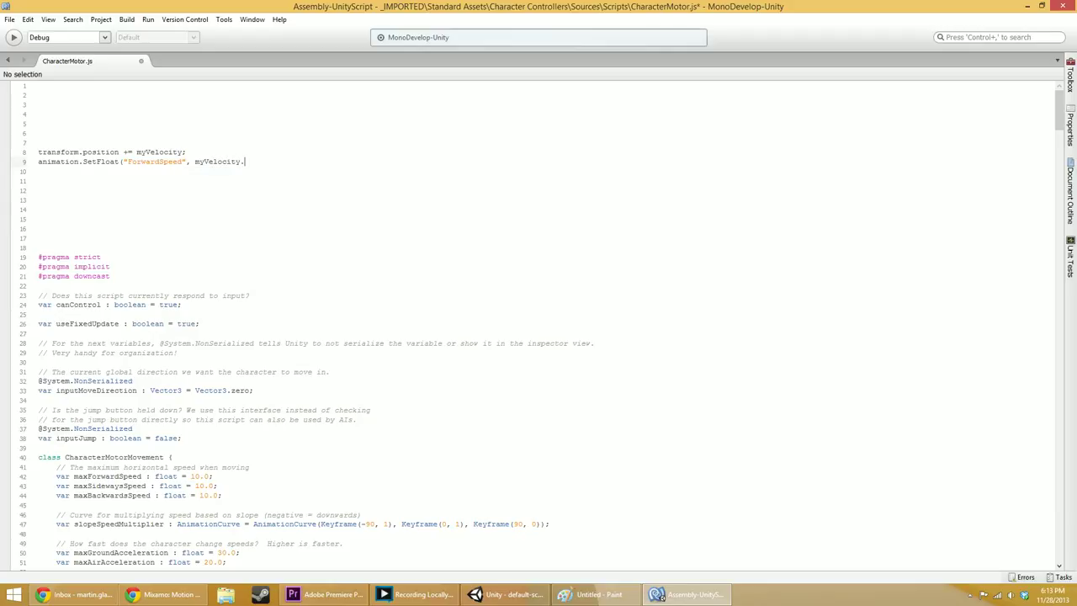
text(z);)
- Duplicate the ForwardSpeed line and change it to StrafeSpeed using myVelocity.x
key(shift+Down)
key(ctrl+c)
key(ctrl+v)
key(ctrl+v)
double_click(154, 171)
text(StrafeSide)
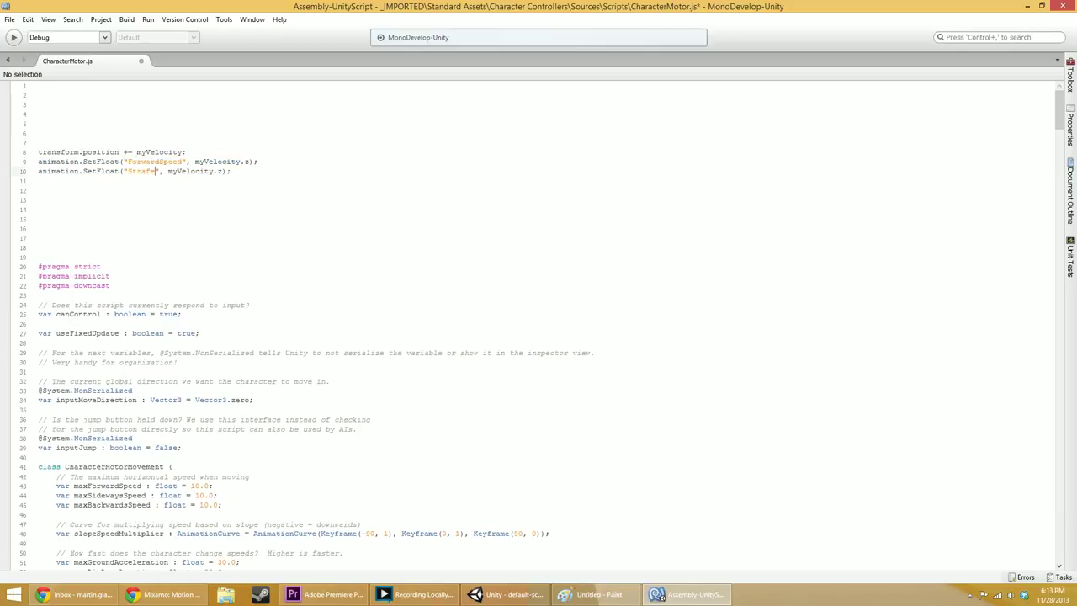
key(BackSpace)
key(BackSpace)
key(BackSpace)
text(peed)
click(245, 170)
key(BackSpace)
text(x)
- Begin an if(myVelocity.y > 0) { block on a new line
key(End)
key(Return)
key(Return)
text(if(myVelocity .y > 0) {)
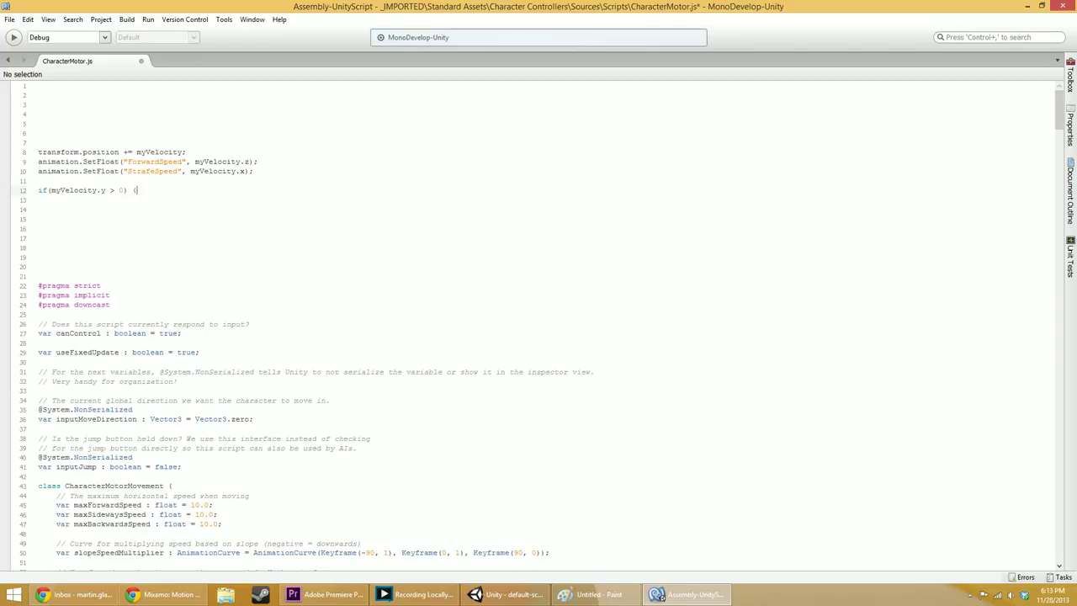
- Add an indented animation.setBoolean("Jumping", true); line inside the if block
key(Return)
text(an)
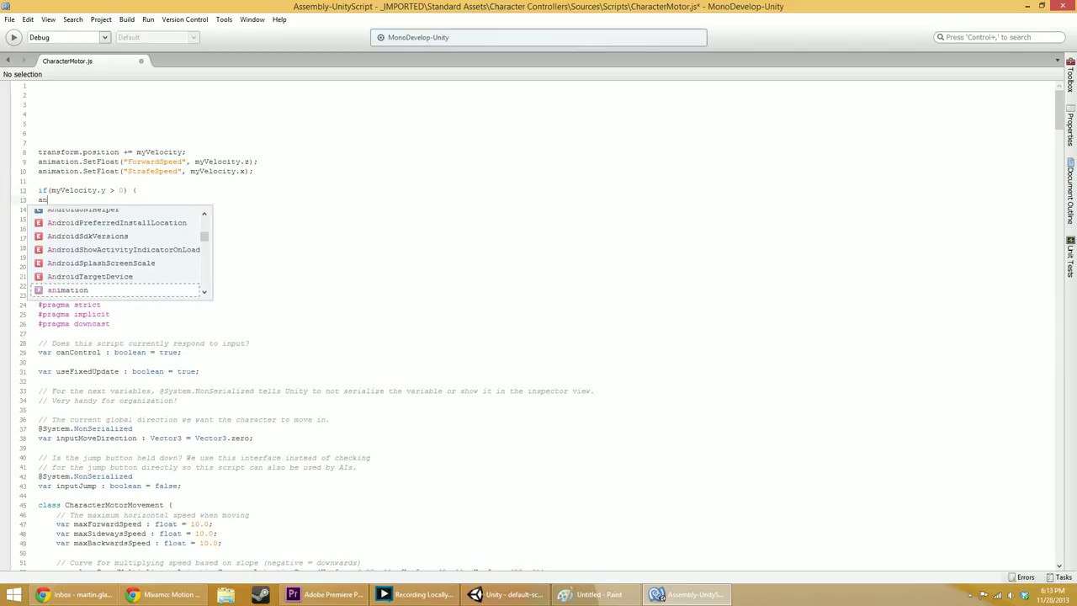
text(imation.setBoolean)
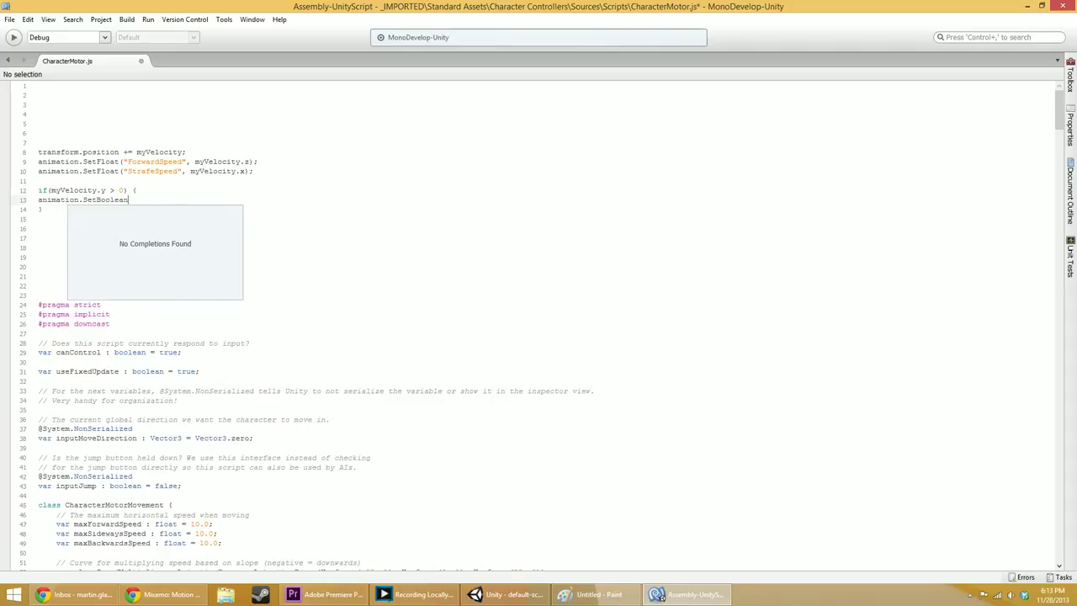
key(Escape)
text(("Jumping",m)
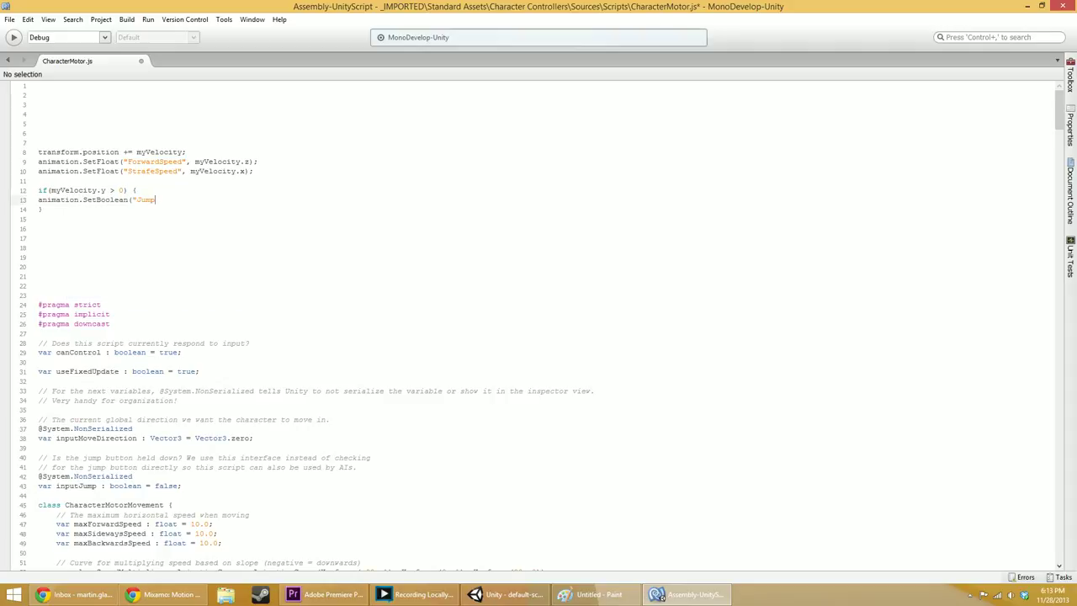
key(BackSpace)
key(BackSpace)
text(tru)
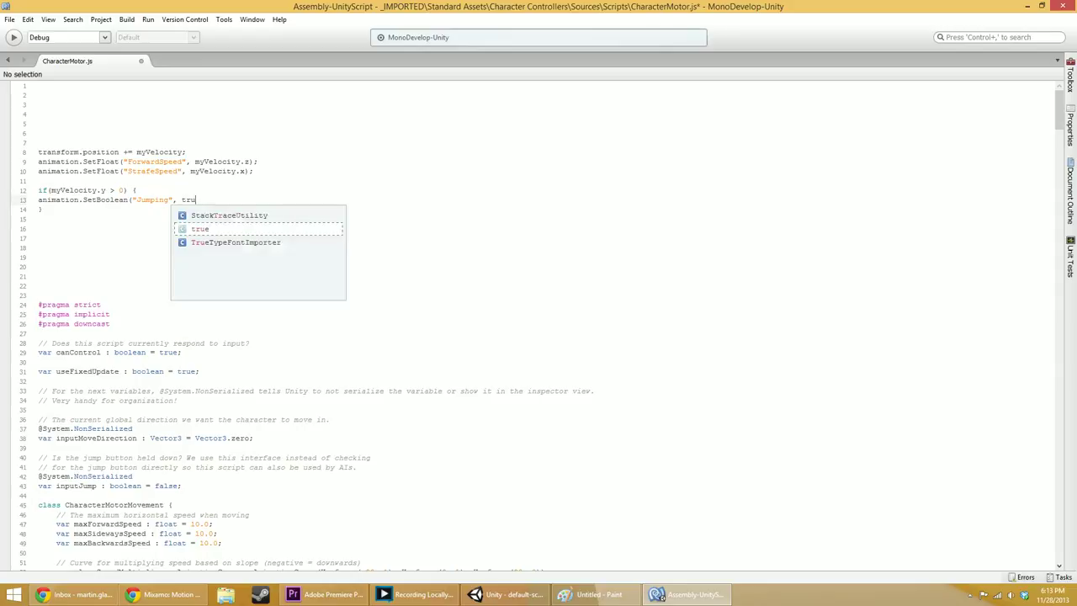
text(e);)
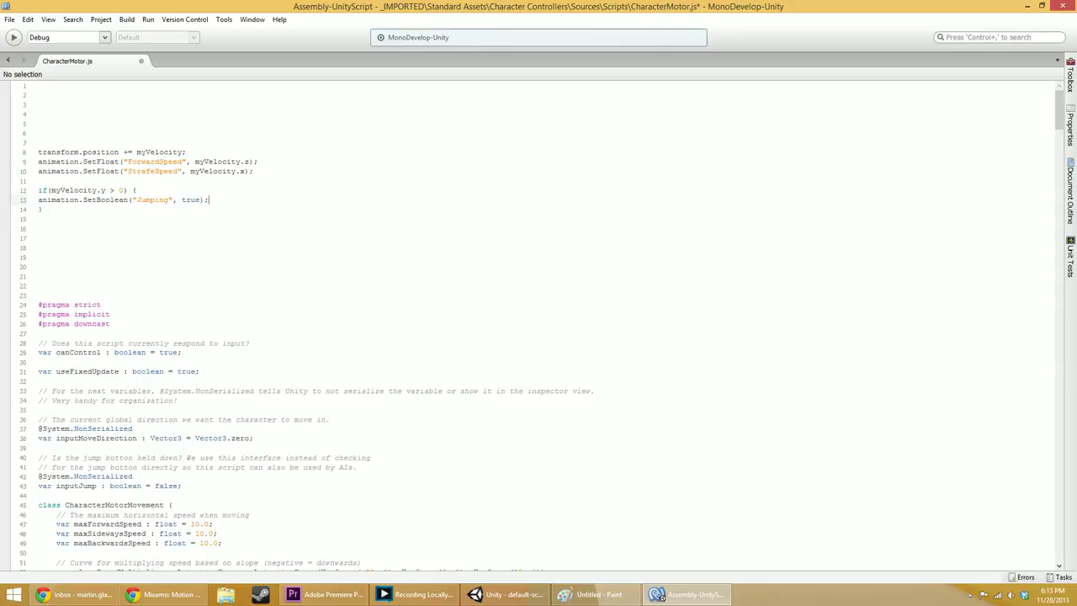
key(Tab)
- Delete the sketch code and blank lines above #pragma strict, save, close MonoDevelop, and return to Unity
drag(38, 151, 38, 209)
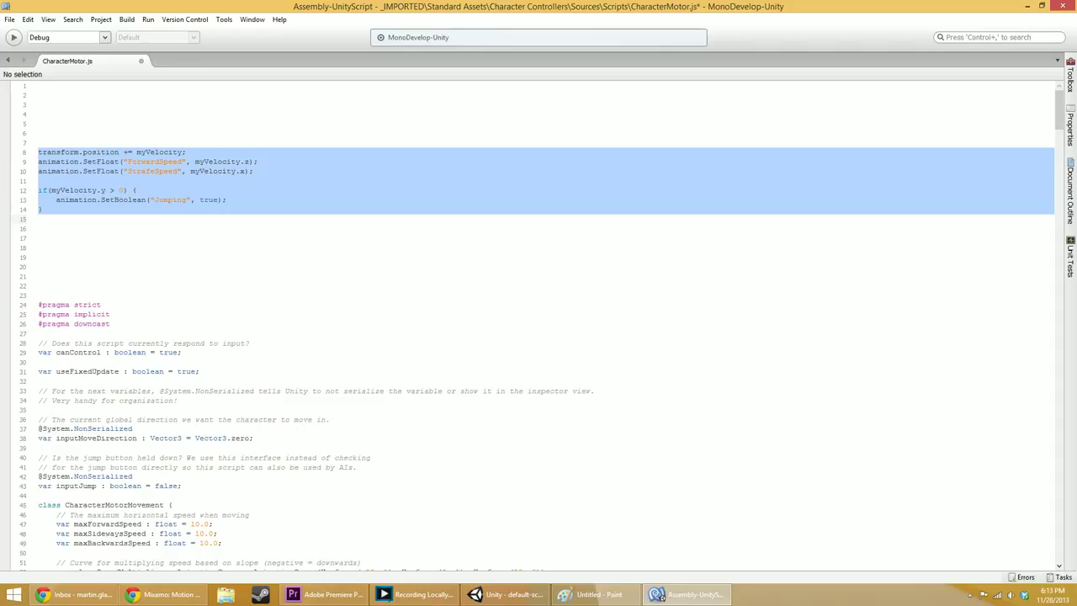
key(Delete)
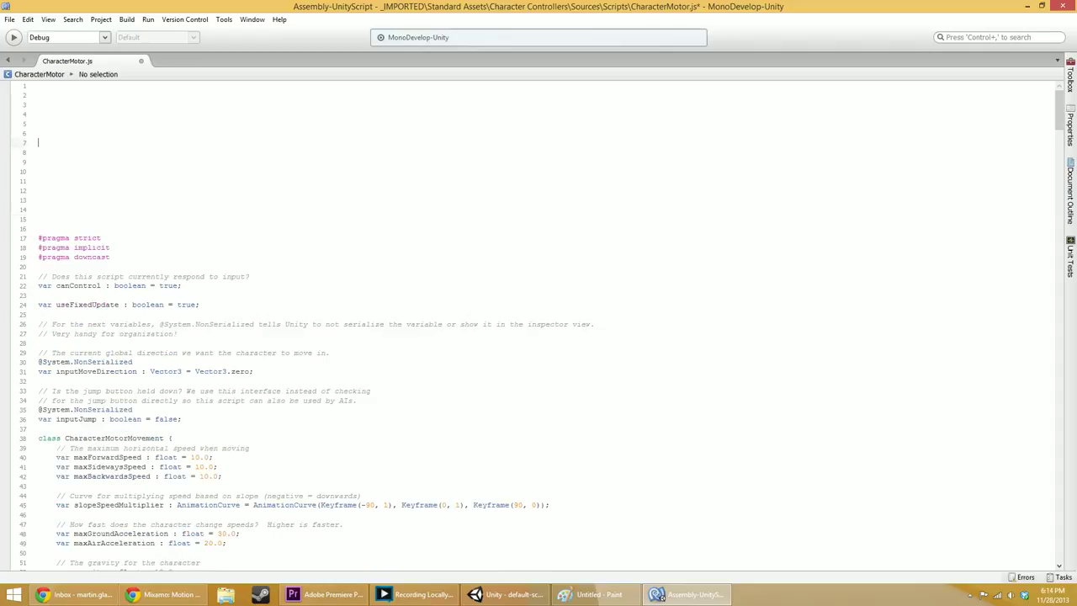
drag(38, 85, 38, 238)
key(Delete)
key(ctrl+s)
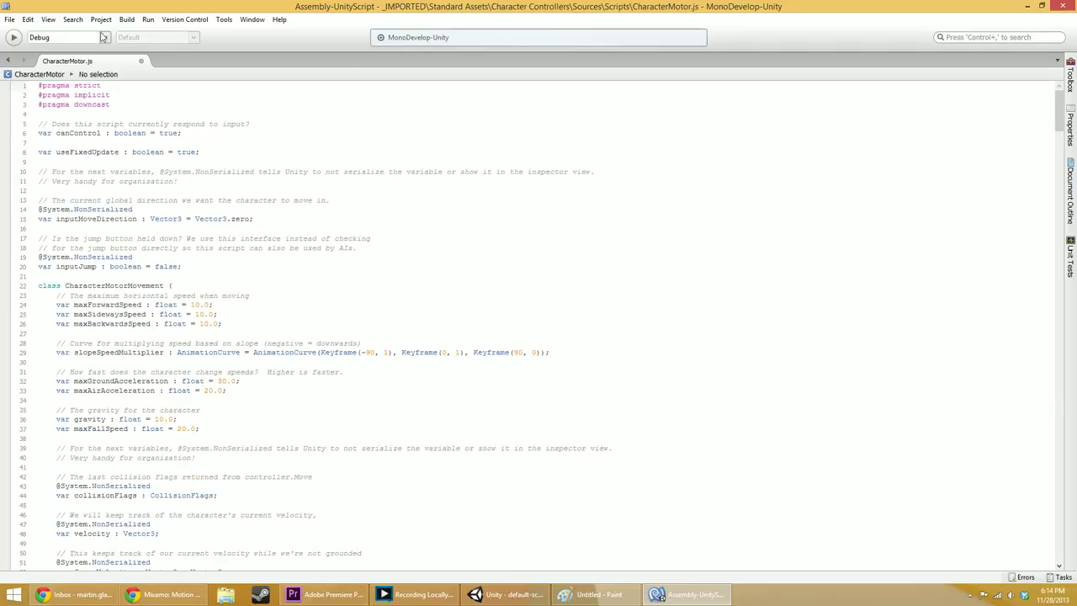
click(1064, 6)
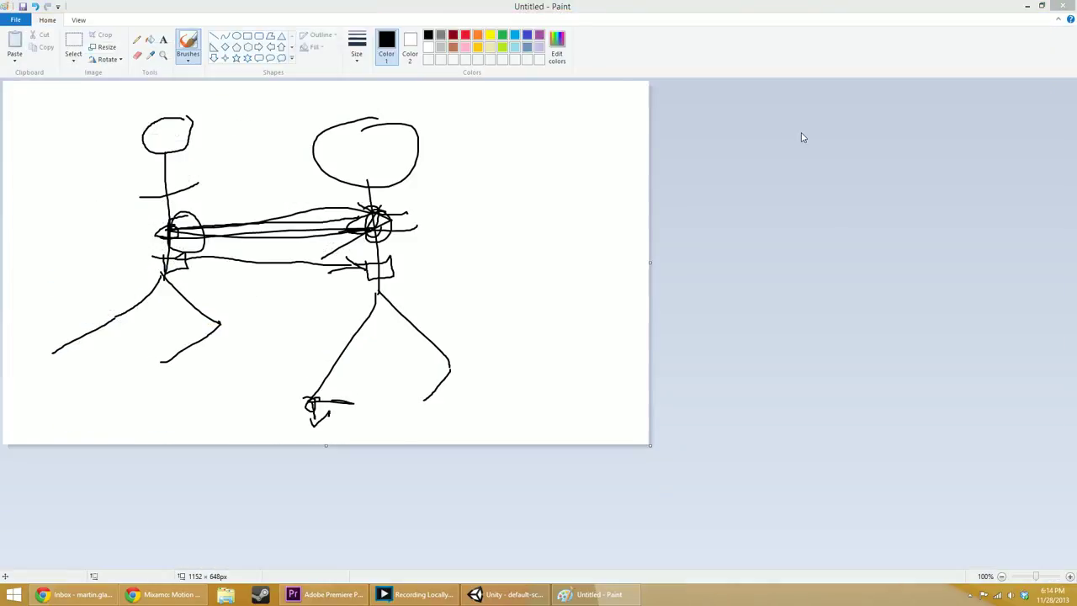
click(508, 594)
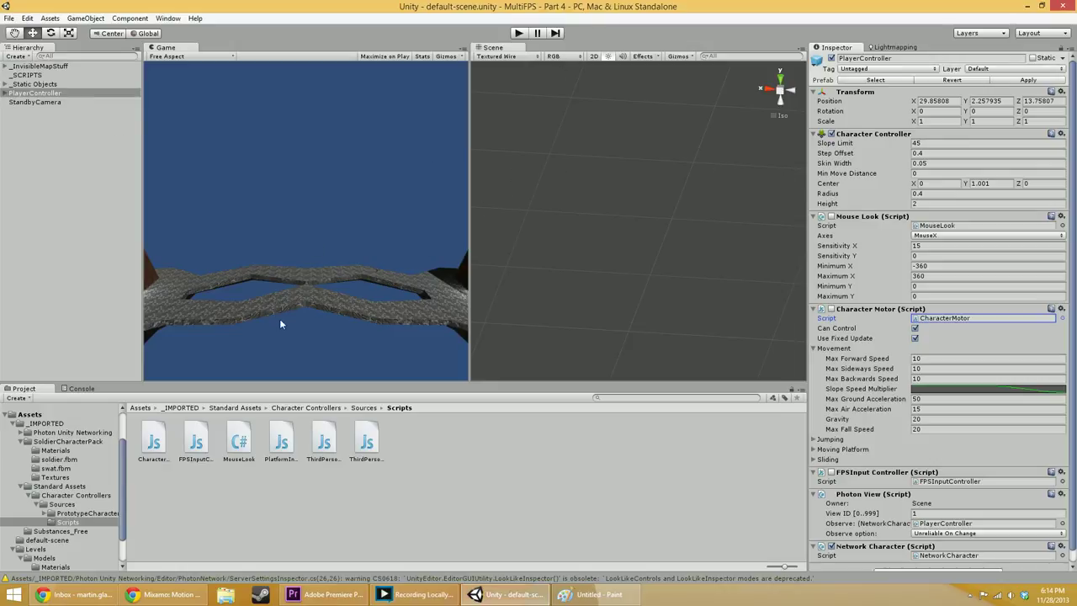
- Select PlayerController and frame it in the Scene view from a lower angle
click(32, 92)
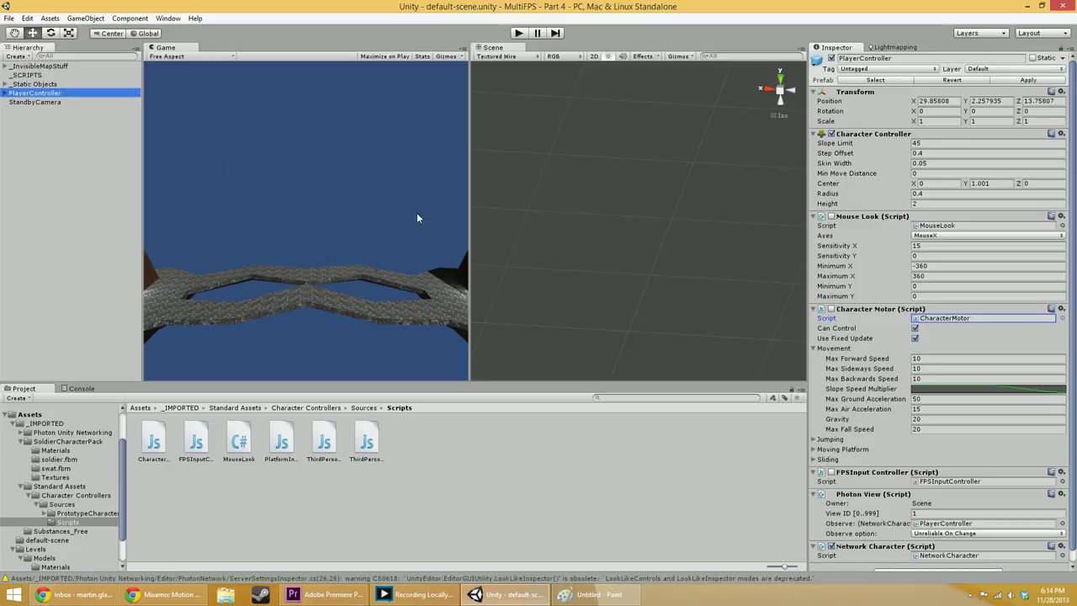
click(125, 137)
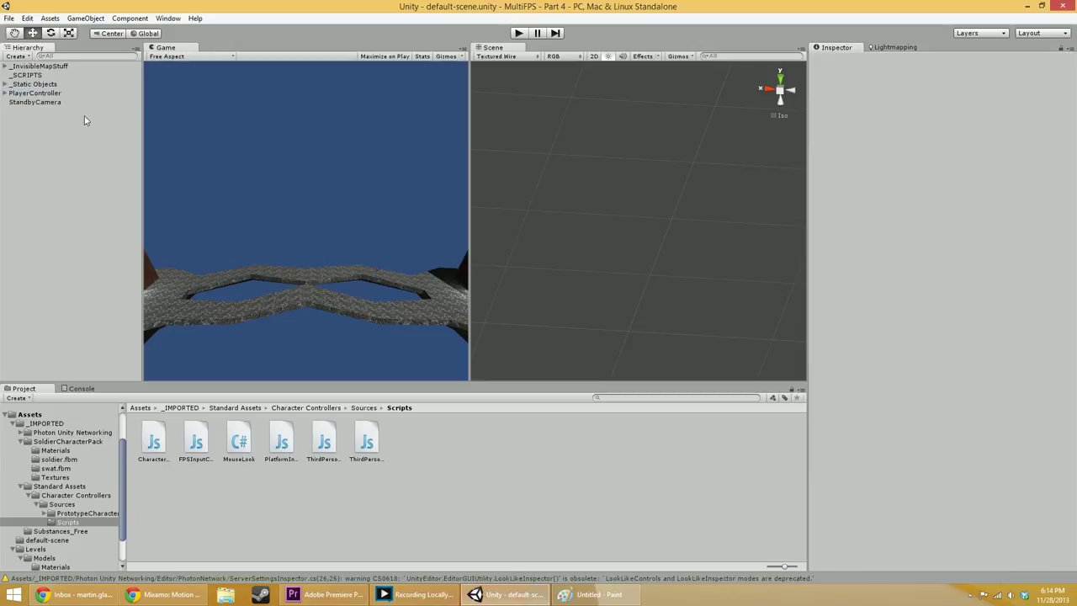
double_click(44, 92)
alt+drag(669, 281, 608, 183)
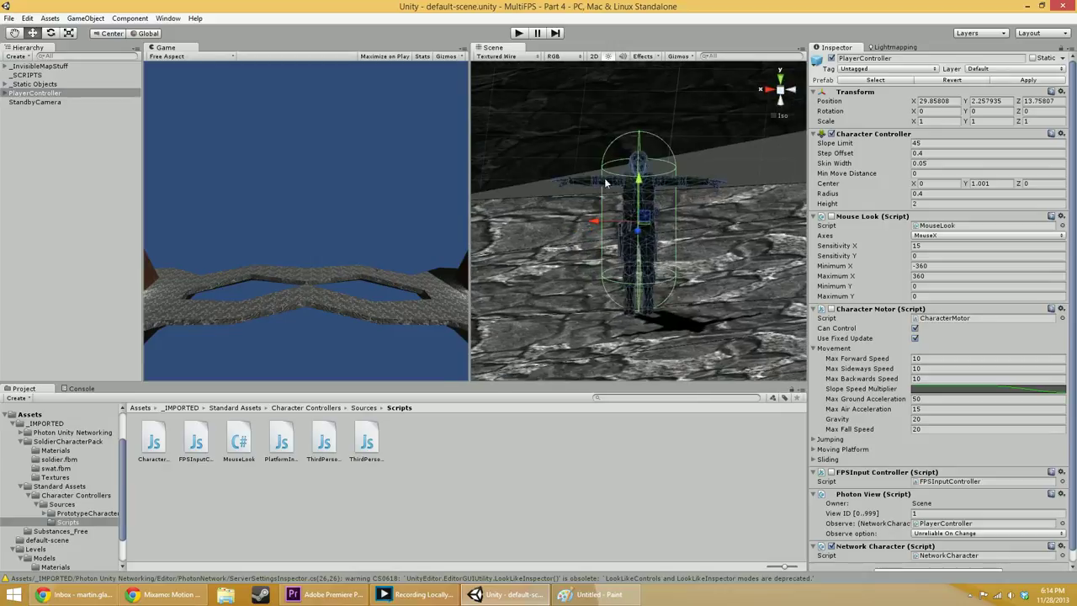
- Open the SoldierCharacterPack folder and select the soldier model asset
scroll(48, 515, down, 2)
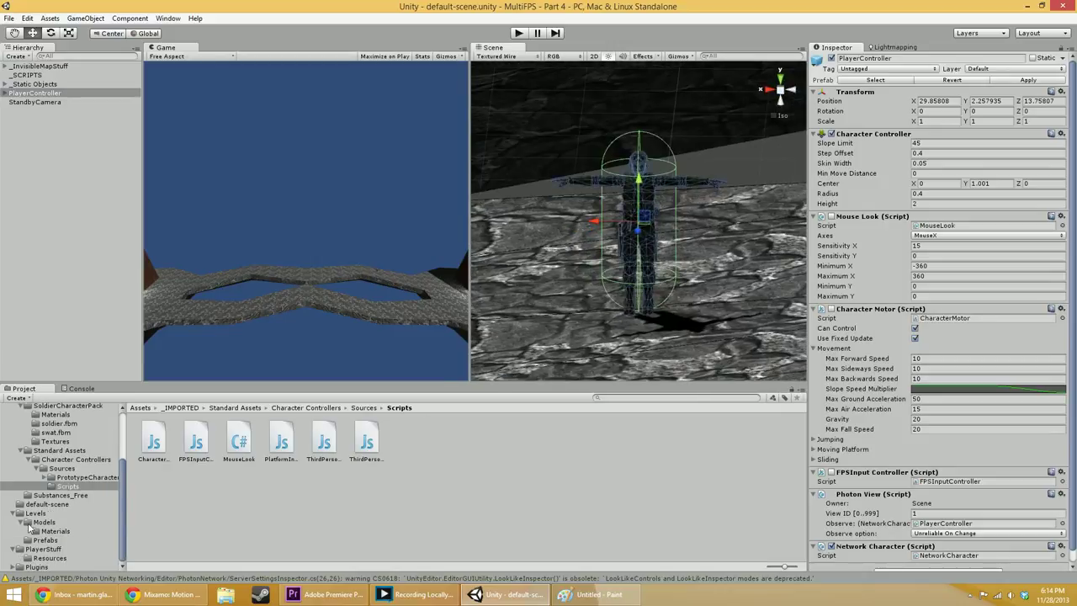
scroll(57, 460, up, 4)
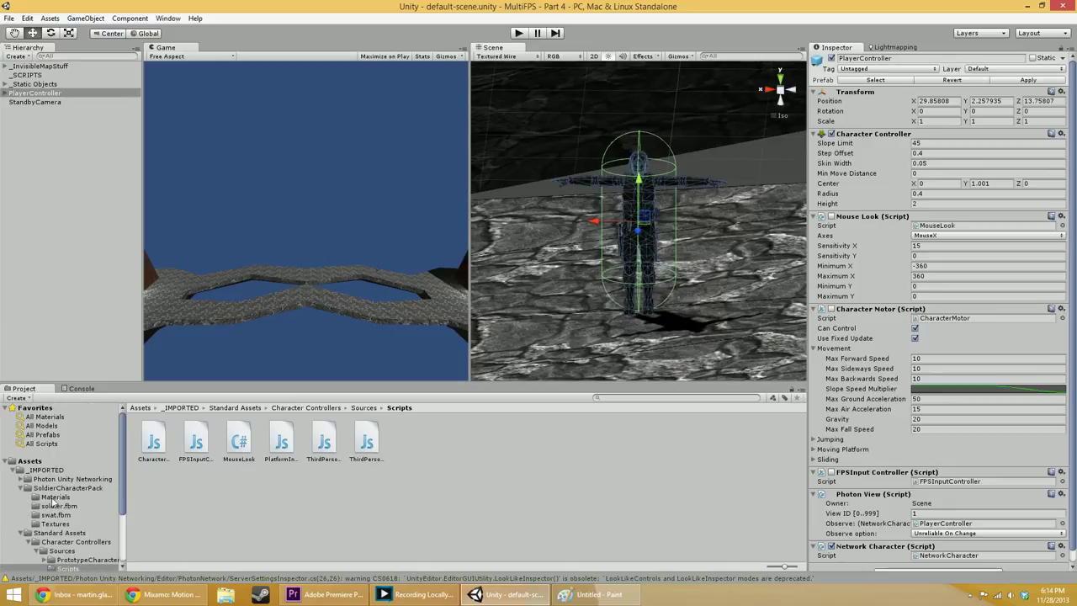
click(67, 488)
click(365, 444)
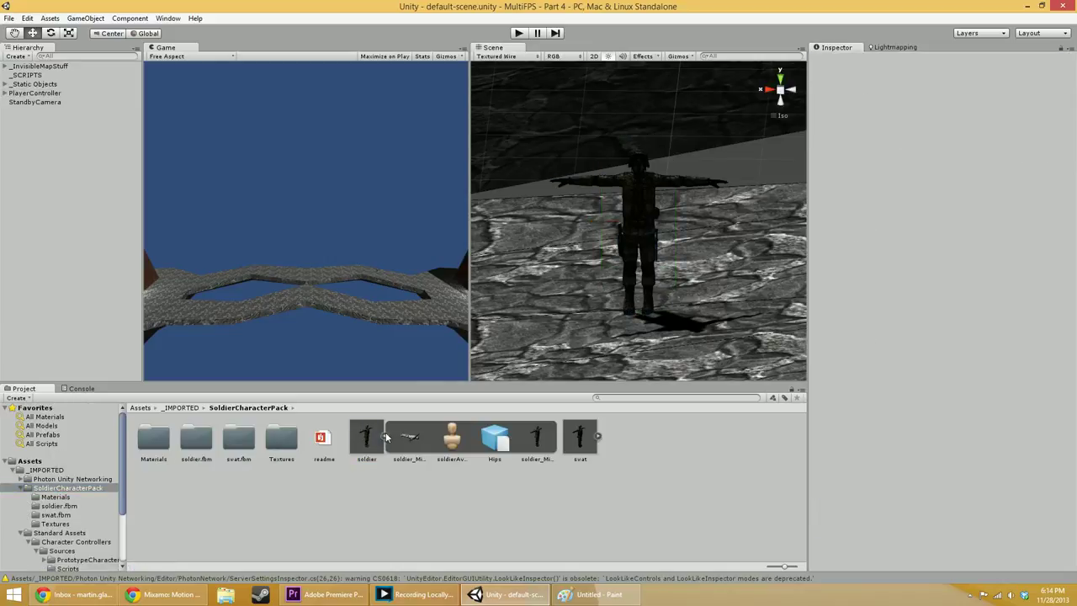
- Switch the Scene view shading to Textured and orbit to a low angle on the soldier
click(386, 435)
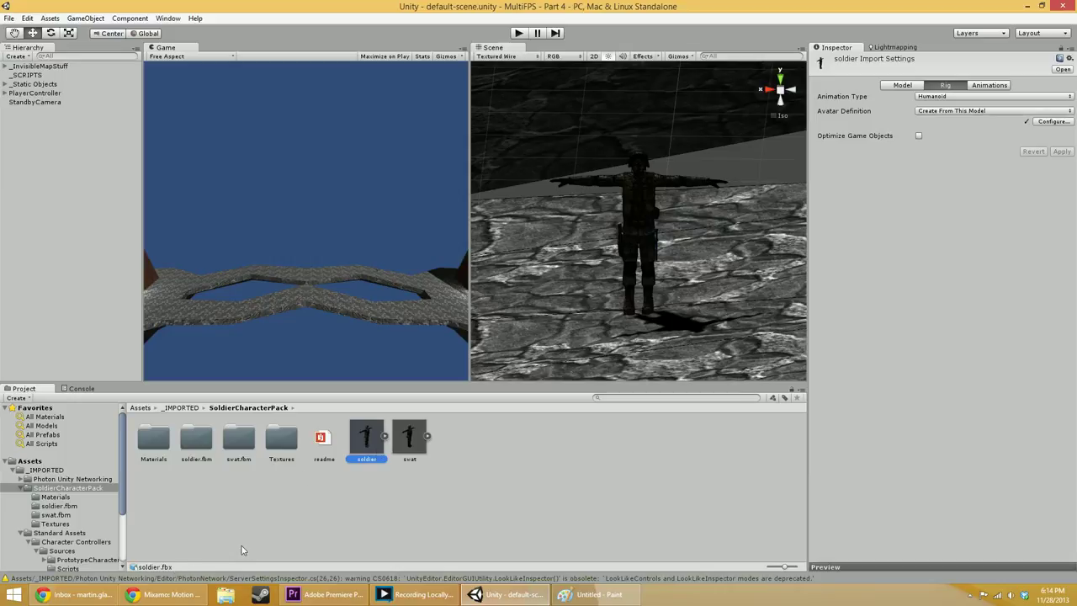
alt+drag(615, 319, 559, 286)
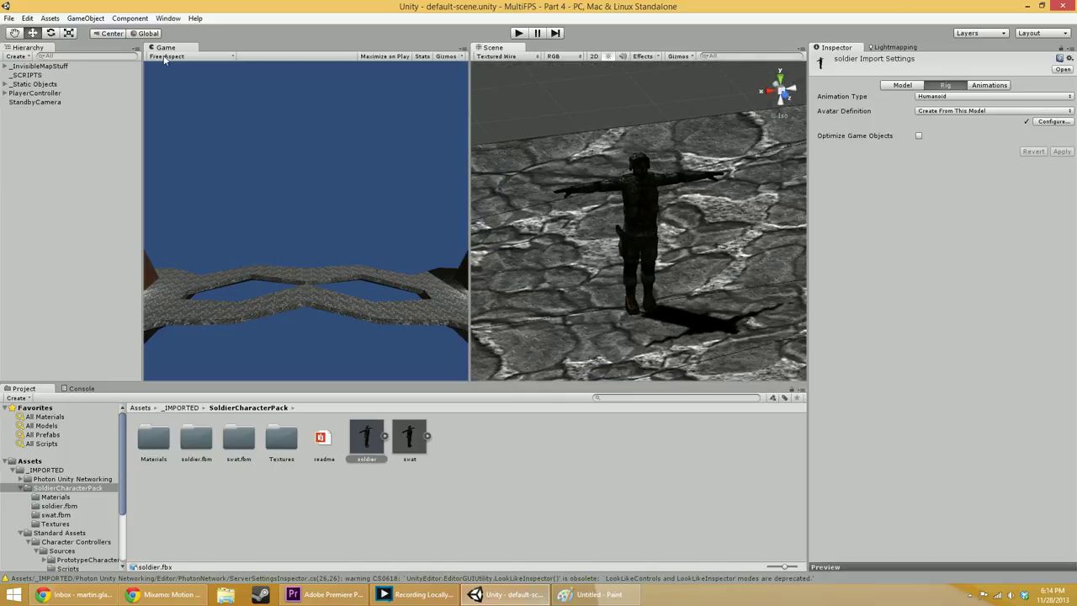
click(526, 56)
click(524, 69)
mouse_move(526, 74)
alt+mouse_down()
mouse_move(620, 285)
mouse_move(706, 189)
alt+mouse_up()
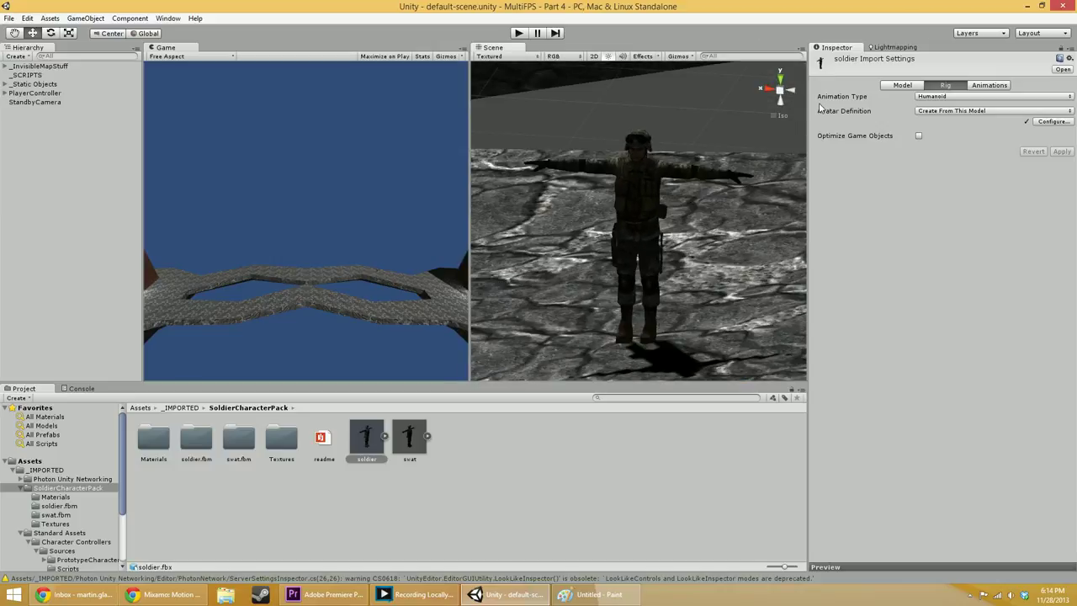
- Review the soldier's Model import settings, then open the Rig tab's Animation Type choices
click(888, 85)
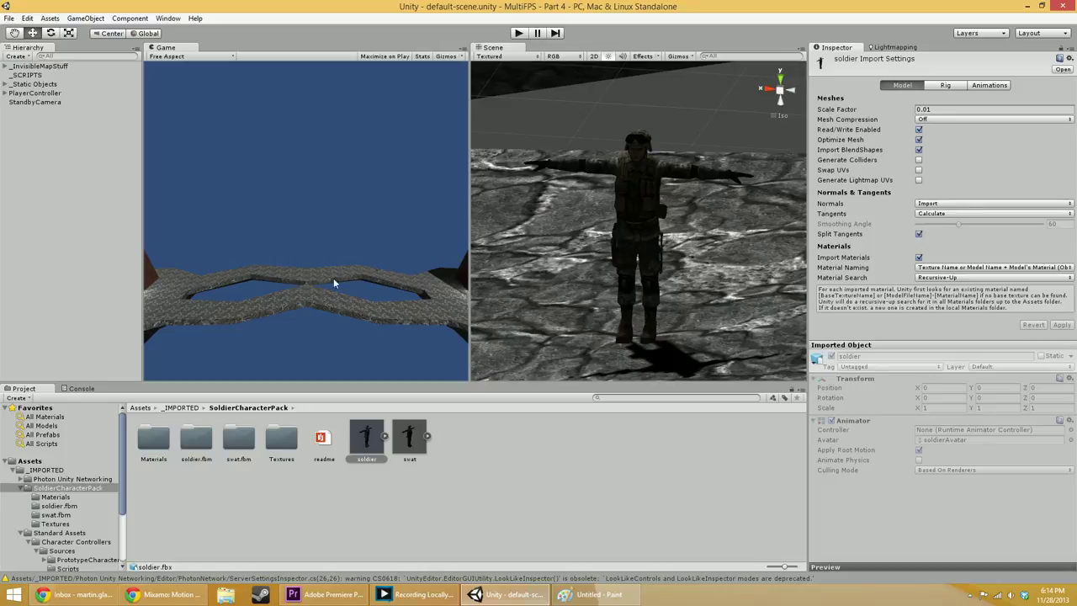
click(528, 276)
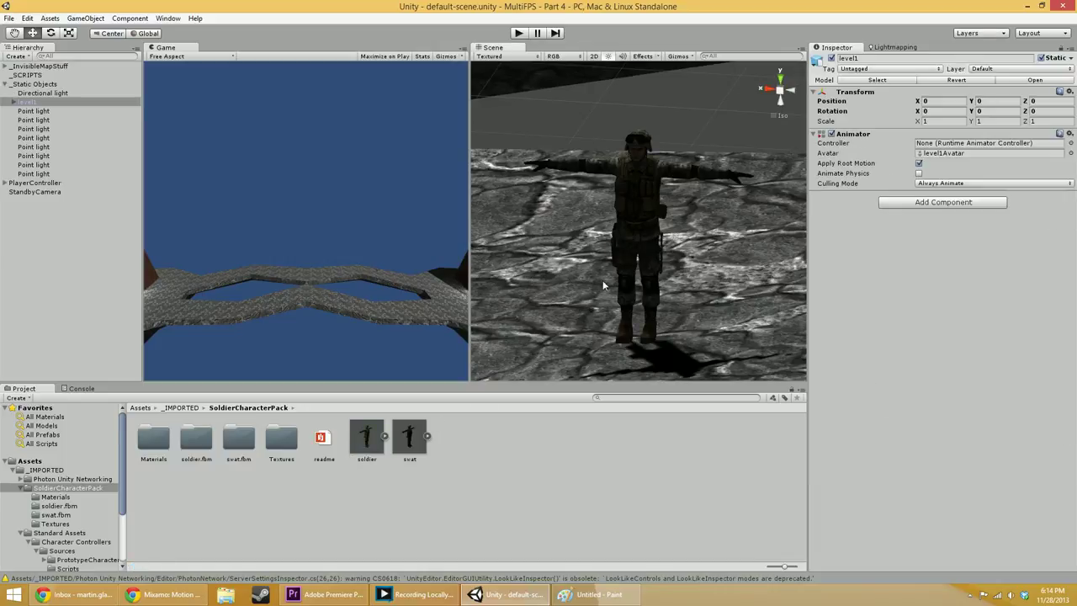
click(637, 230)
click(364, 433)
alt+drag(526, 289, 480, 341)
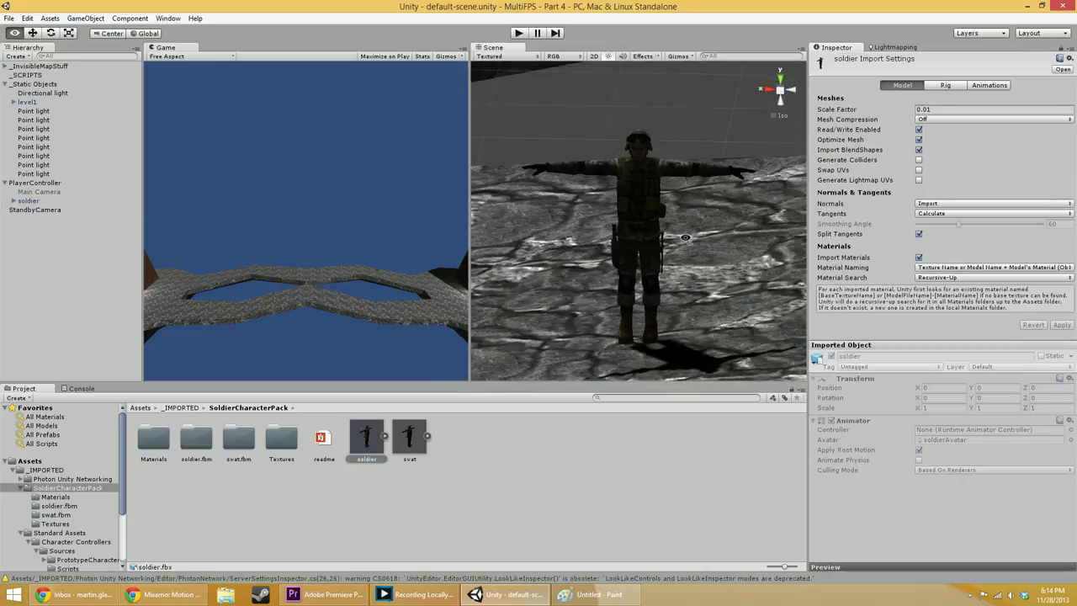
alt+drag(686, 239, 633, 256)
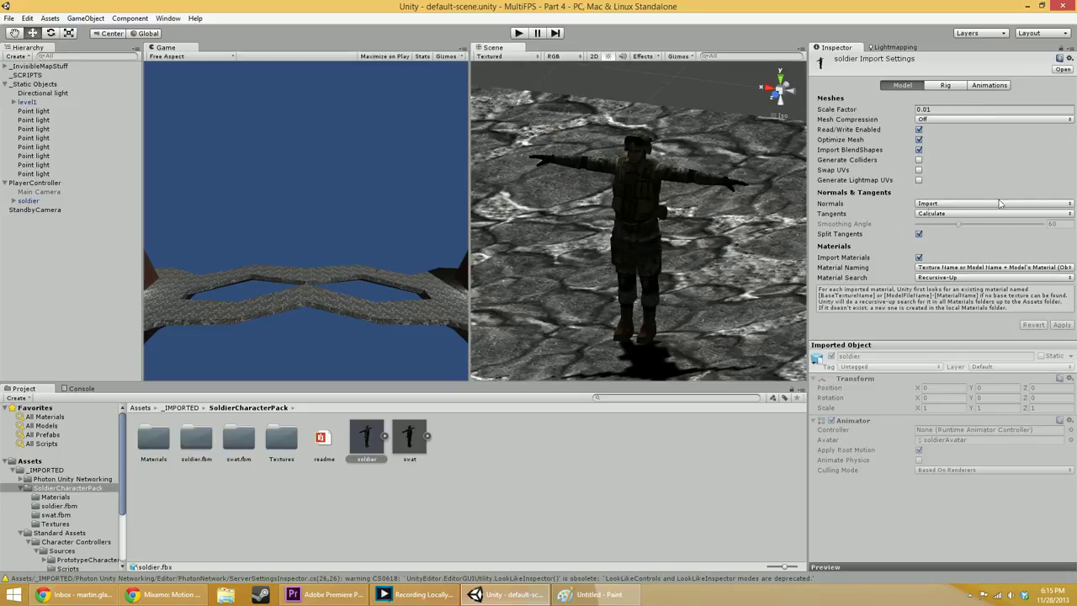
alt+drag(701, 212, 814, 128)
click(945, 85)
click(964, 96)
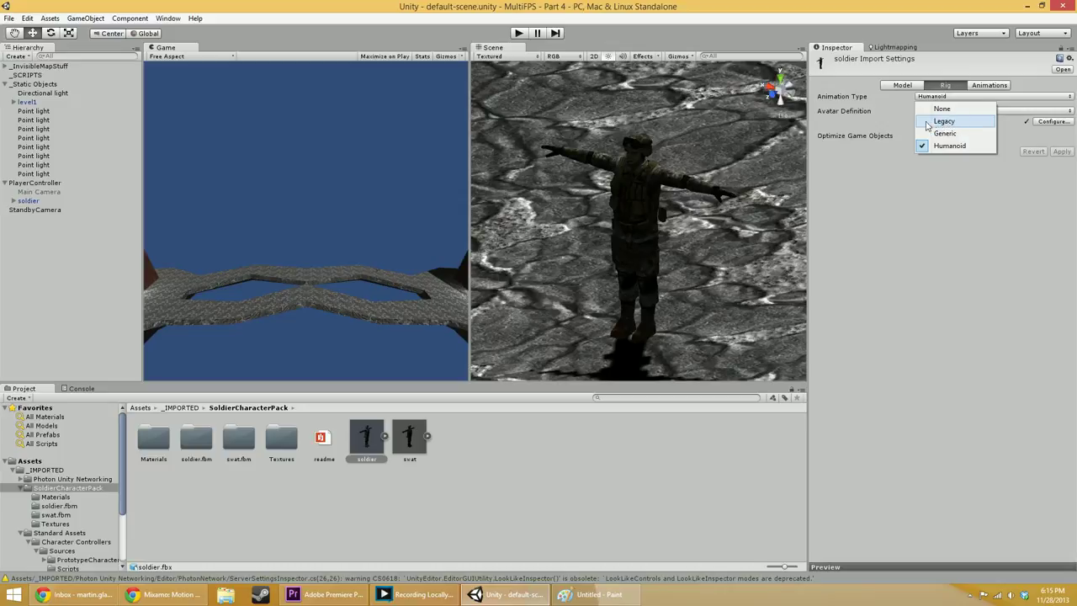
click(557, 433)
click(49, 209)
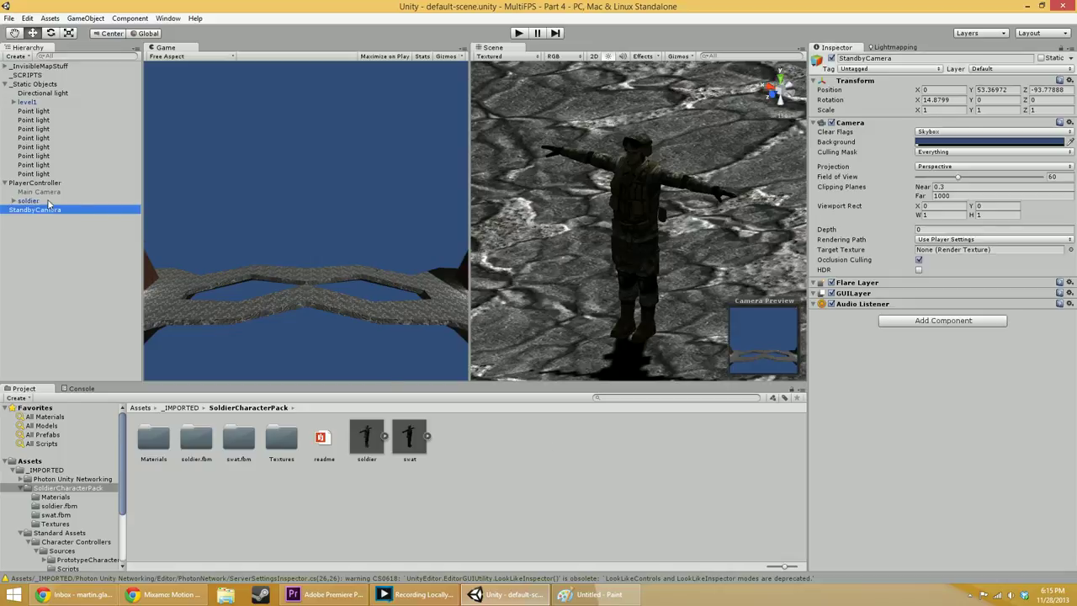
click(30, 201)
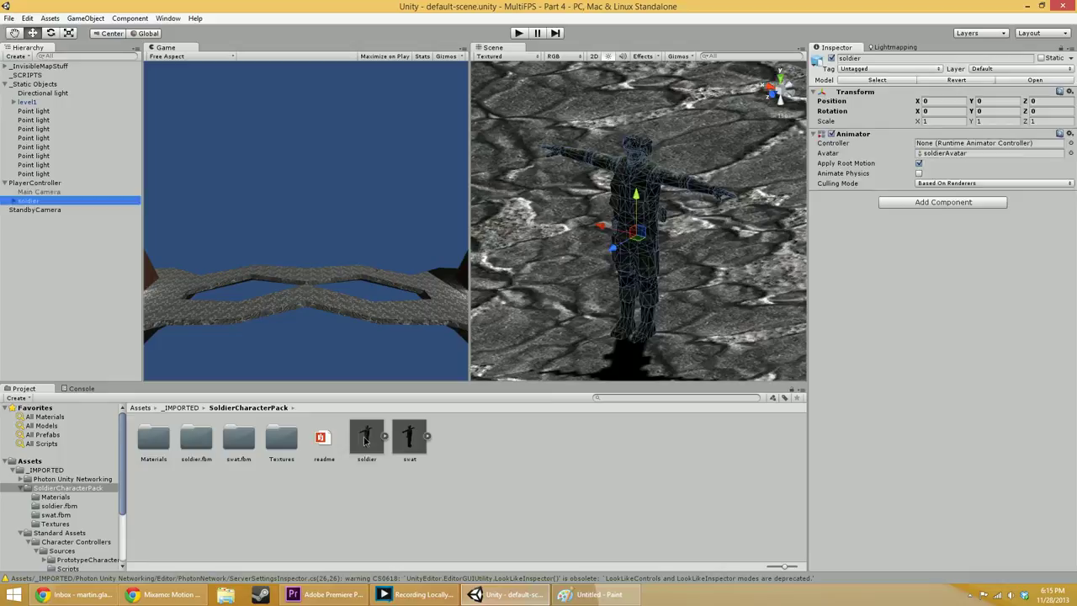
click(367, 437)
click(956, 100)
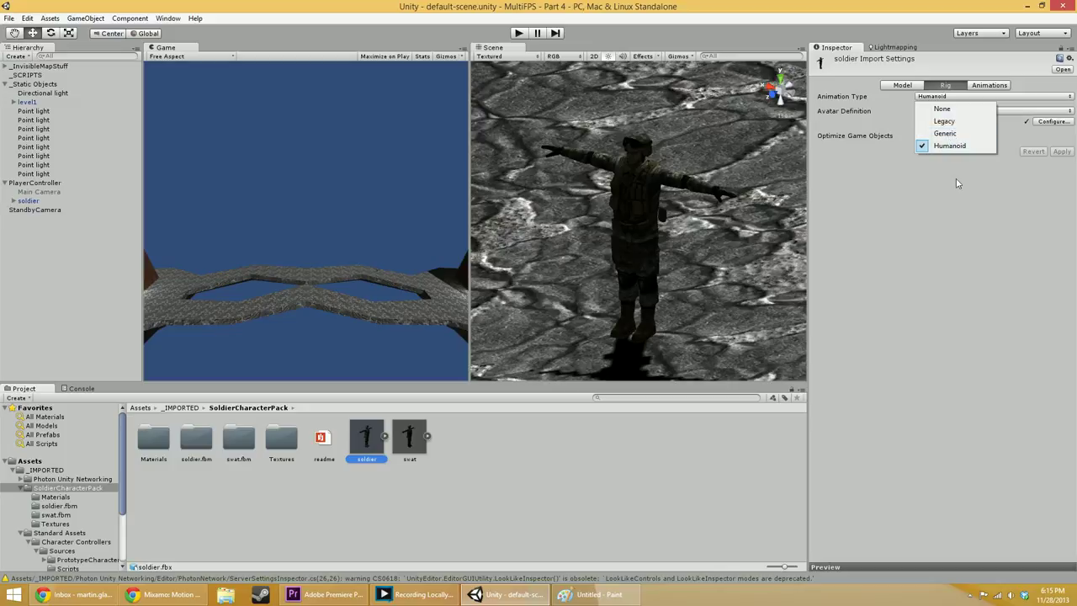
click(922, 240)
alt+drag(689, 265, 709, 249)
click(671, 236)
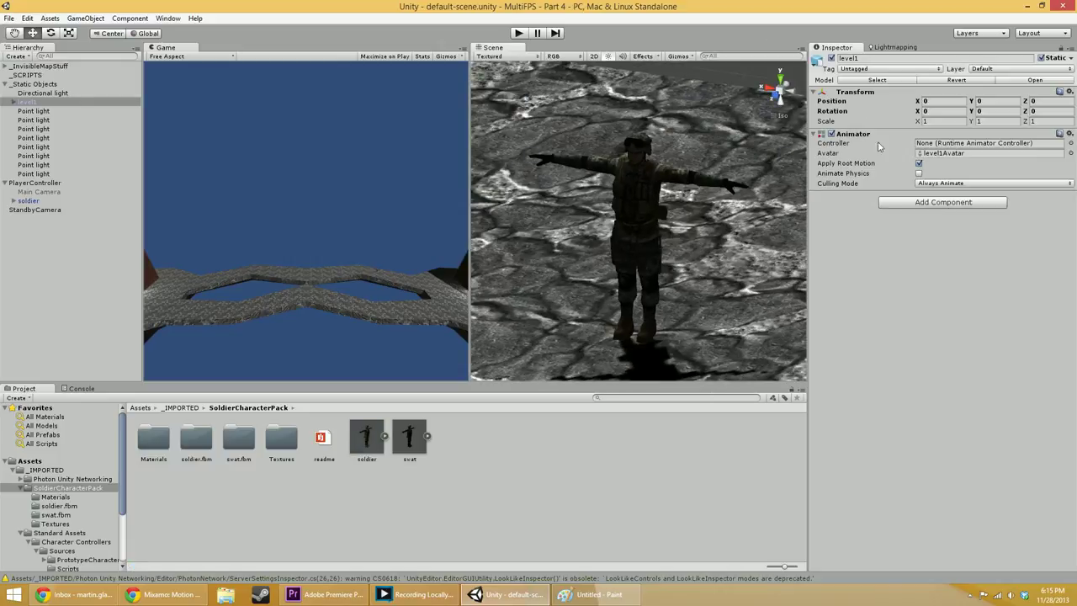
click(369, 436)
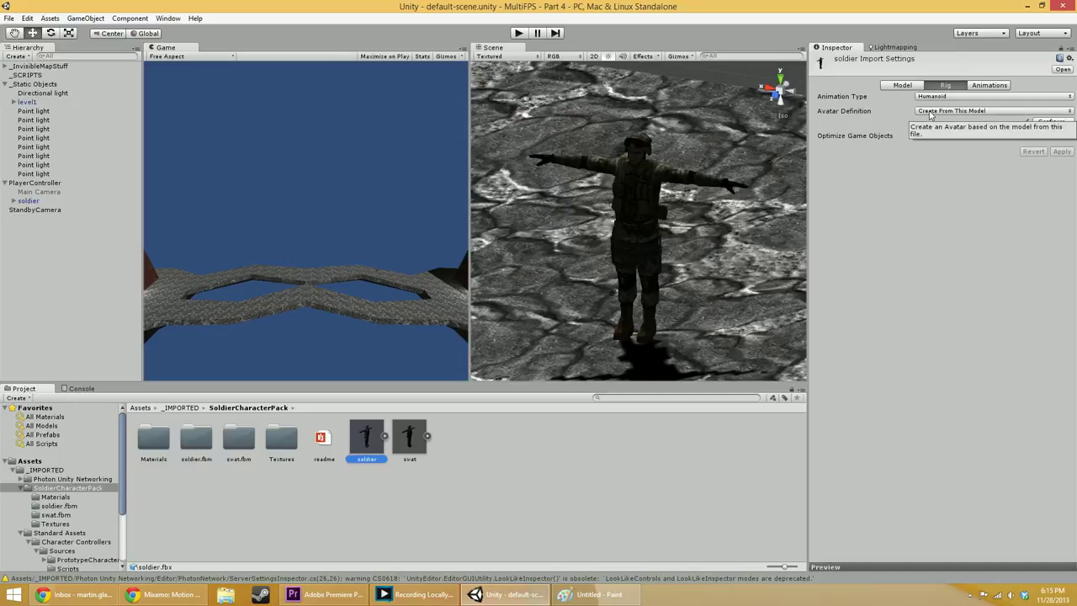
click(930, 112)
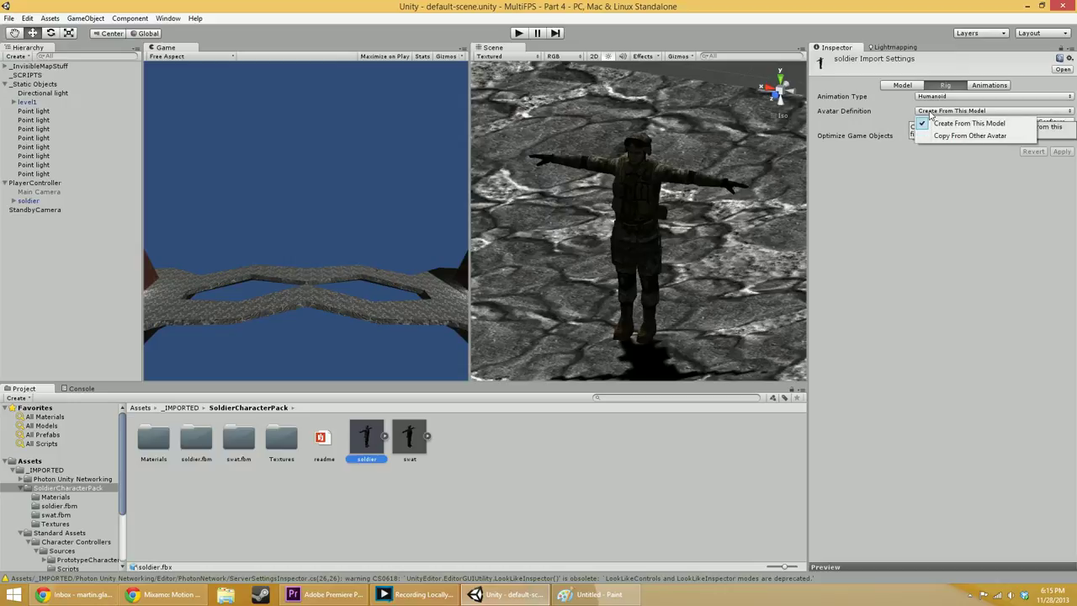
click(935, 227)
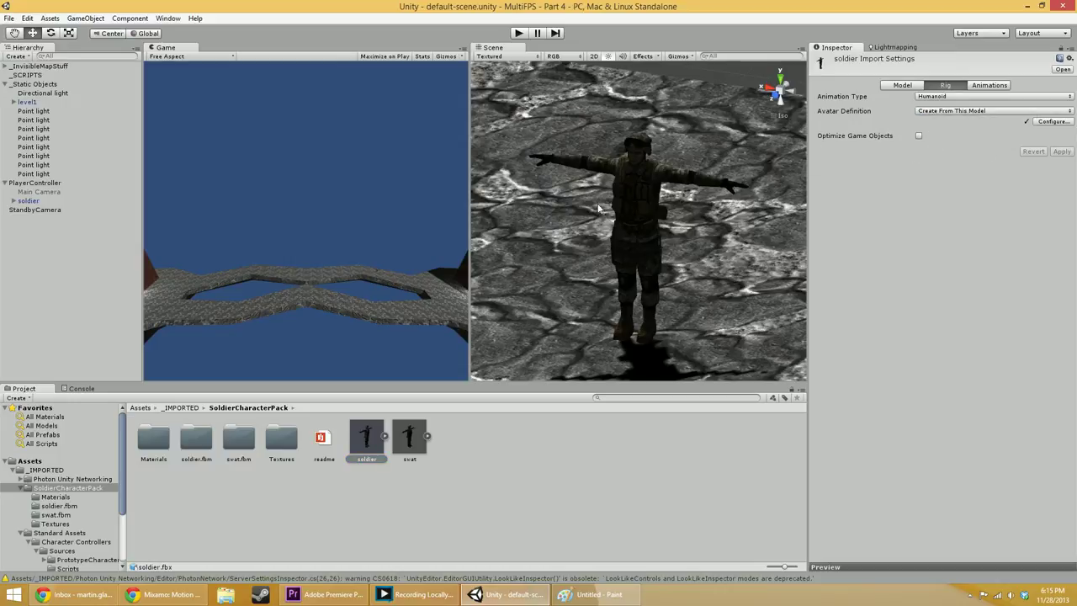
- Open soldierAvatar's bone mapping and orbit the Scene view to inspect the green-mapped skeleton
click(1051, 122)
alt+drag(579, 343, 758, 198)
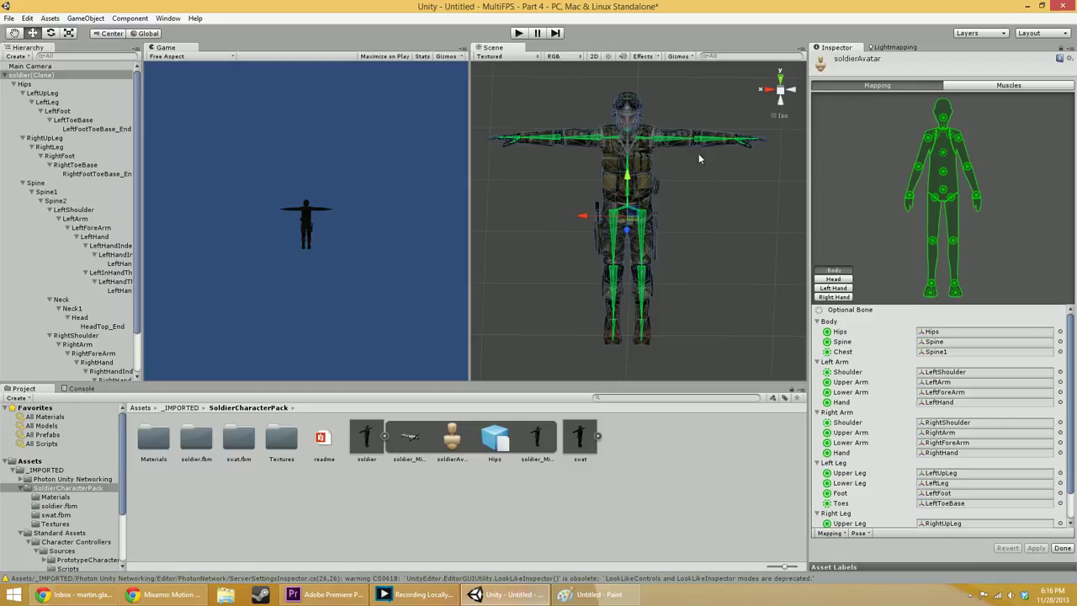
alt+drag(646, 280, 697, 317)
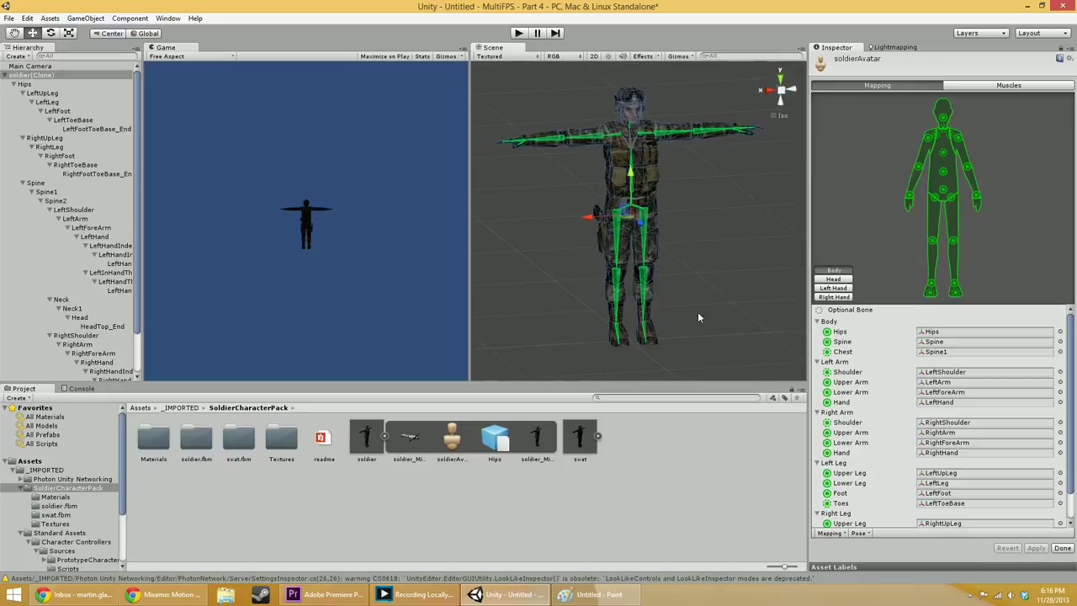
alt+drag(695, 216, 589, 177)
alt+drag(511, 155, 539, 221)
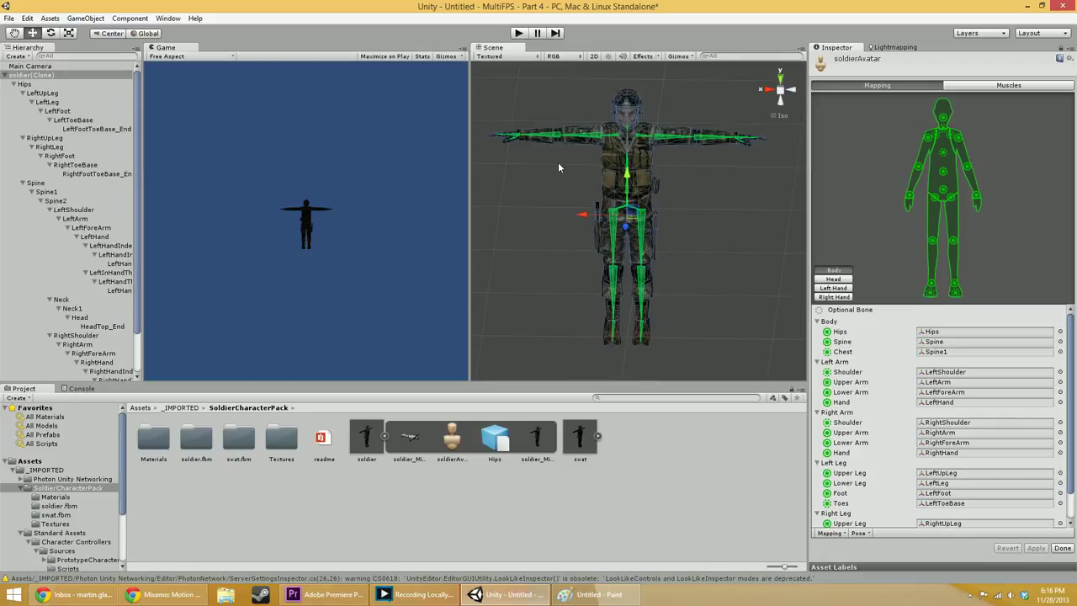
- Launch Blender 2.69 from the Start search and dismiss its splash screen
key(super)
text(blender)
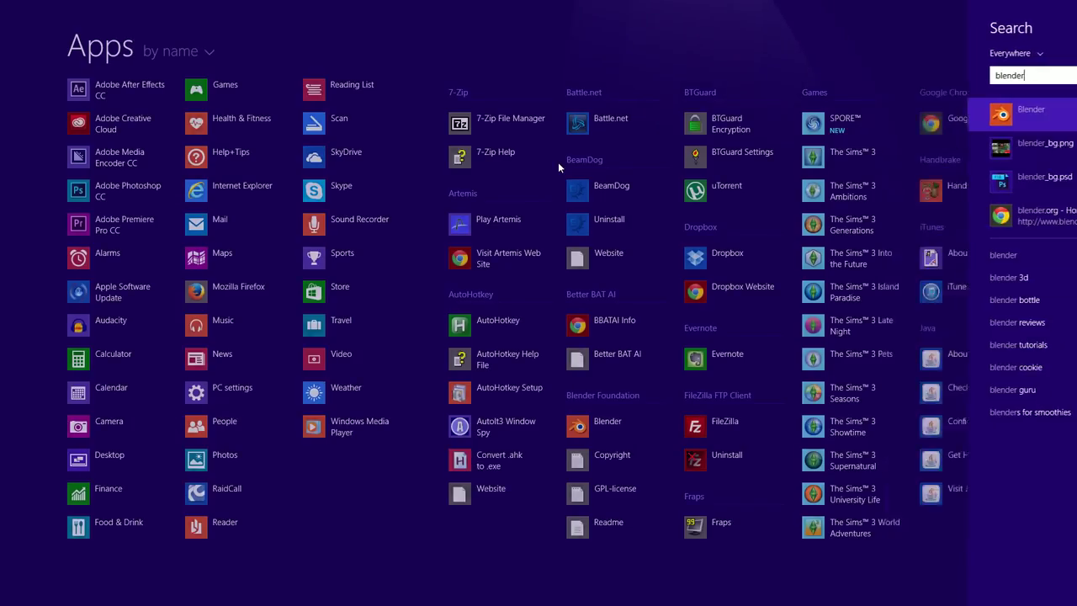
key(Return)
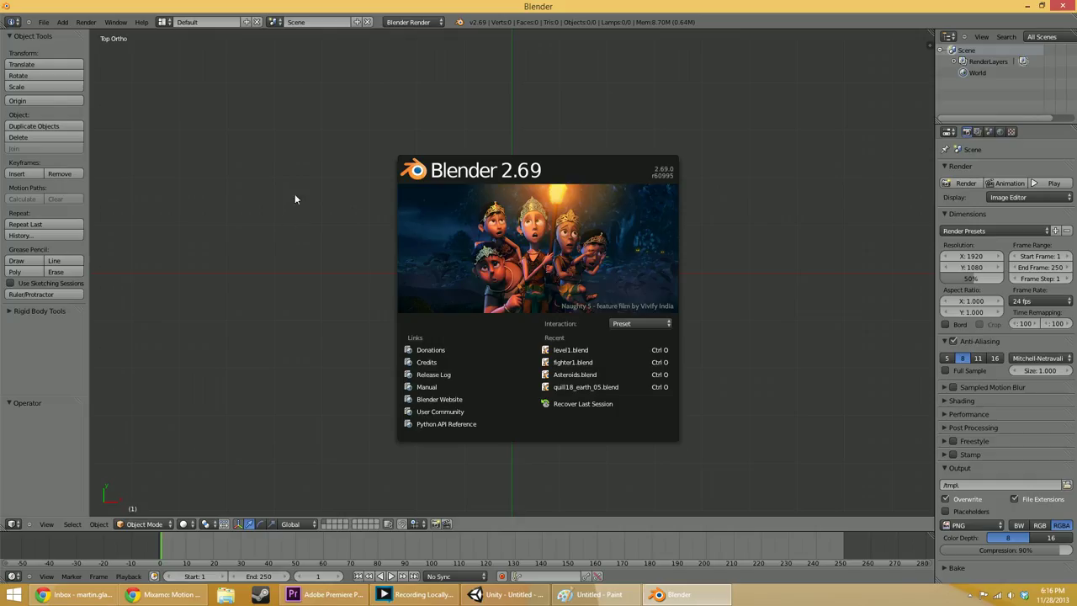
click(481, 210)
- Filter the User Preferences add-ons list by 'rig' to find Rigify, then close preferences
click(44, 23)
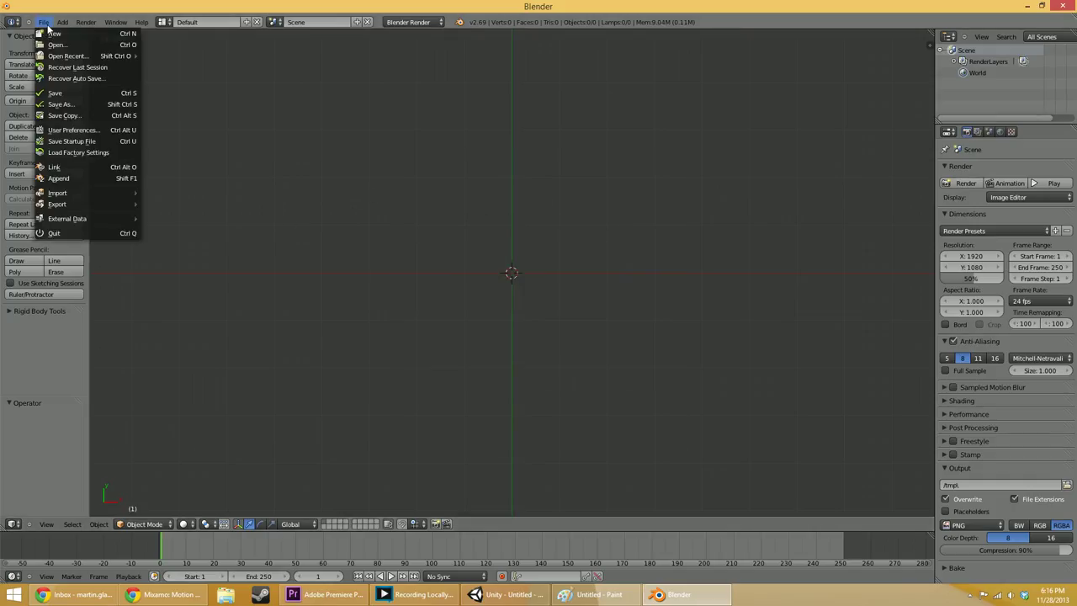
click(58, 131)
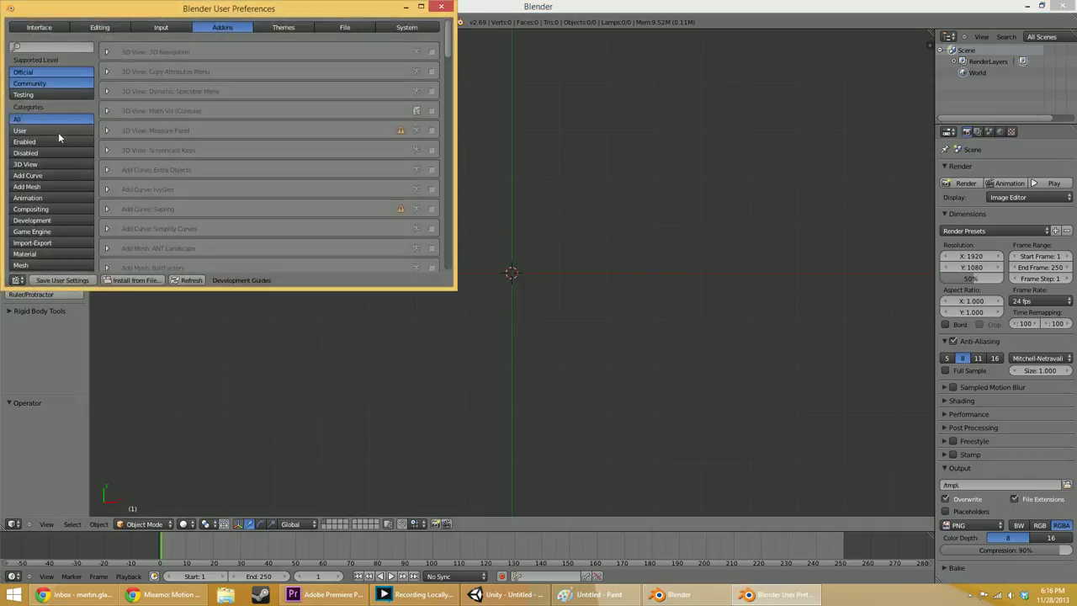
click(56, 48)
text(rig)
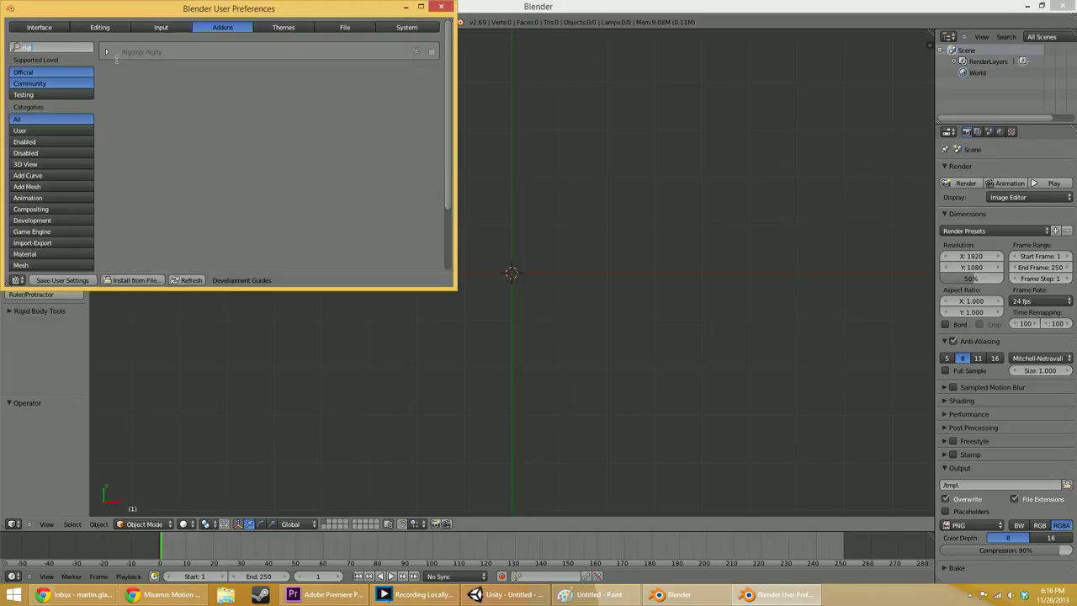
click(432, 53)
click(440, 7)
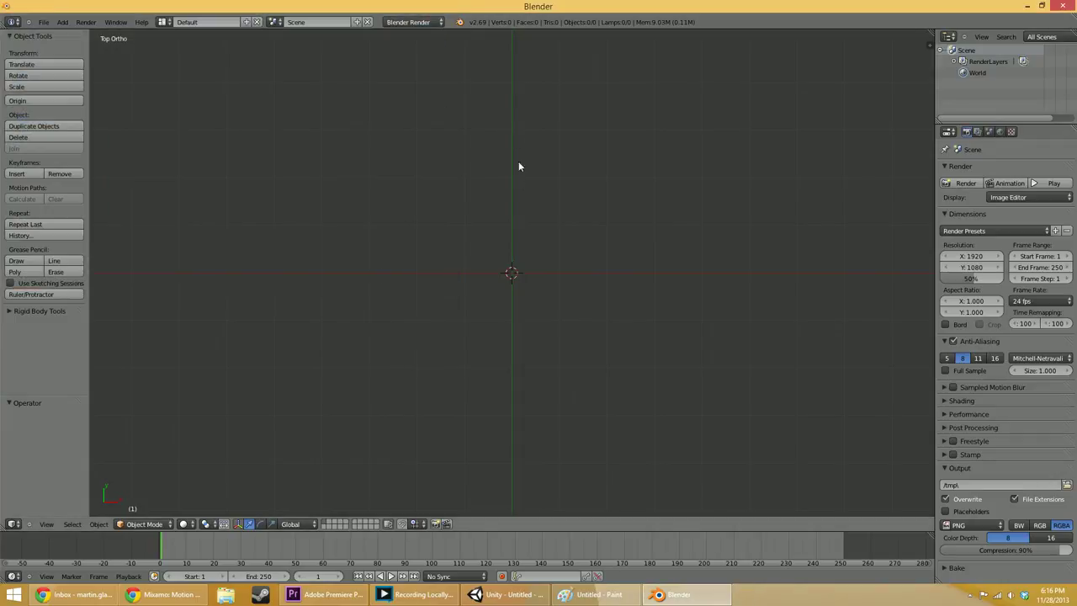
- Browse the Add menu's Mesh and Armature options without adding anything, then return to Unity
shift+middle_drag(519, 179, 508, 282)
key(shift+a)
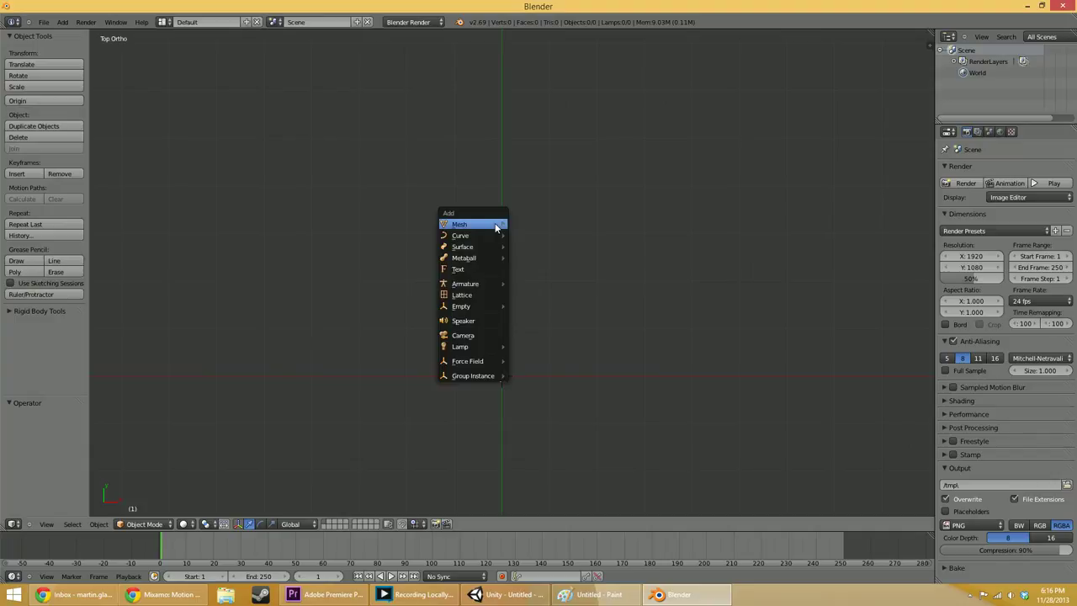
mouse_move(491, 229)
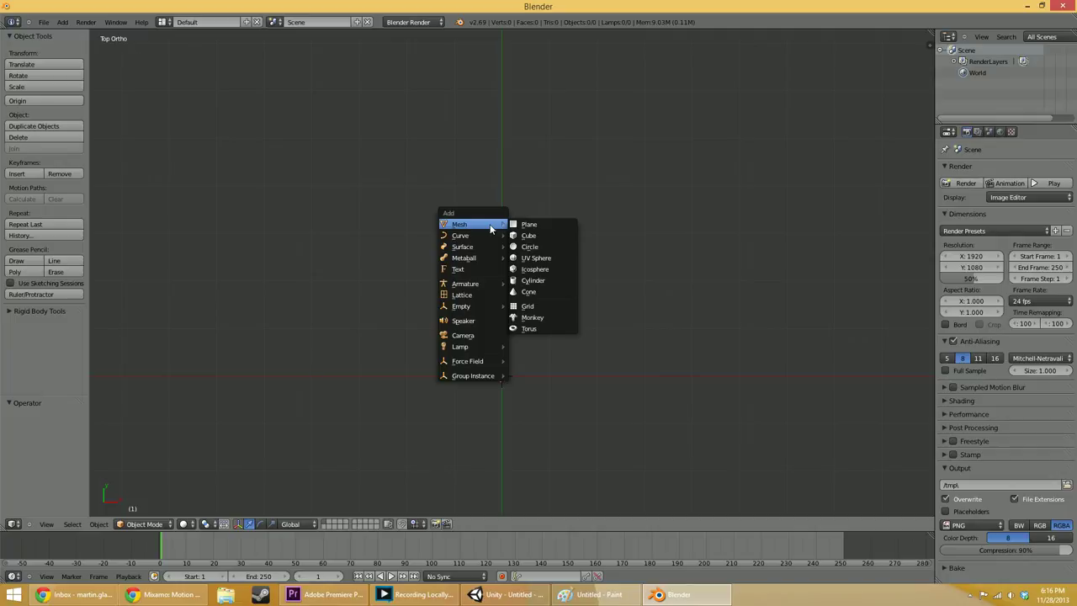
mouse_move(484, 284)
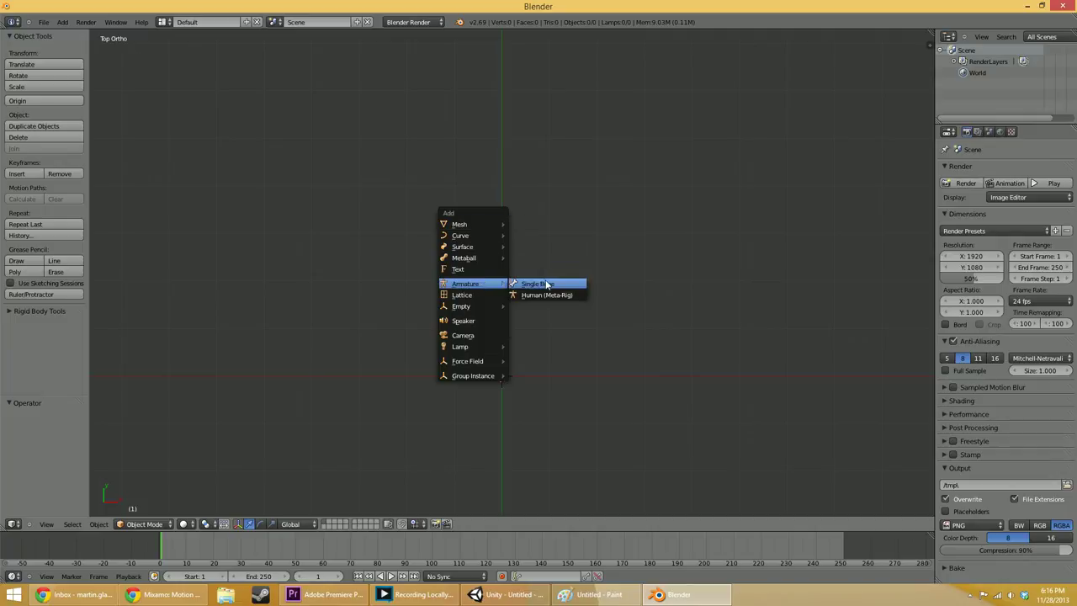
key(Escape)
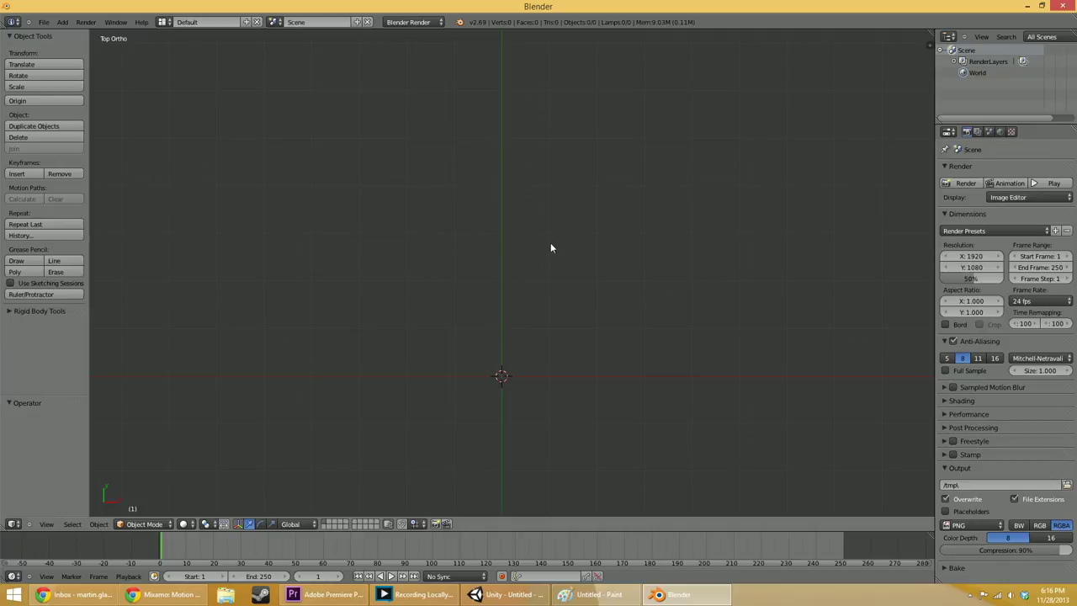
click(504, 593)
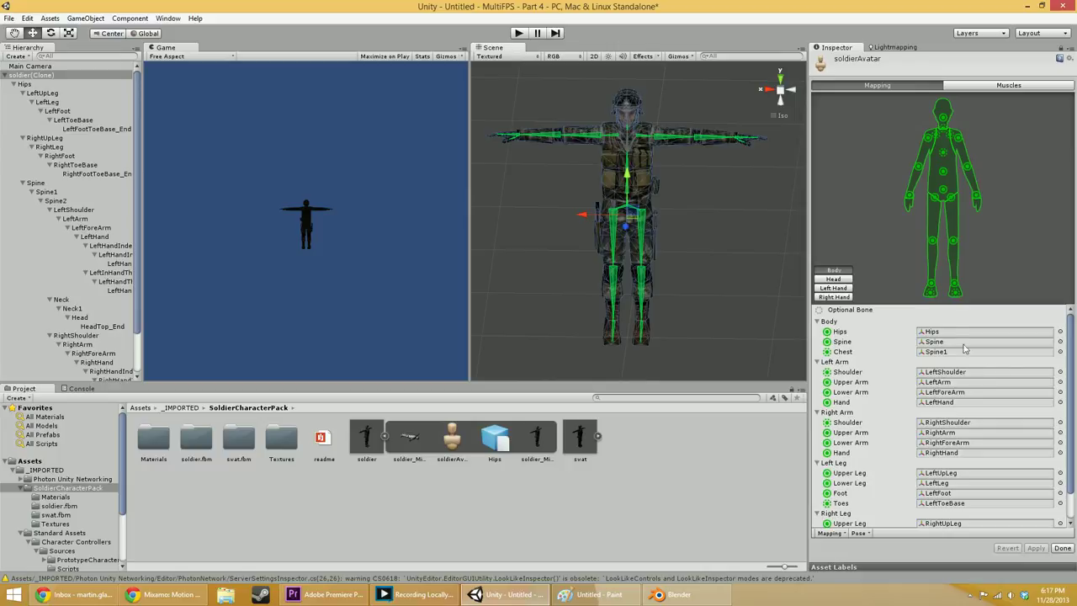
- Switch to Blender and add a Human (Meta-Rig) armature to the empty scene
key(alt+Tab)
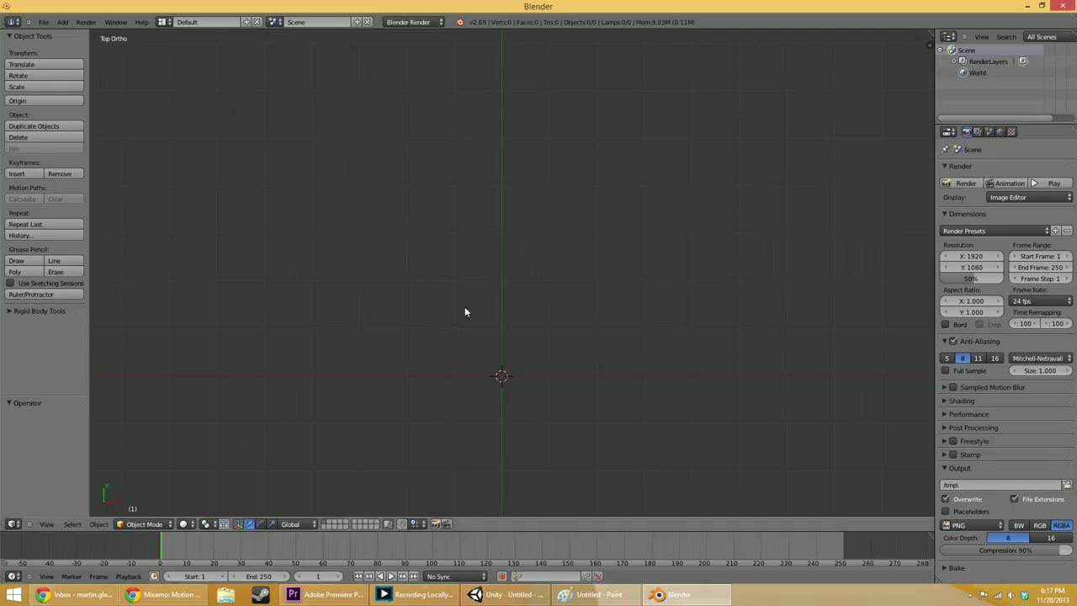
key(shift+a)
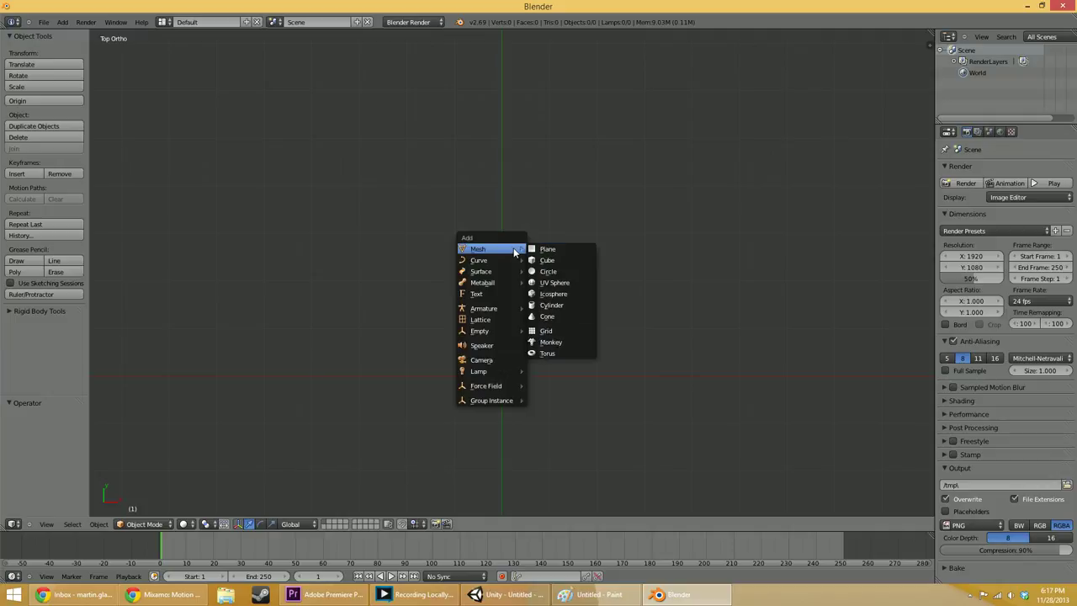
mouse_move(496, 307)
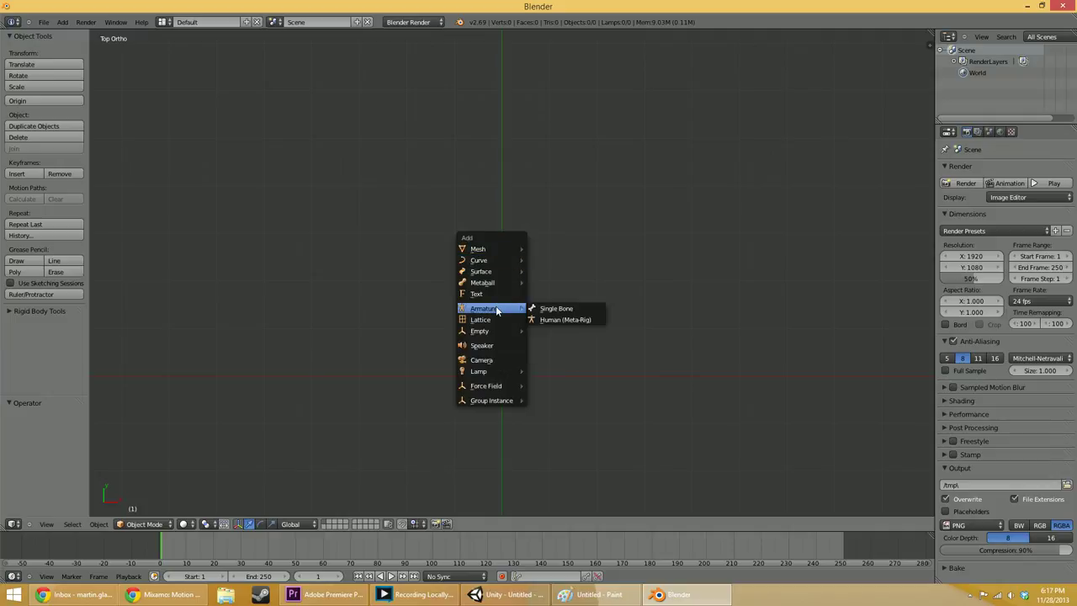
click(566, 320)
- Orbit the view around the new meta-rig through side and three-quarter angles back to front
key(KP_1)
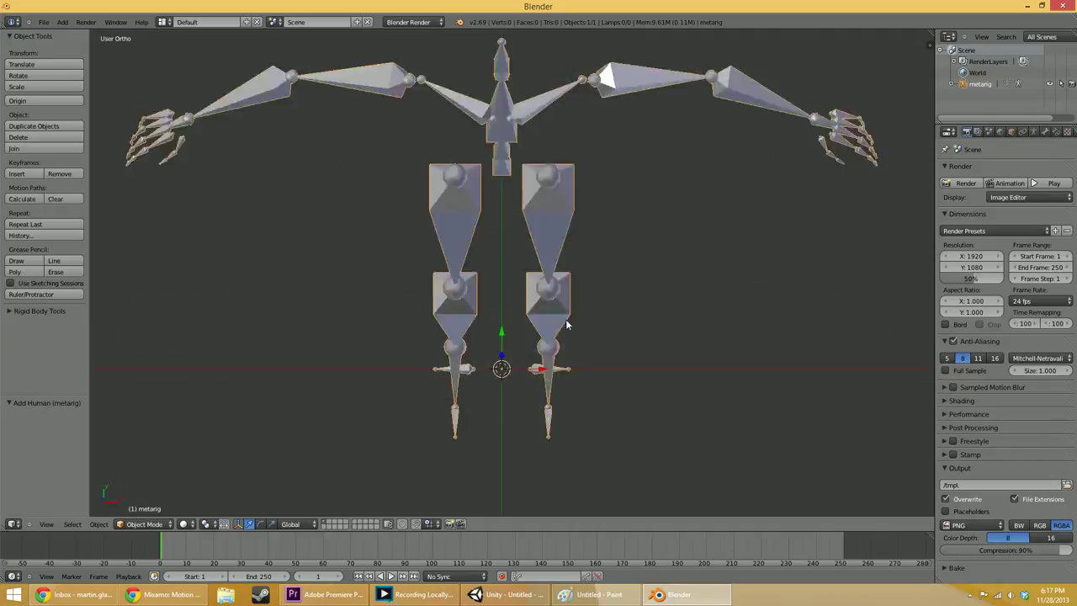
scroll(538, 327, down, 3)
middle_drag(660, 320, 698, 345)
middle_drag(686, 282, 632, 306)
middle_drag(467, 283, 495, 215)
middle_drag(465, 261, 577, 288)
middle_drag(519, 226, 458, 253)
middle_drag(623, 271, 531, 268)
- In Edit Mode, lower the spine, neck, head and arm bones along the Z axis
key(Tab)
key(a)
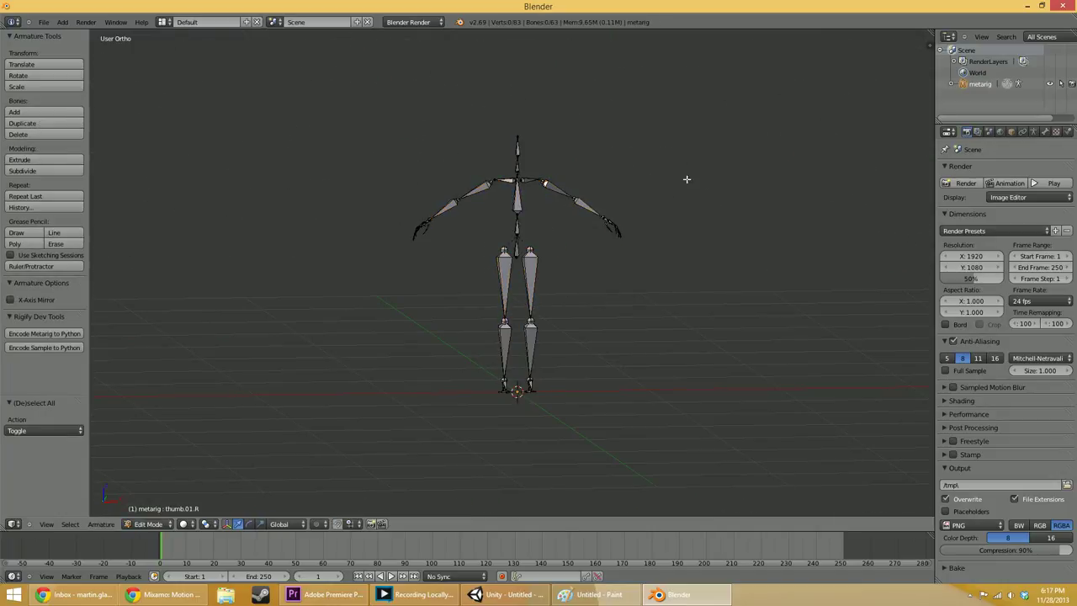
drag(676, 115, 360, 268)
key(g)
key(z)
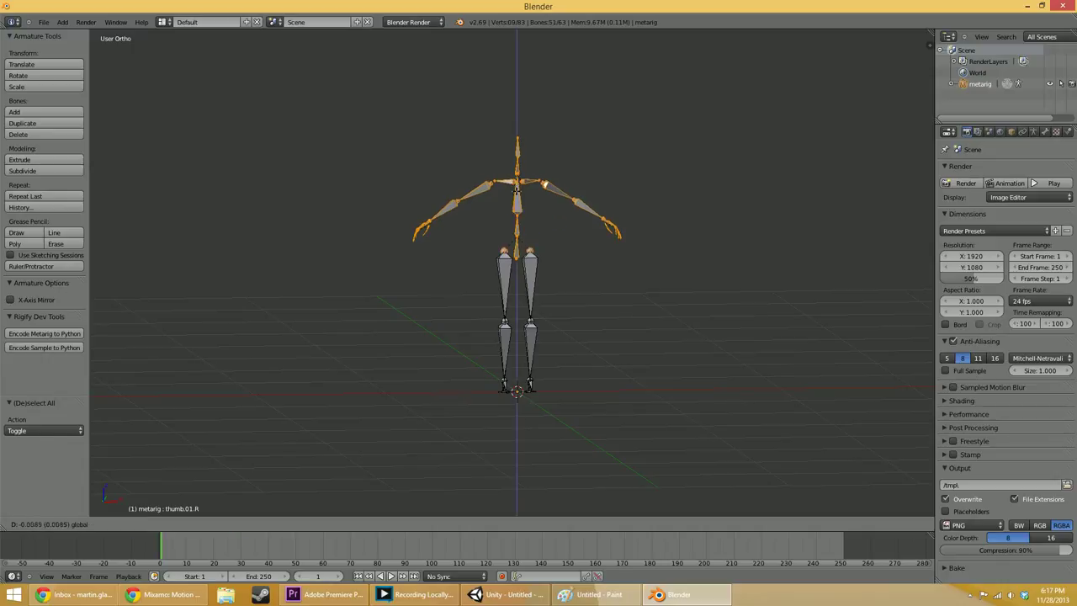
click(552, 219)
- Box-select the right arm bones, then just the thumb bone
key(a)
key(b)
drag(688, 163, 539, 271)
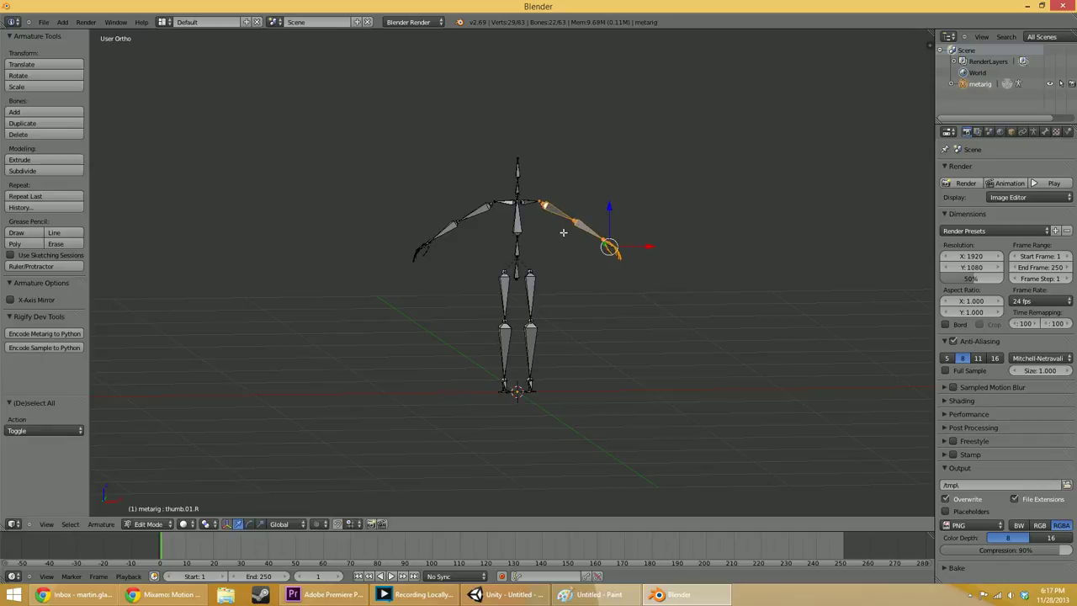
key(a)
key(b)
drag(653, 204, 578, 271)
- Try moving the thumb bone, then leave Edit Mode for the armature
key(g)
key(Escape)
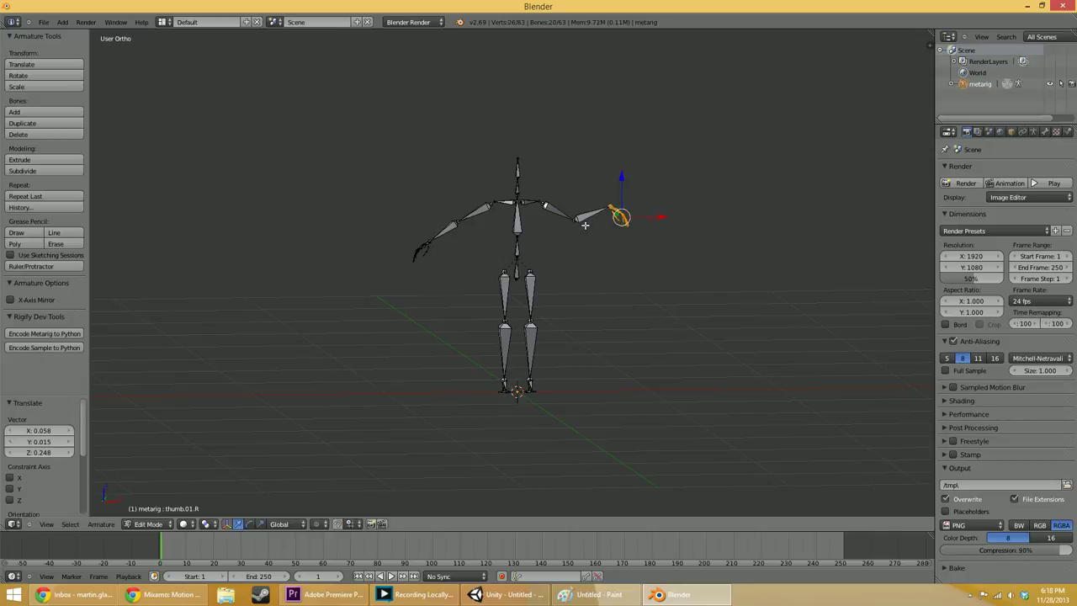
key(g)
middle_drag(661, 288, 632, 285)
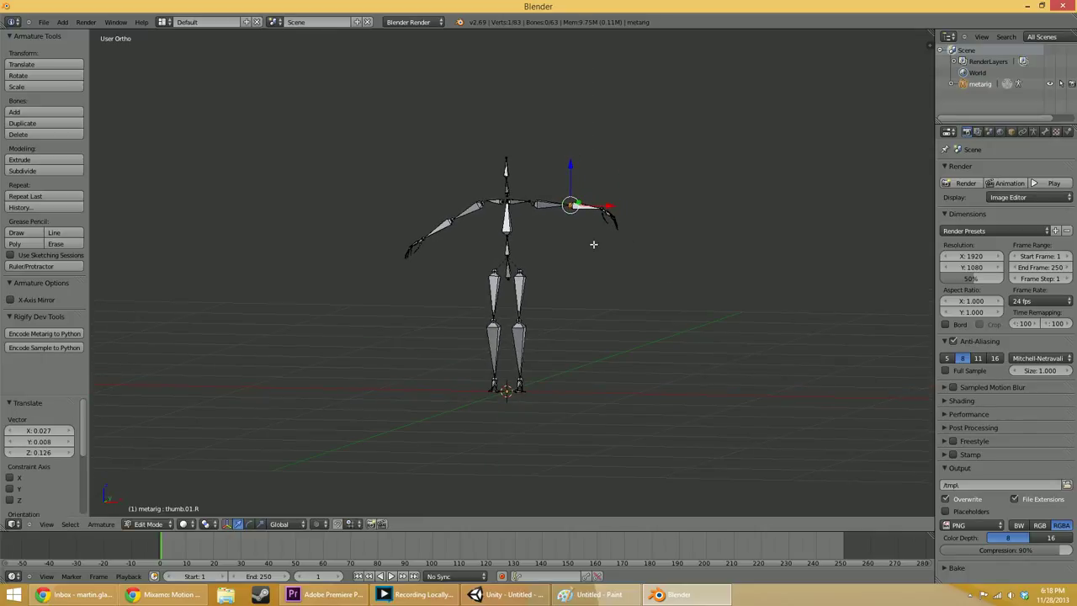
middle_drag(593, 244, 588, 240)
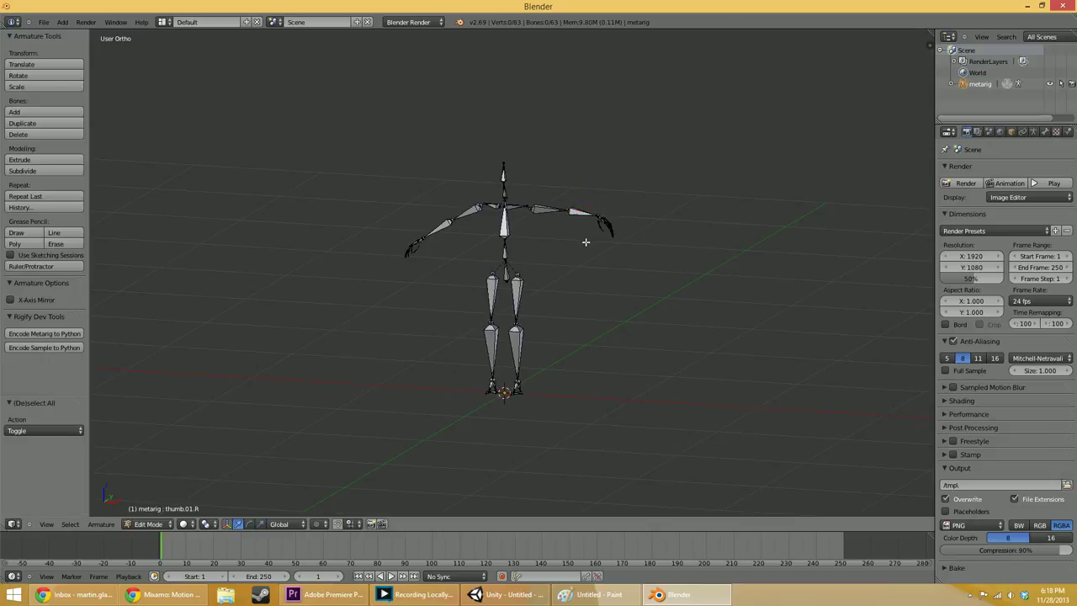
key(Tab)
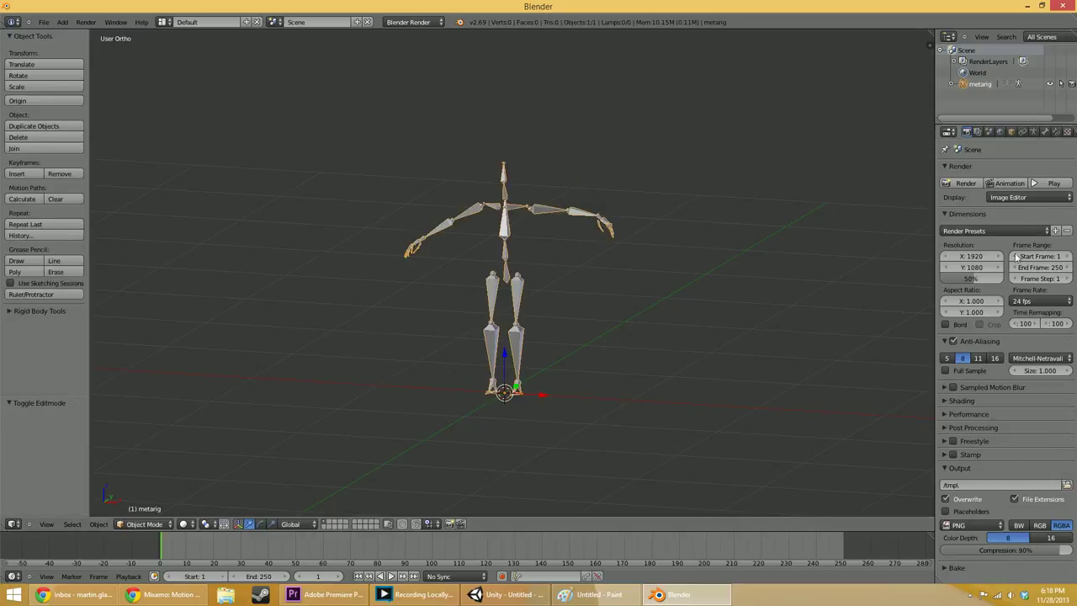
- Show the metarig's Armature data settings, then enable Auto Run Python Scripts in File preferences
click(1034, 132)
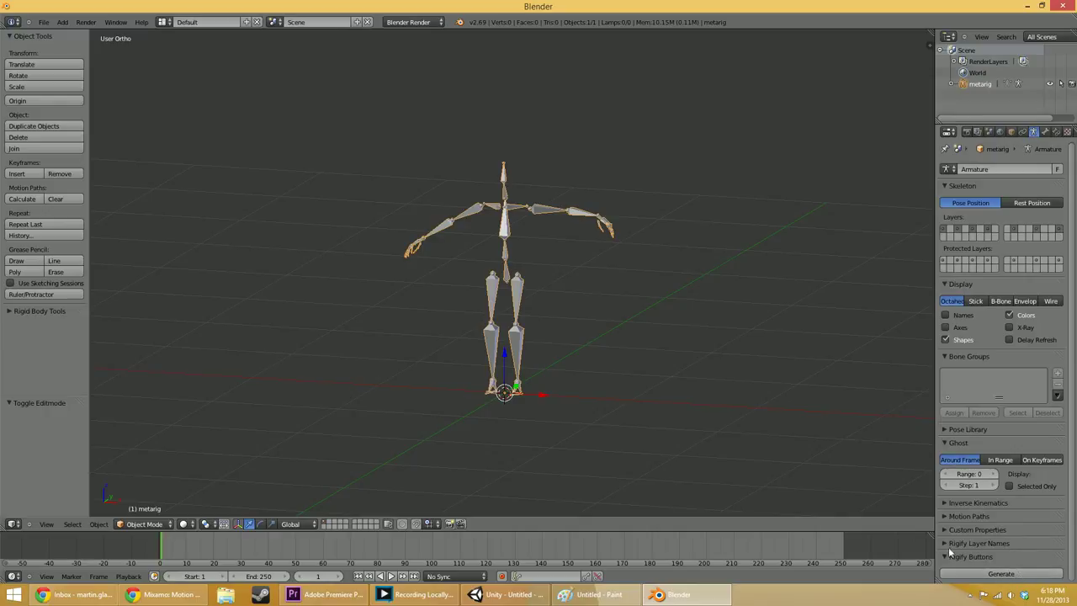
middle_drag(638, 468, 603, 438)
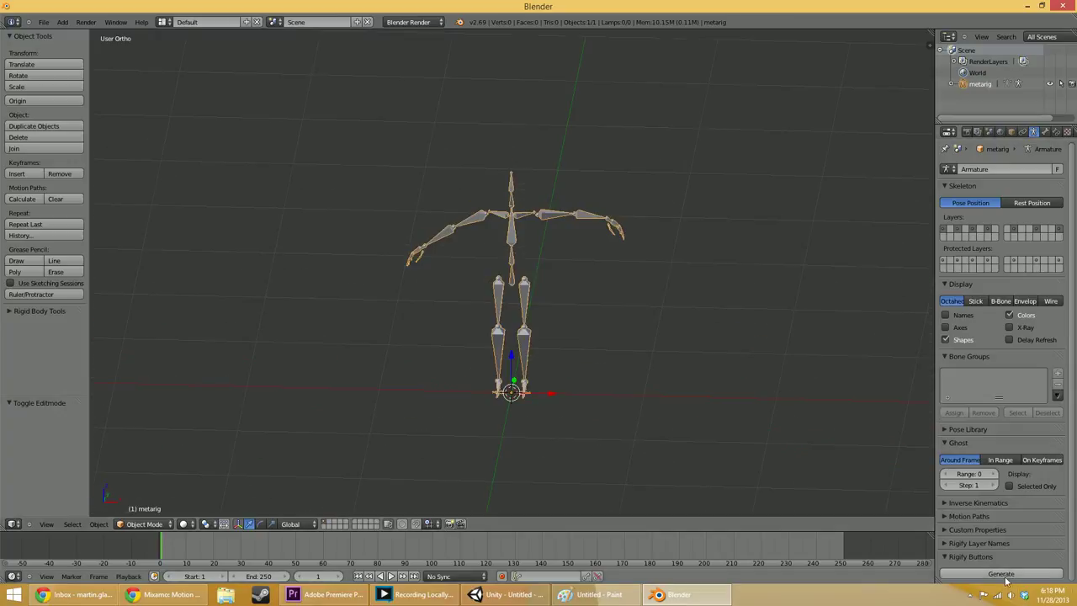
click(44, 21)
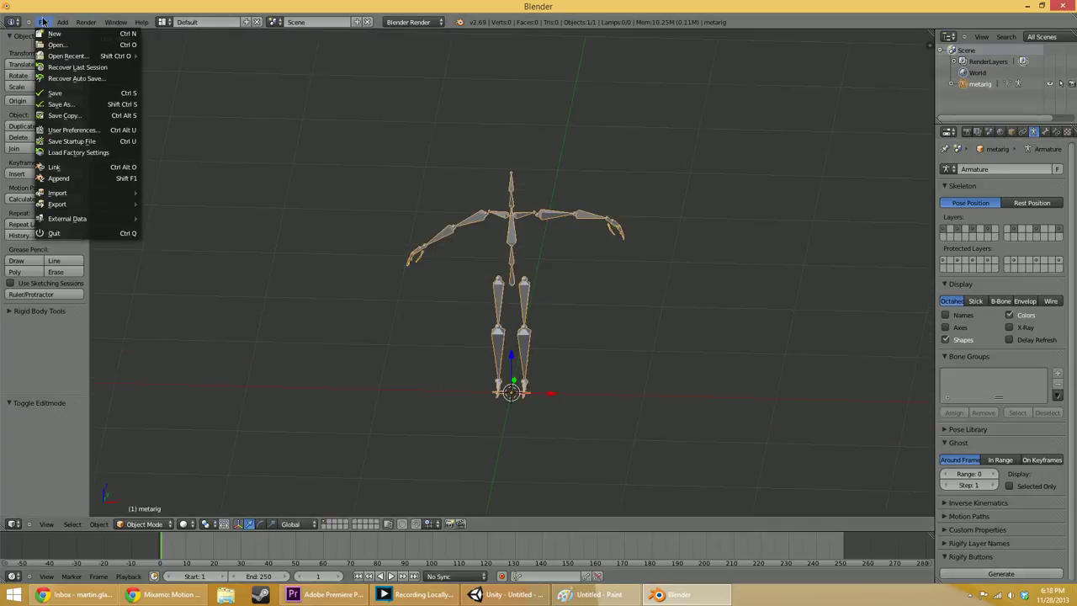
click(68, 128)
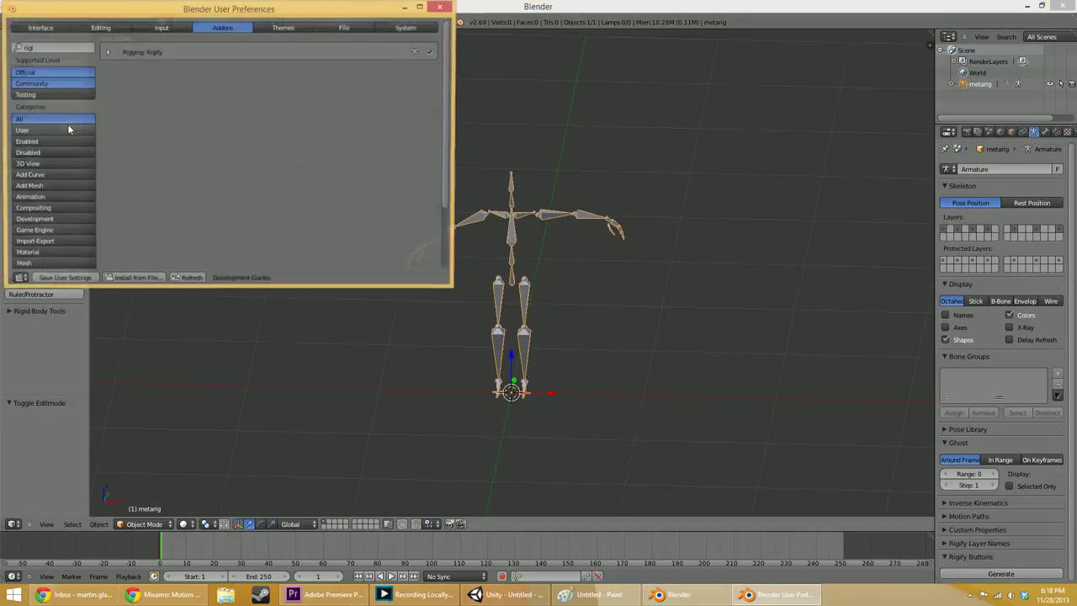
click(368, 27)
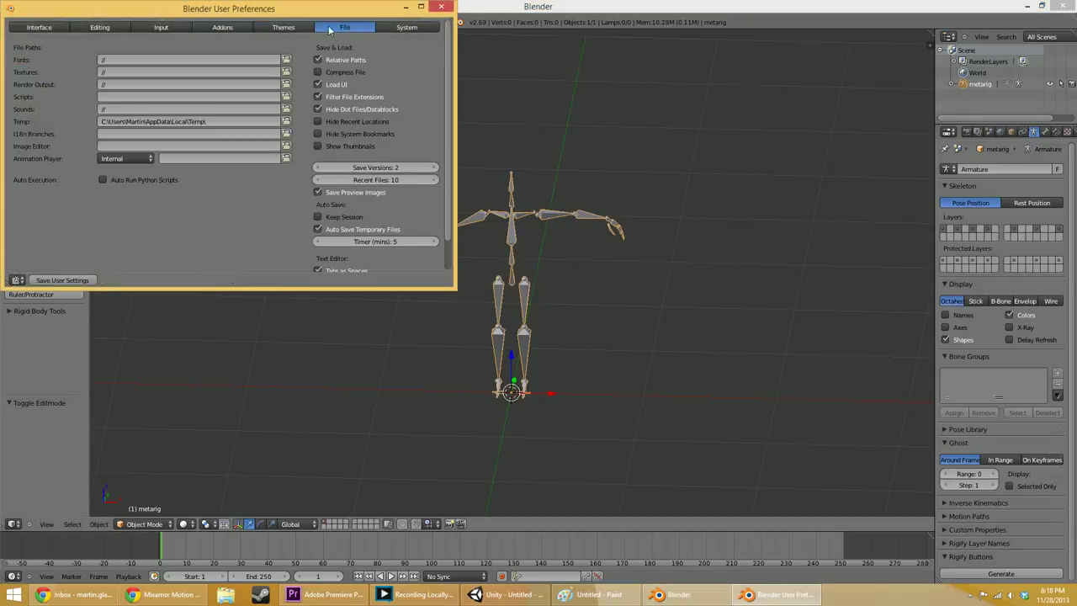
click(104, 180)
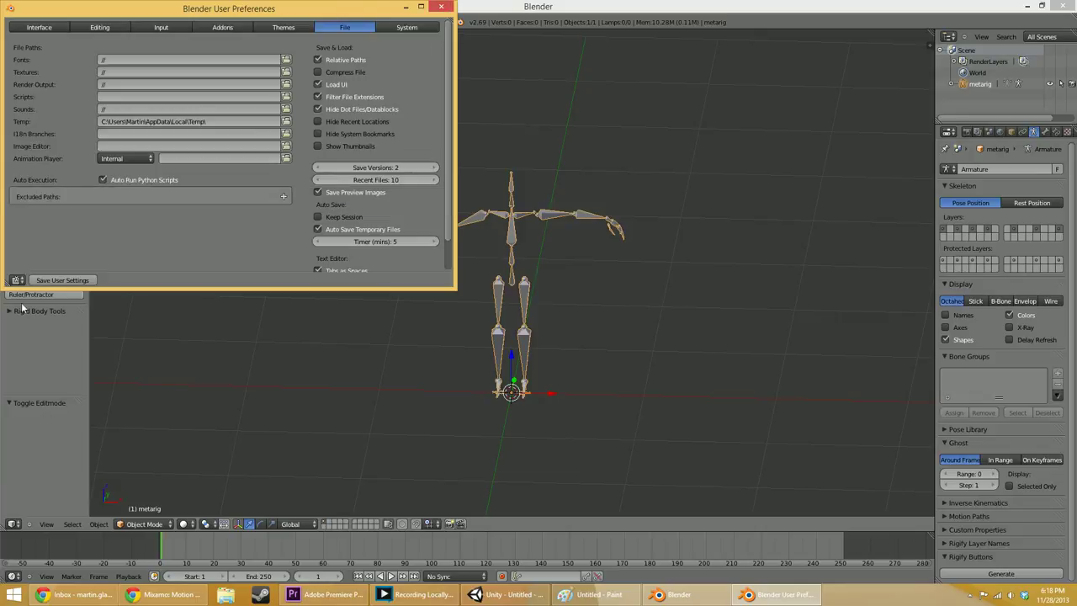
click(440, 8)
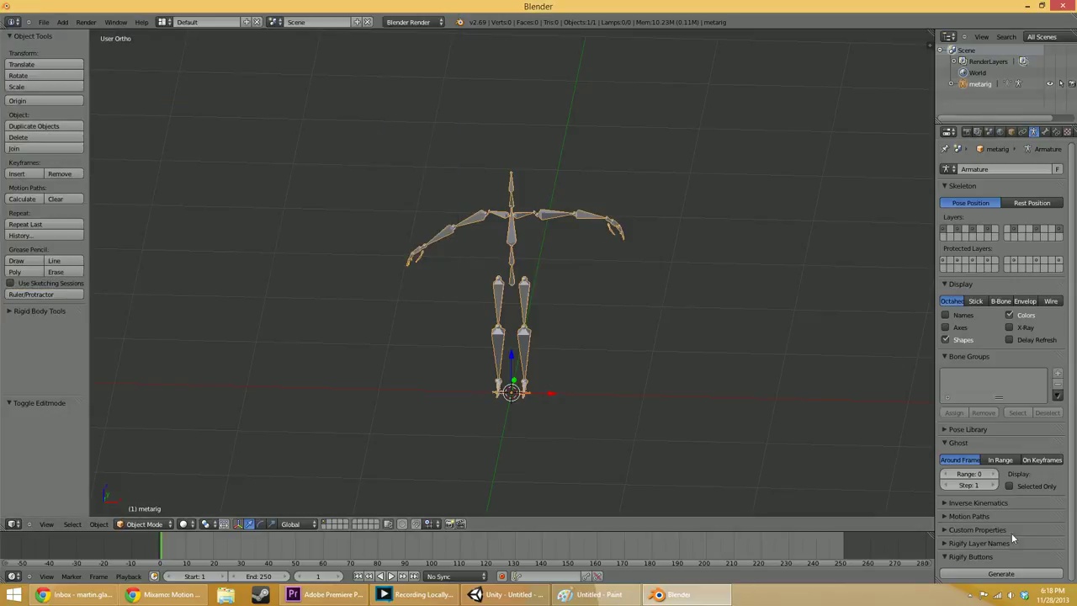
- Generate the Rigify rig from the metarig and enlarge the Outliner to inspect it
click(1006, 575)
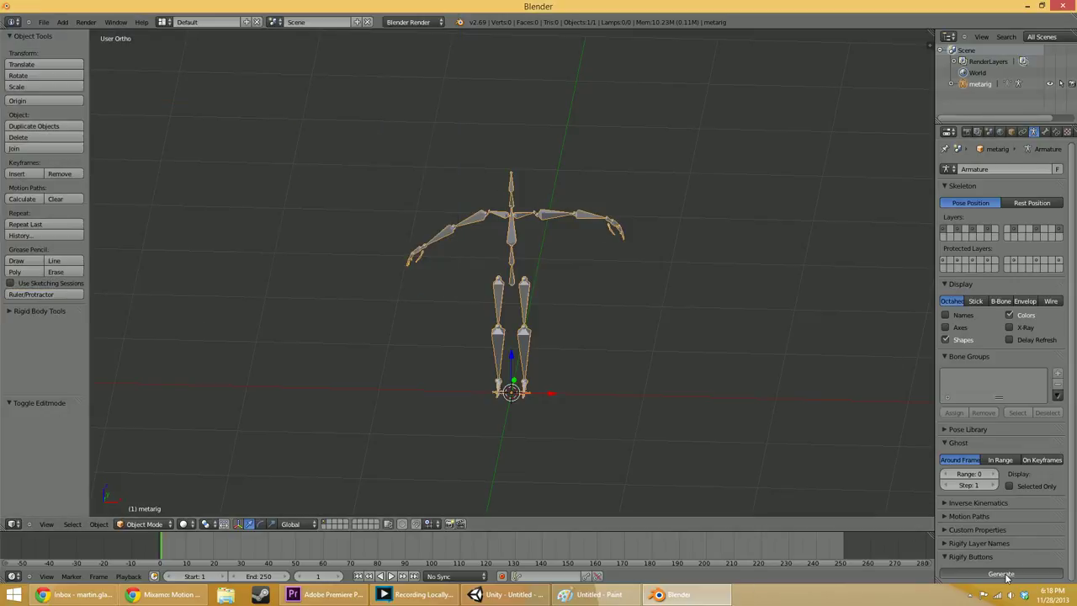
middle_drag(642, 312, 550, 305)
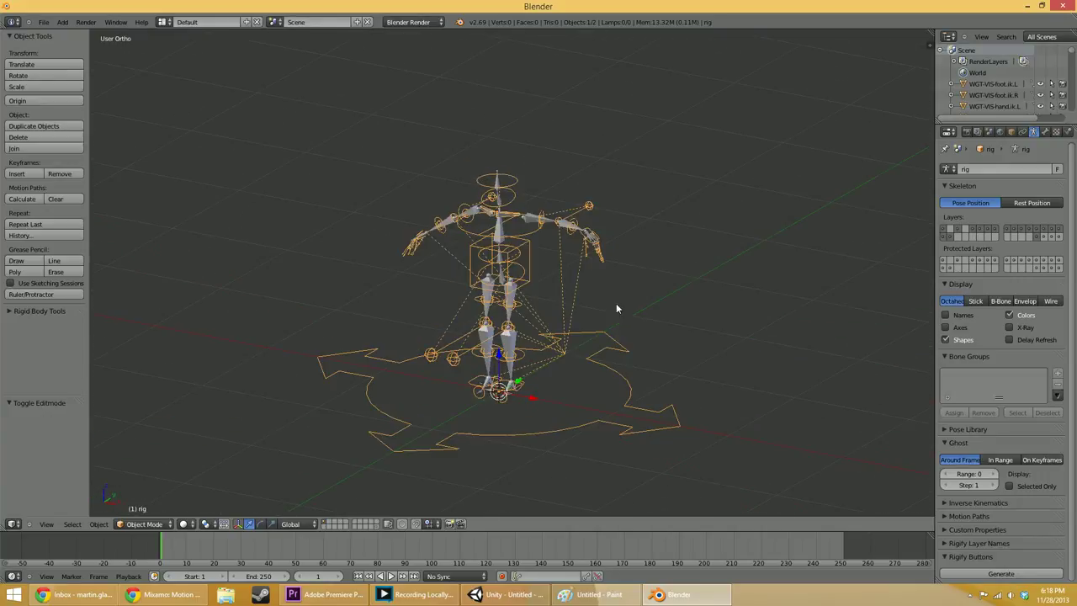
drag(953, 122, 967, 458)
scroll(975, 364, down, 10)
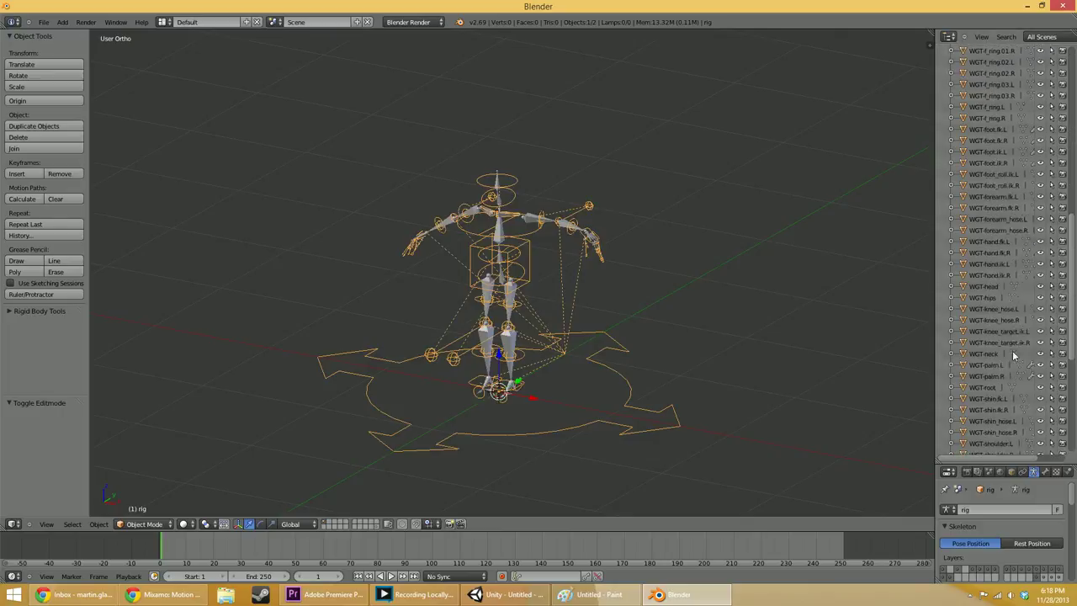
drag(1073, 315, 1072, 450)
- Move the metarig along X beside the generated rig, then delete it
click(976, 438)
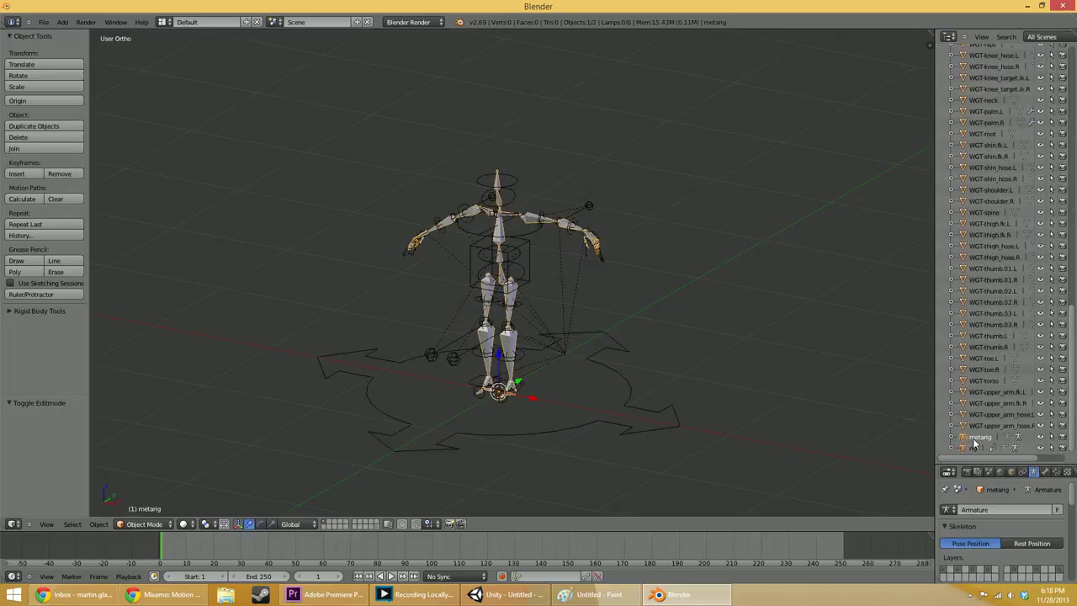
middle_drag(693, 372, 699, 365)
key(g)
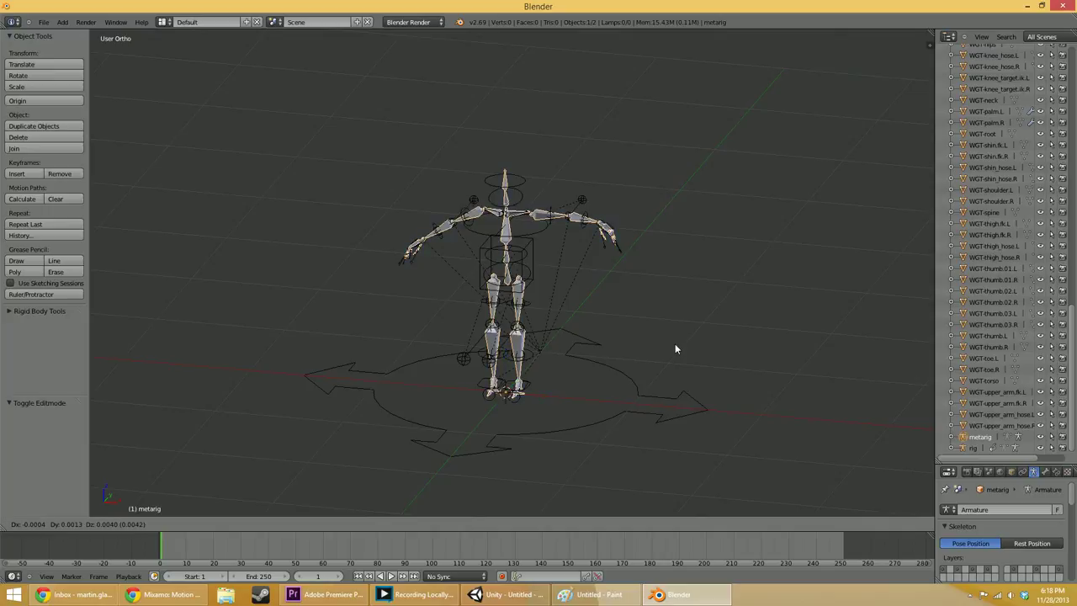
key(x)
click(874, 359)
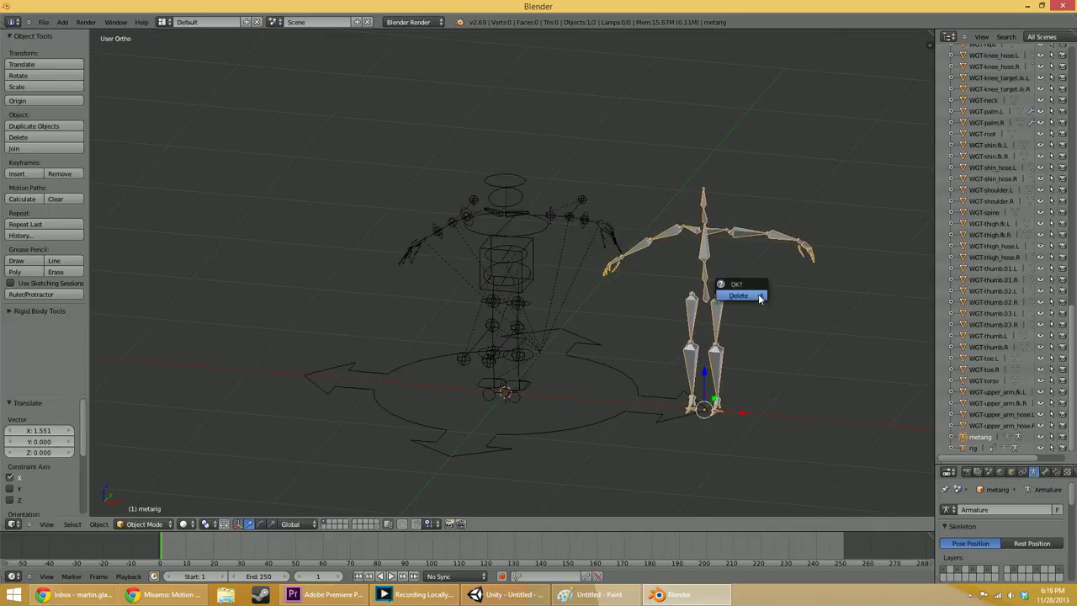
click(740, 295)
- Orbit around the generated rig, then undo back to just the metarig
right_click(519, 196)
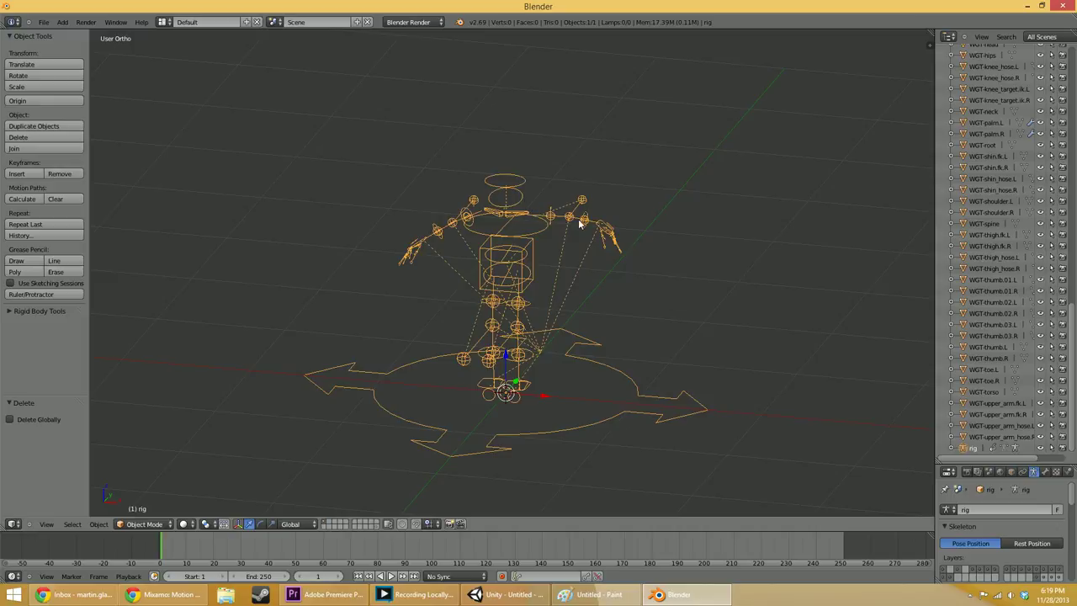
middle_drag(579, 222, 549, 260)
scroll(549, 261, down, 5)
middle_drag(572, 298, 388, 300)
scroll(504, 323, up, 4)
middle_drag(505, 323, 437, 353)
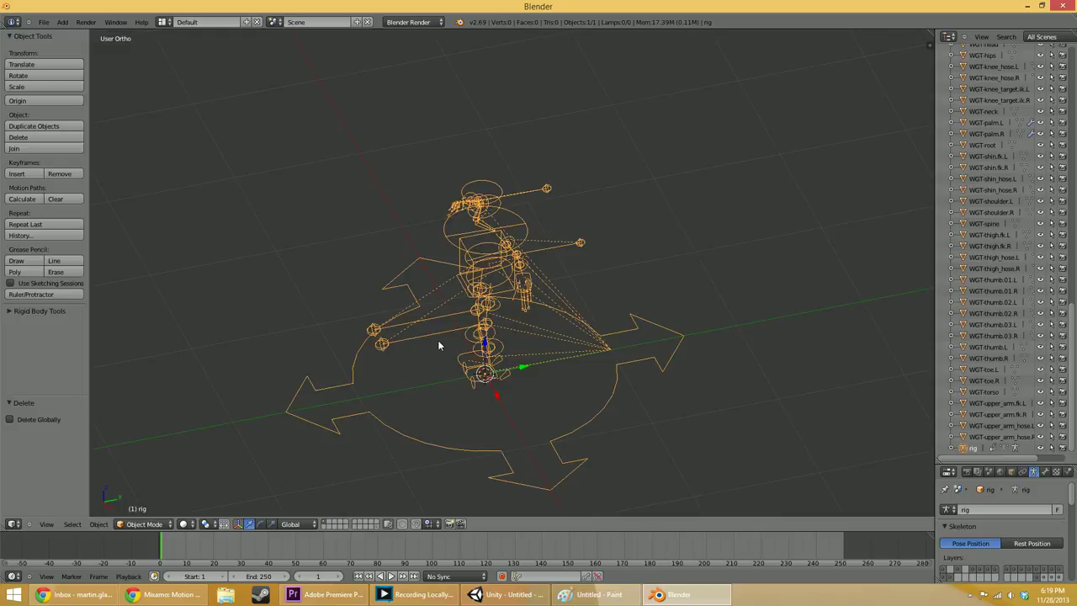
middle_drag(437, 339, 553, 172)
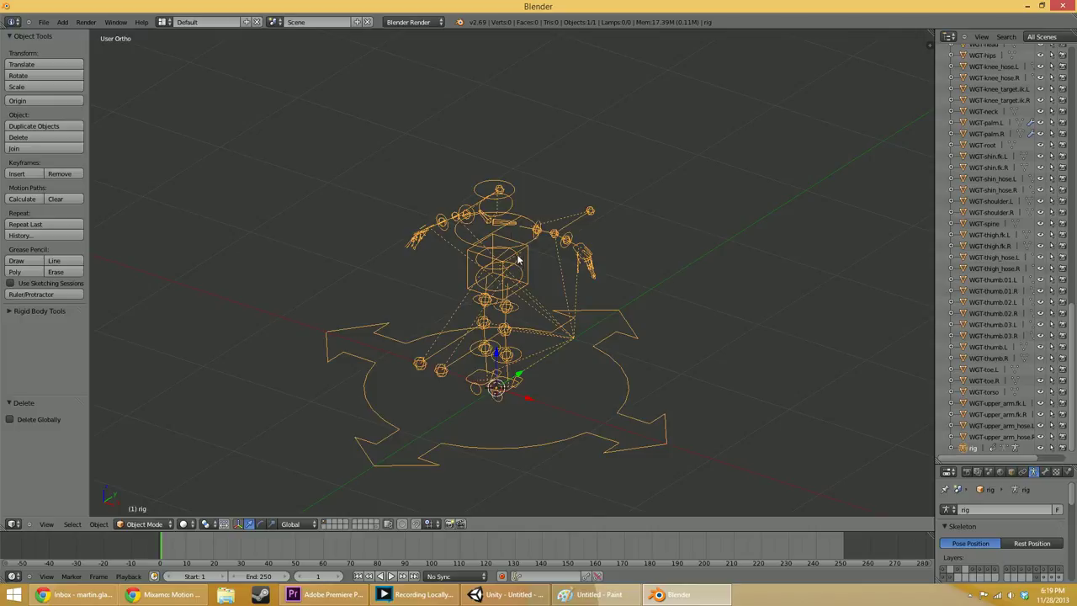
key(ctrl+z)
key(ctrl+z)
key(ctrl+z)
key(ctrl+z)
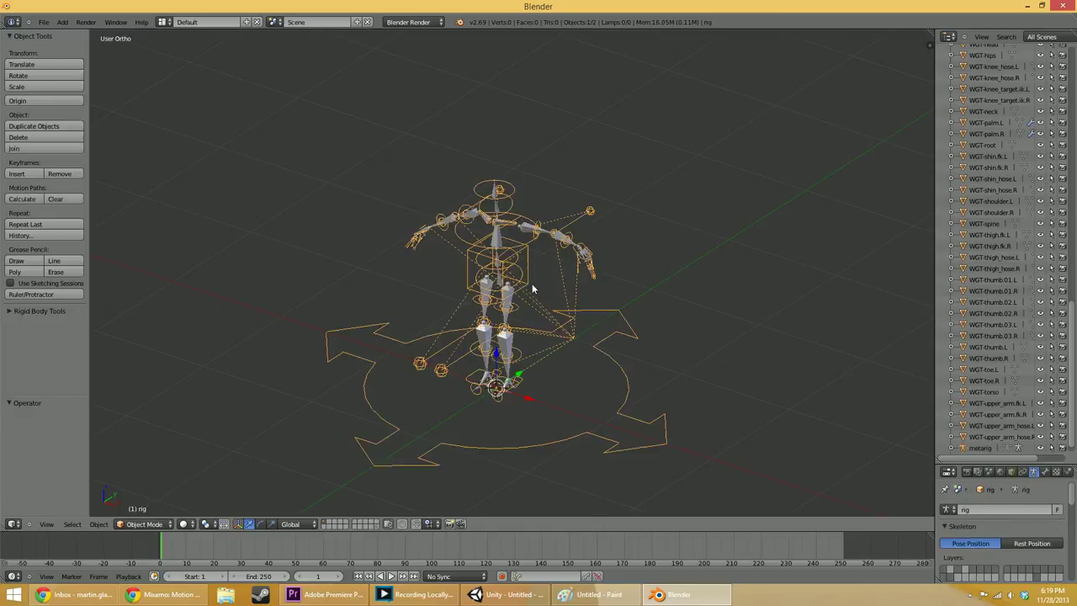
middle_drag(532, 288, 543, 254)
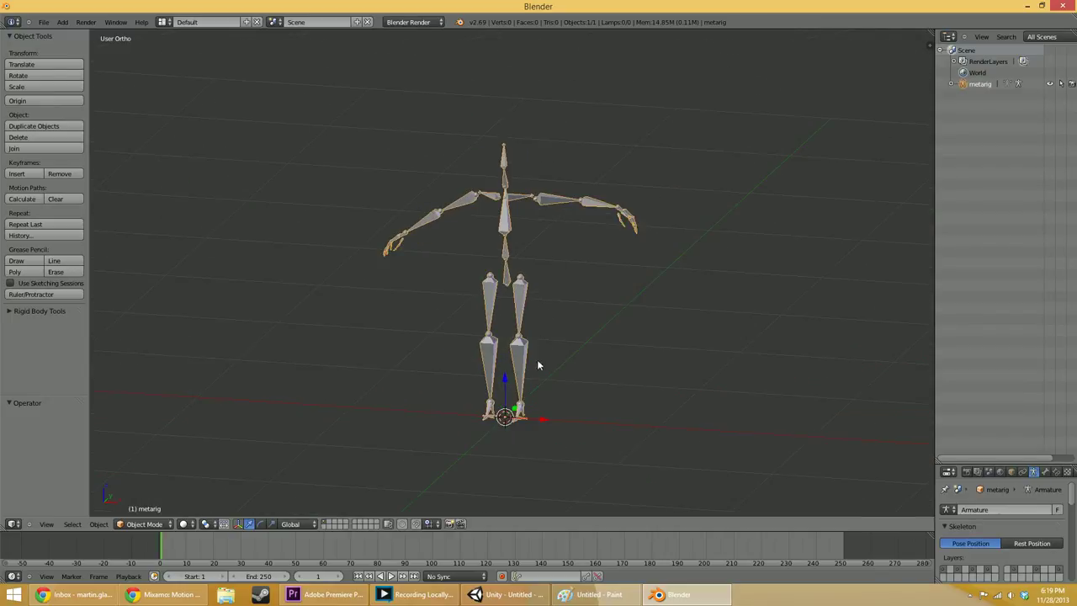
- Test-move a leg bone in Edit Mode, cancel it, and switch the metarig to Pose Mode
key(KP_3)
key(Tab)
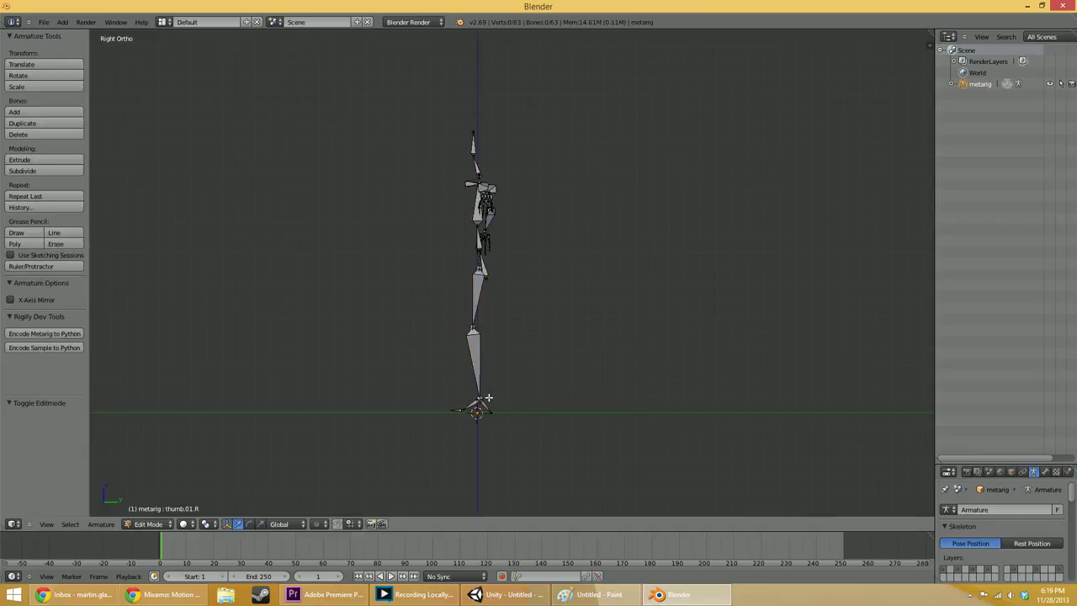
key(g)
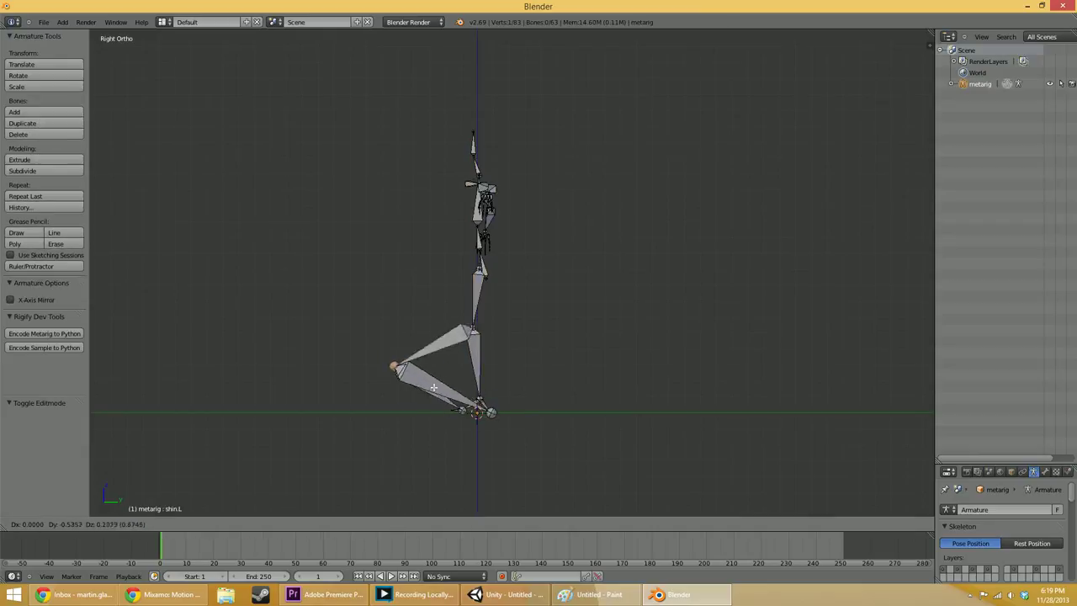
key(Escape)
key(Tab)
key(ctrl+Tab)
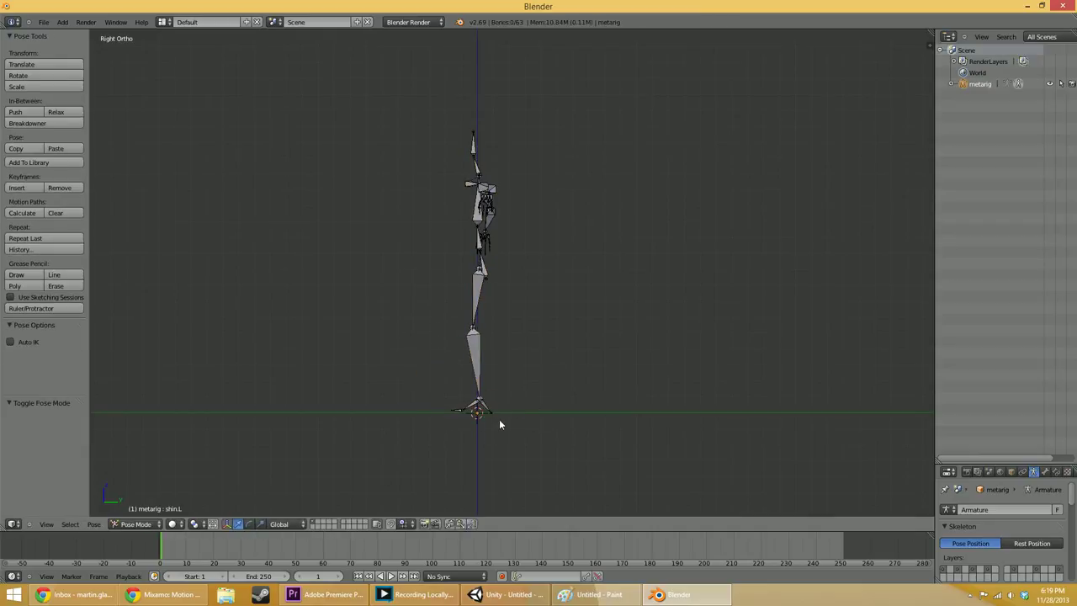
- Rotate the left shin bone to bend the lower leg and check it from the side
right_click(479, 402)
key(r)
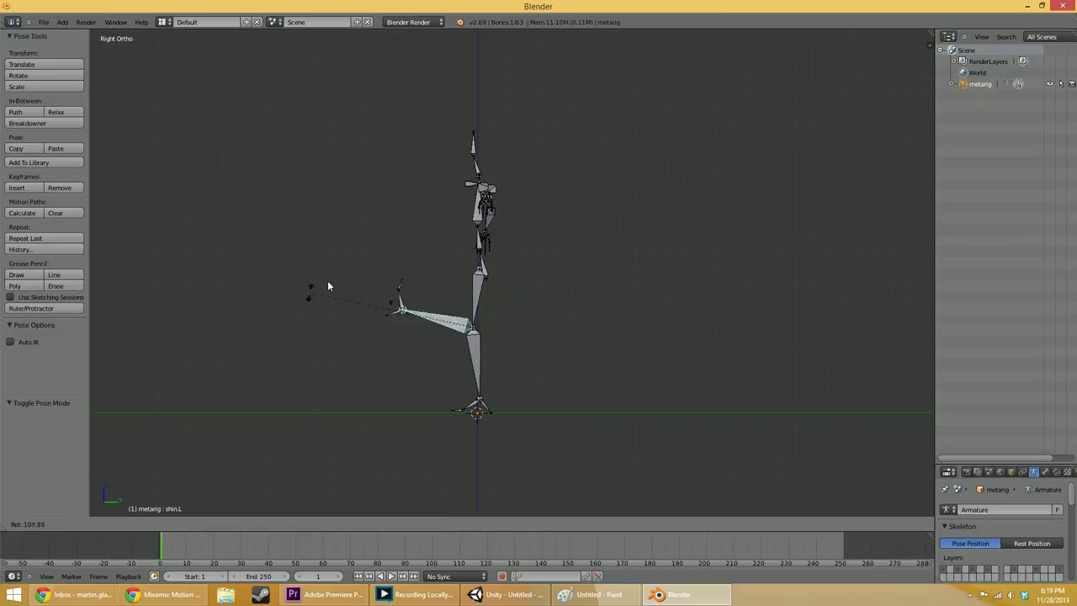
click(429, 242)
middle_drag(401, 392, 553, 395)
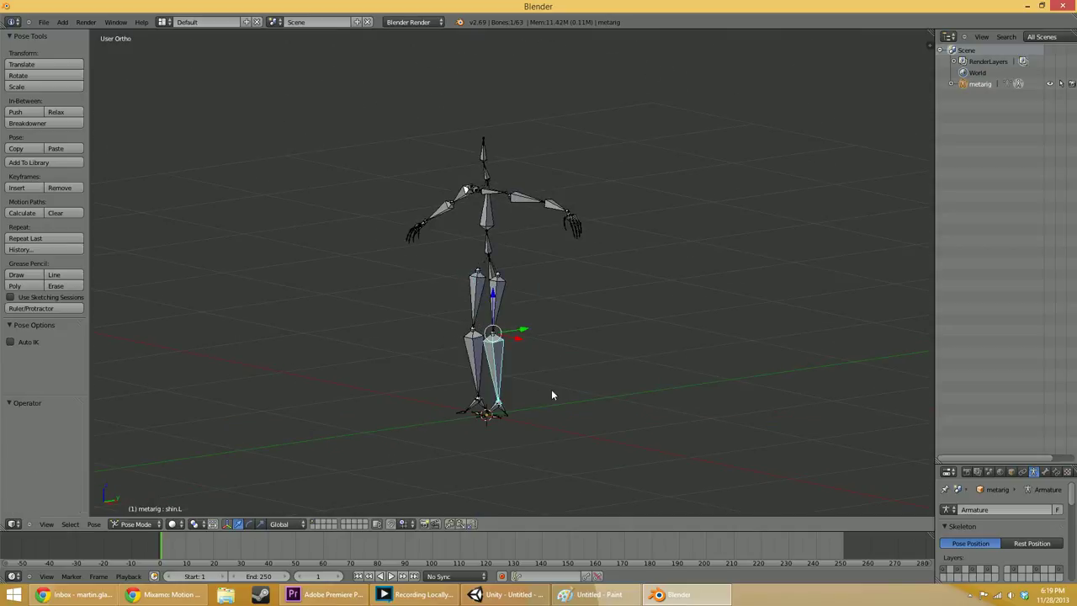
key(KP_1)
key(KP_3)
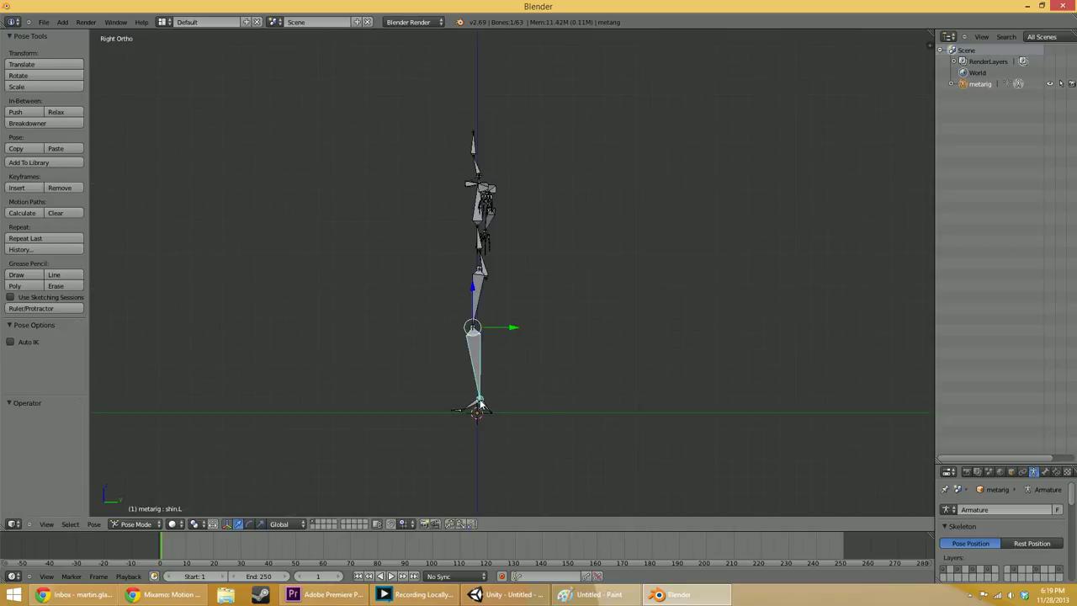
- Select the right shin and foot bones and try rotating the right shin
right_click(472, 330)
right_click(471, 330)
key(r)
right_click(413, 320)
right_click(478, 403)
middle_drag(478, 402, 502, 411)
- Move the left shin bone to bend the leg and check it from an angle
right_click(490, 410)
key(KP_3)
key(g)
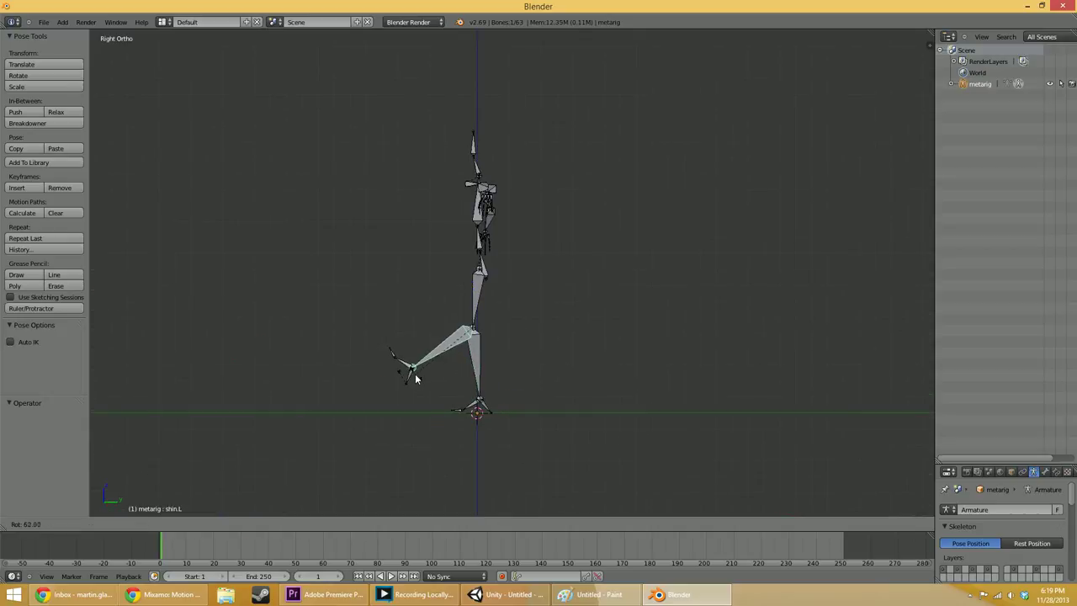
click(418, 371)
middle_drag(418, 370, 536, 413)
- Select the left thigh bone and move the left leg forward and up
right_click(495, 338)
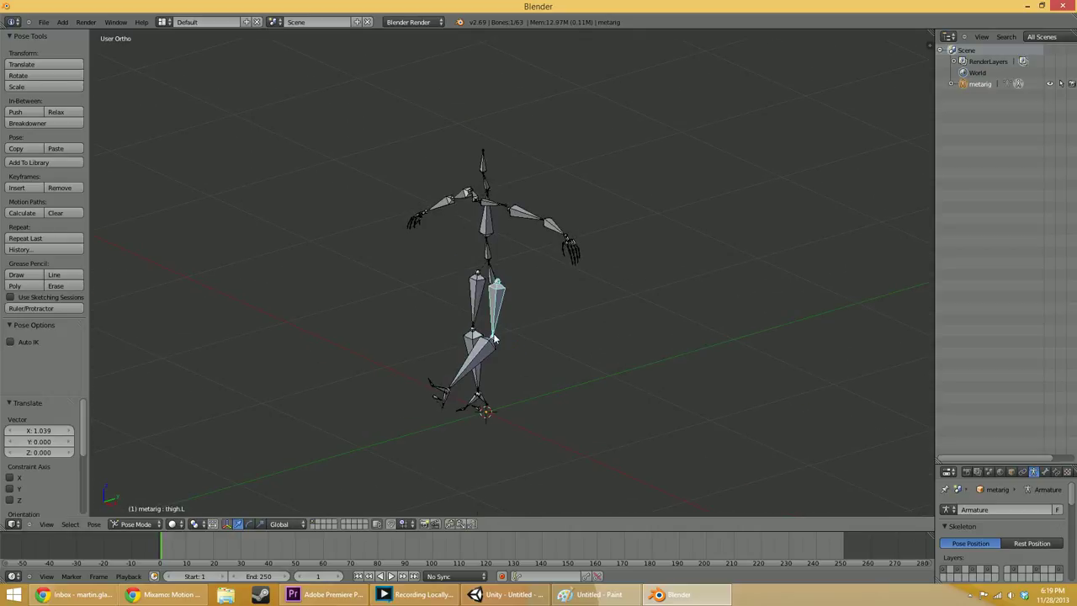
right_click(493, 340)
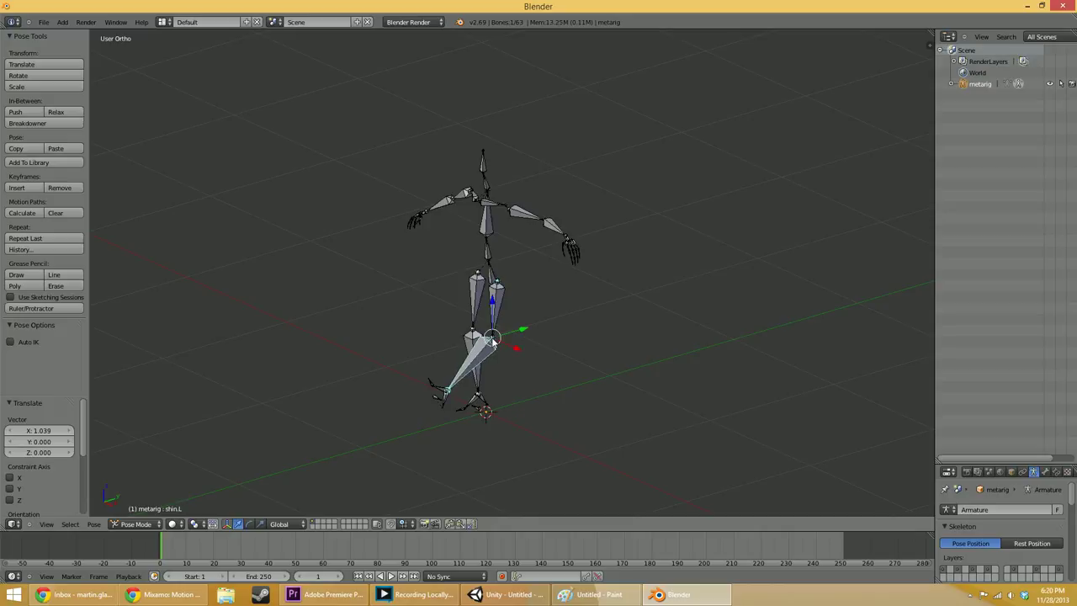
right_click(494, 341)
right_click(495, 341)
right_click(495, 342)
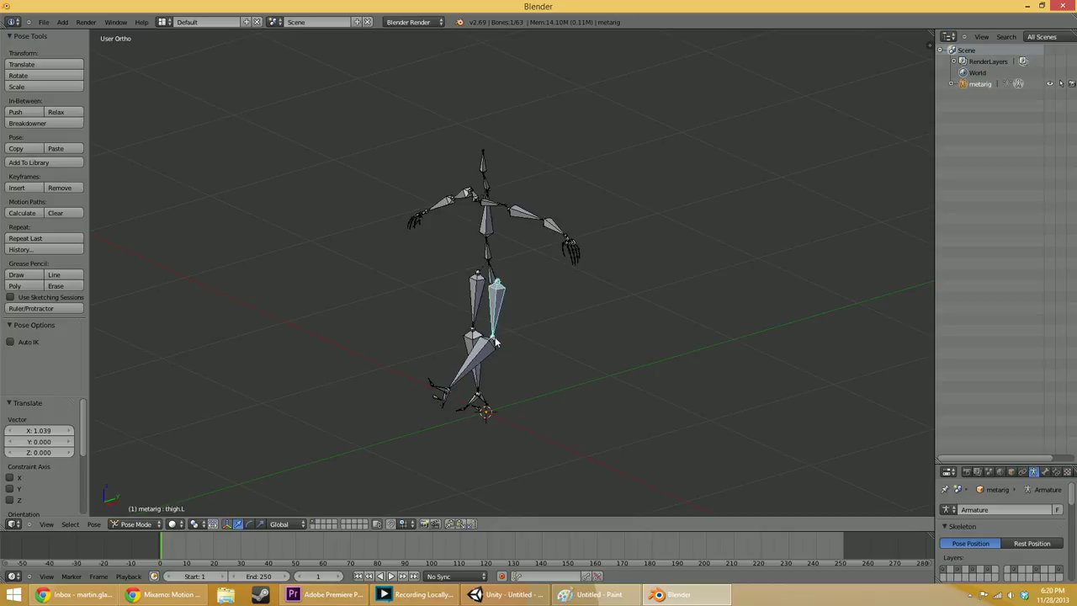
key(KP_3)
key(g)
click(445, 305)
- Drop the left shin below the knee, inspect the posed leg, and close Blender
right_click(363, 297)
key(g)
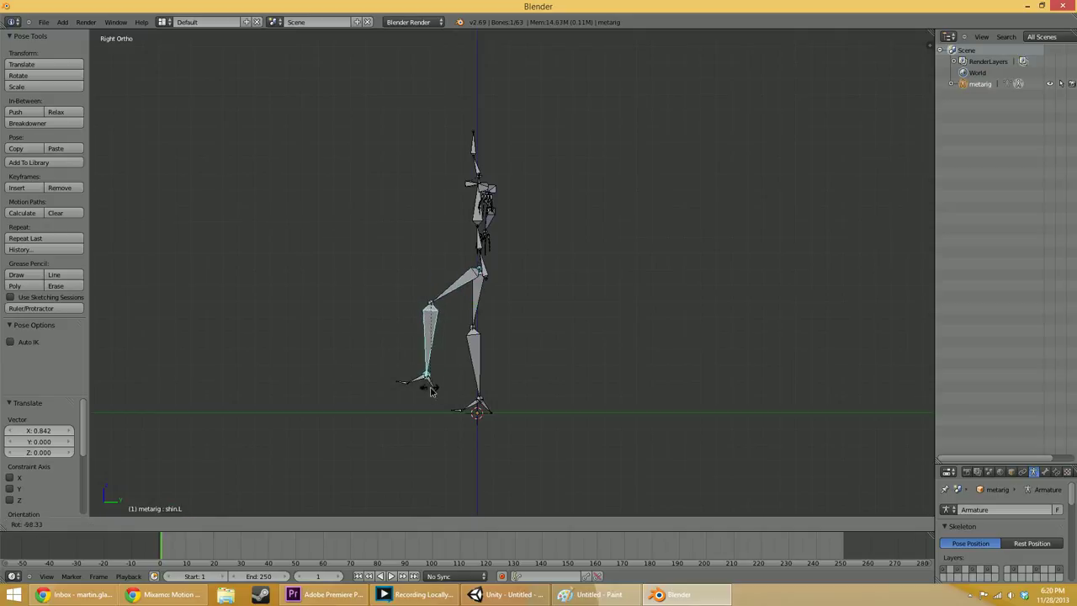
click(460, 371)
middle_drag(462, 368, 514, 312)
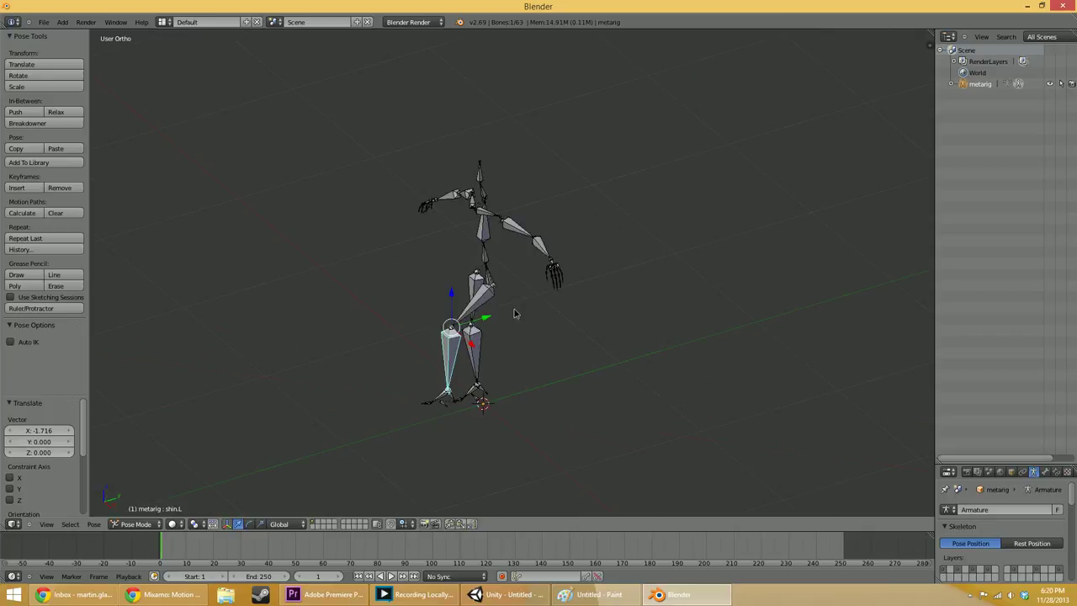
click(1063, 7)
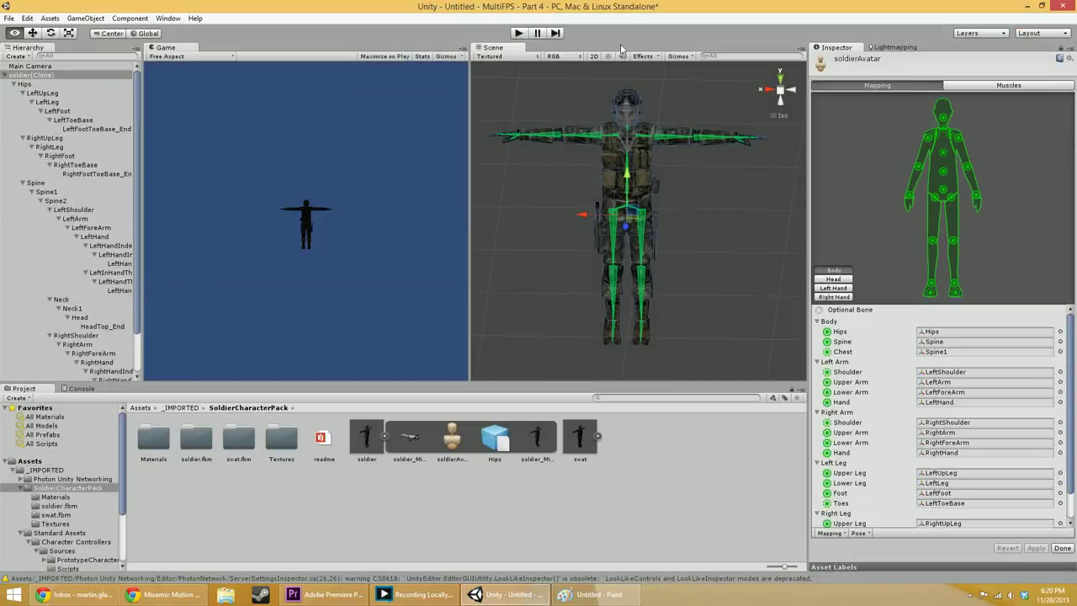
- Review the soldier avatar's Head, Left Hand and Body bone mappings from several views
mouse_move(652, 301)
alt+mouse_down()
mouse_move(676, 302)
mouse_move(616, 328)
mouse_move(581, 318)
mouse_move(639, 311)
alt+mouse_up()
scroll(961, 336, down, 1)
scroll(962, 336, up, 1)
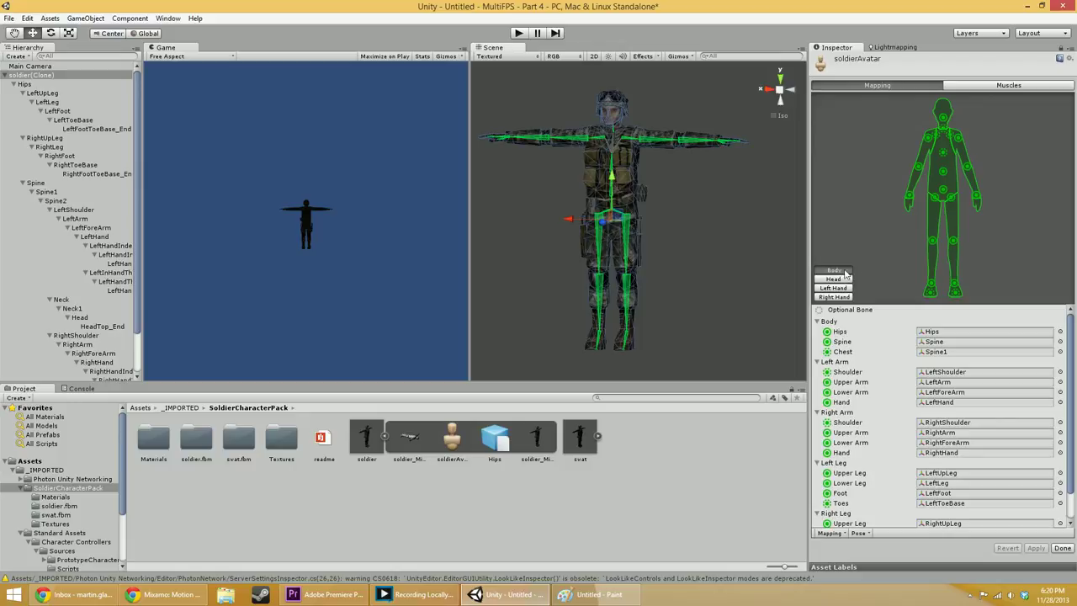
click(836, 279)
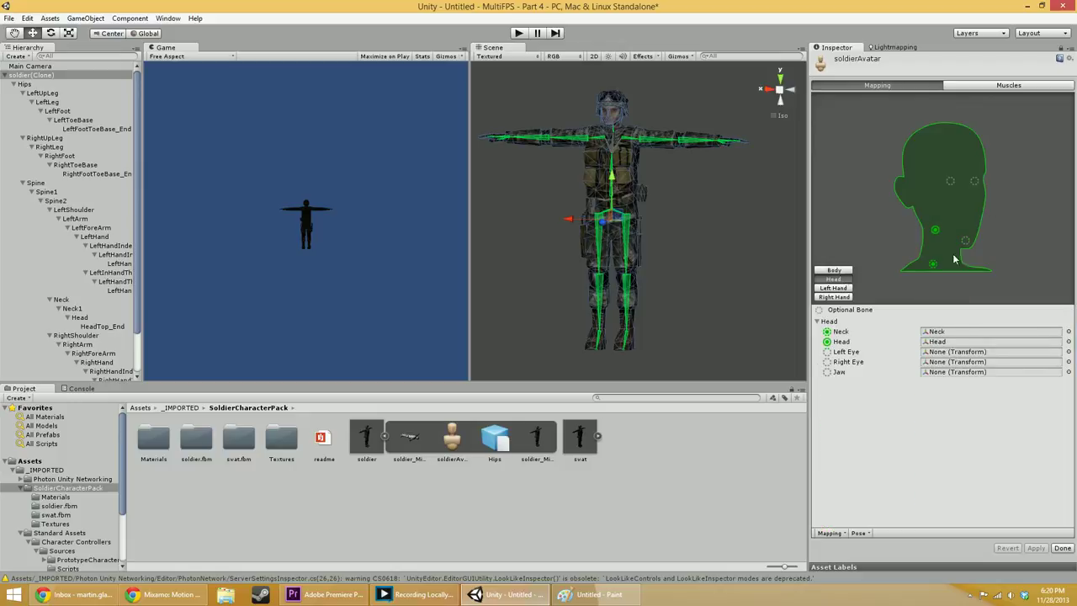
click(836, 288)
alt+drag(692, 197, 675, 263)
alt+drag(631, 296, 756, 287)
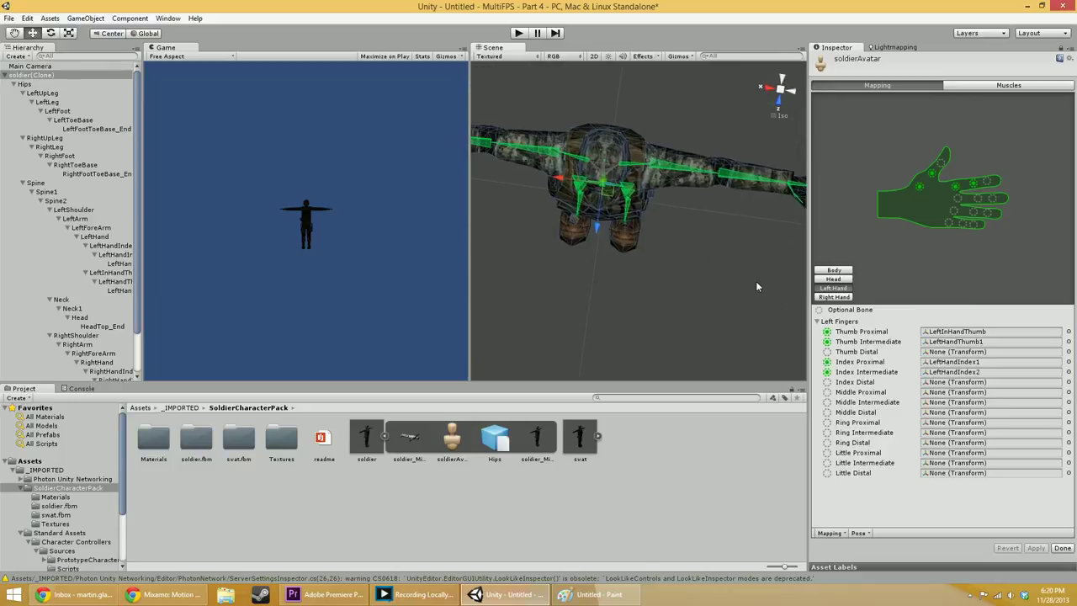
click(778, 104)
scroll(723, 223, down, 2)
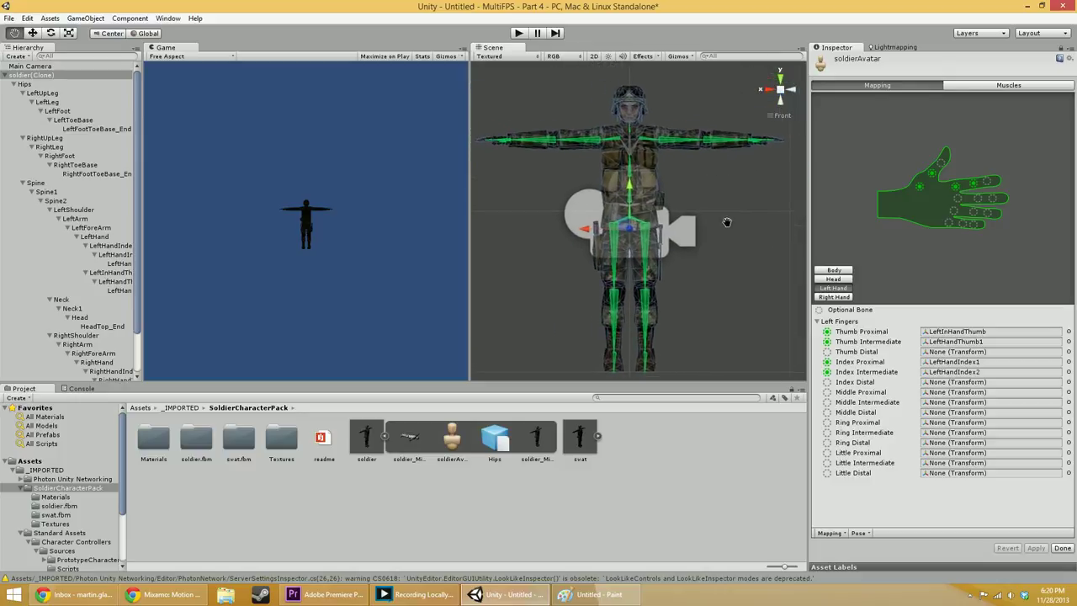
click(842, 270)
scroll(692, 262, up, 1)
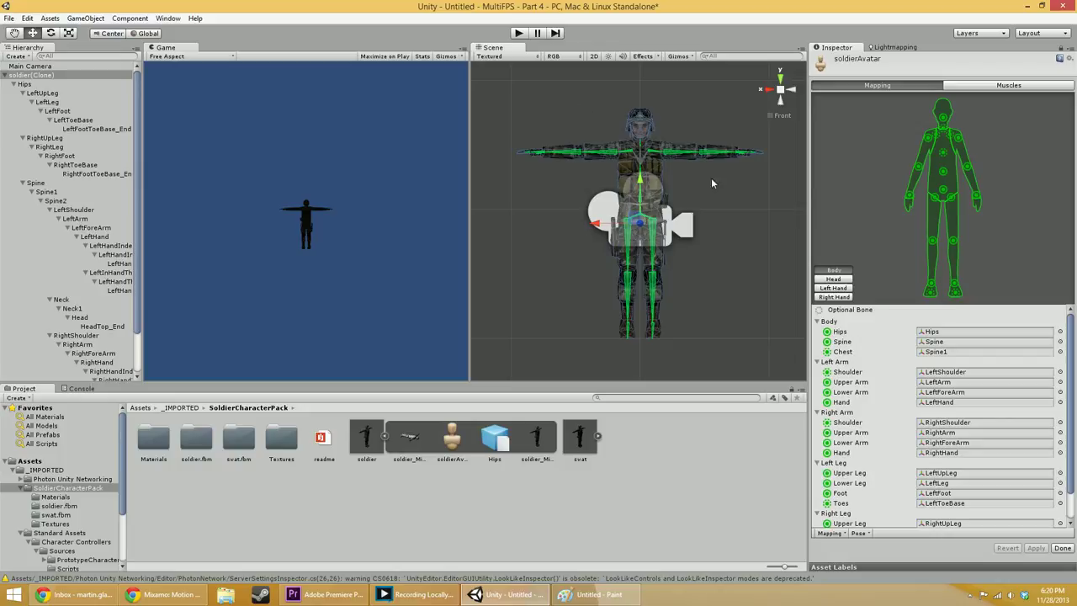
- In Muscles, drag the Open Close slider to preview crouching, then click Done
click(1001, 85)
middle_drag(737, 200, 697, 131)
alt+drag(697, 131, 631, 136)
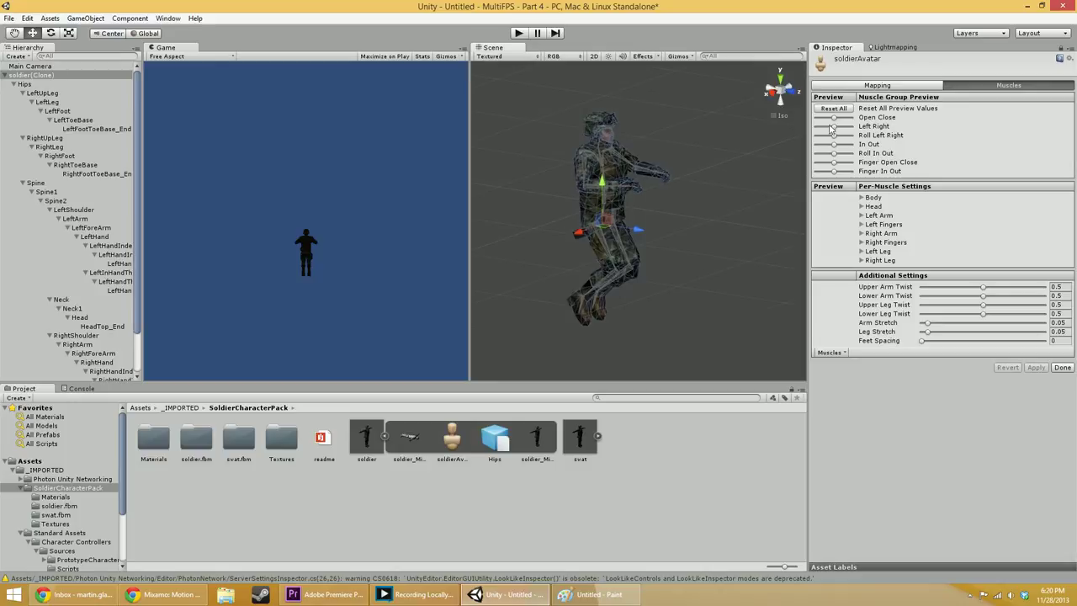
drag(833, 117, 656, 318)
click(1061, 368)
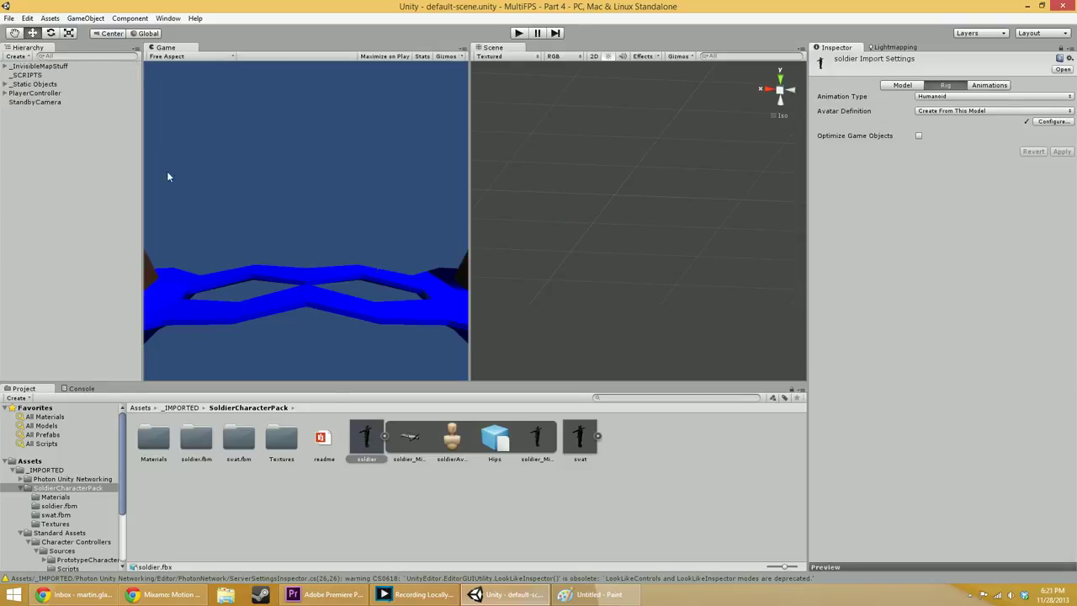
- Replace PlayerController's old soldier child with the Humanoid soldier model
double_click(34, 93)
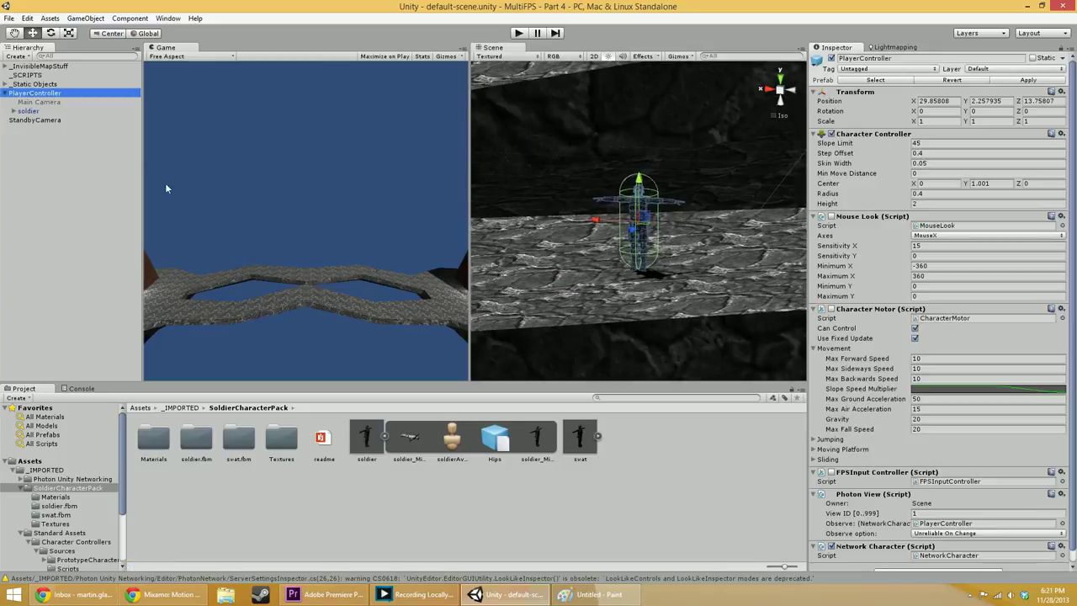
click(28, 111)
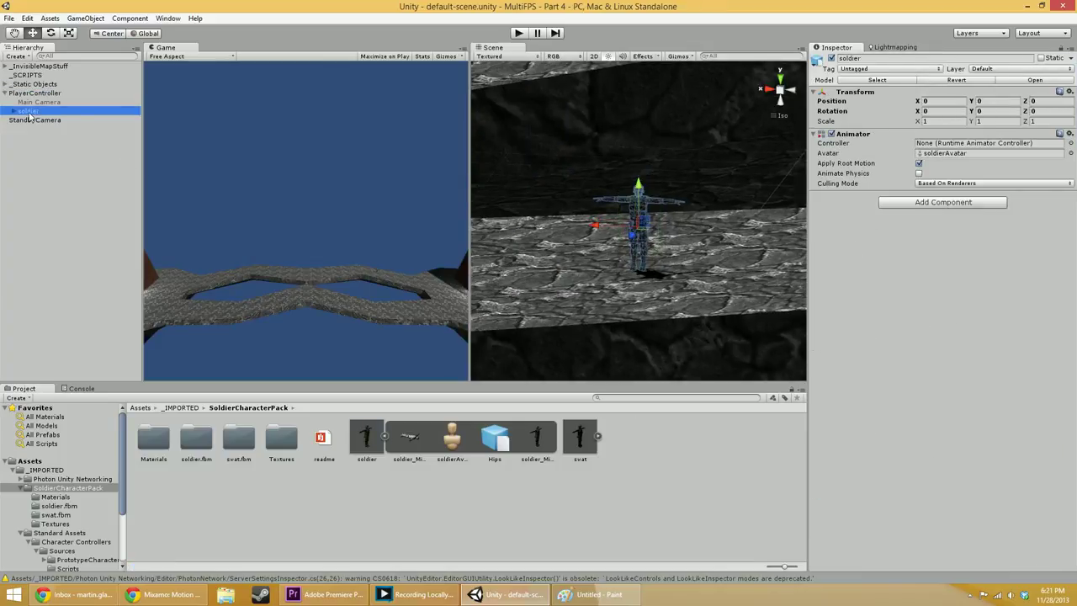
key(Delete)
click(383, 435)
drag(370, 439, 47, 102)
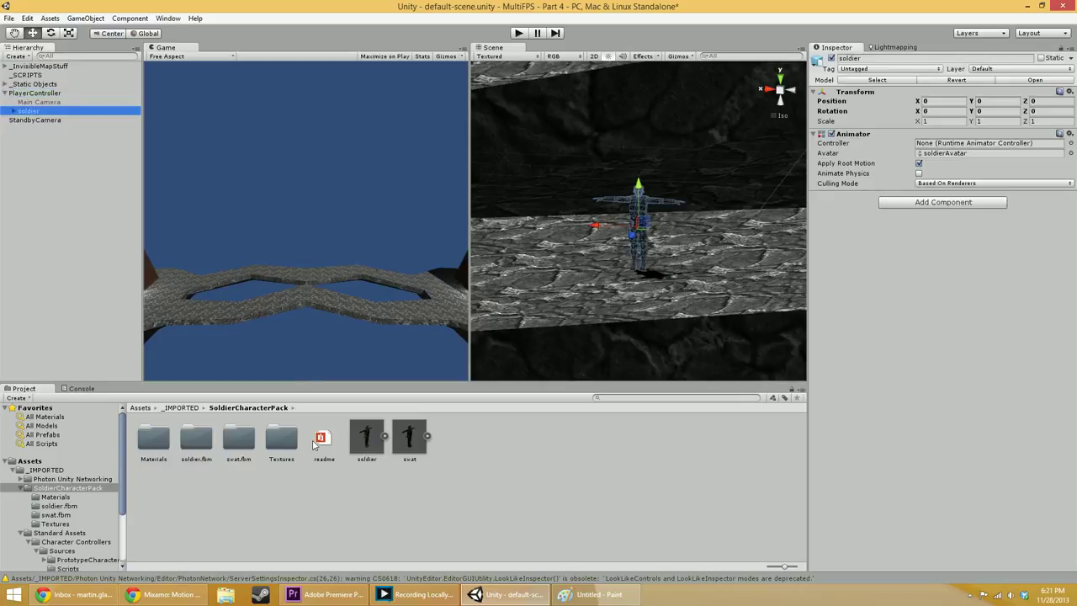
- Apply the changes to the PlayerController prefab and inspect the new soldier child
click(42, 93)
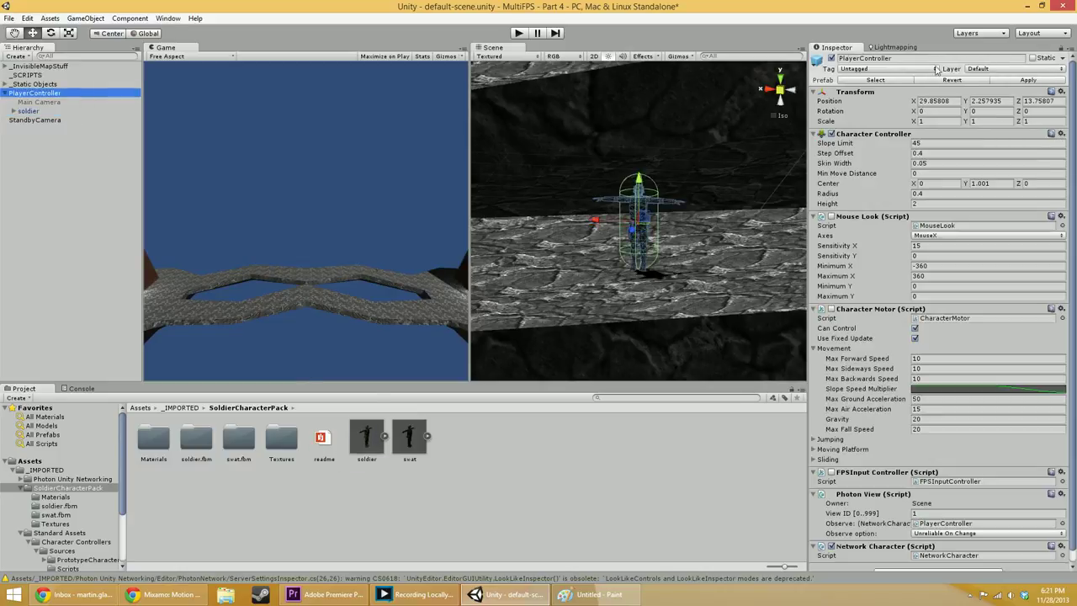
click(1026, 79)
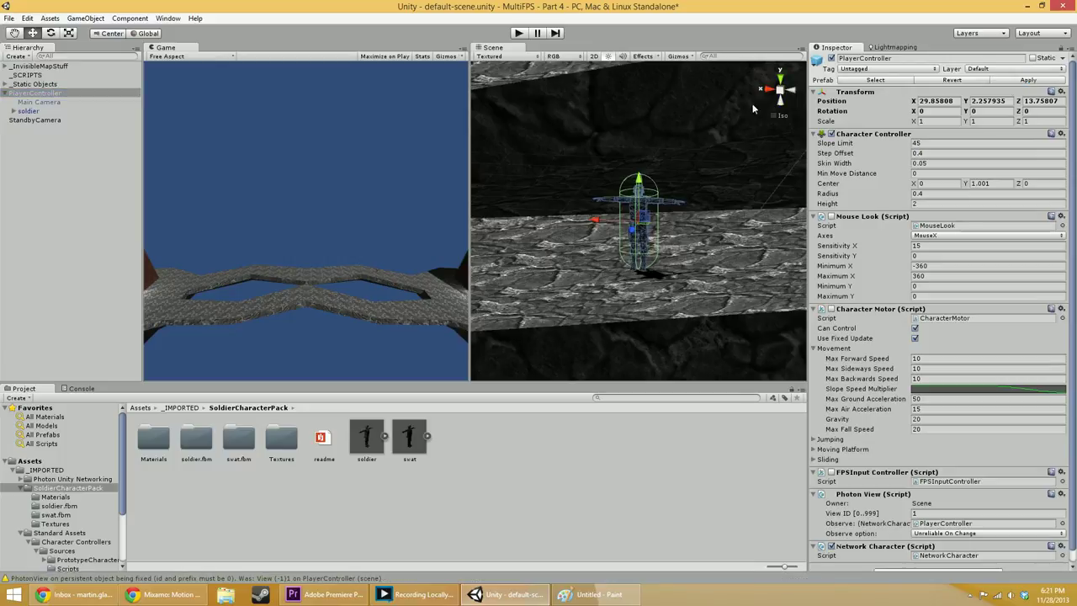
click(28, 112)
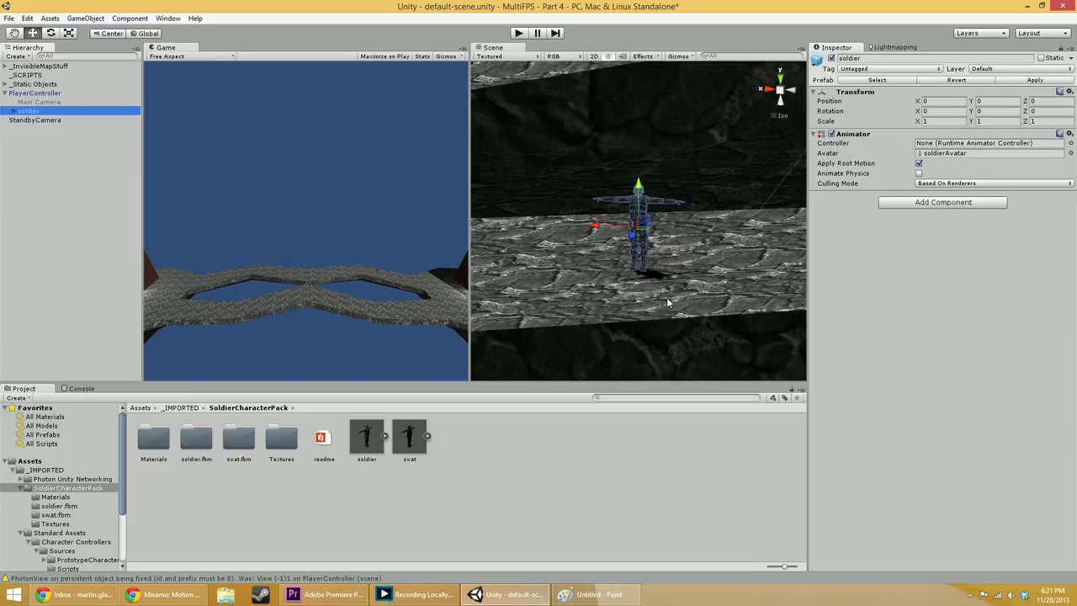
alt+drag(600, 299, 547, 300)
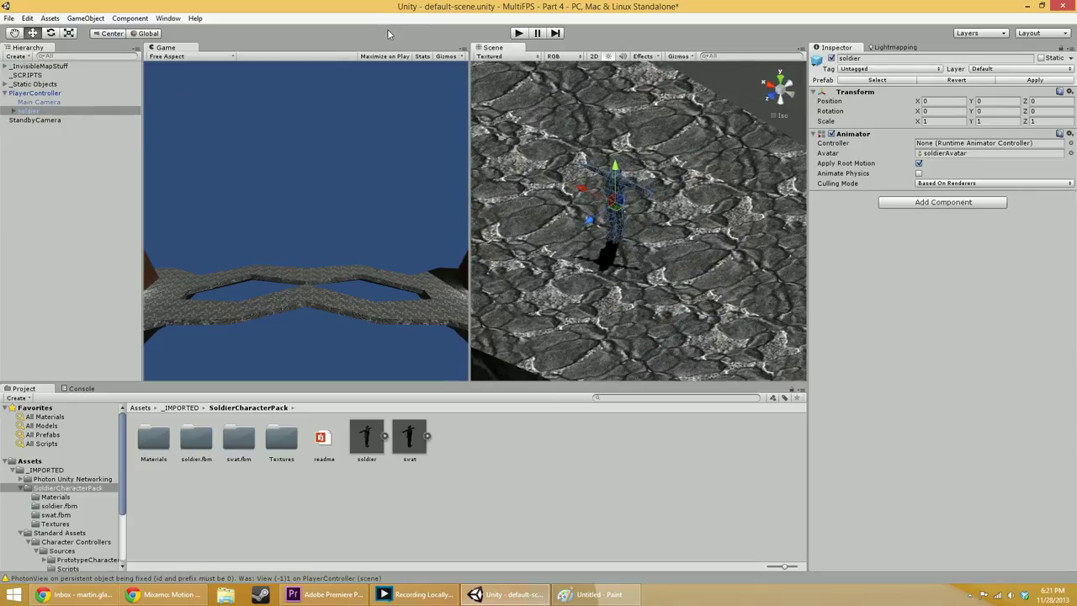
click(97, 221)
- Remove PlayerController from the scene, select its prefab in Resources, and build with Ctrl+B
click(46, 93)
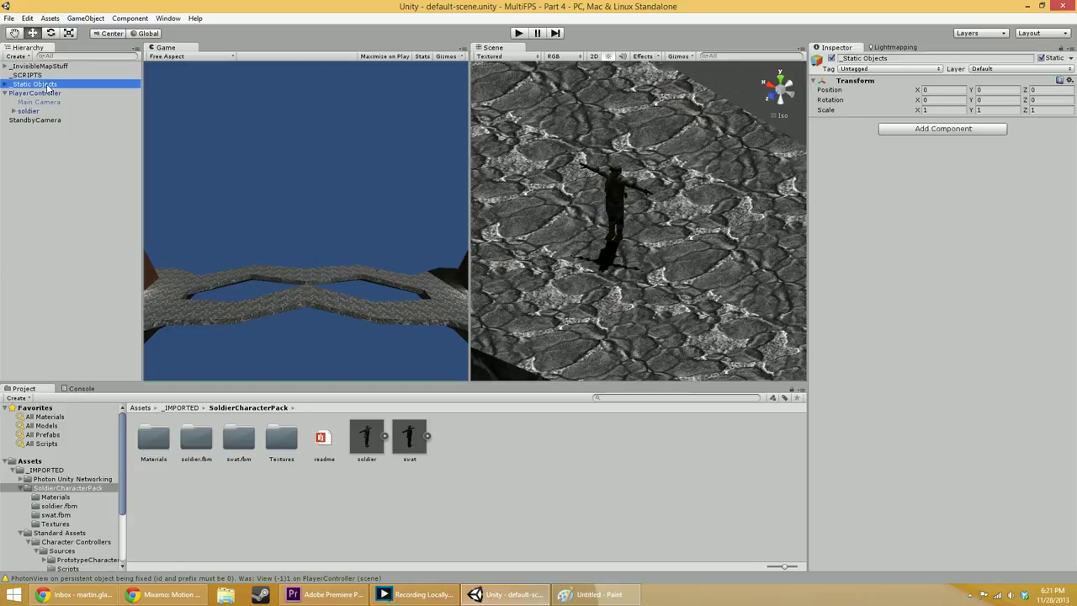
key(Delete)
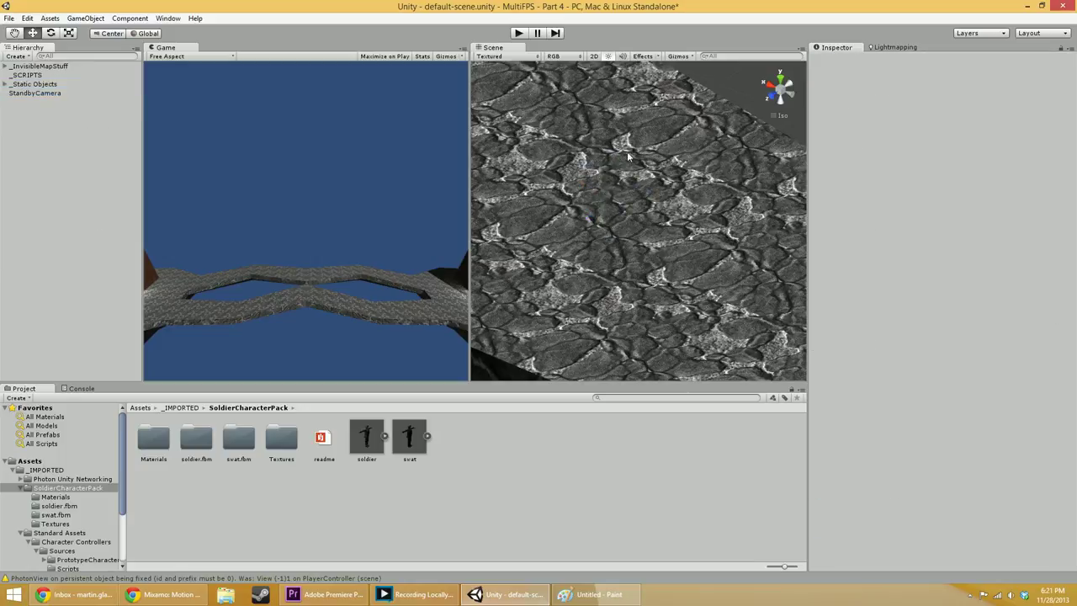
scroll(38, 549, down, 3)
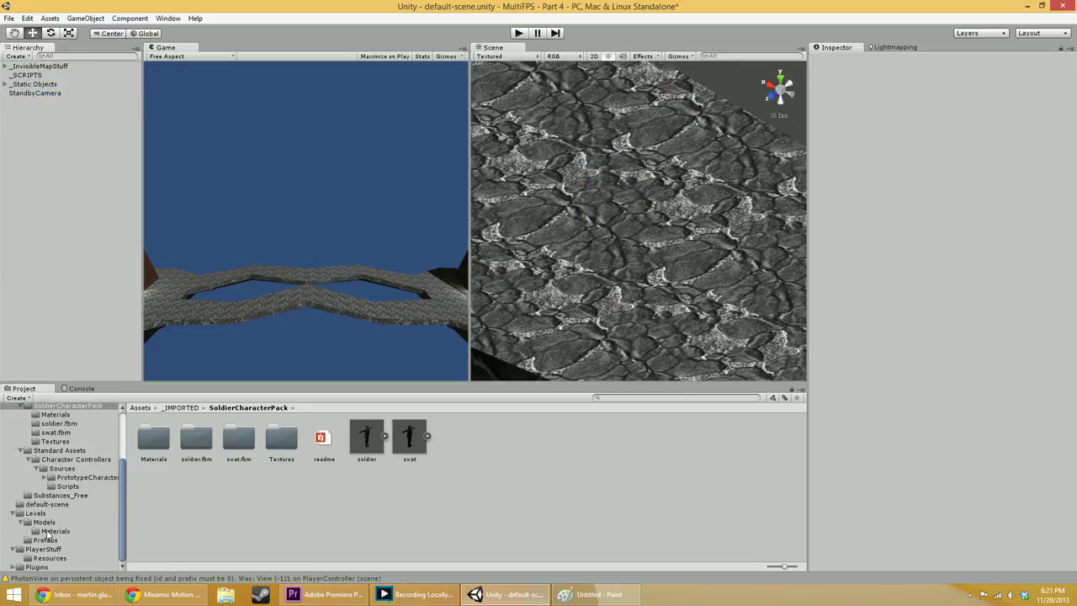
click(43, 557)
click(155, 439)
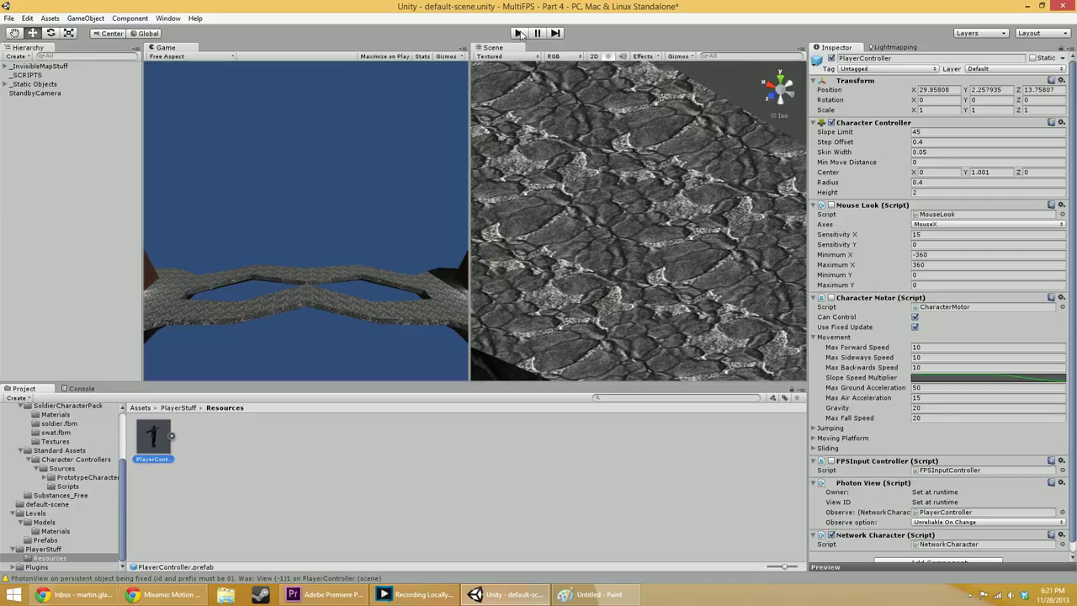
key(ctrl+b)
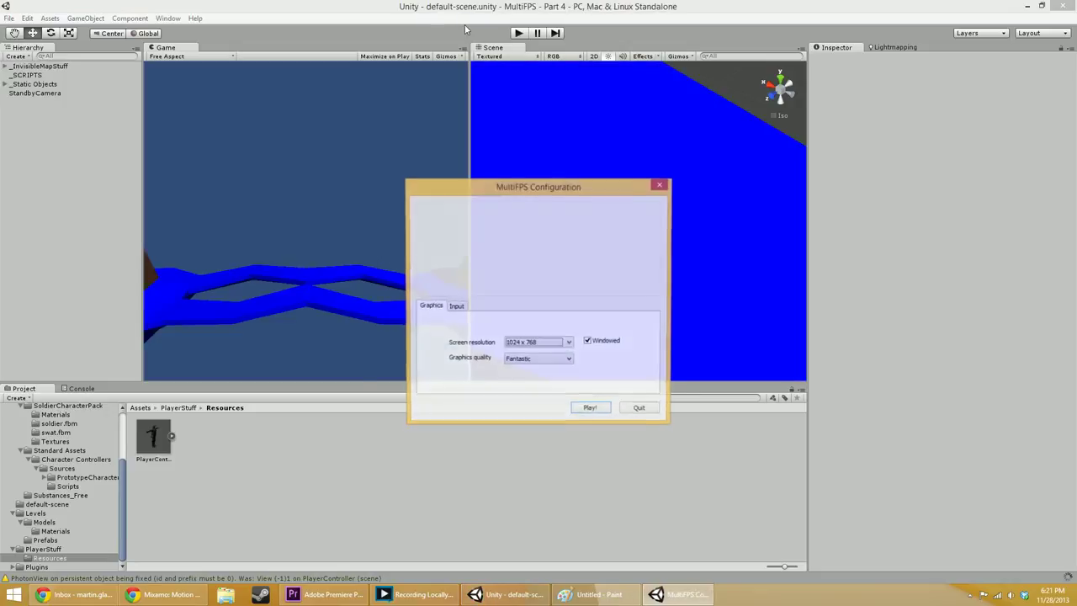
- Launch the MultiFPS build, then return to Unity and press Play to join as a second player
click(593, 410)
drag(552, 94, 763, 115)
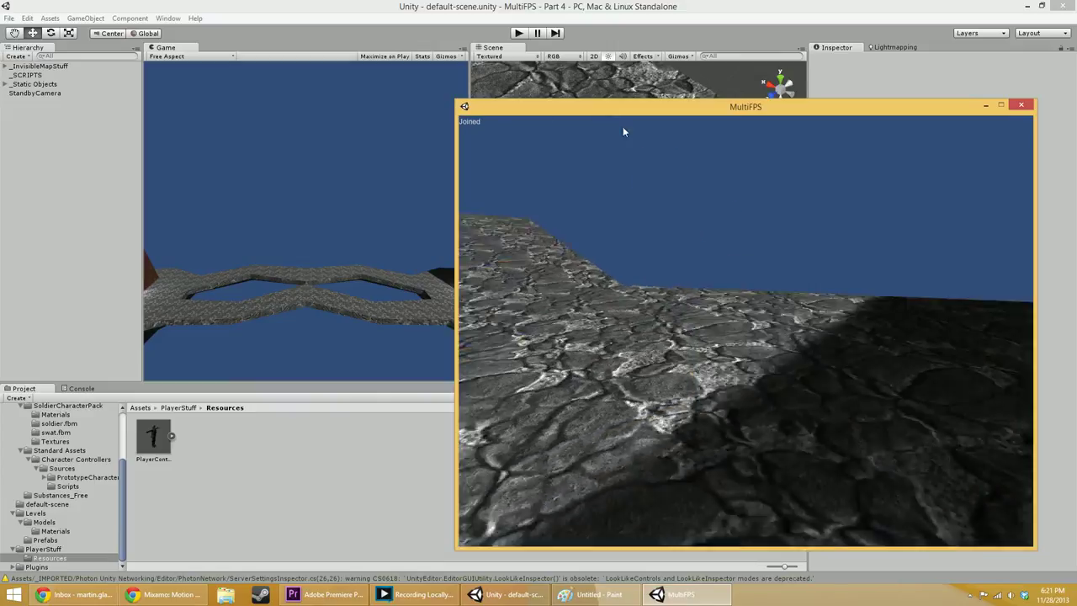
click(445, 125)
click(519, 32)
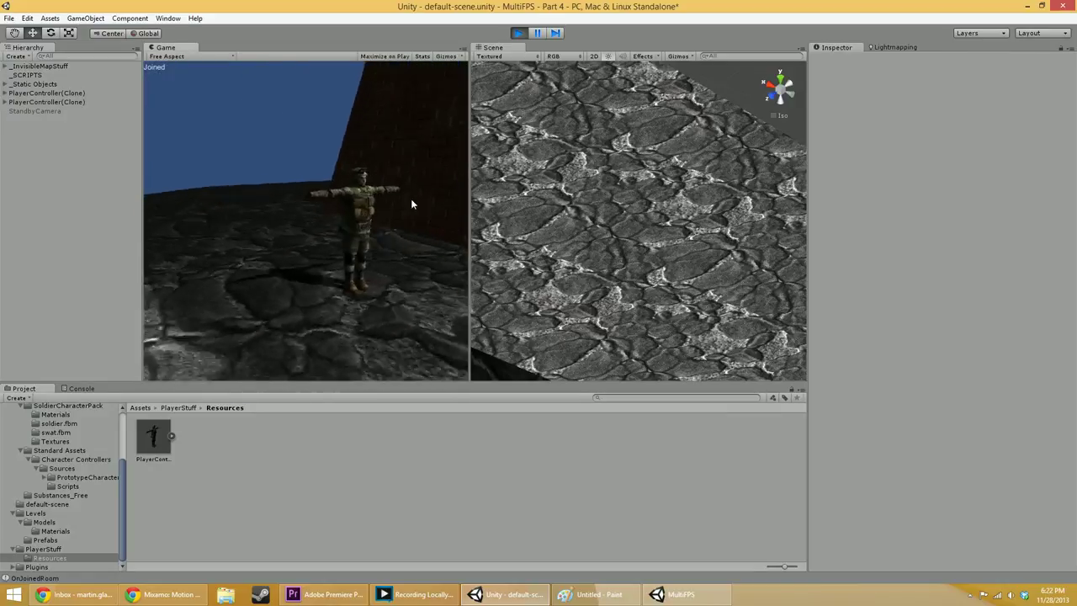
- In the Unity Game view, walk forward, back and sideways around the other soldier
key(w)
key(s)
key(s)
key(d)
- In the MultiFPS build, walk up to and away from the other soldier, strafing along the brick wall
key(alt+Tab)
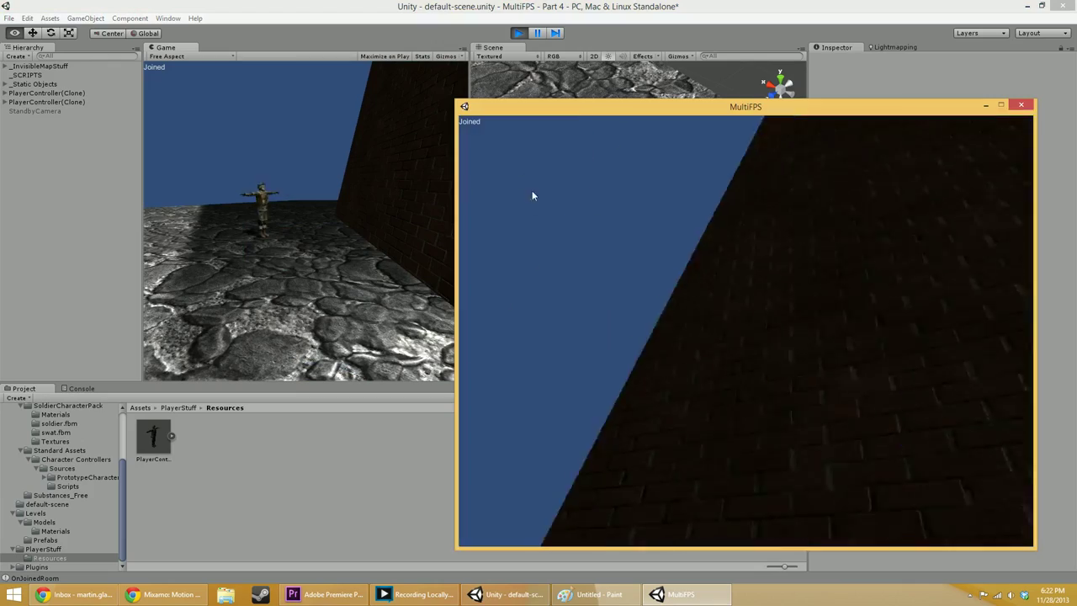
key(s)
key(w)
key(s)
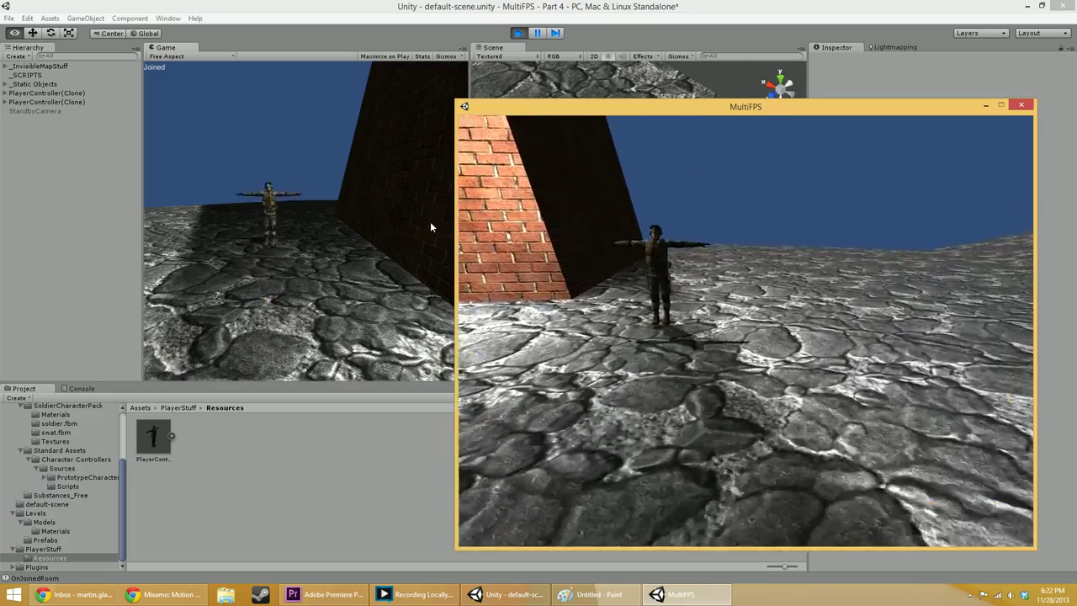
key(w)
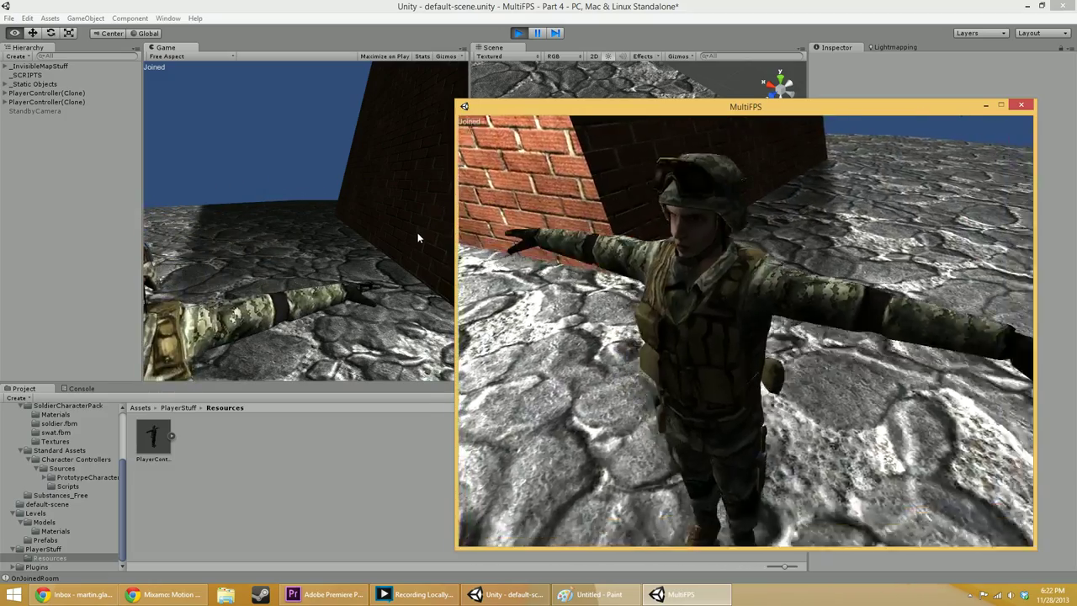
key(s)
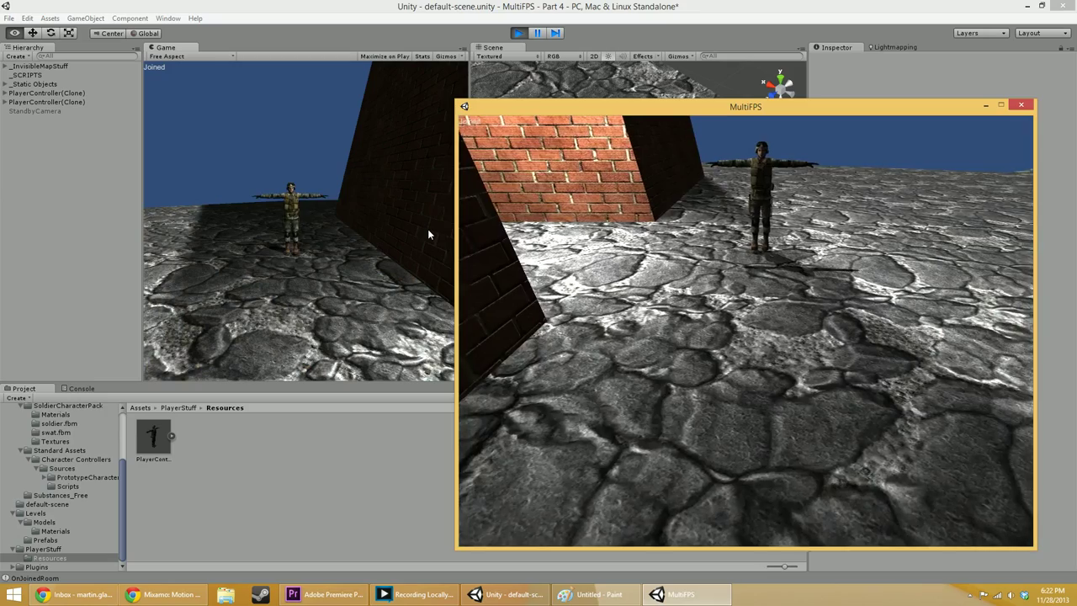
key(a)
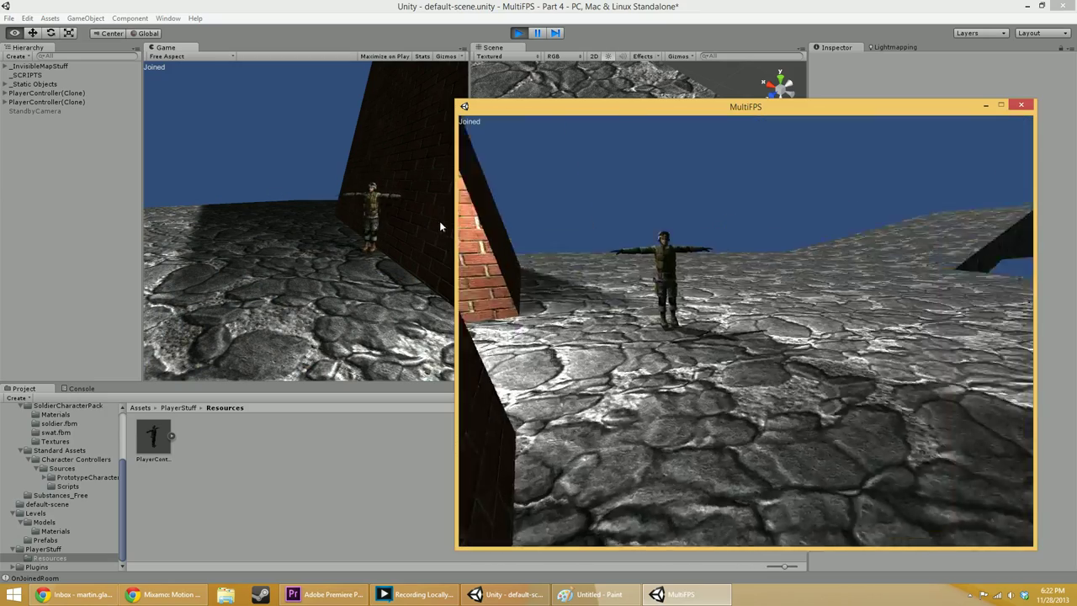
key(d)
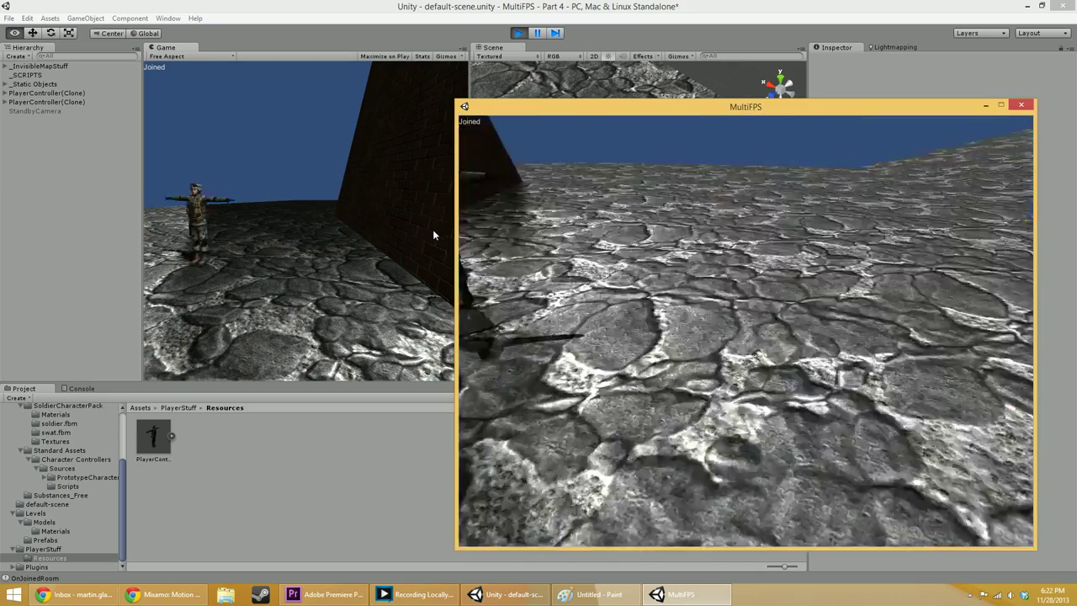
key(w)
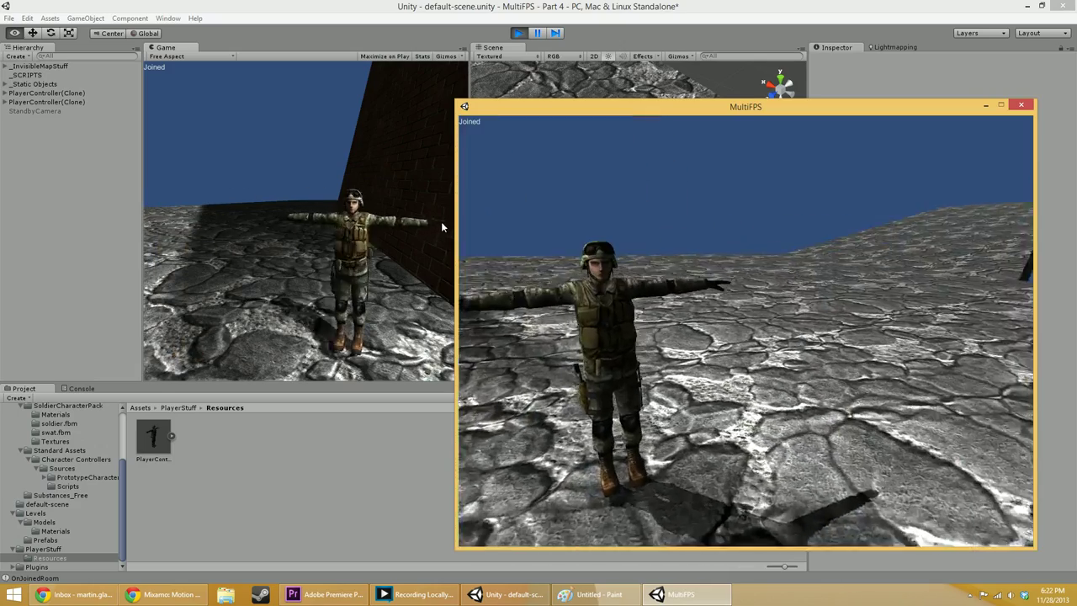
key(s)
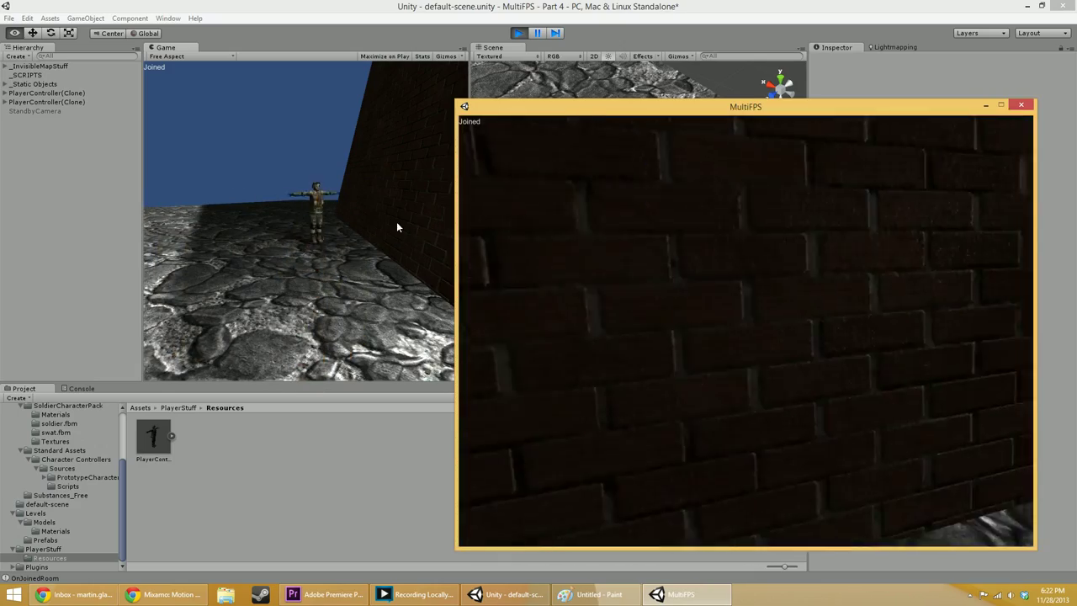
- Walk through the brick corridor and circle the wall around the soldier, then return to the Mixamo editor
key(w)
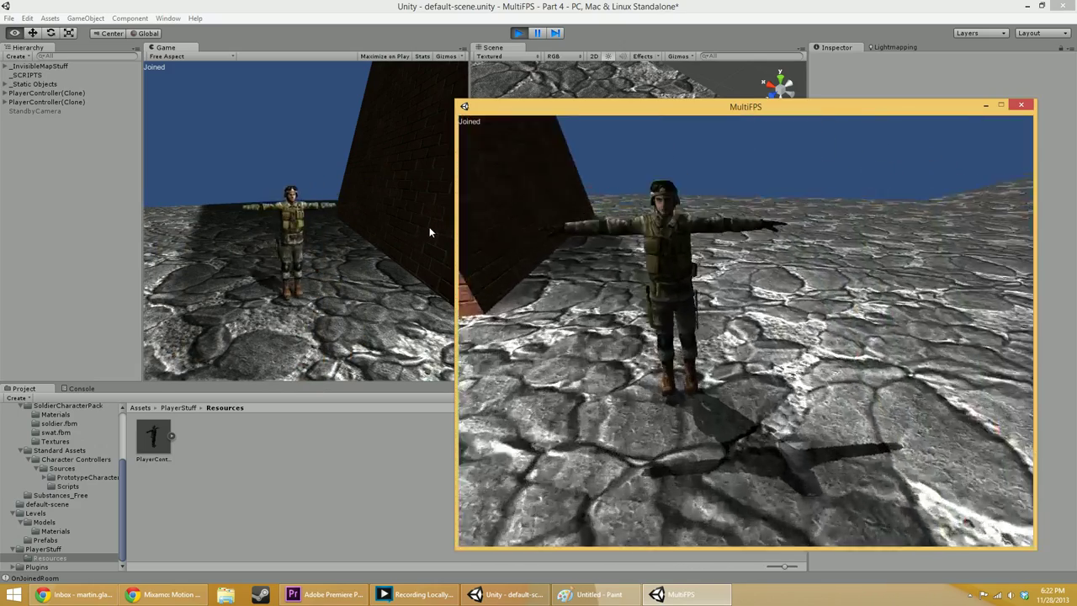
key(s)
key(w)
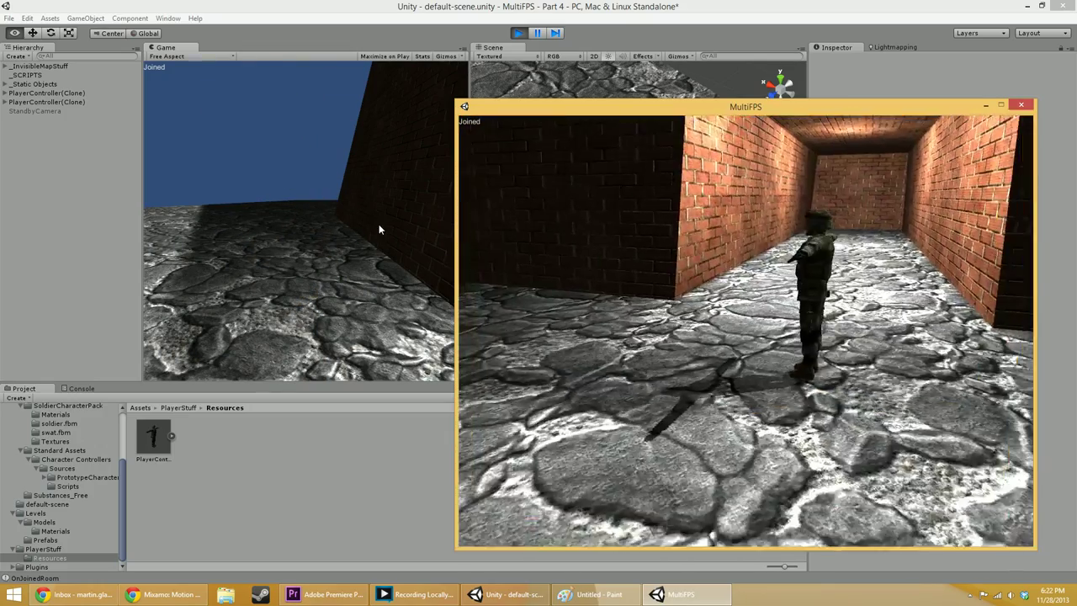
key(w)
key(a)
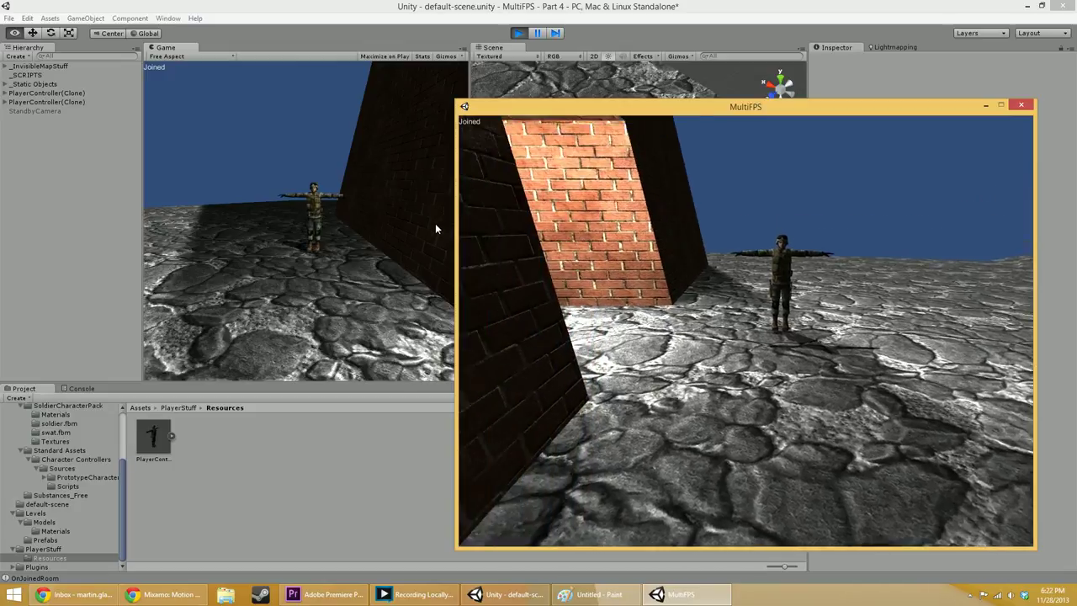
key(w)
key(d)
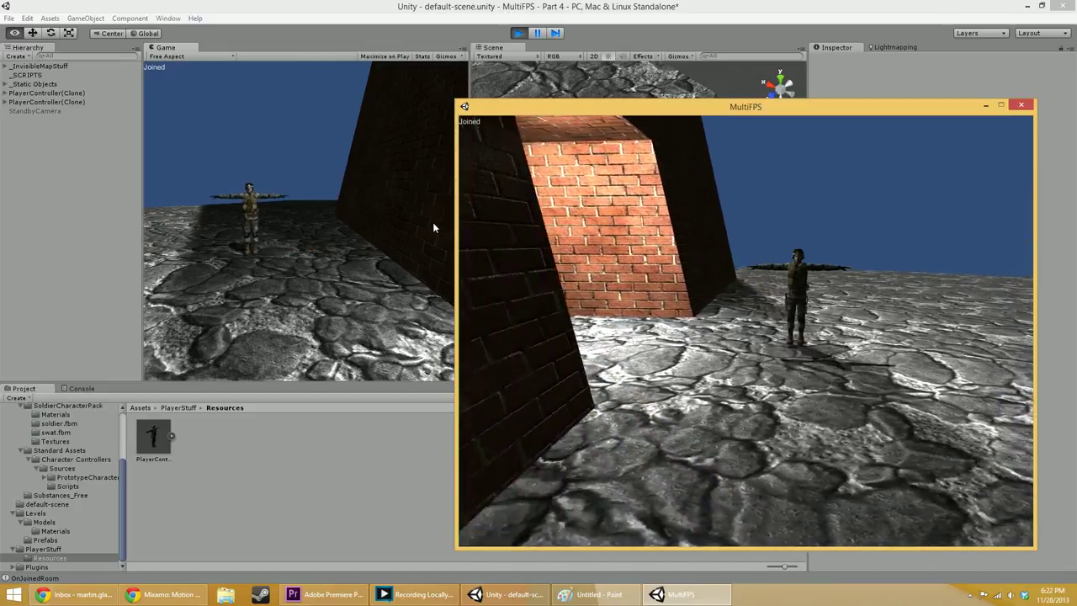
key(a)
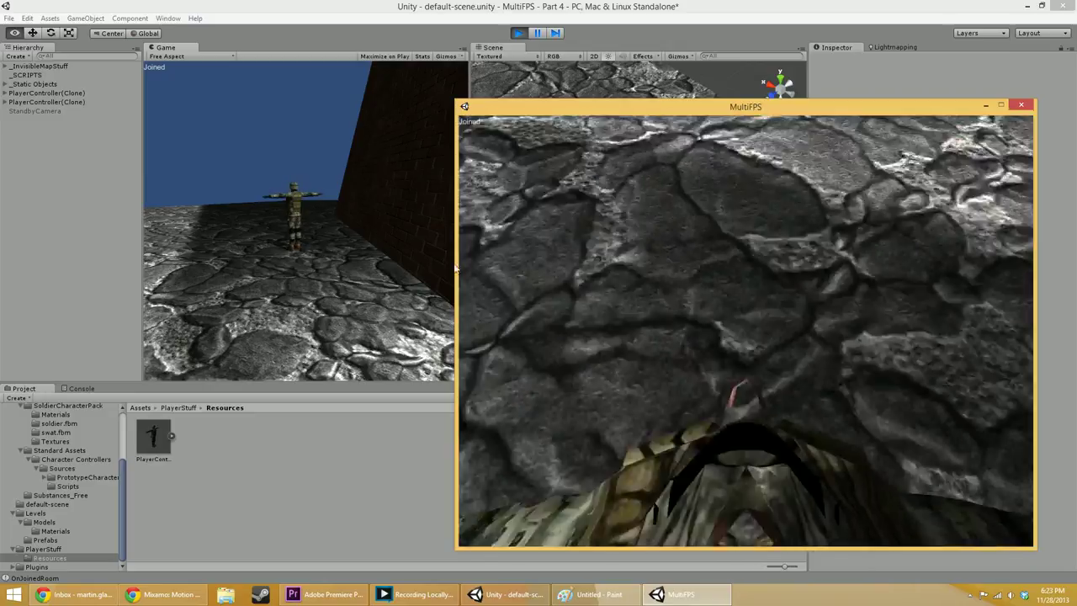
key(alt+Tab)
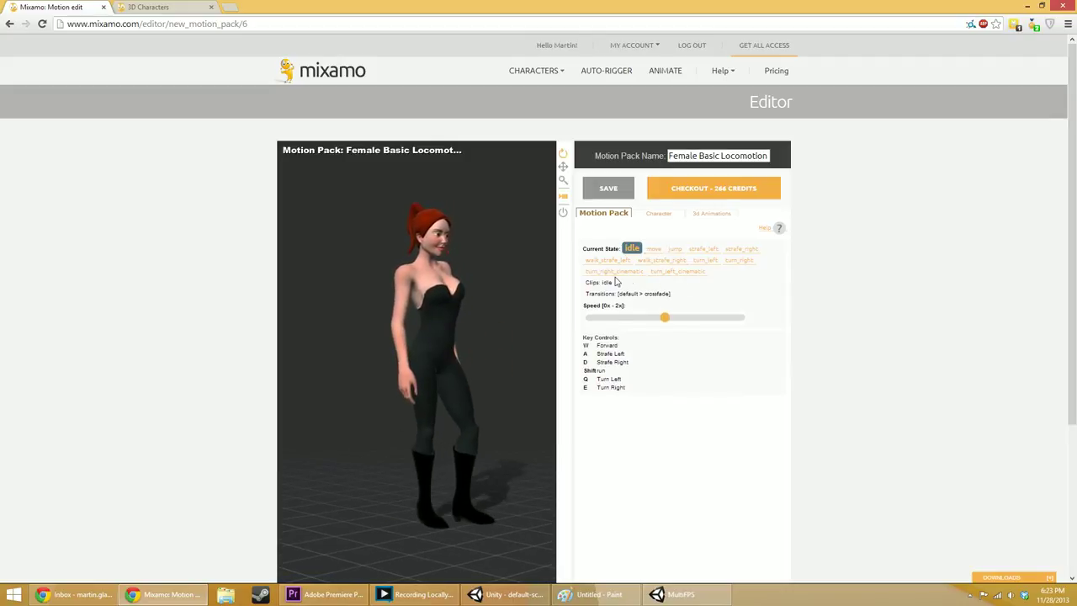
- Preview the turn_right_cinematic state of the Female Basic Locomotion pack
click(616, 274)
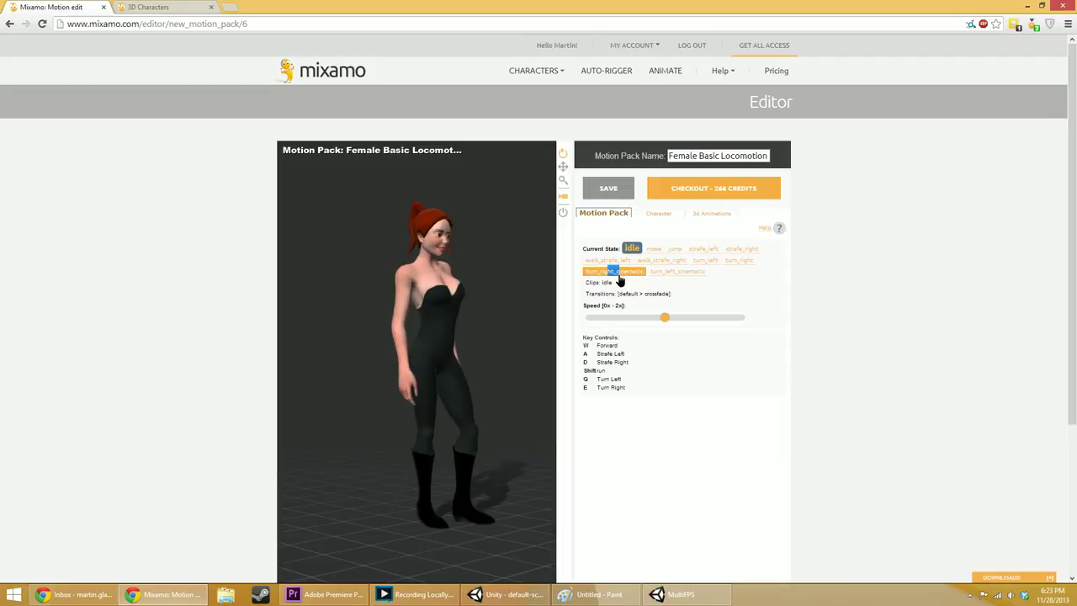
click(619, 277)
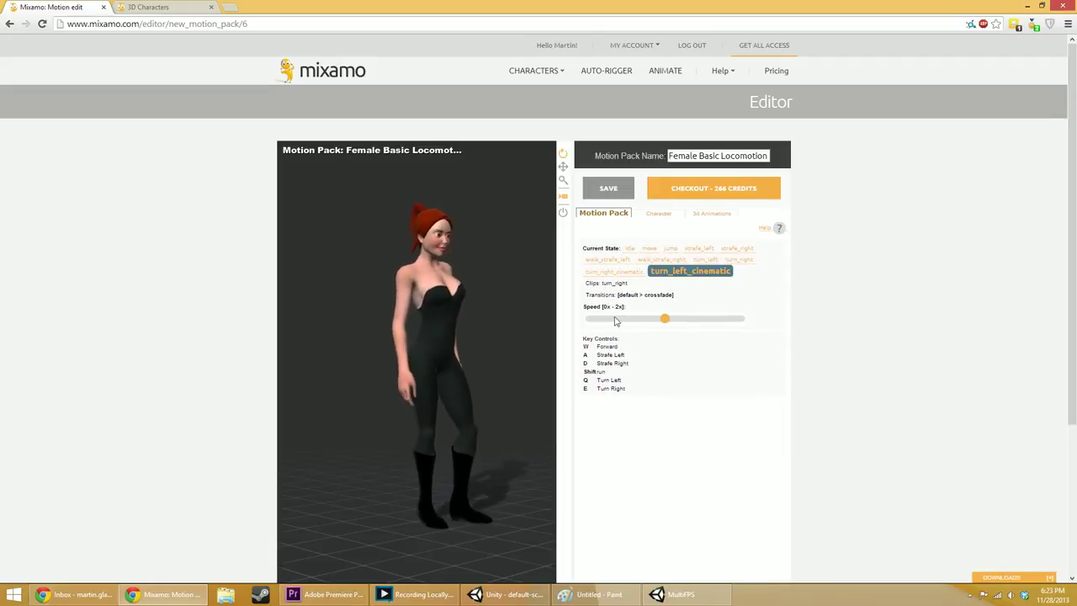
scroll(785, 305, down, 2)
scroll(660, 236, up, 2)
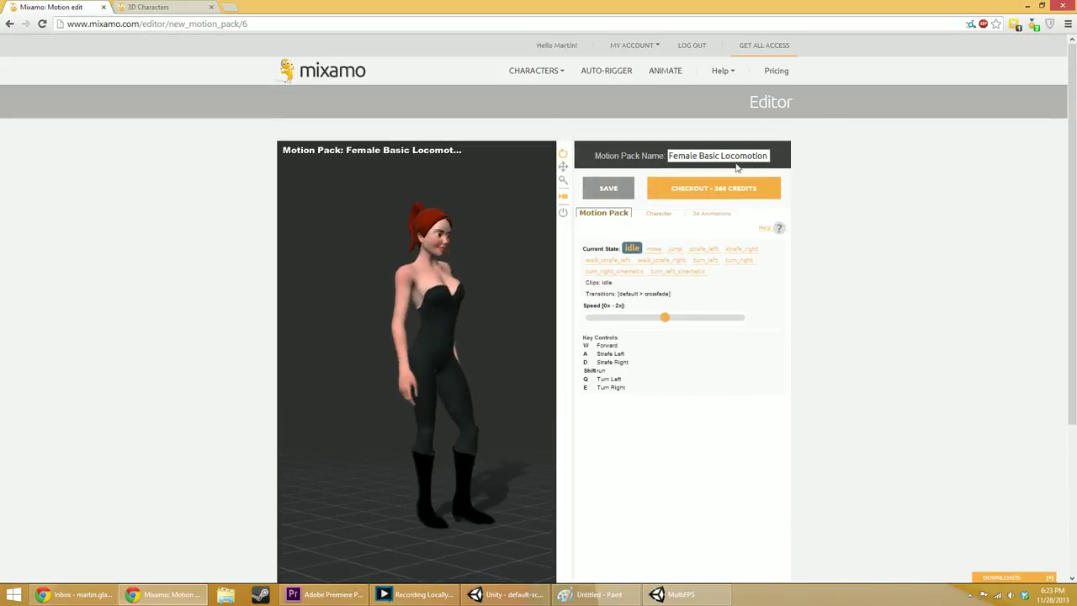
- Leave the unsaved motion pack for the 3D Animations catalogue
click(657, 74)
click(552, 112)
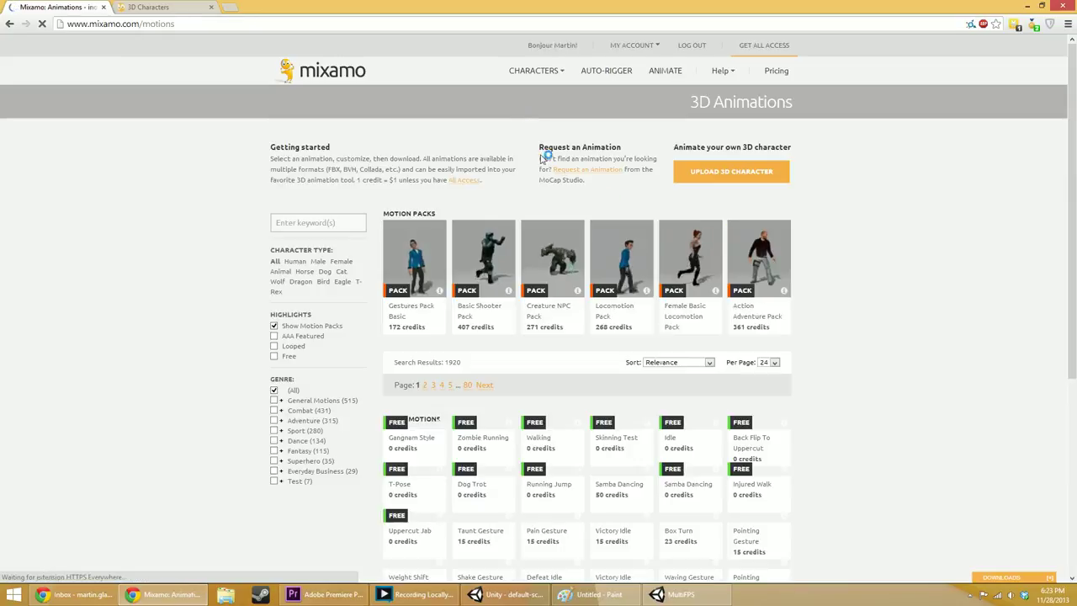
scroll(850, 232, down, 1)
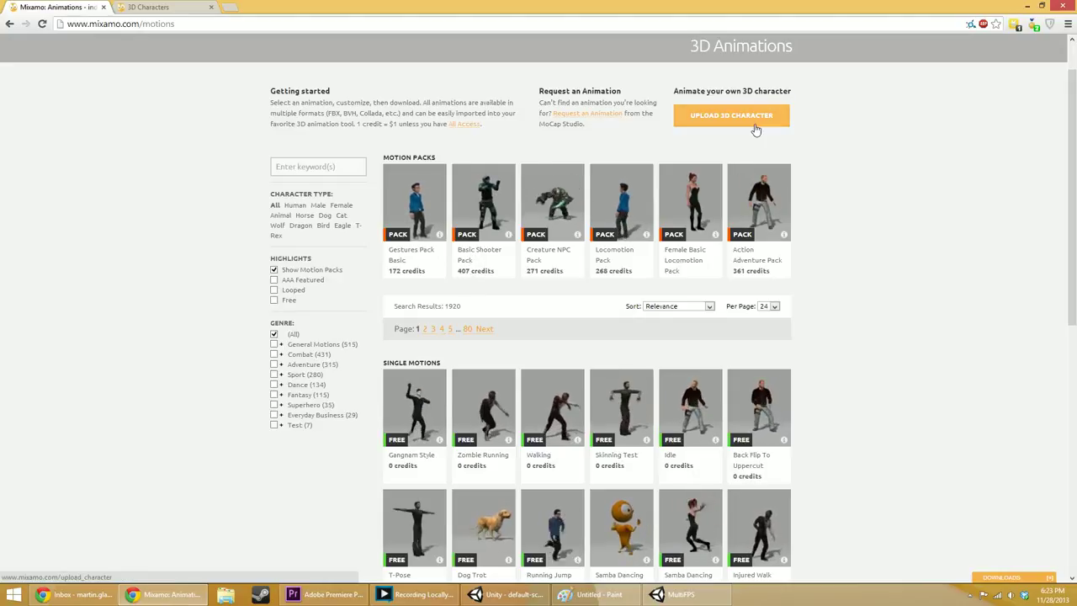
- Open the Basic Shooter Pack in the motion editor
click(497, 206)
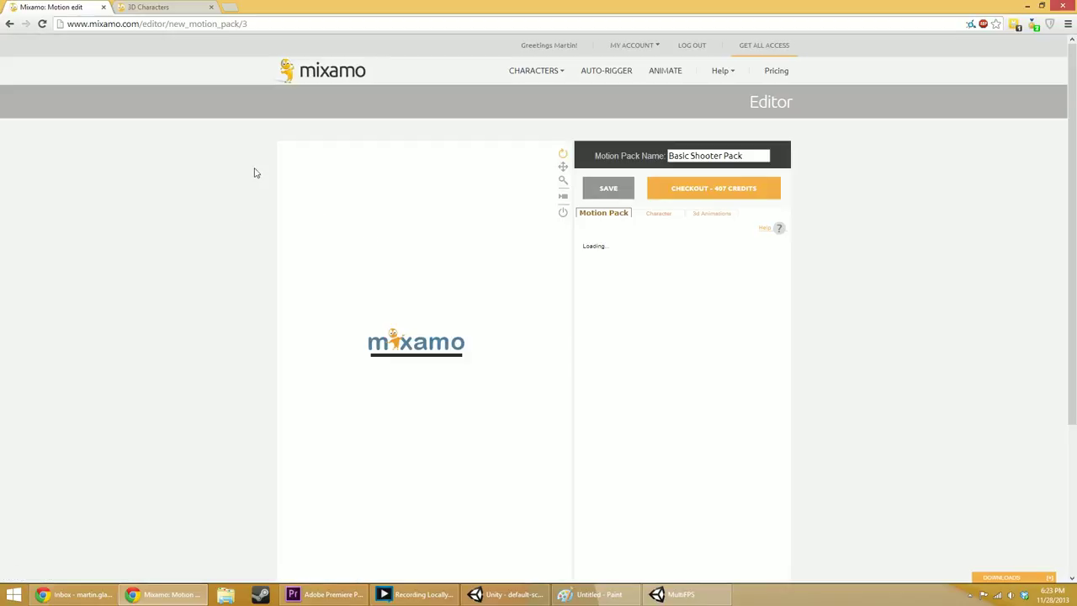
scroll(891, 214, down, 1)
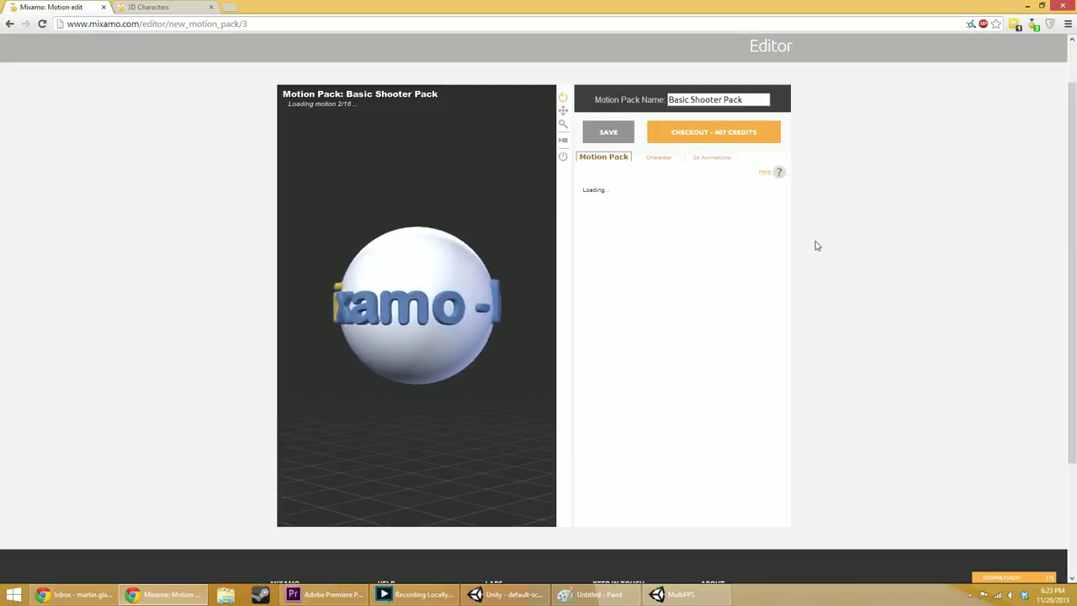
scroll(816, 243, down, 1)
scroll(815, 243, up, 1)
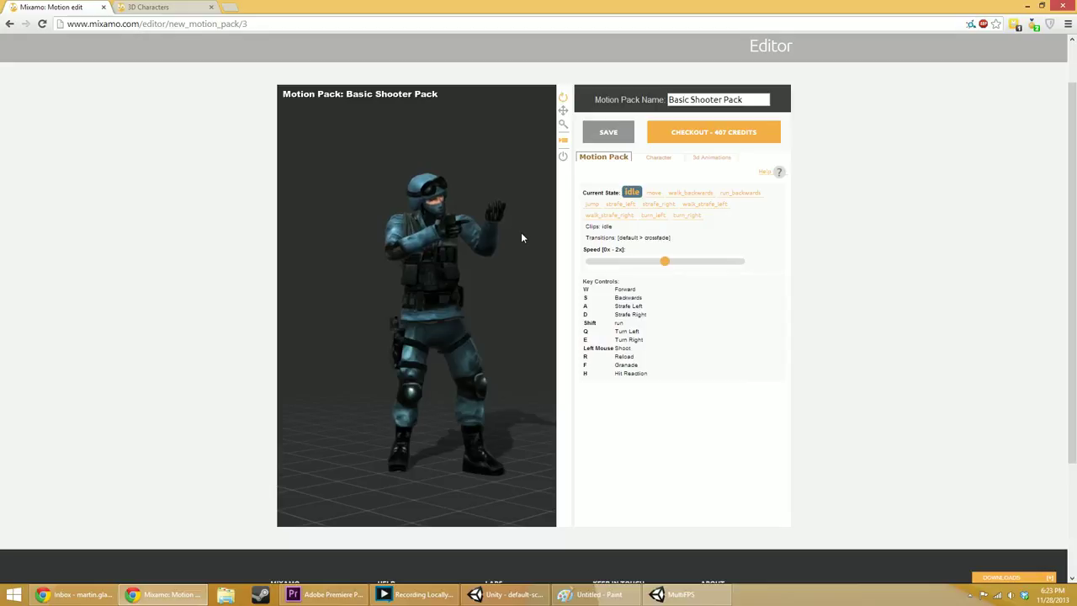
- Preview the soldier walking forward and strafing left and right with W, A and D
key(w)
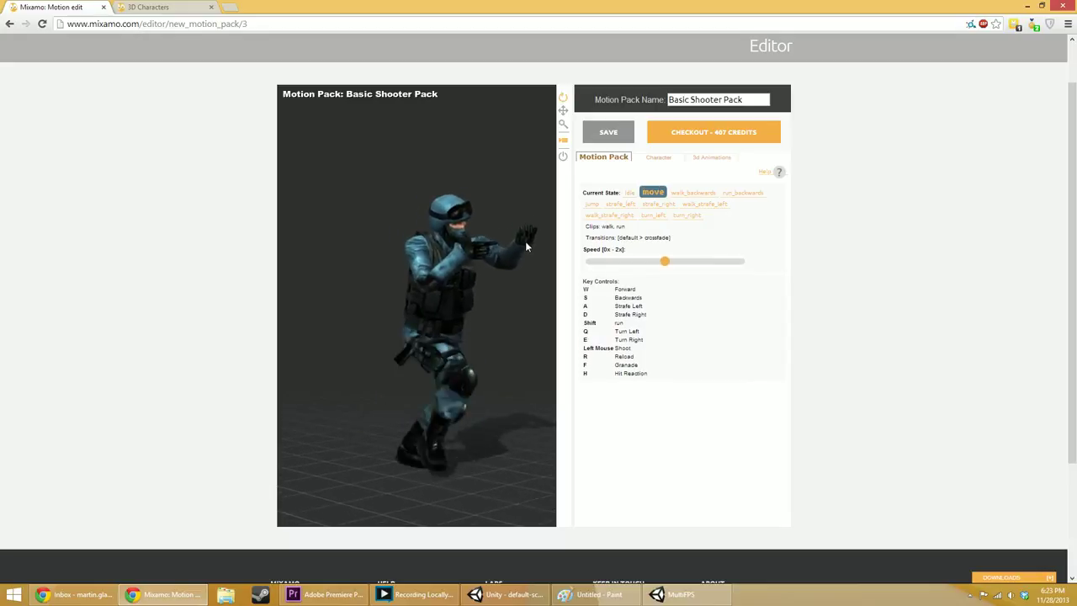
key(a)
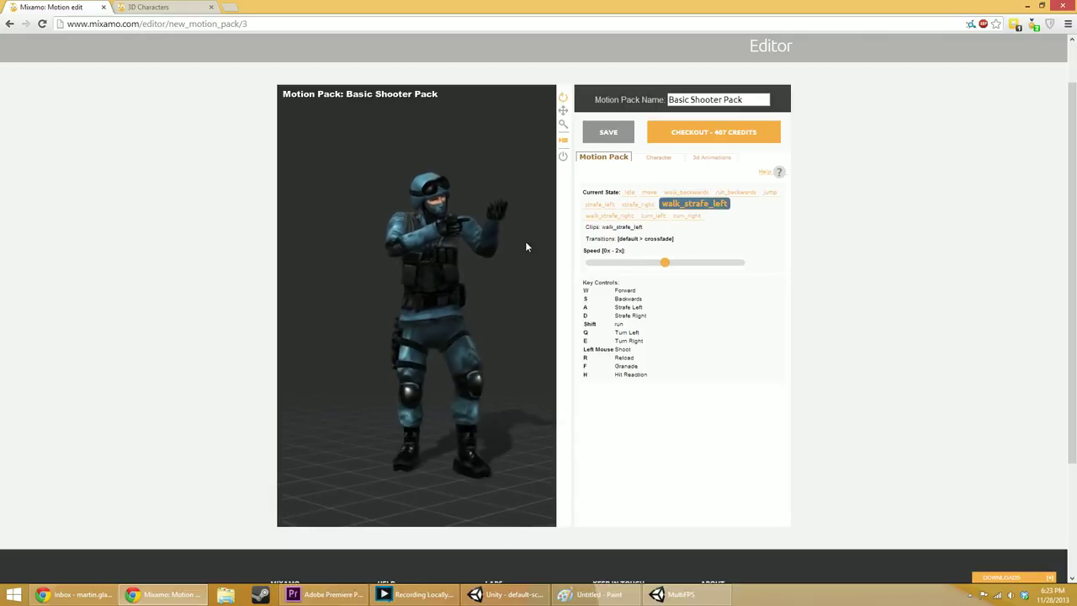
key(d)
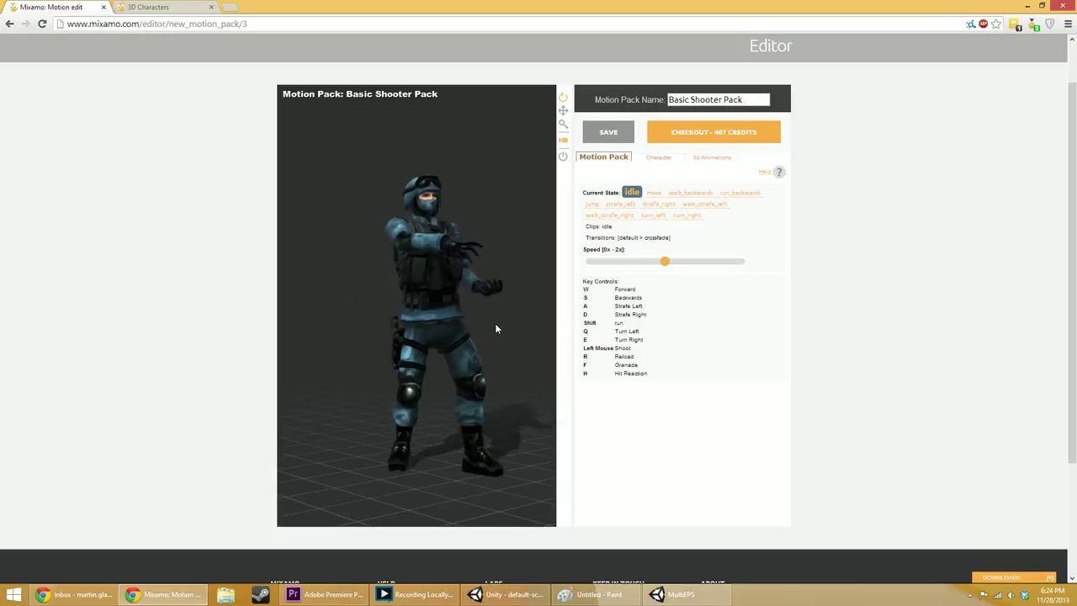
scroll(871, 277, up, 1)
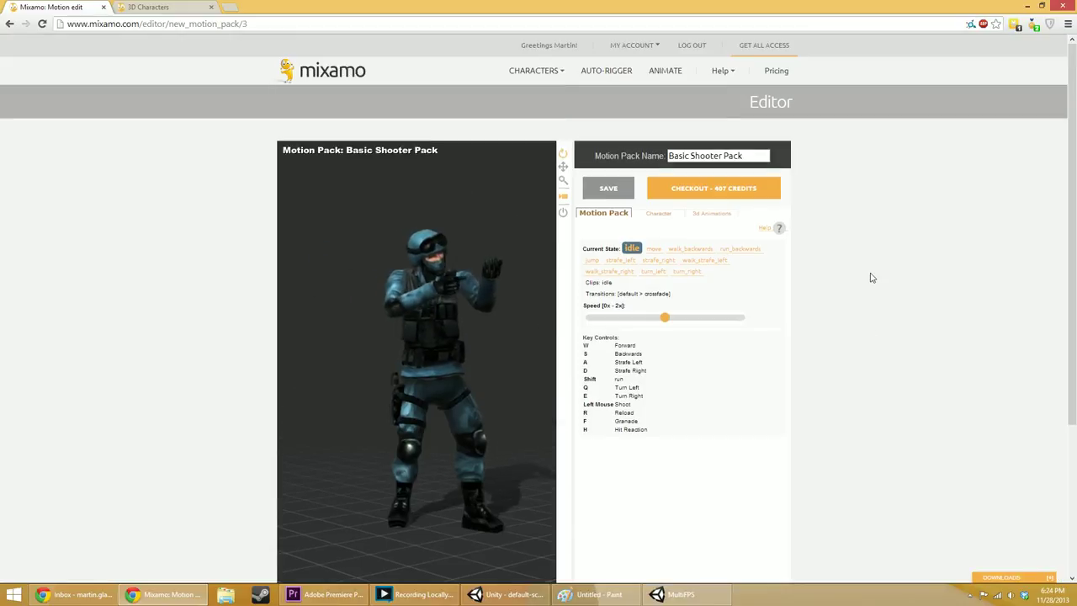
click(773, 77)
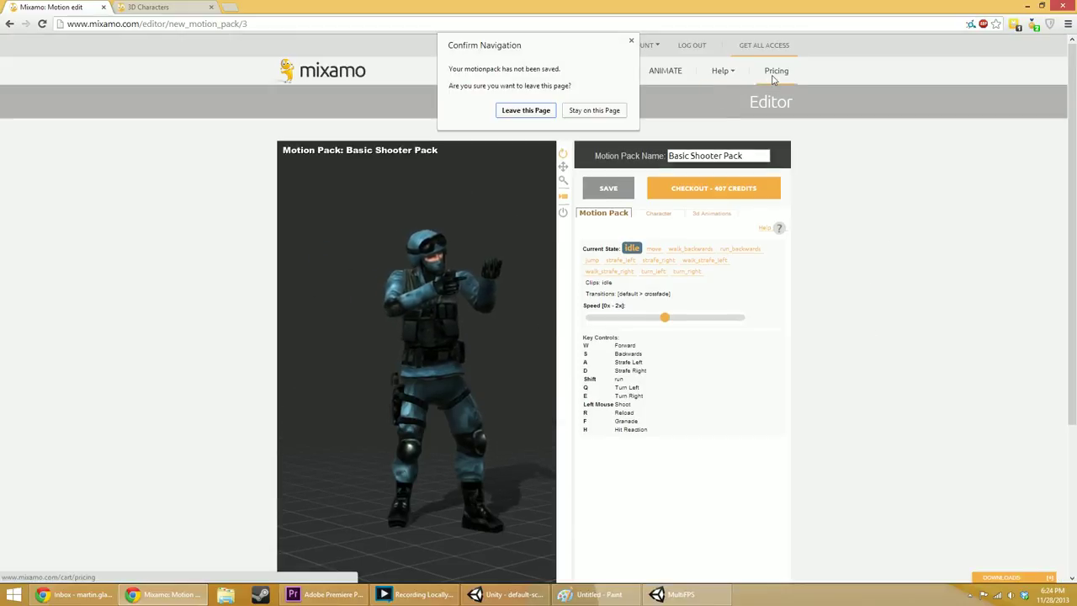
click(538, 116)
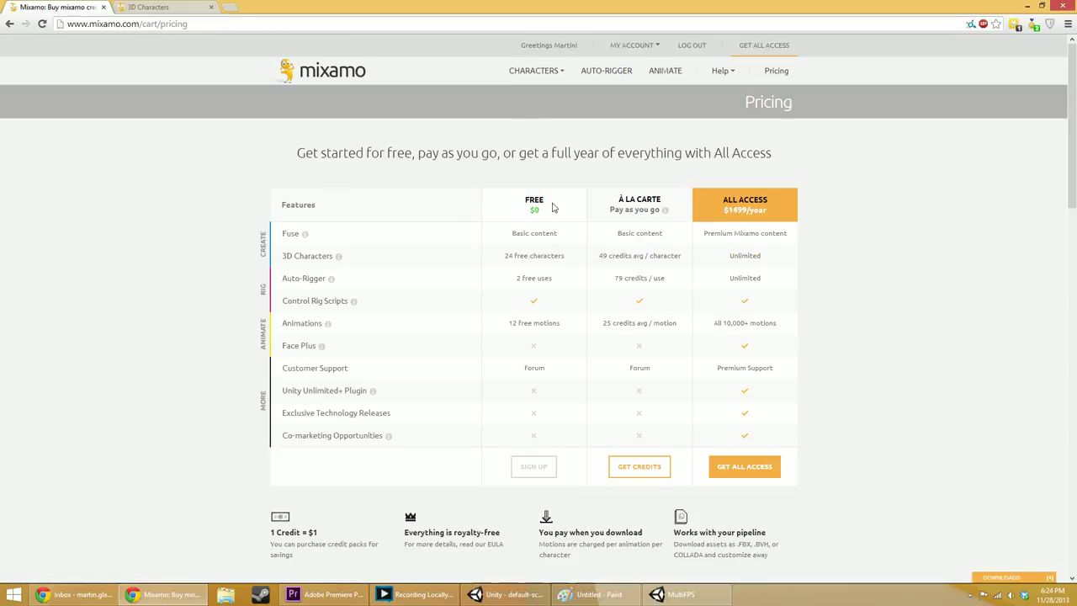
drag(514, 255, 488, 266)
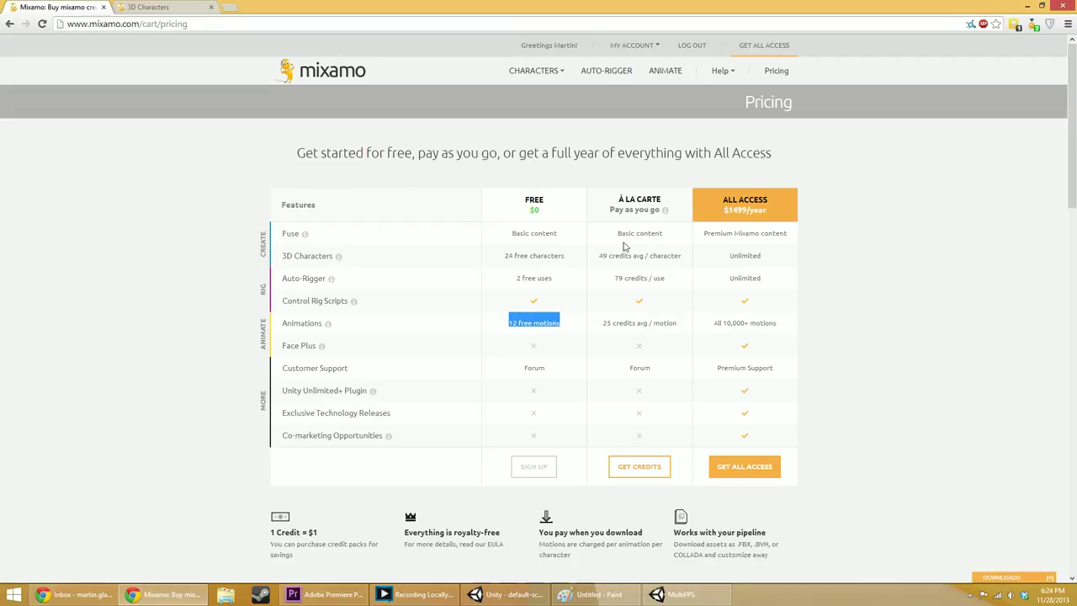
scroll(630, 274, down, 3)
scroll(629, 275, up, 3)
scroll(624, 446, down, 8)
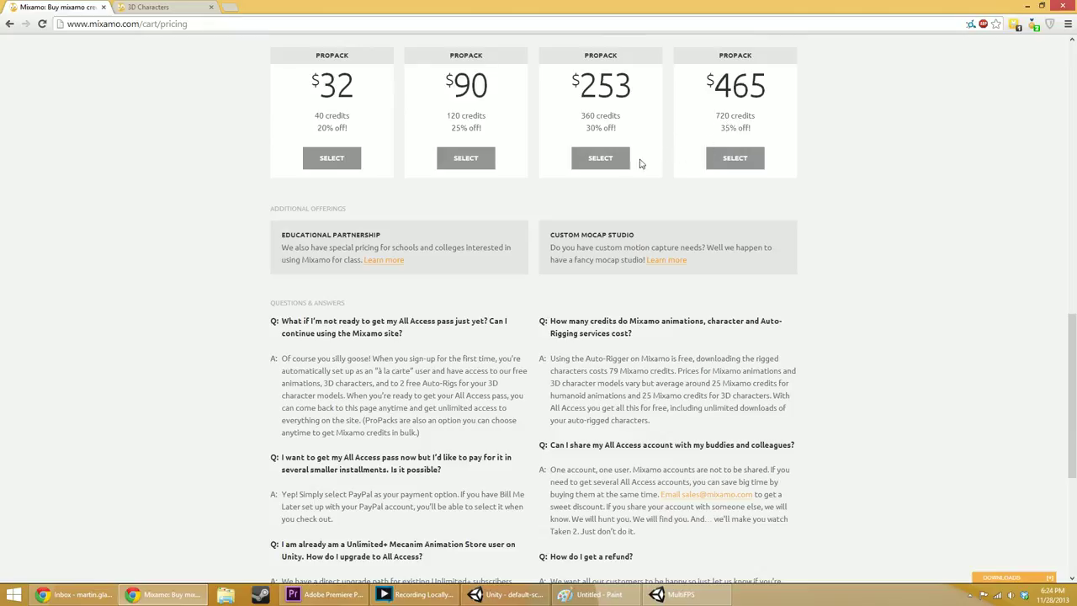
double_click(738, 86)
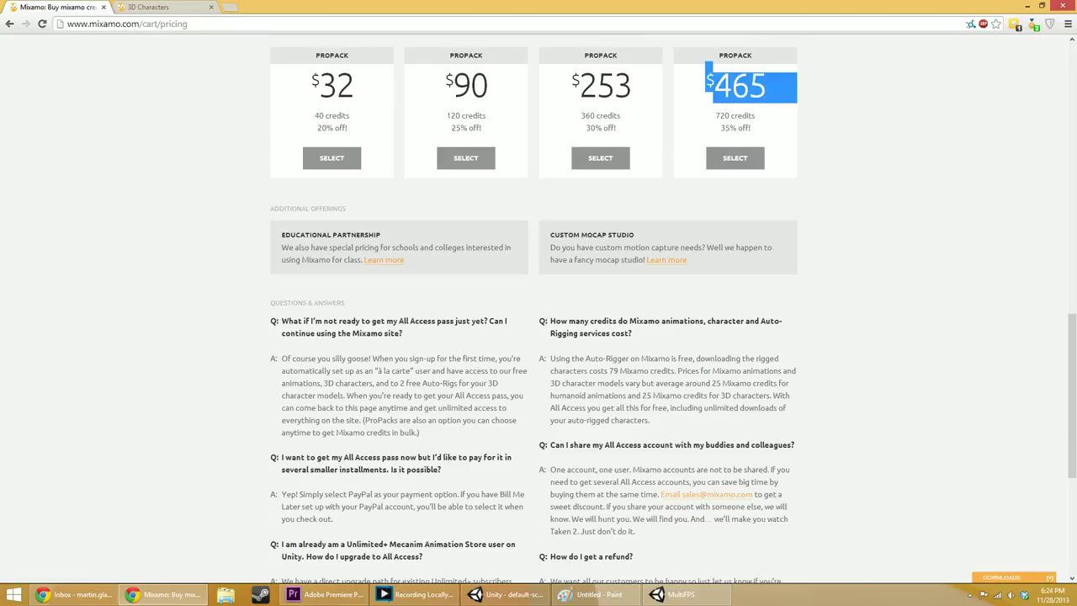
double_click(719, 122)
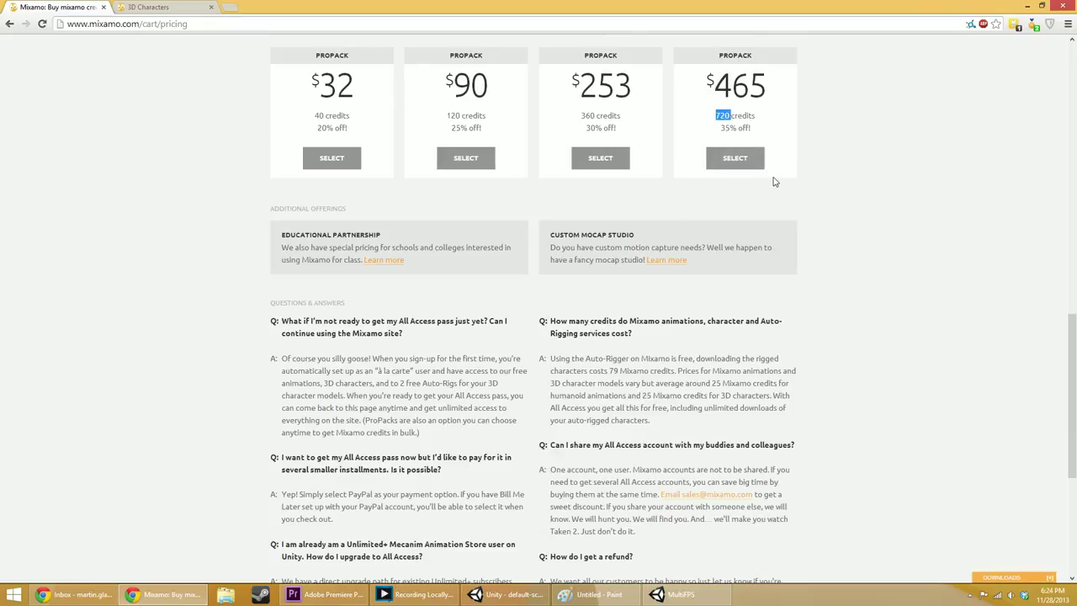
click(819, 186)
scroll(816, 184, up, 5)
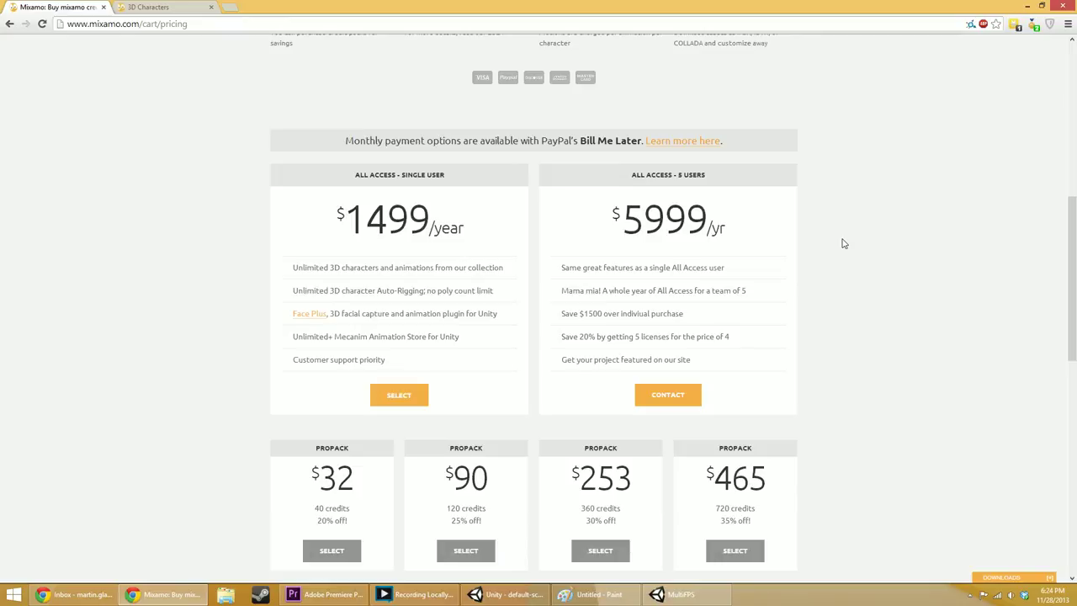
scroll(800, 327, down, 2)
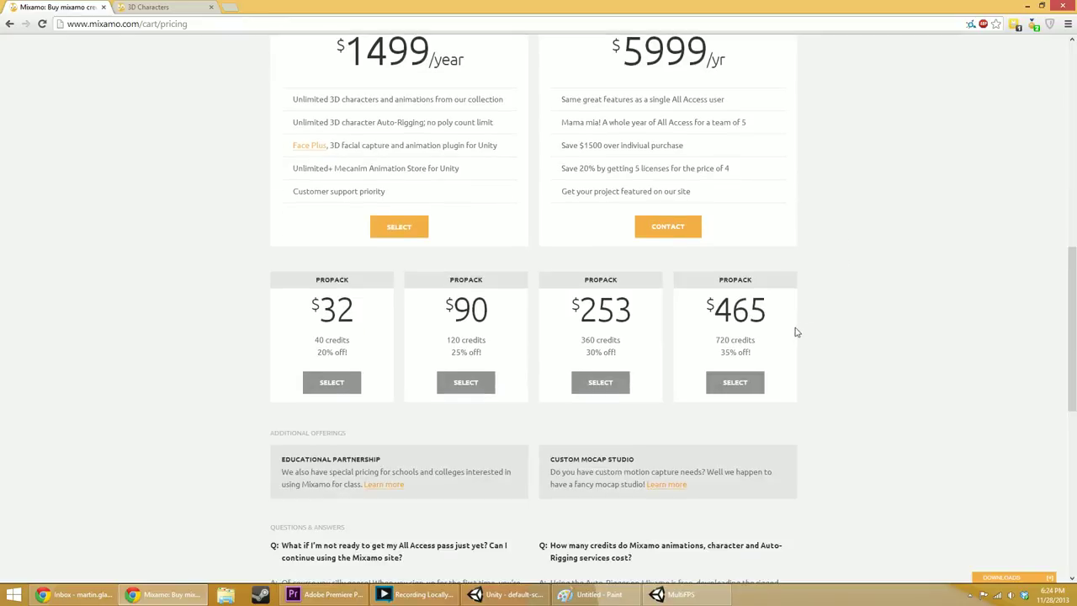
scroll(803, 328, up, 10)
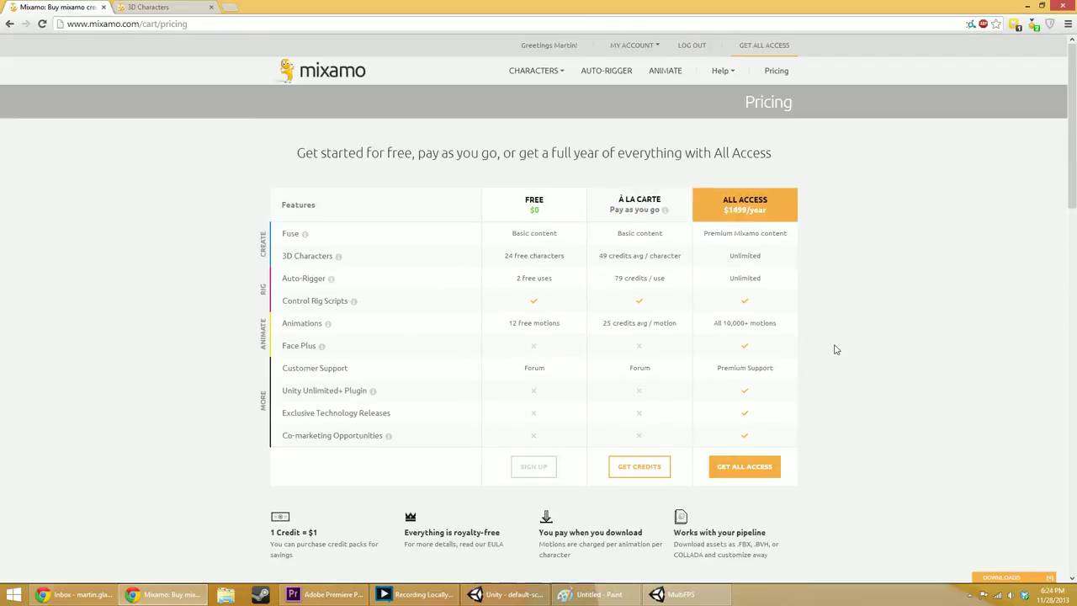
drag(723, 210, 748, 210)
scroll(720, 270, down, 5)
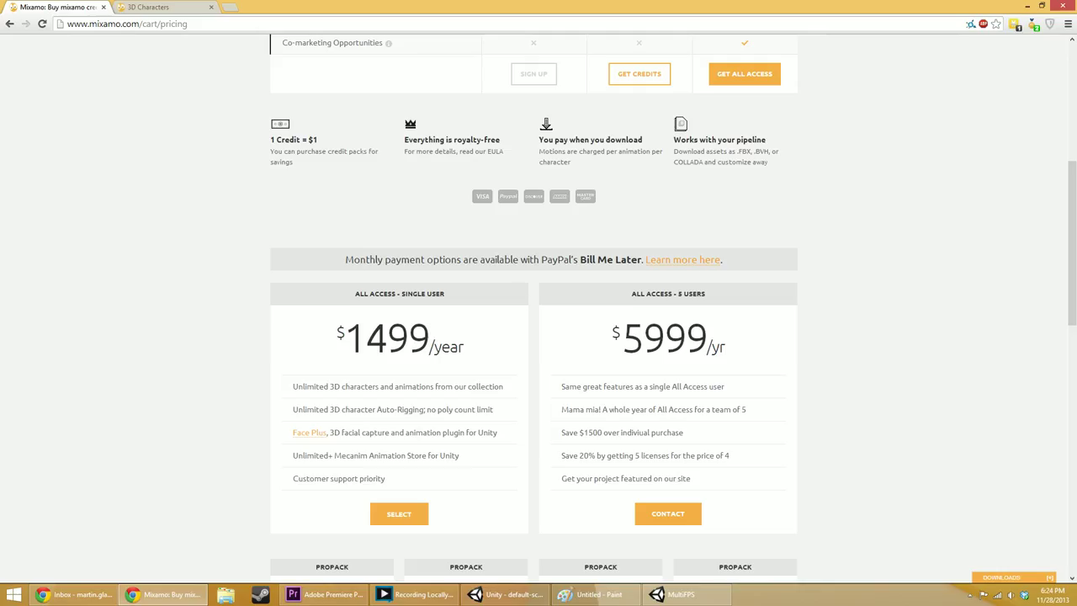
double_click(427, 320)
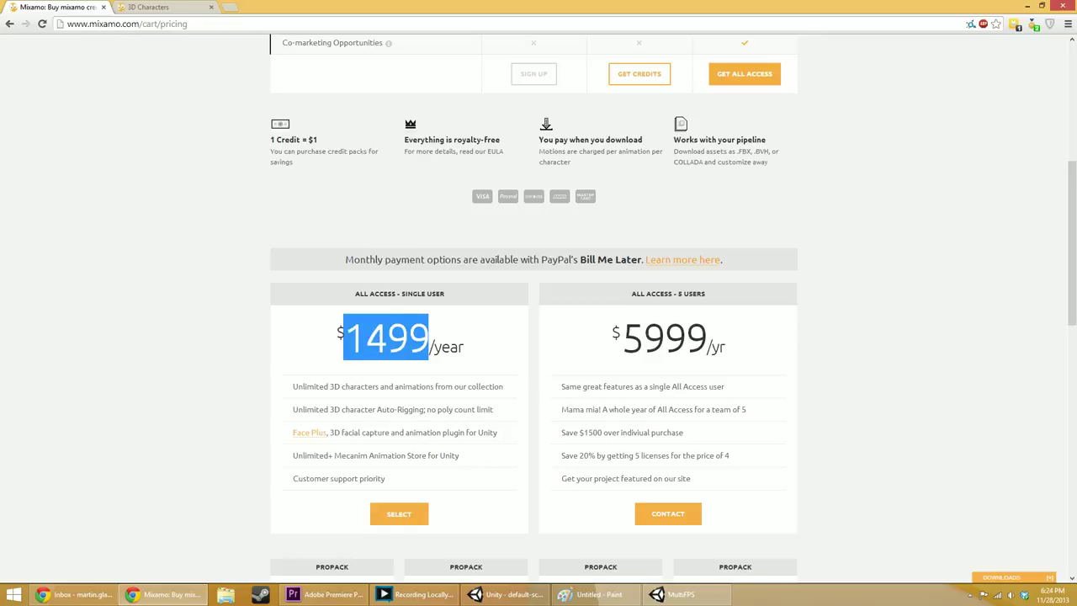
double_click(448, 347)
scroll(447, 346, down, 1)
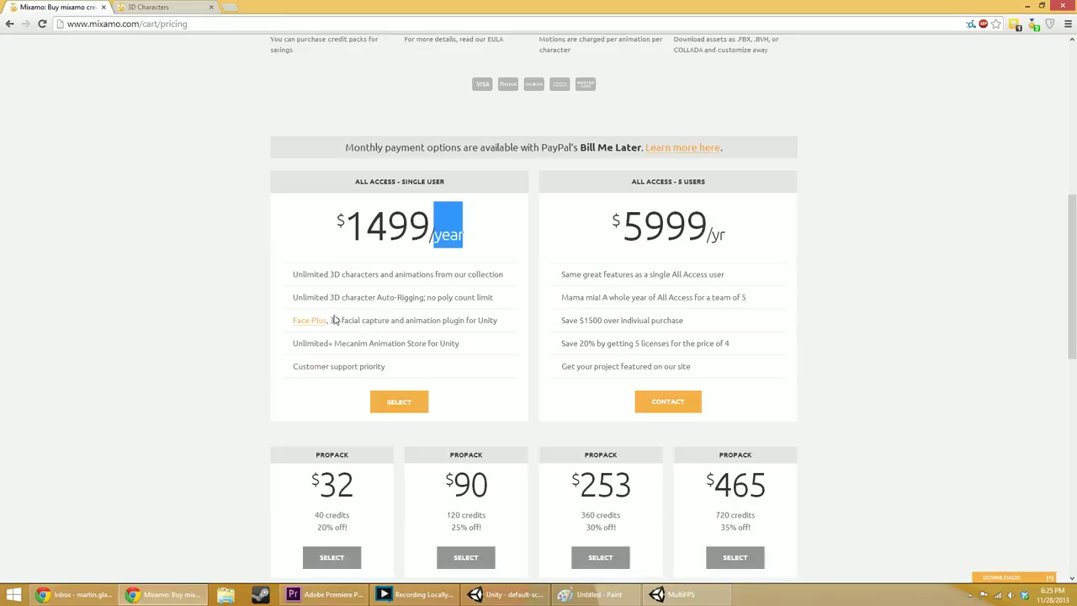
triple_click(360, 274)
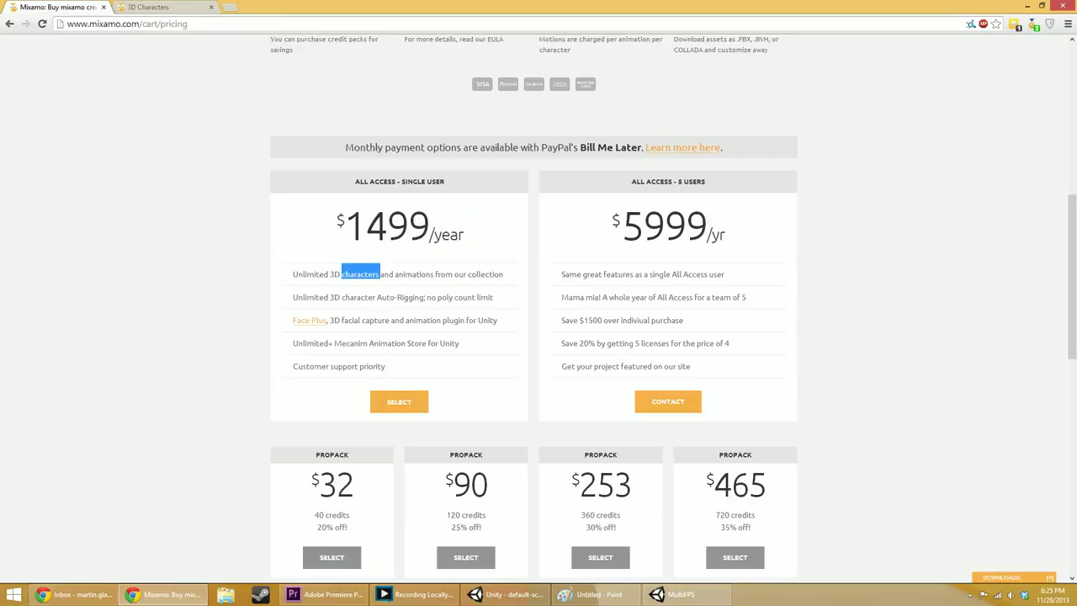
triple_click(351, 344)
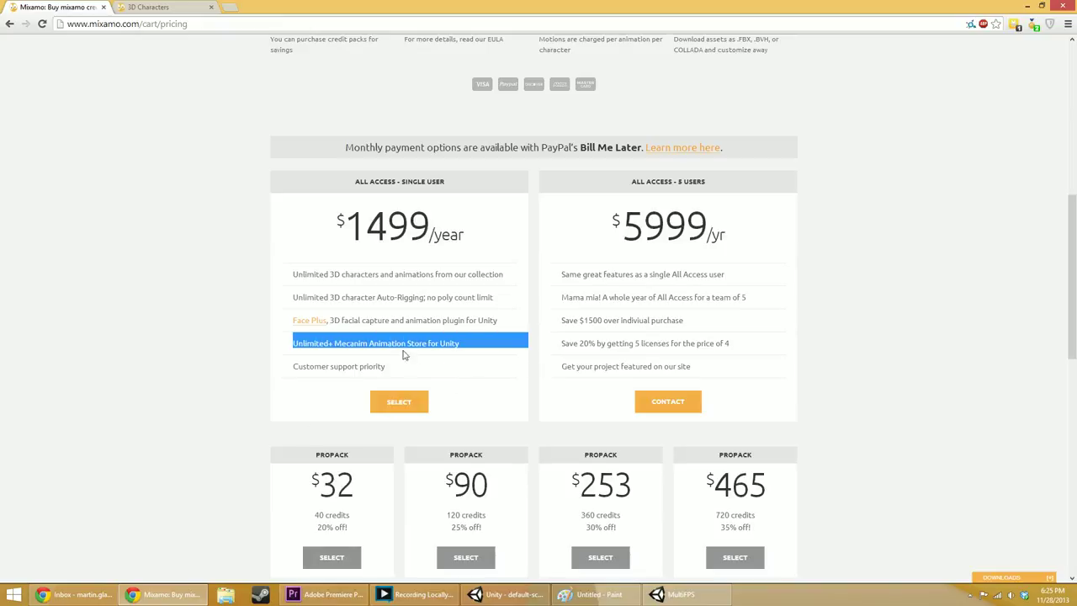
- Close the standalone MultiFPS game with Alt+F4
click(517, 596)
click(697, 594)
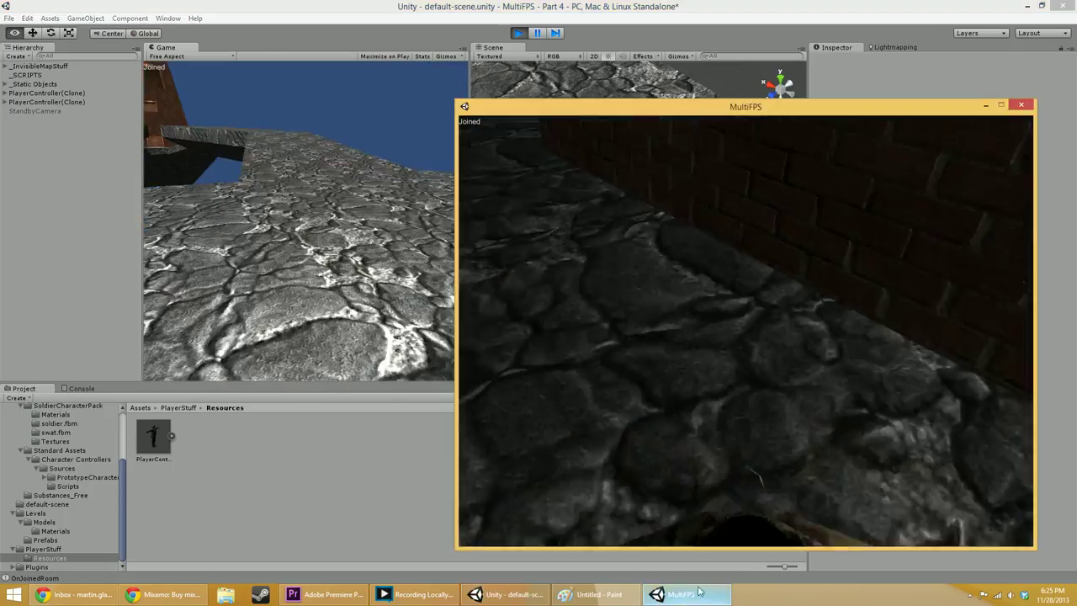
key(alt+F4)
- Open the Asset Store from the Window menu and search for 'mecanim'
click(167, 18)
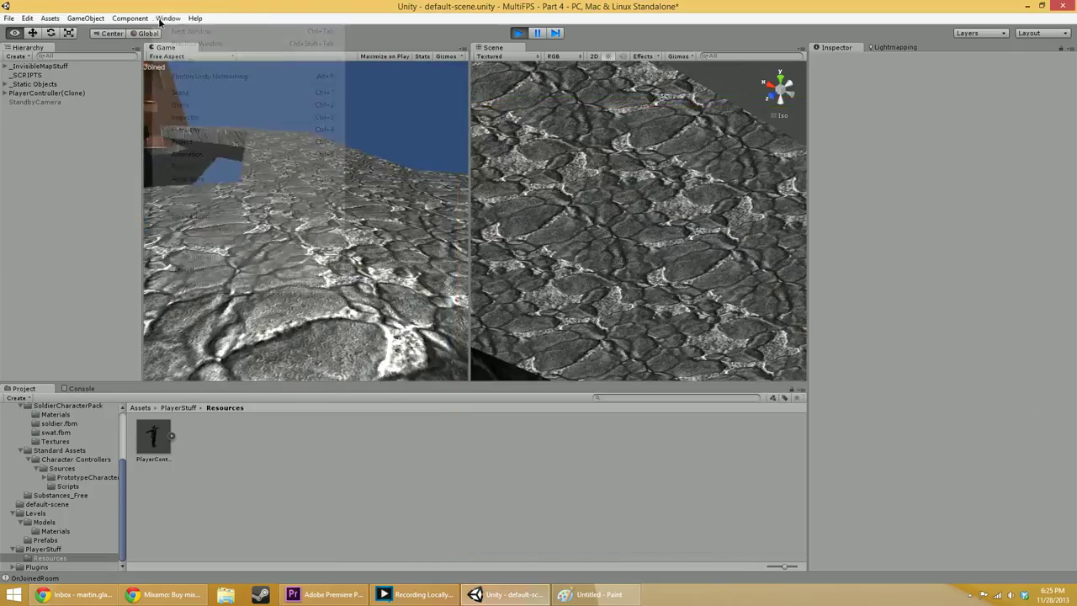
click(205, 178)
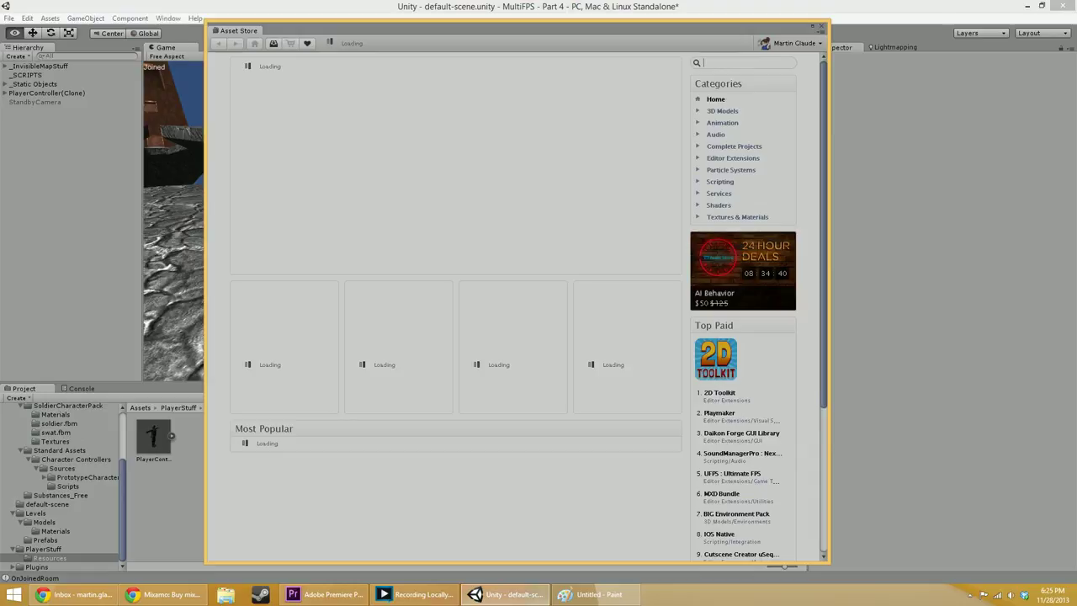
text(mecanim)
key(Return)
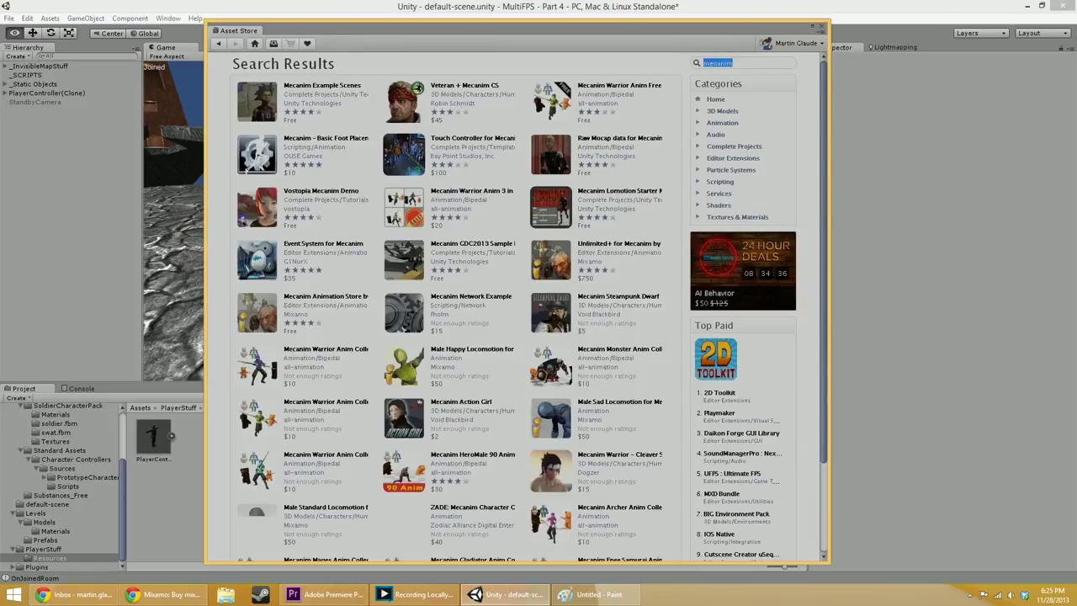
- Search the store for 'mixamo' and open the Mixamo Animation Store product page
text(mixamo)
key(Return)
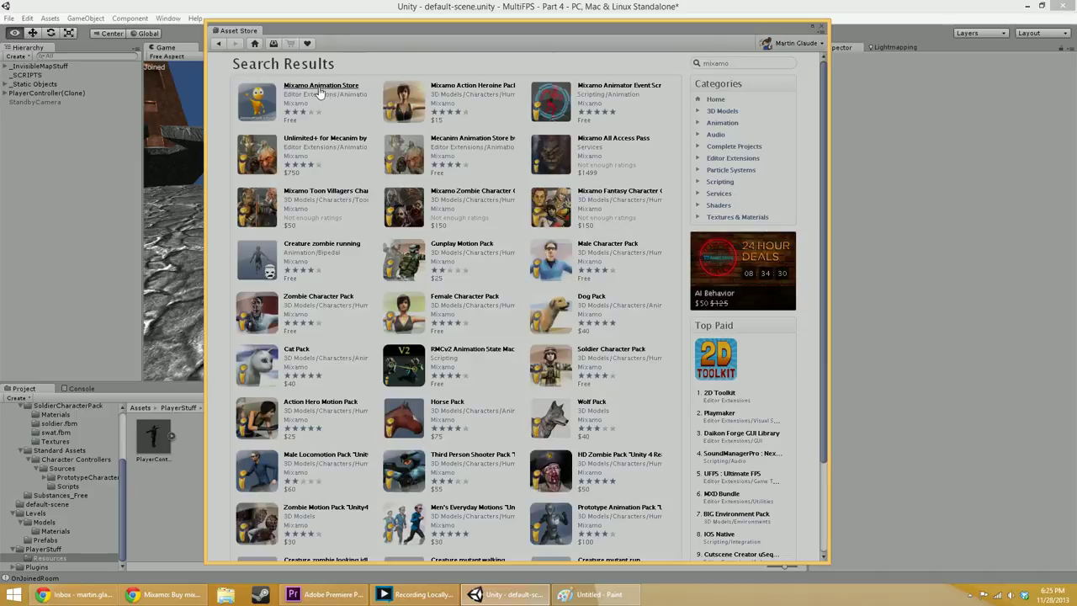
click(320, 89)
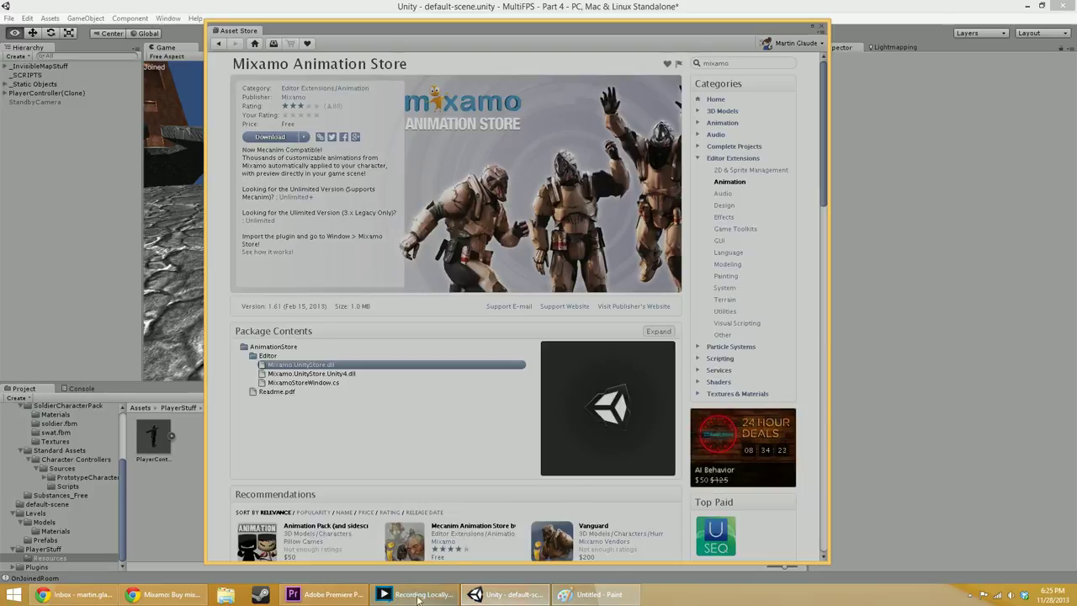
- Bring back the Mixamo pricing page and highlight the $1499/year single-user price
click(156, 595)
scroll(342, 236, up, 5)
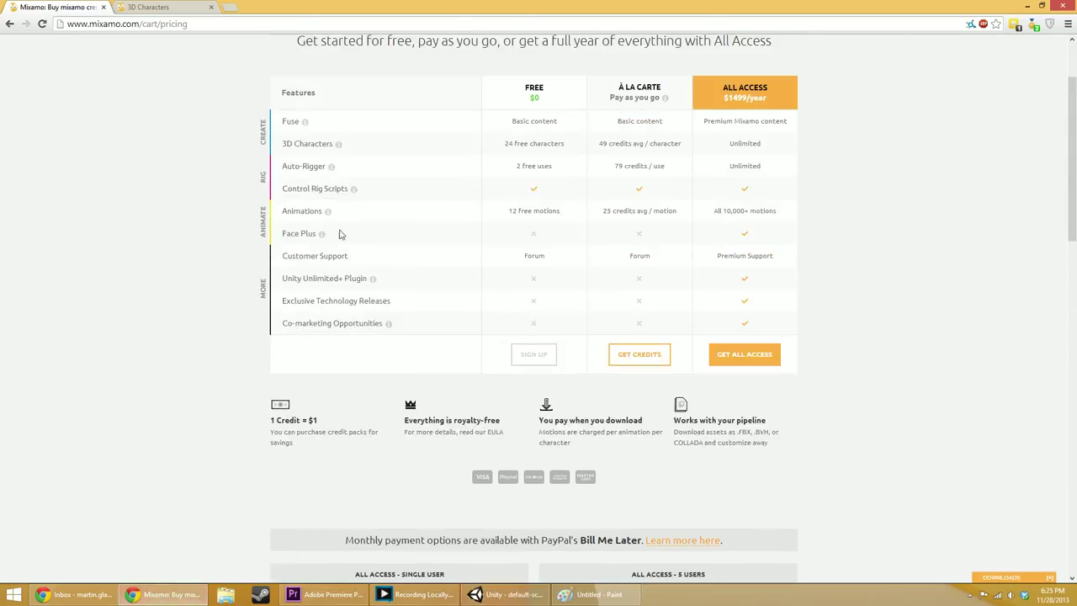
scroll(860, 145, down, 5)
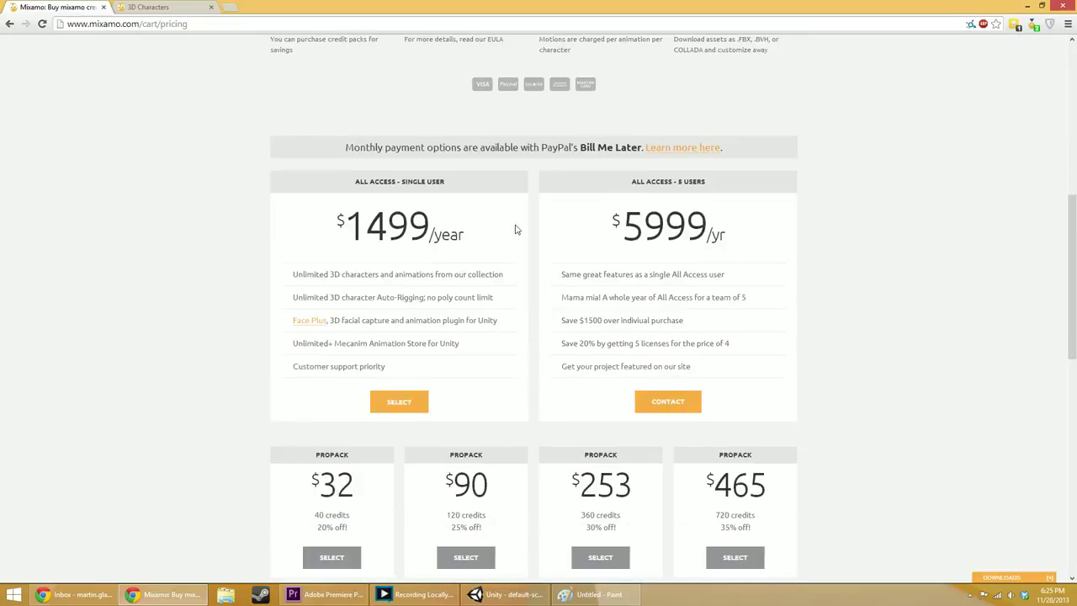
triple_click(387, 225)
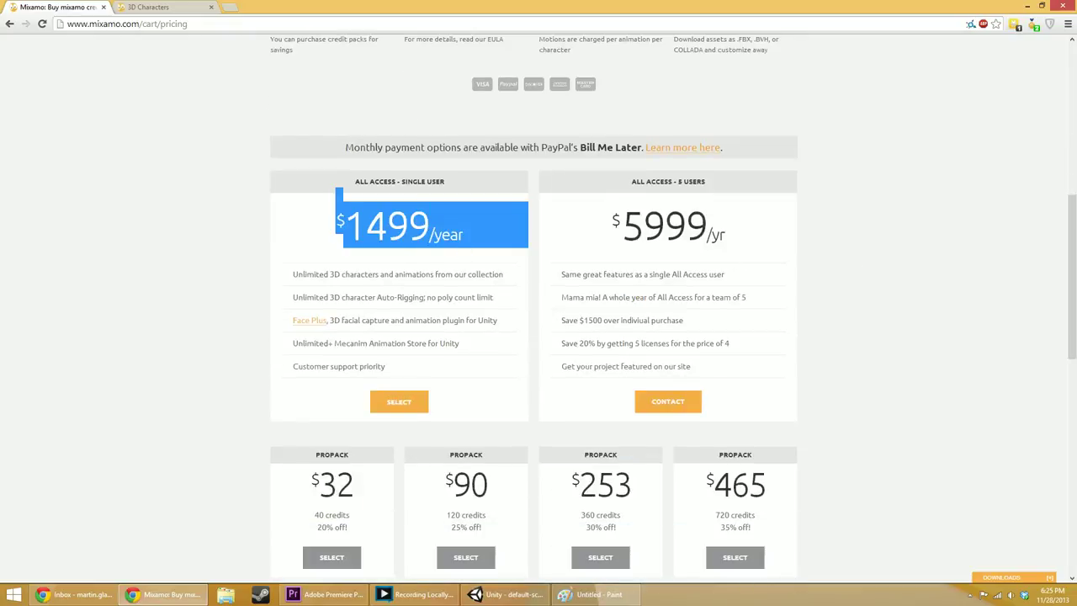
click(197, 300)
- Highlight the 'Get started for free' heading line while comparing the Free, À la carte and All Access plans
scroll(822, 313, down, 5)
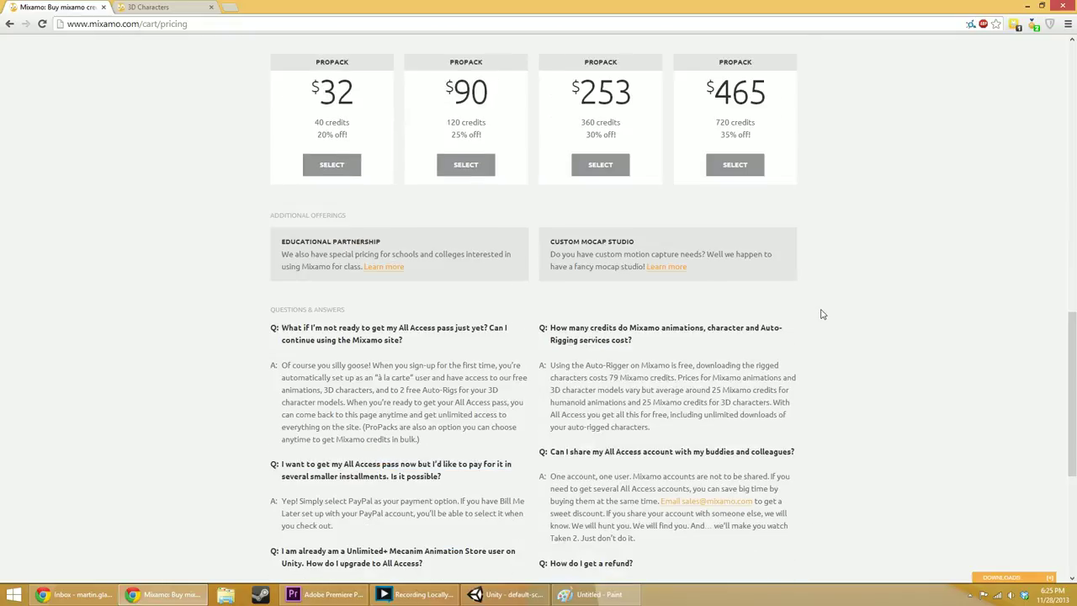
scroll(823, 313, down, 4)
scroll(850, 314, up, 12)
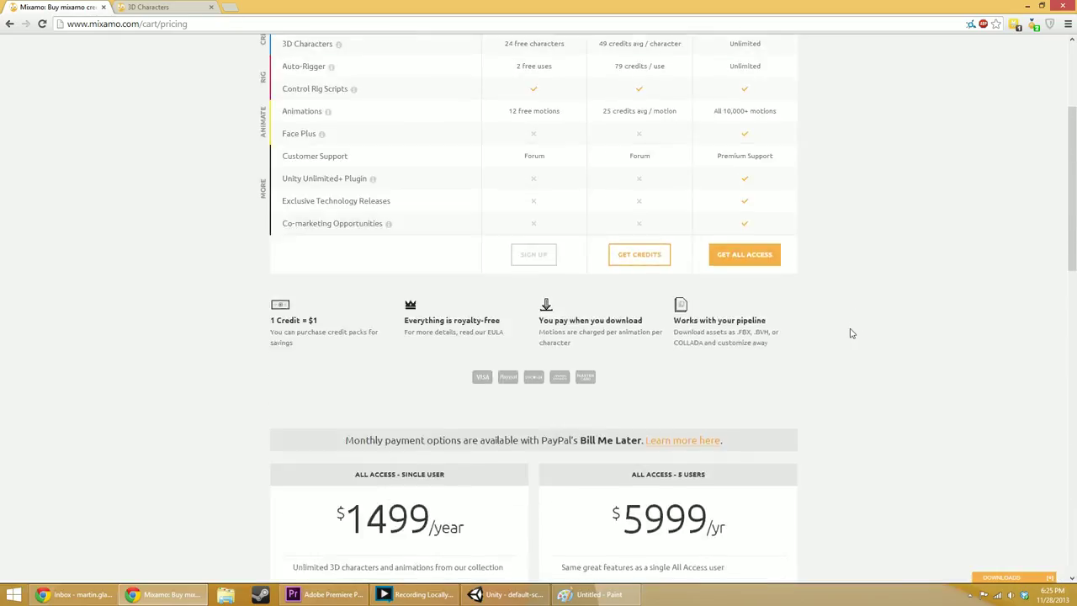
scroll(851, 333, up, 3)
triple_click(648, 153)
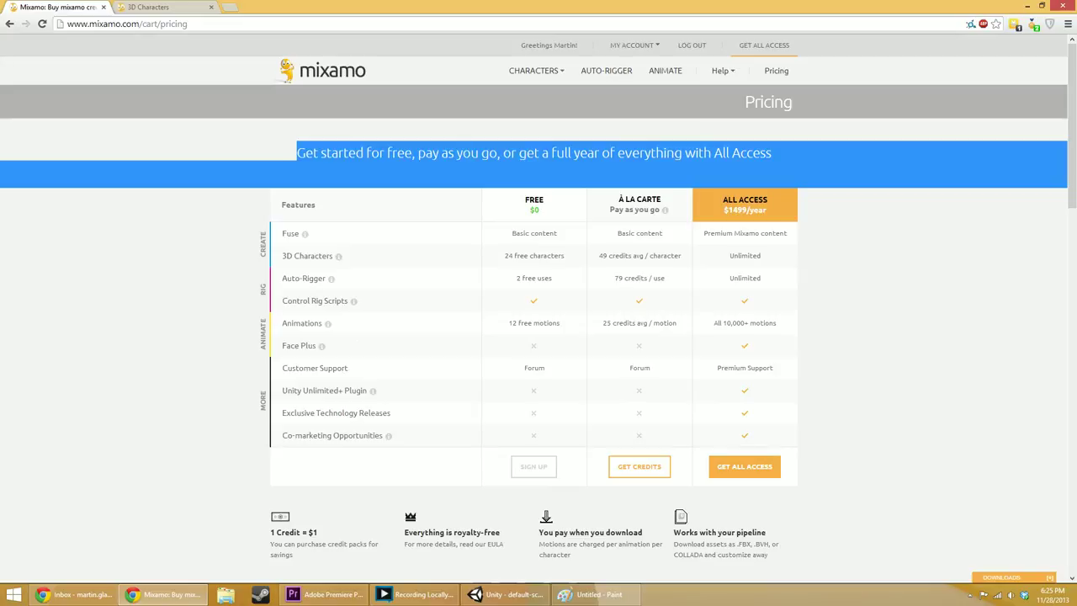
click(648, 153)
drag(296, 153, 827, 170)
click(827, 171)
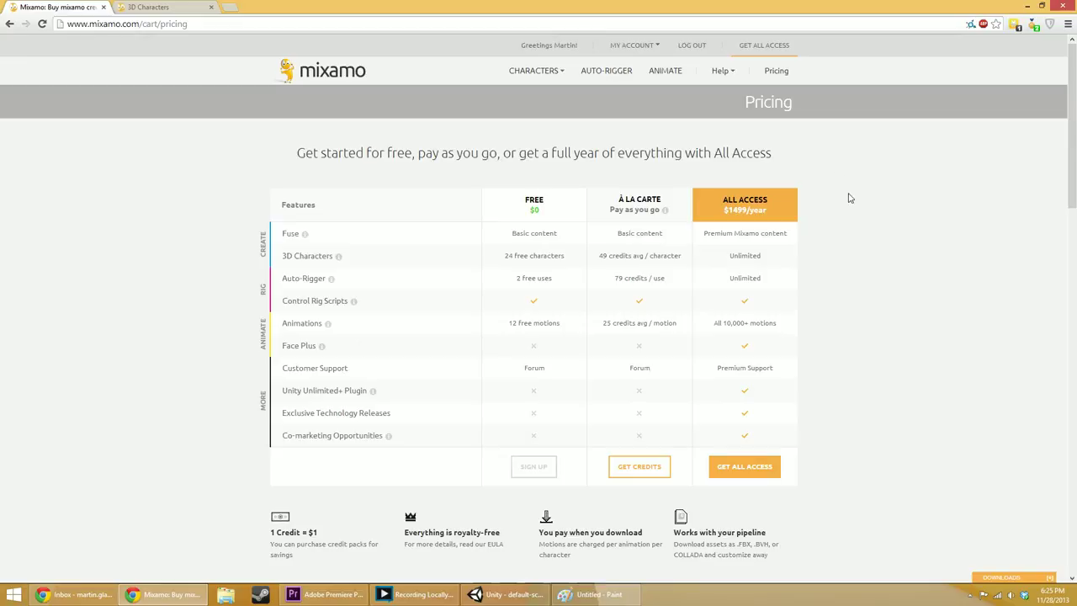
scroll(888, 270, down, 8)
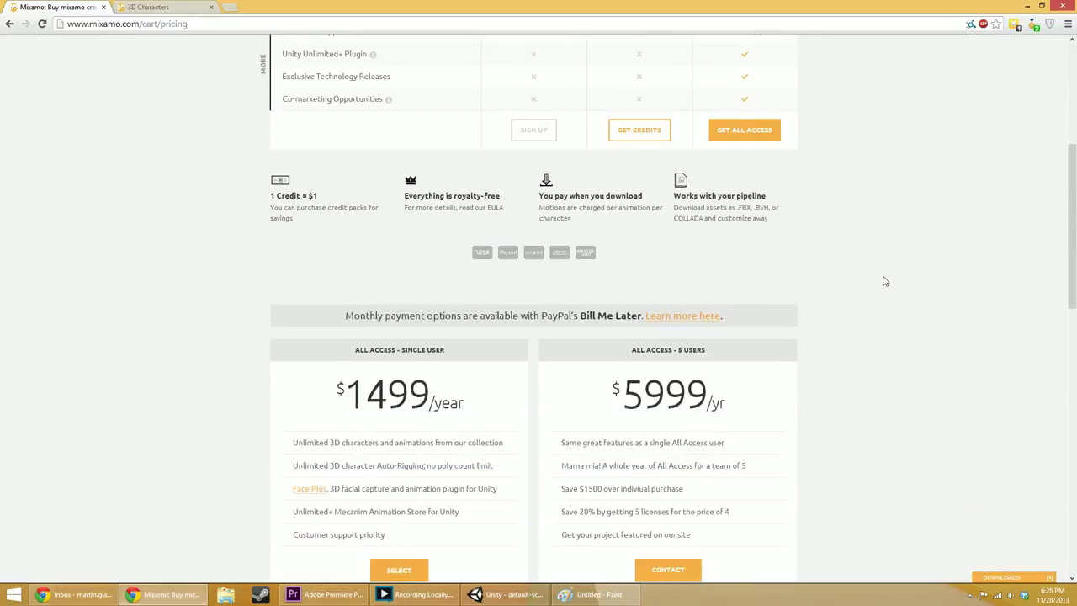
scroll(875, 304, up, 7)
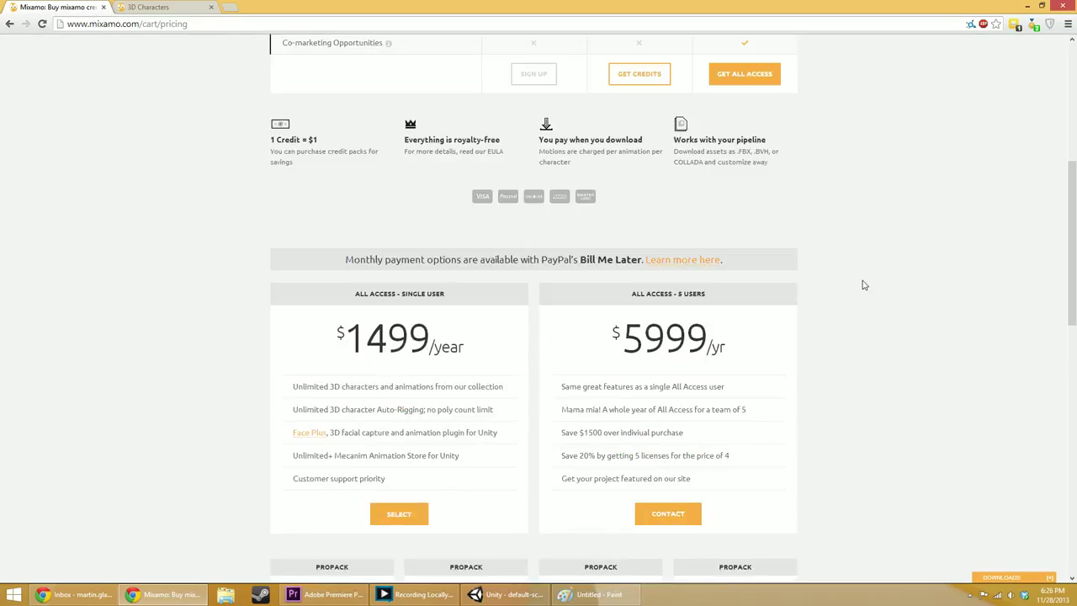
scroll(863, 285, up, 1)
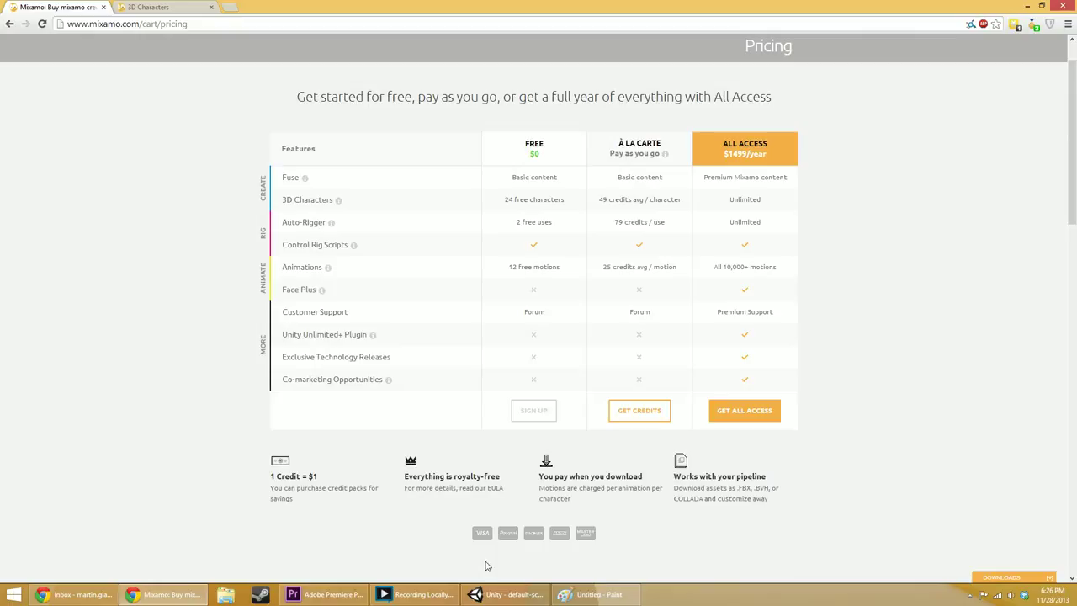
- Close Unity's Asset Store window and stop Play mode with Ctrl+P
click(505, 594)
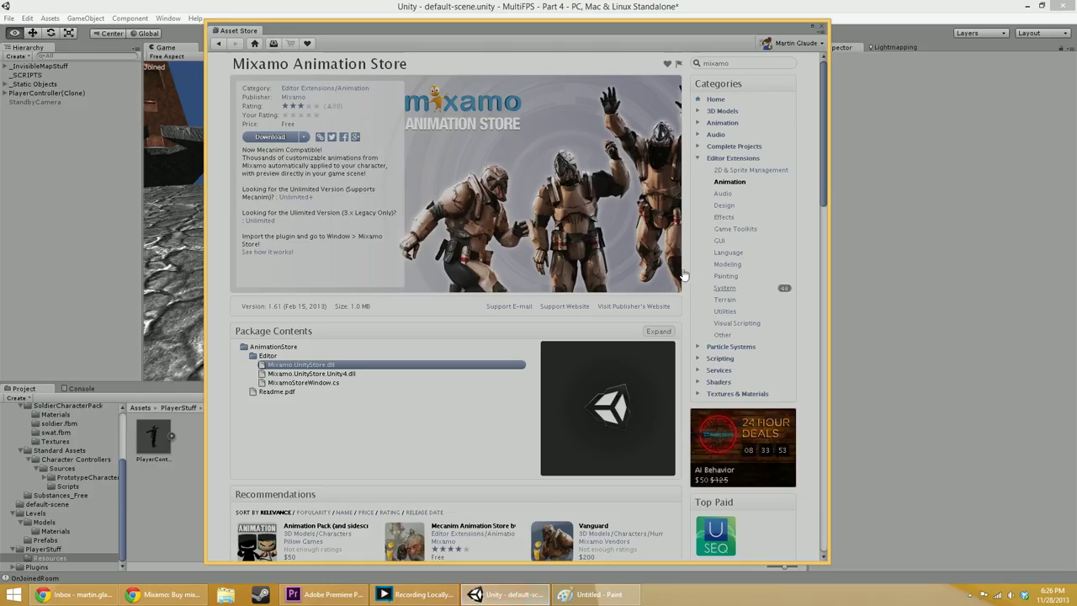
click(825, 21)
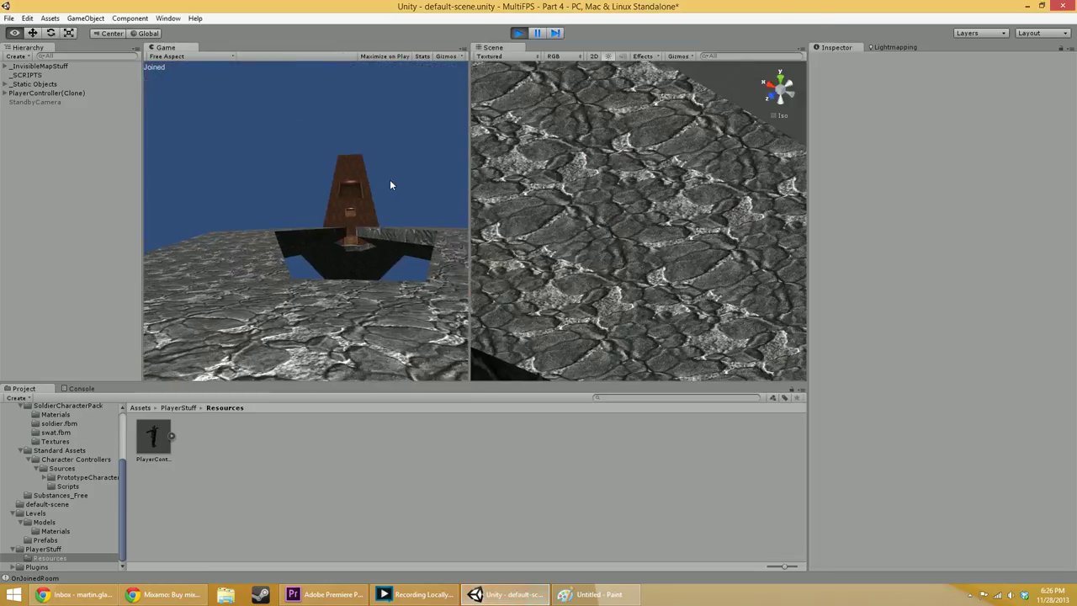
key(ctrl+p)
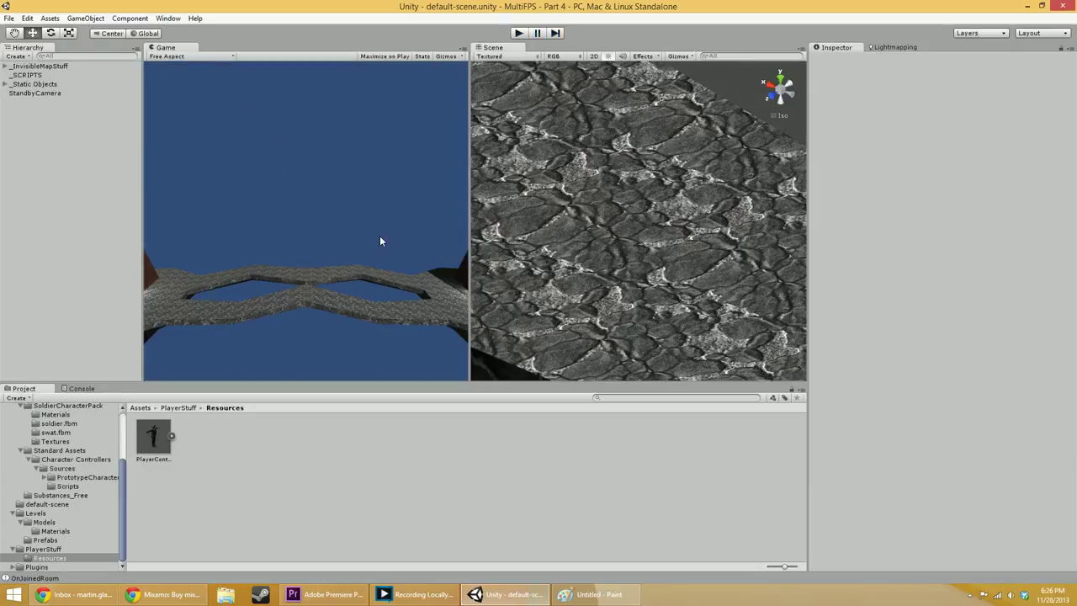